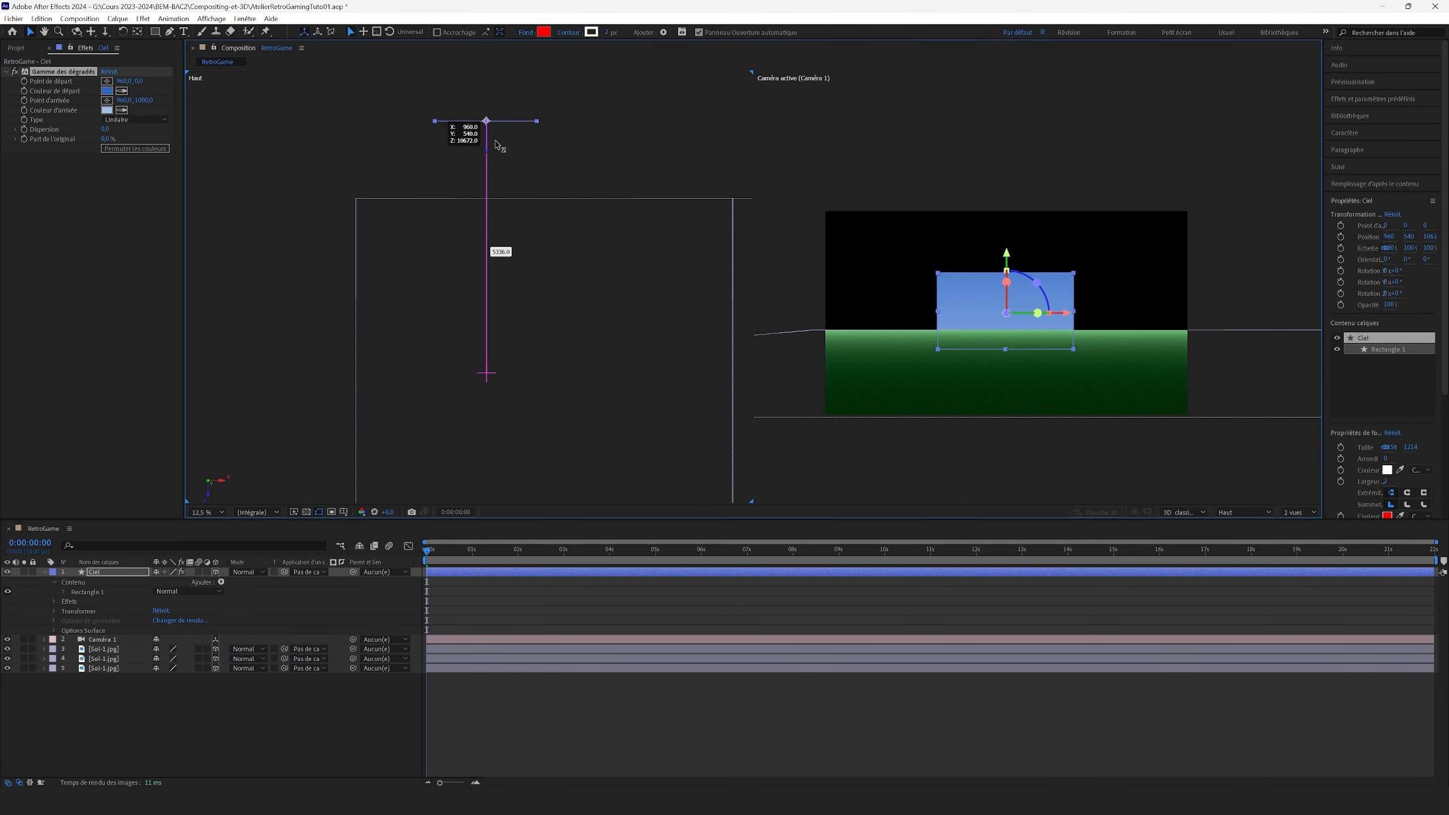
Step: Move the Ciel layer far behind the ground in the top view and set its Z position to 25000
scroll(488, 269, "down", 5)
scroll(488, 268, "up", 2)
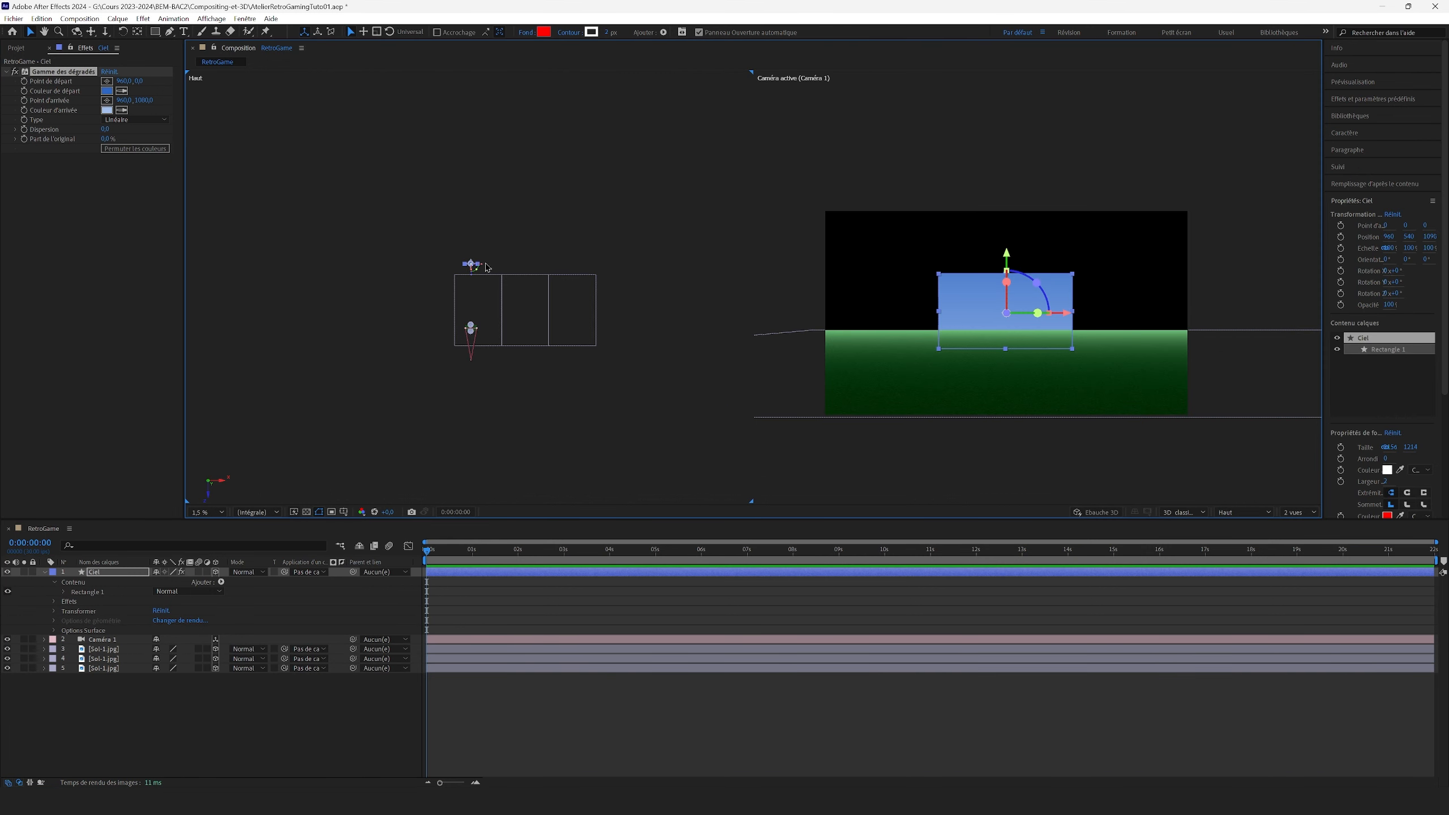
left_click_drag(491, 278, 487, 142)
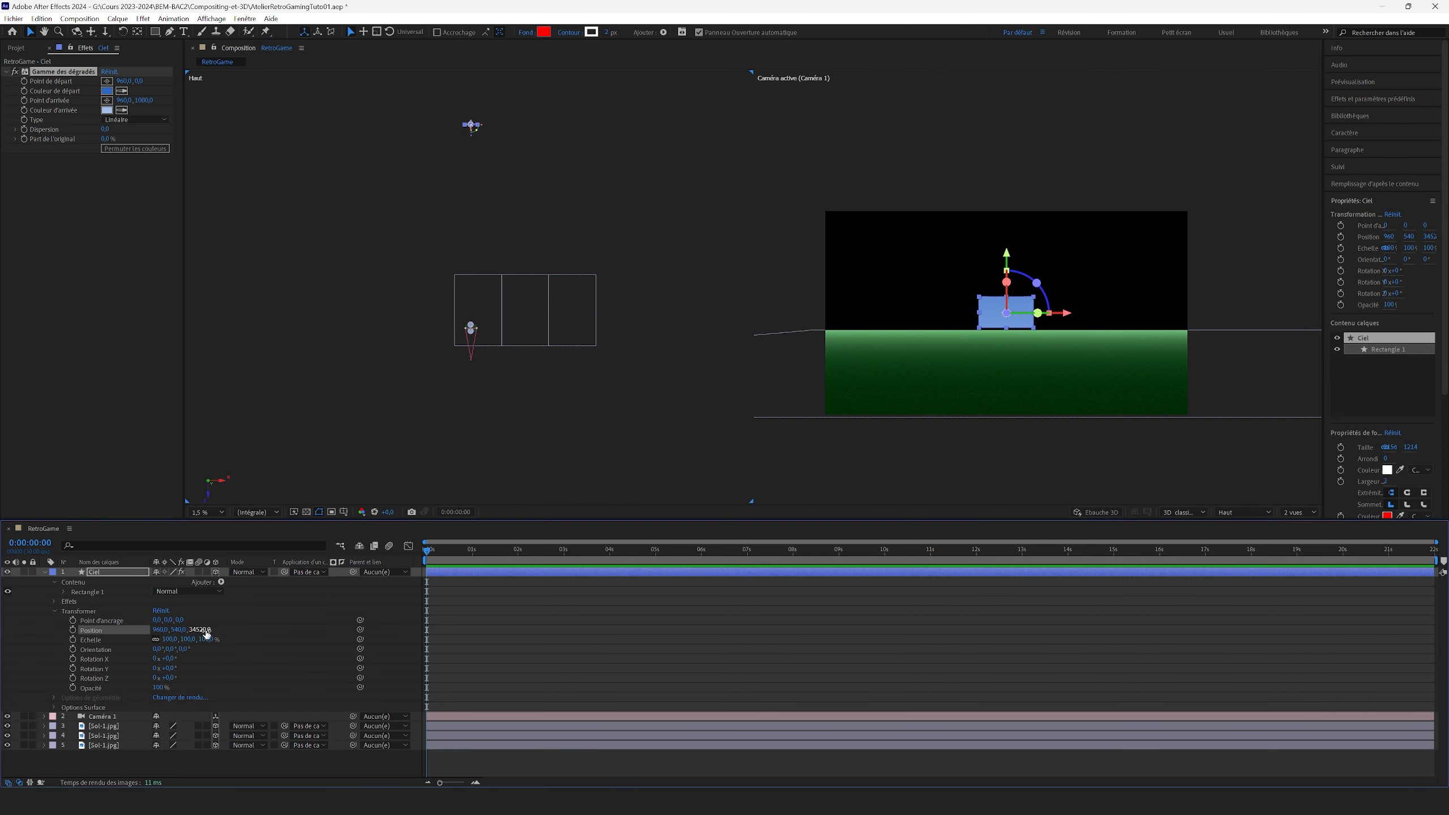
left_click(201, 630)
type("25000")
key("Return")
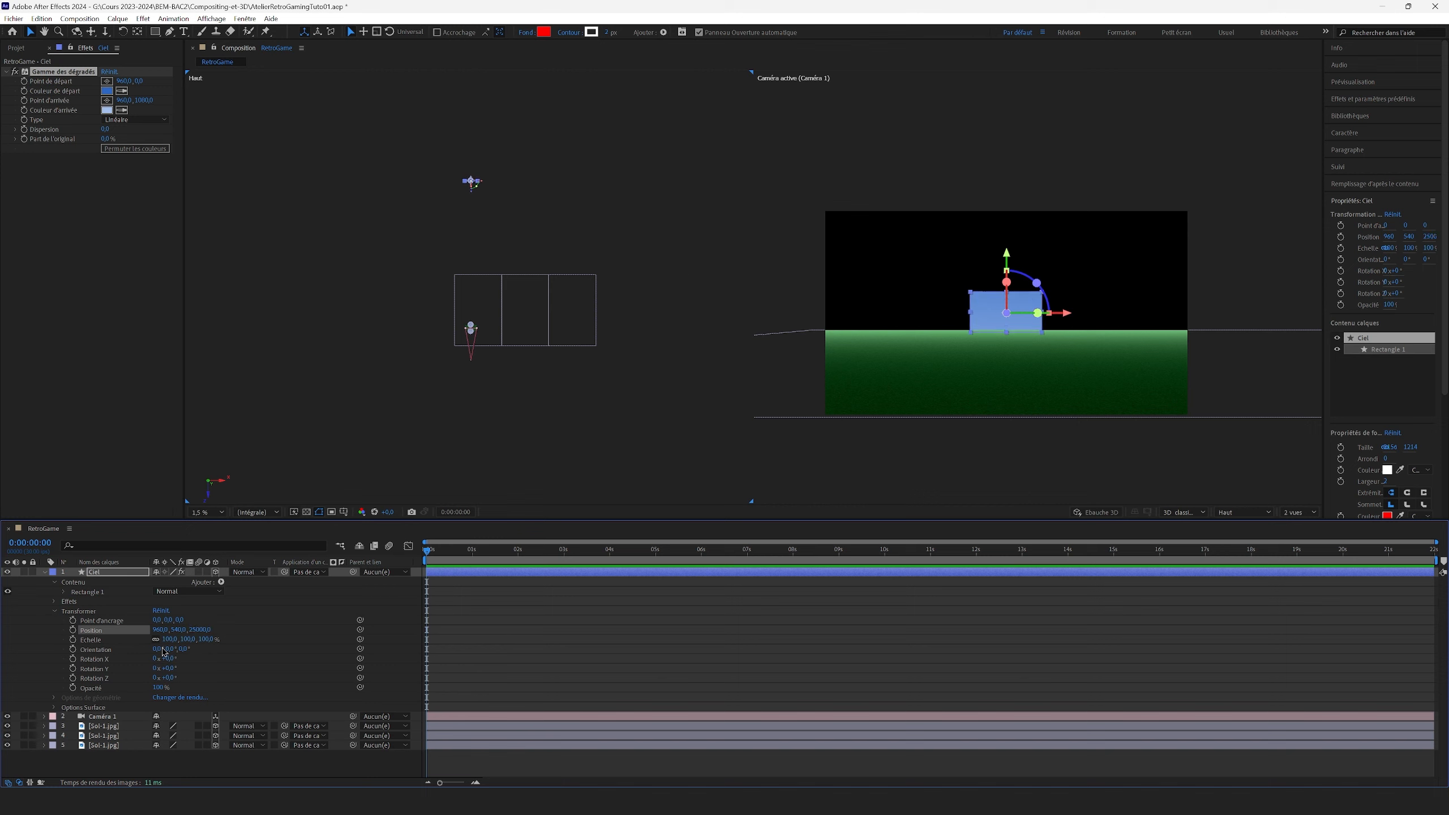
Step: Enlarge the Ciel layer to 327% in height, stretch it much wider, and shift it along X to cover the background above the ground
left_click_drag(166, 641, 278, 637)
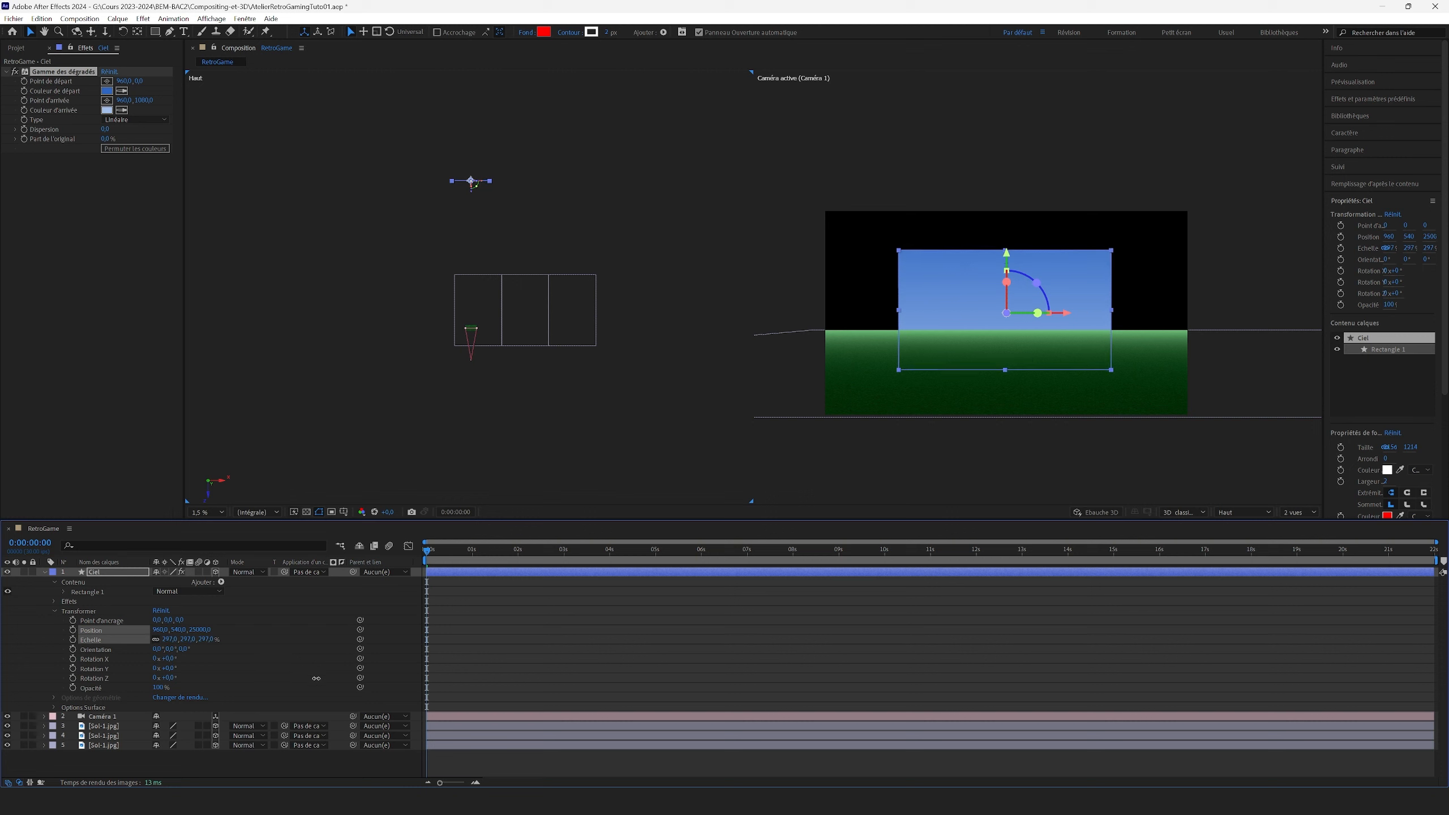
left_click_drag(166, 639, 618, 738)
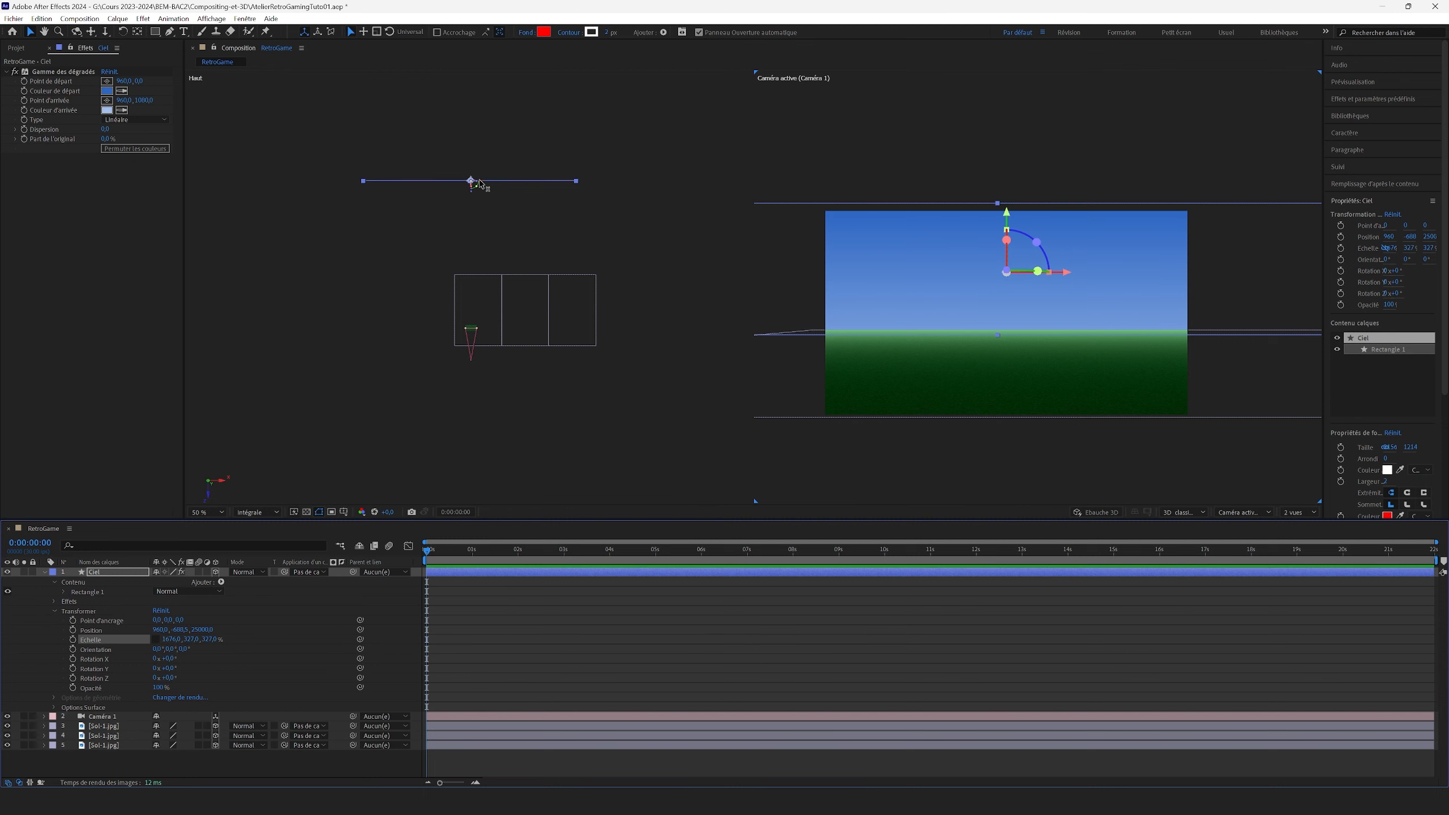
left_click_drag(479, 184, 559, 194)
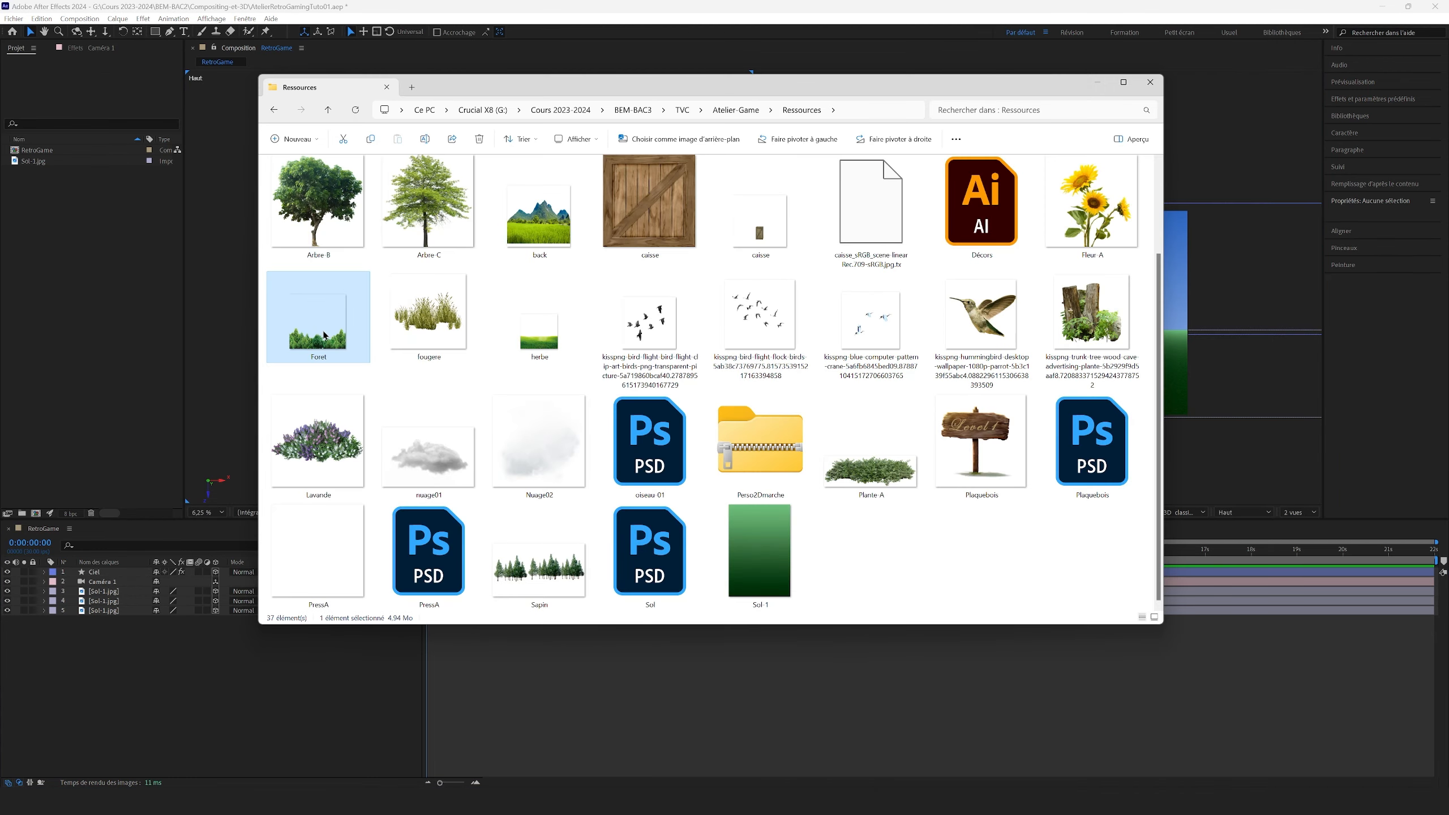
Step: Preview the Foret image in the Ressources folder, import it, and create a new composition from it
double_click(324, 335)
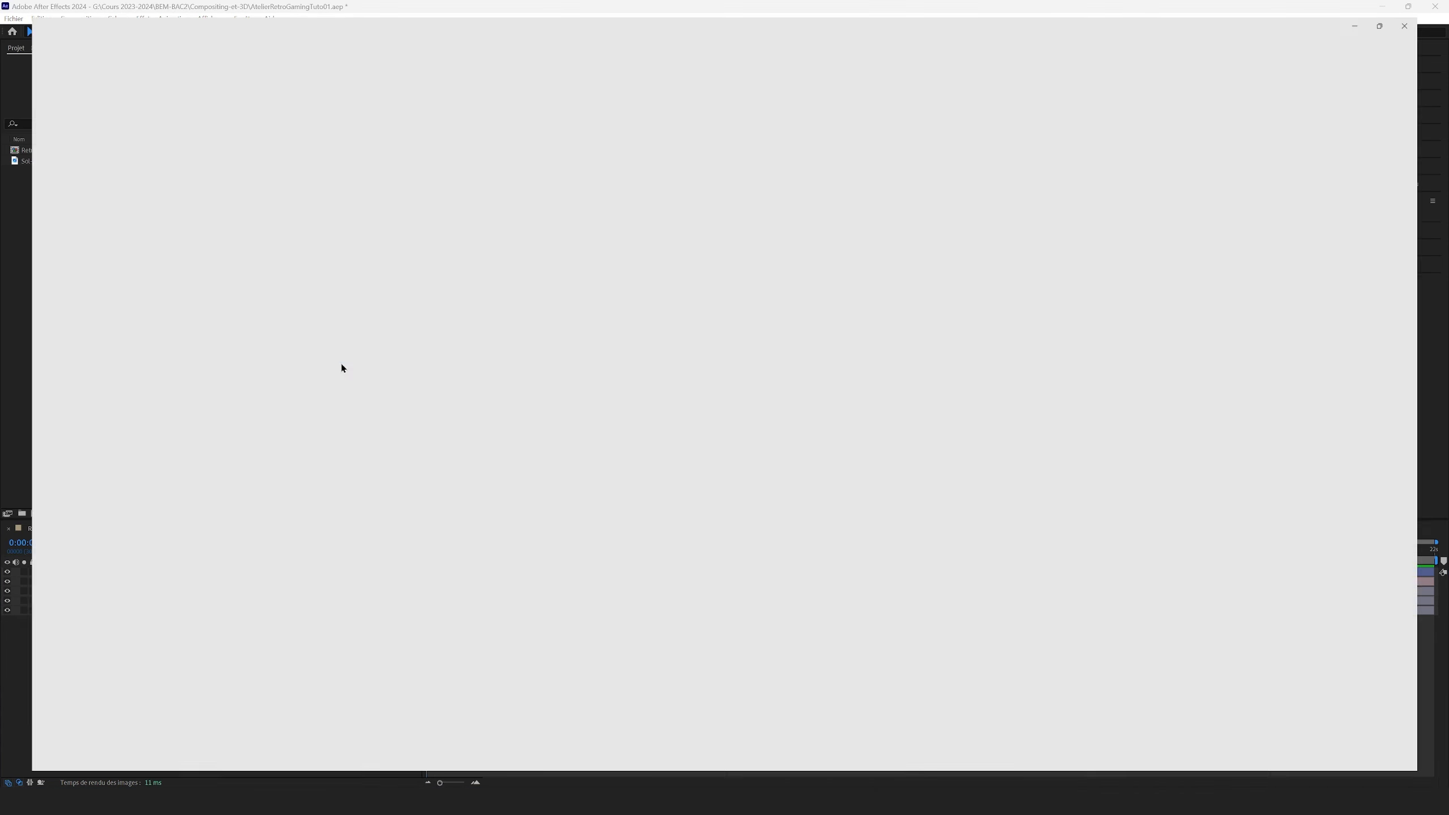
left_click(1435, 9)
left_click_drag(318, 320, 57, 240)
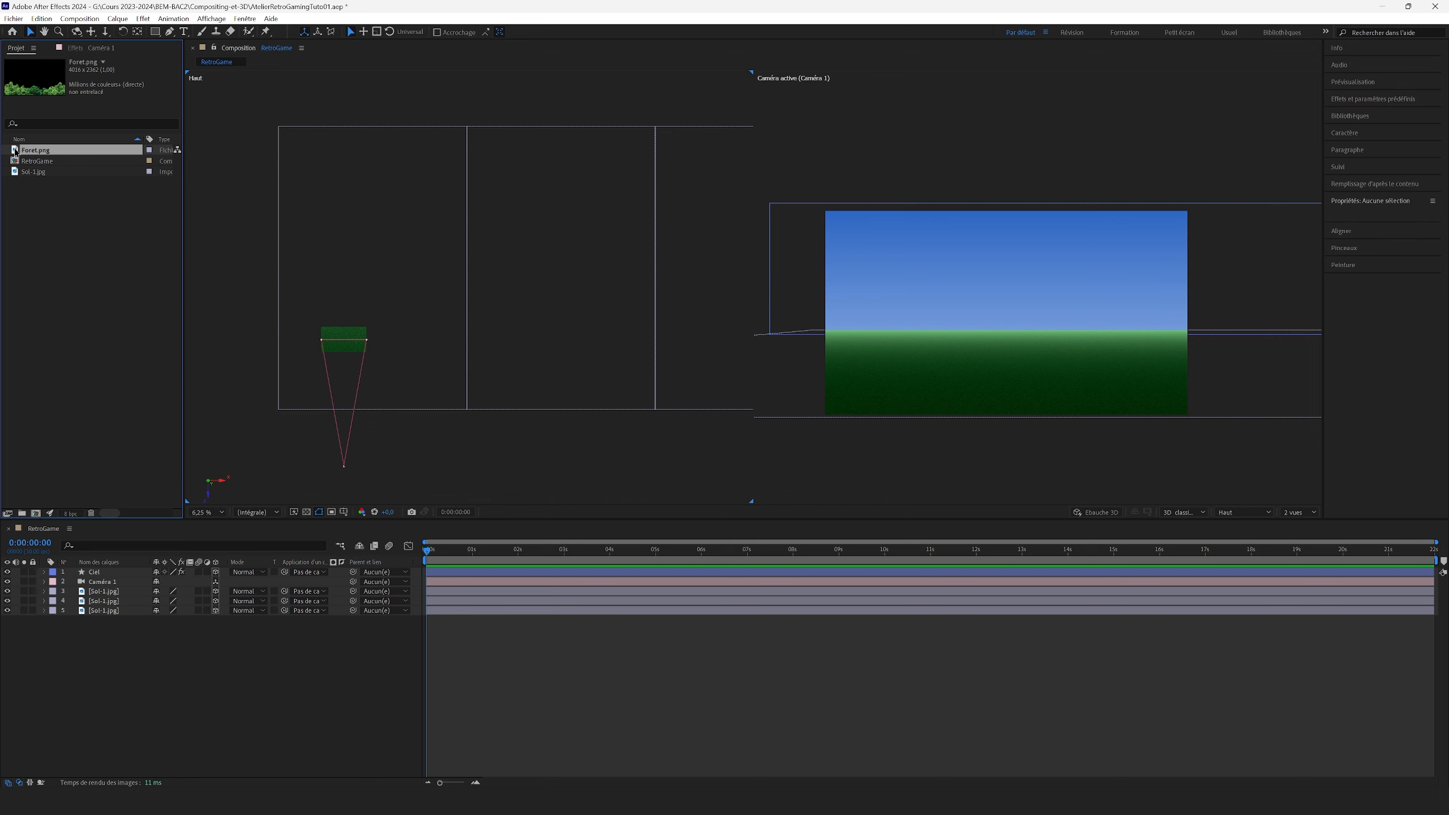
left_click_drag(15, 153, 36, 514)
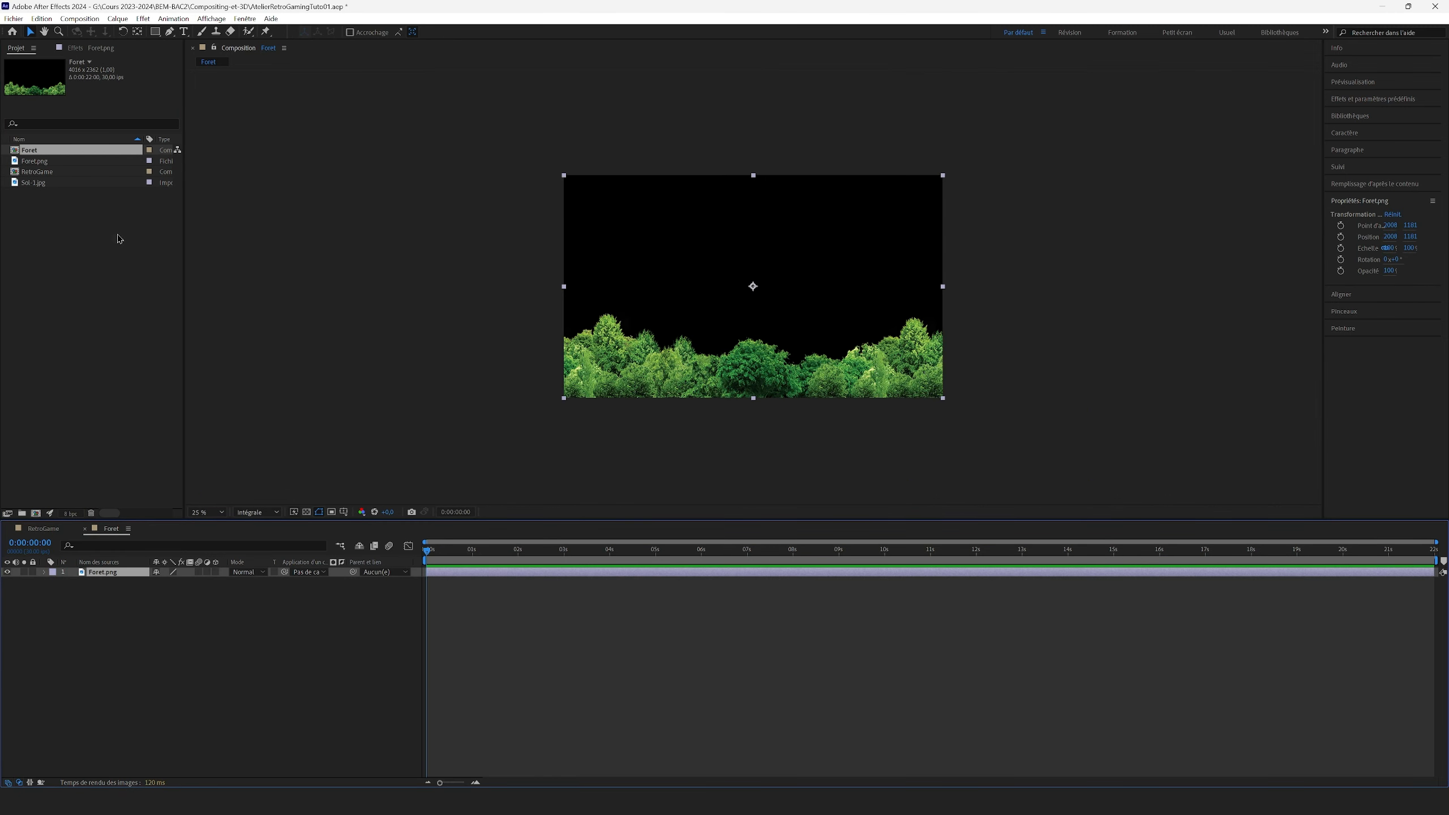
Step: Set the Foret composition's width to 12000 px
left_click(79, 19)
left_click(97, 49)
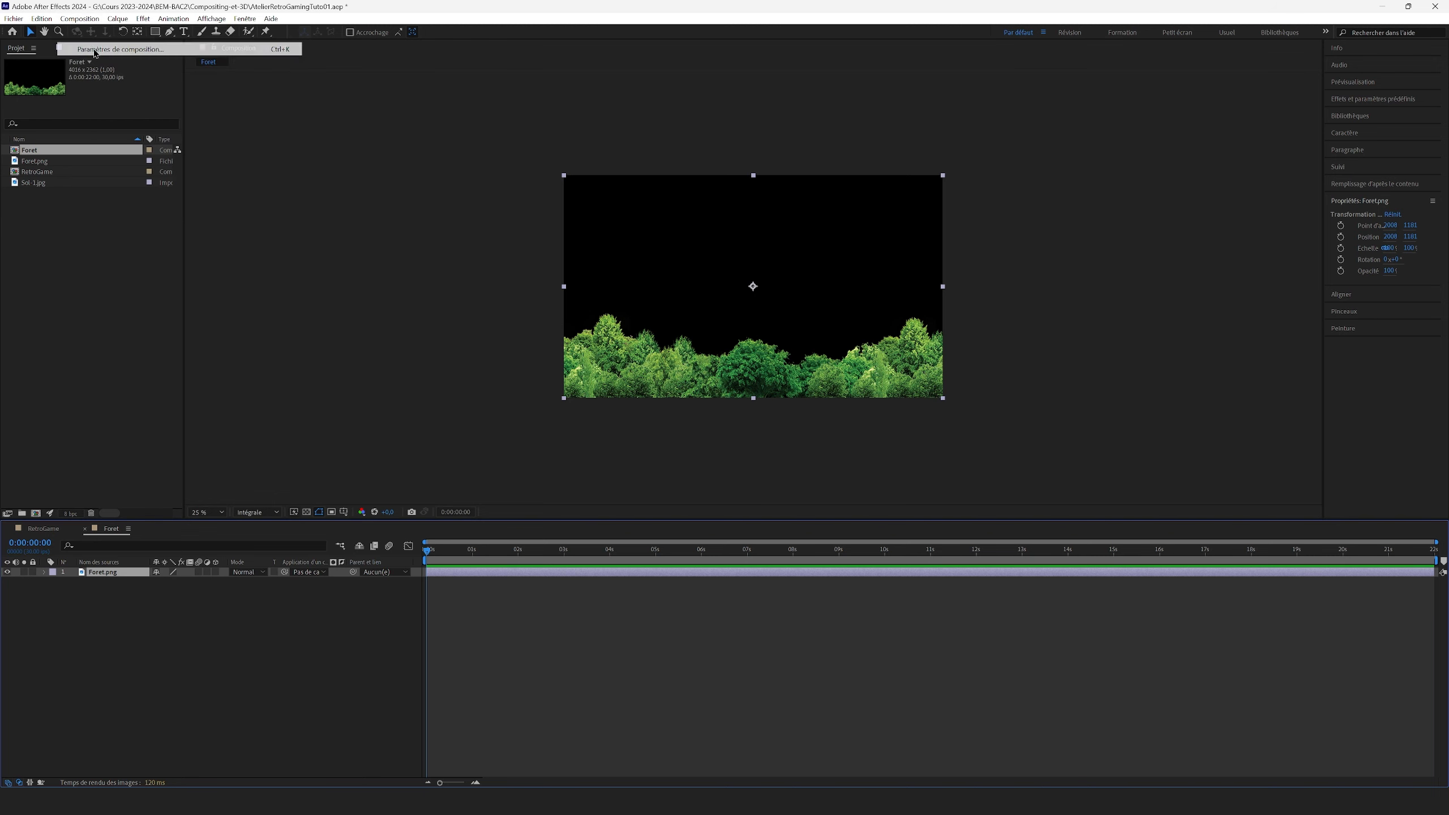
left_click(624, 330)
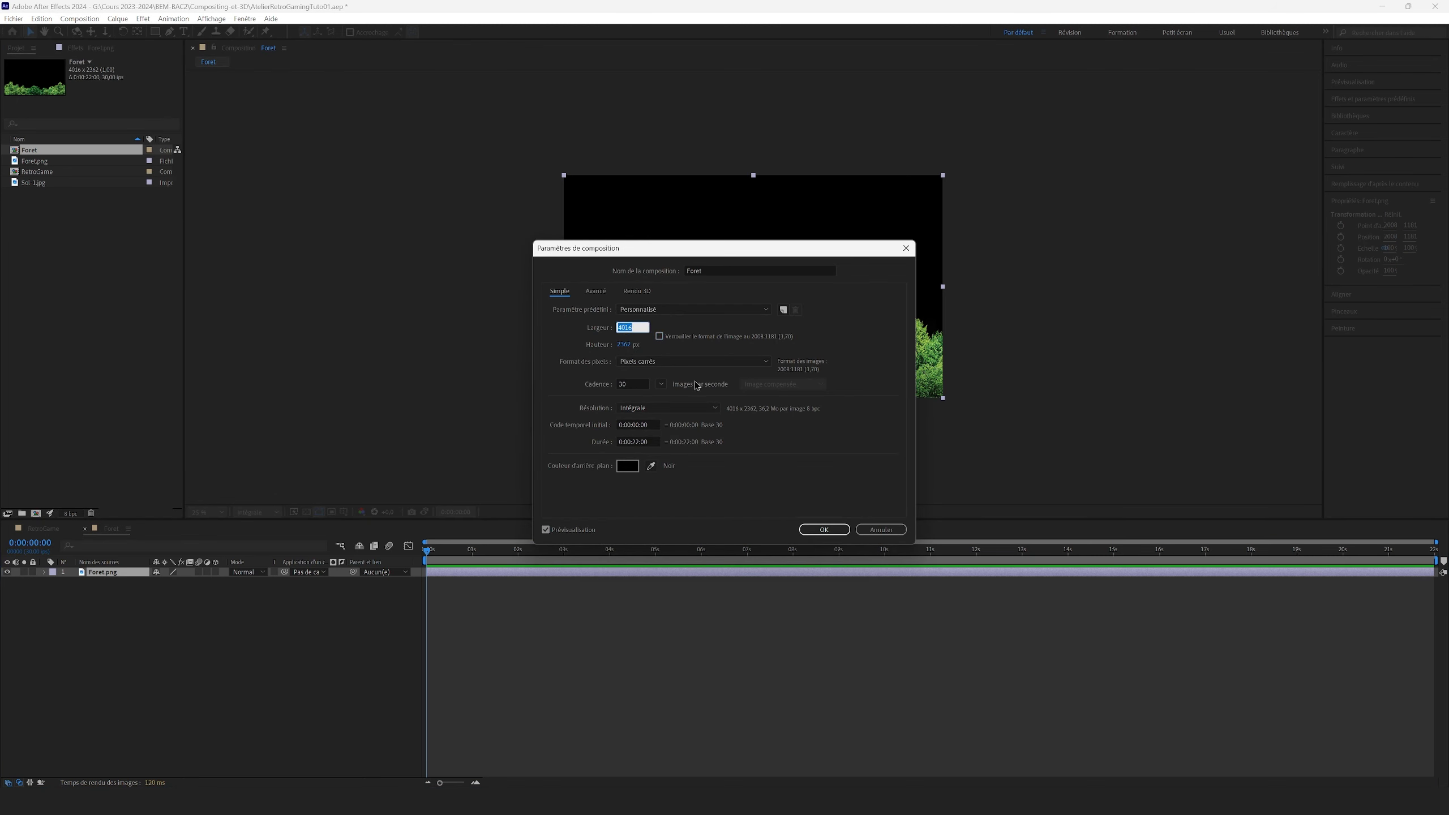
type("12000")
left_click(813, 530)
left_click(823, 529)
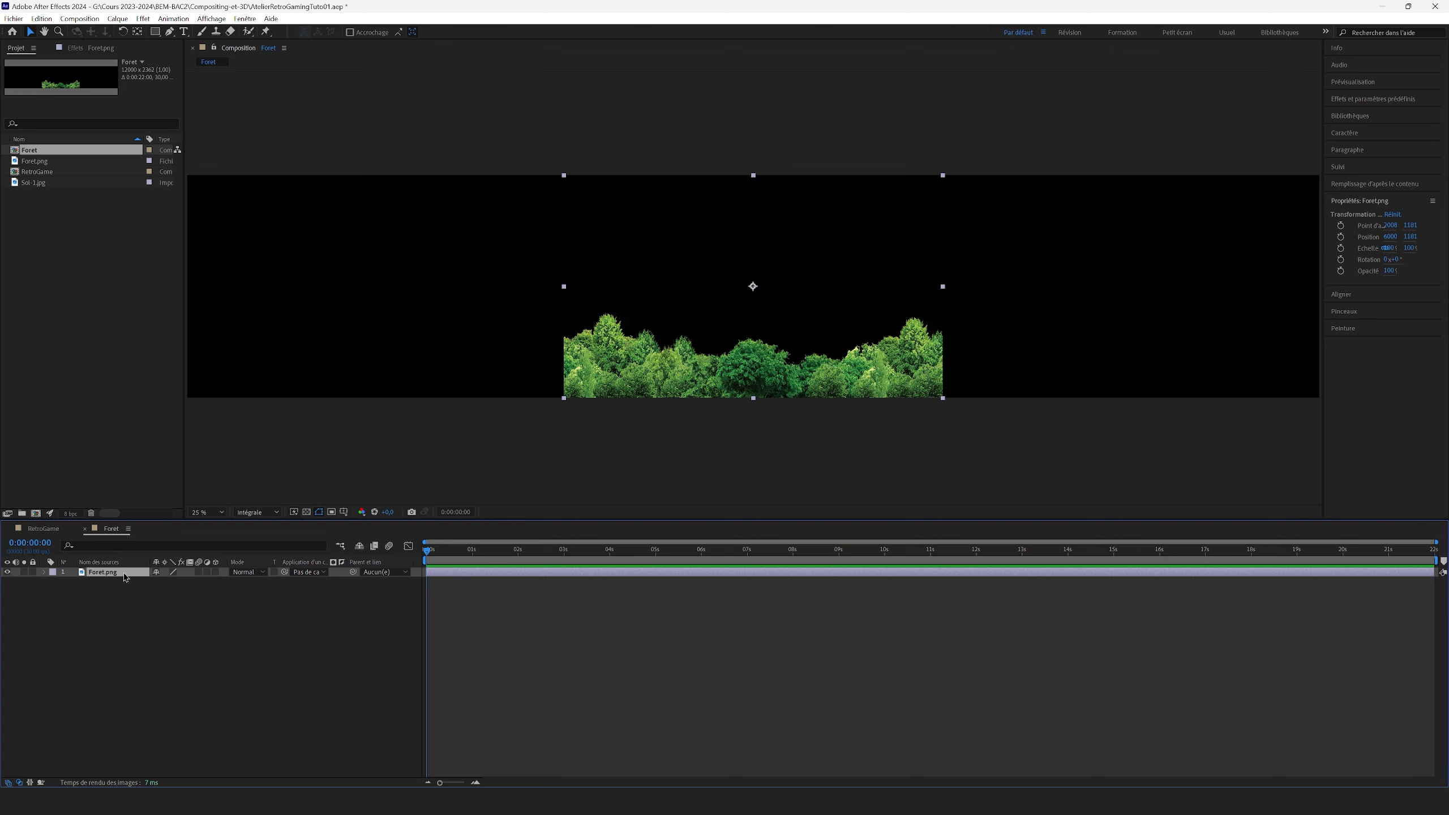
Step: Duplicate the Foret.png layer twice and place the copies on either side of the original to form a continuous tree line
key("ctrl+d")
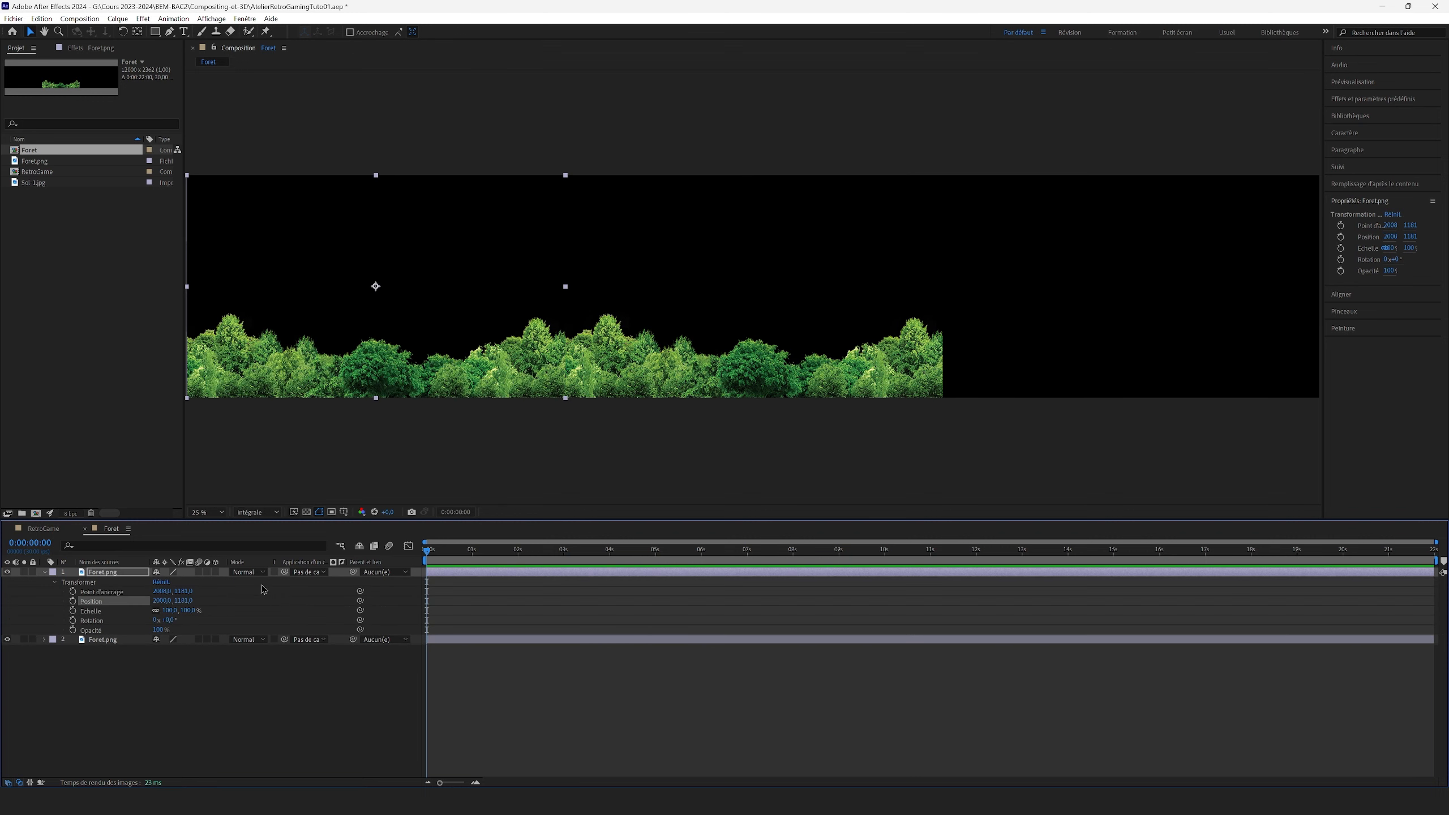
left_click_drag(153, 598, 159, 598)
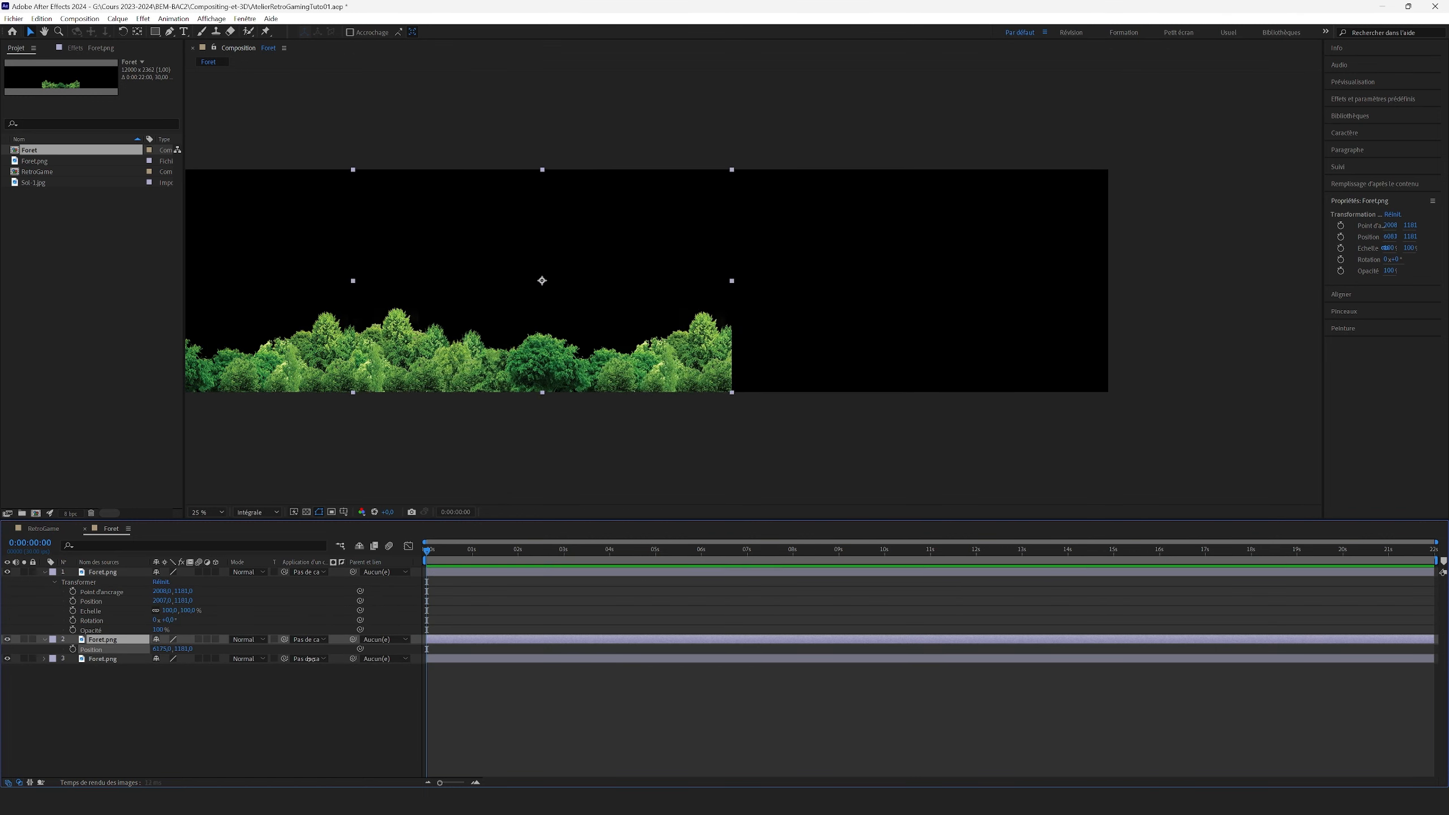
left_click_drag(158, 649, 271, 649)
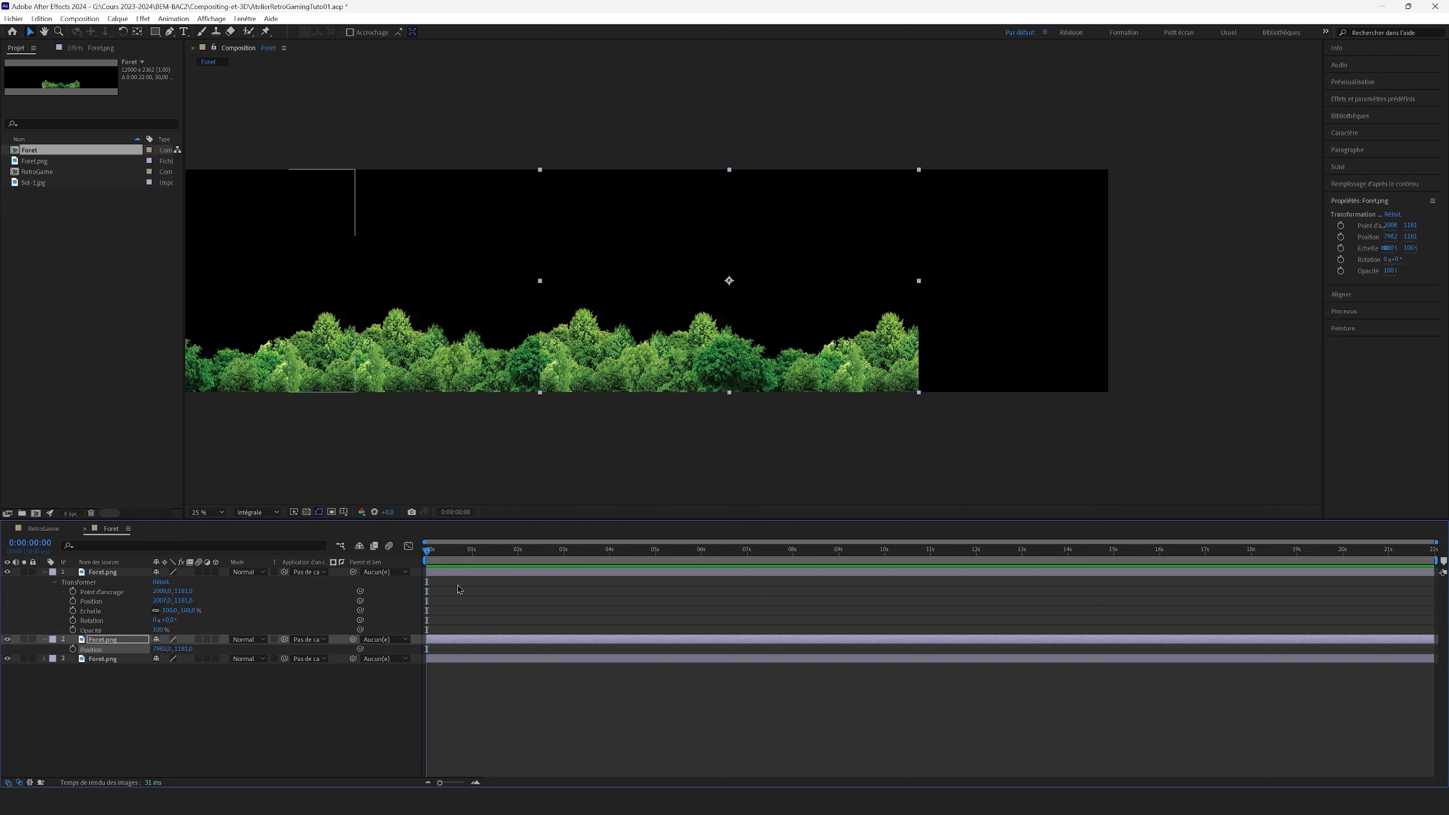
left_click_drag(153, 650, 1153, 736)
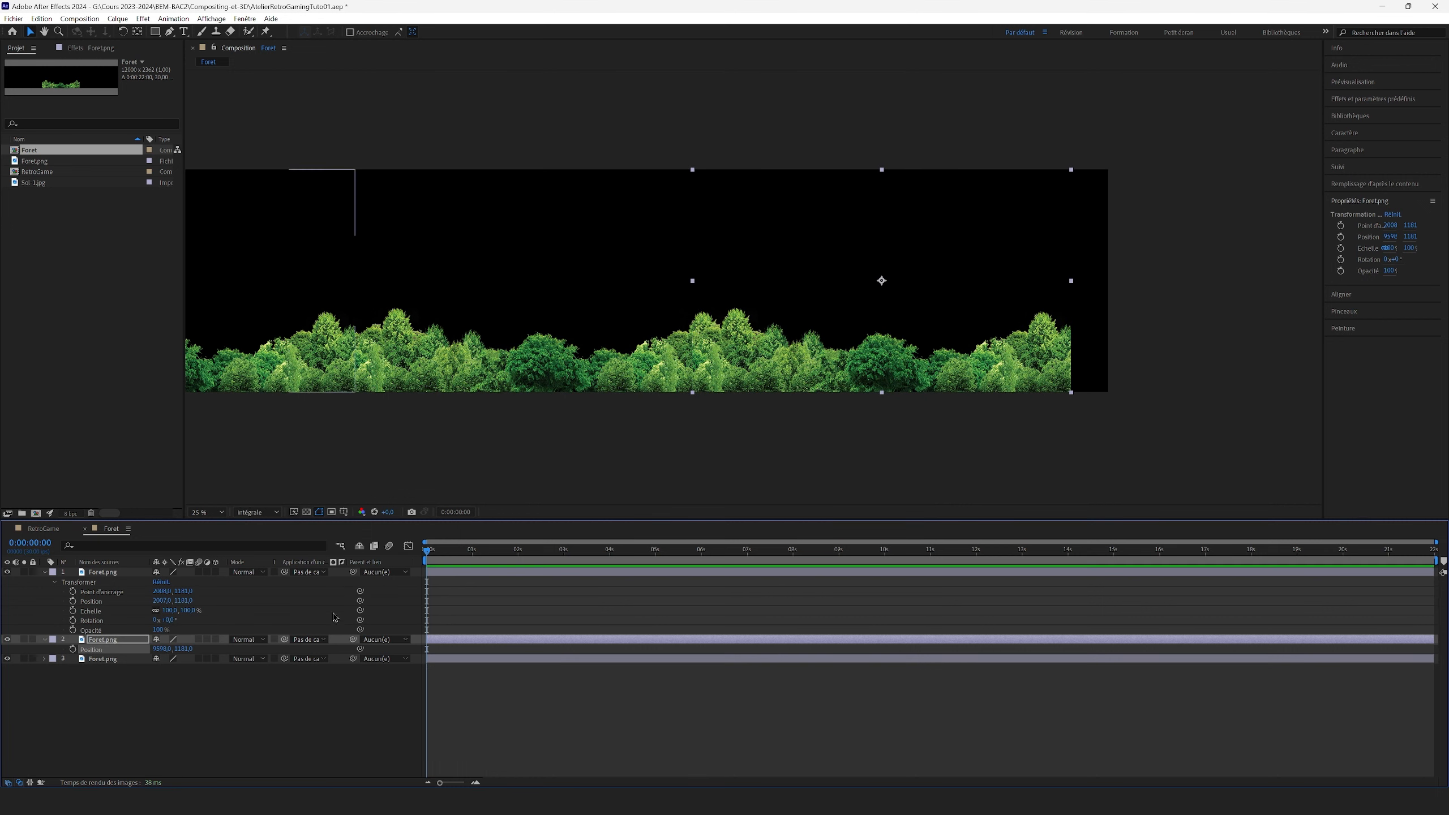
left_click_drag(161, 650, 440, 696)
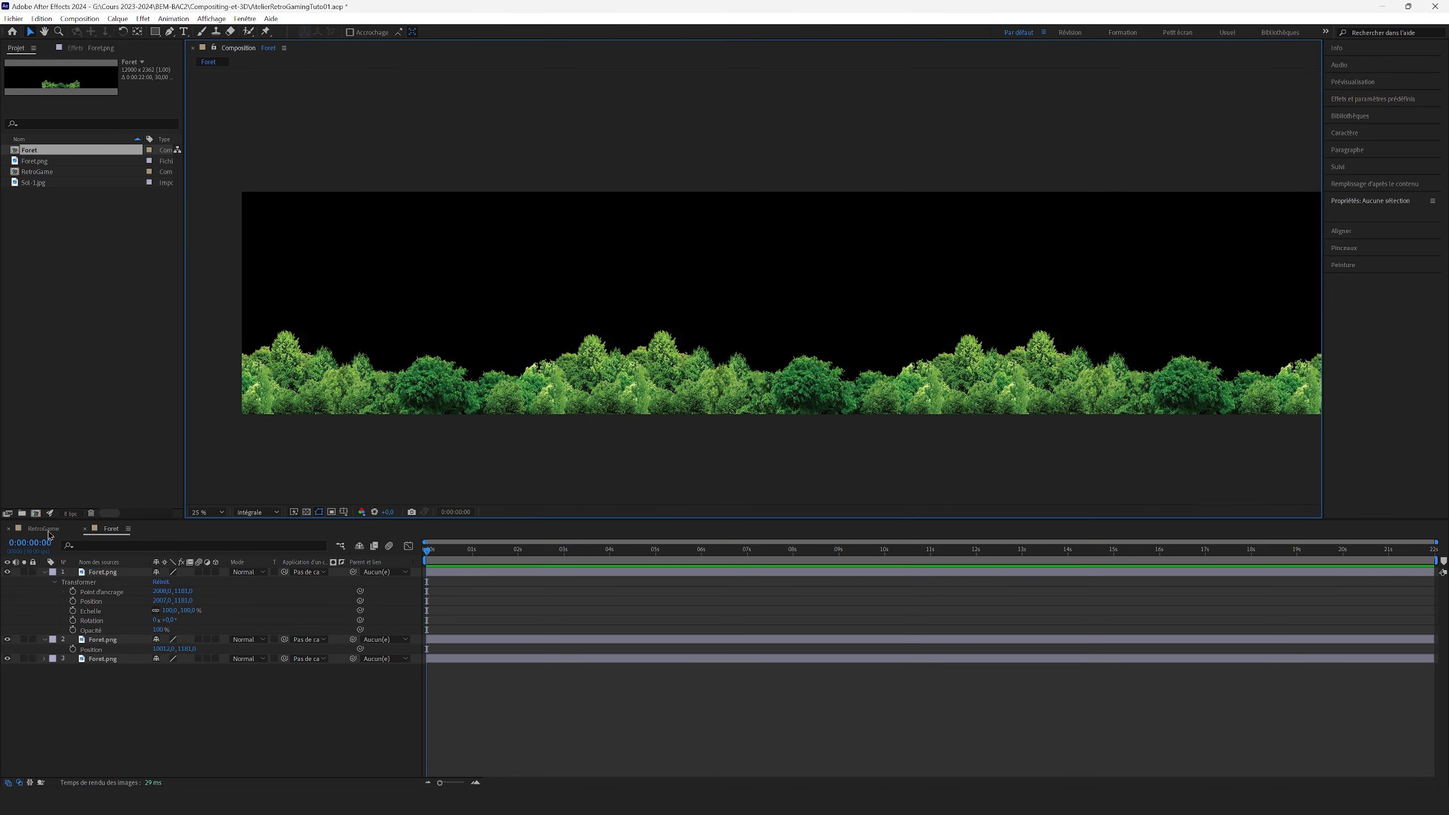
Step: Add the Foret composition to the RetroGame composition and turn it into a 3D layer
left_click(46, 529)
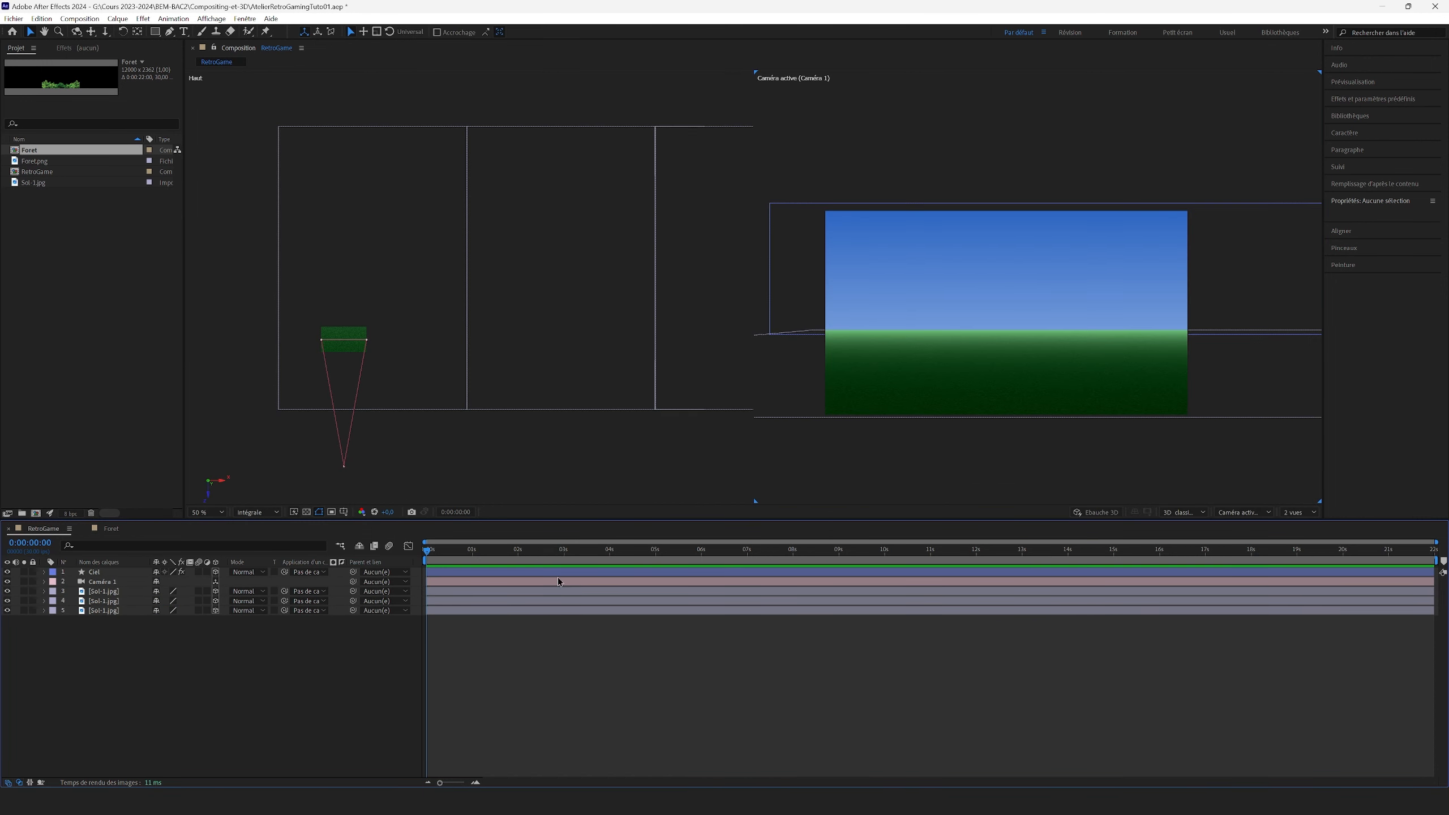
key("h")
left_click_drag(547, 242, 494, 275)
key("v")
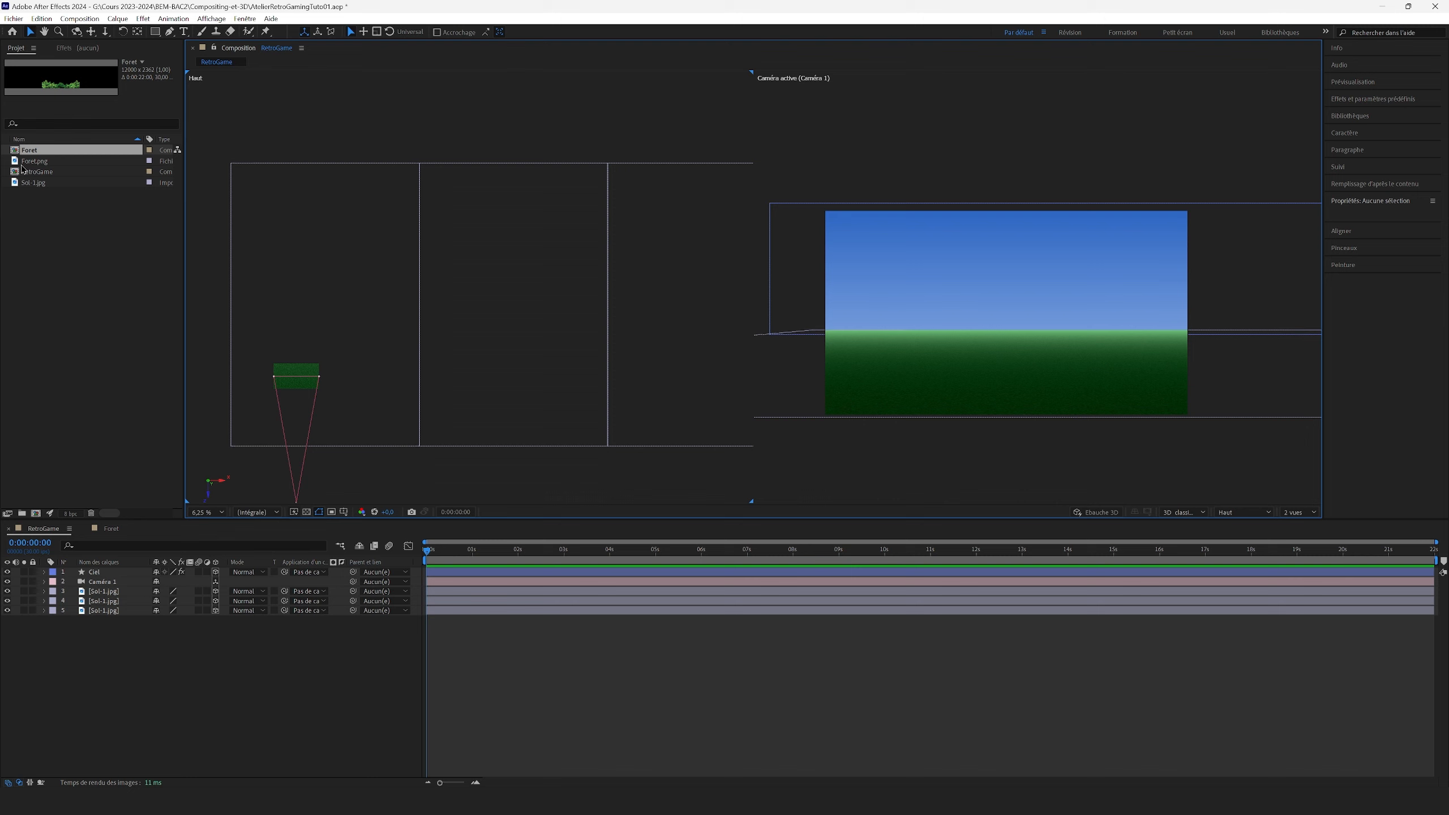
left_click_drag(17, 154, 977, 334)
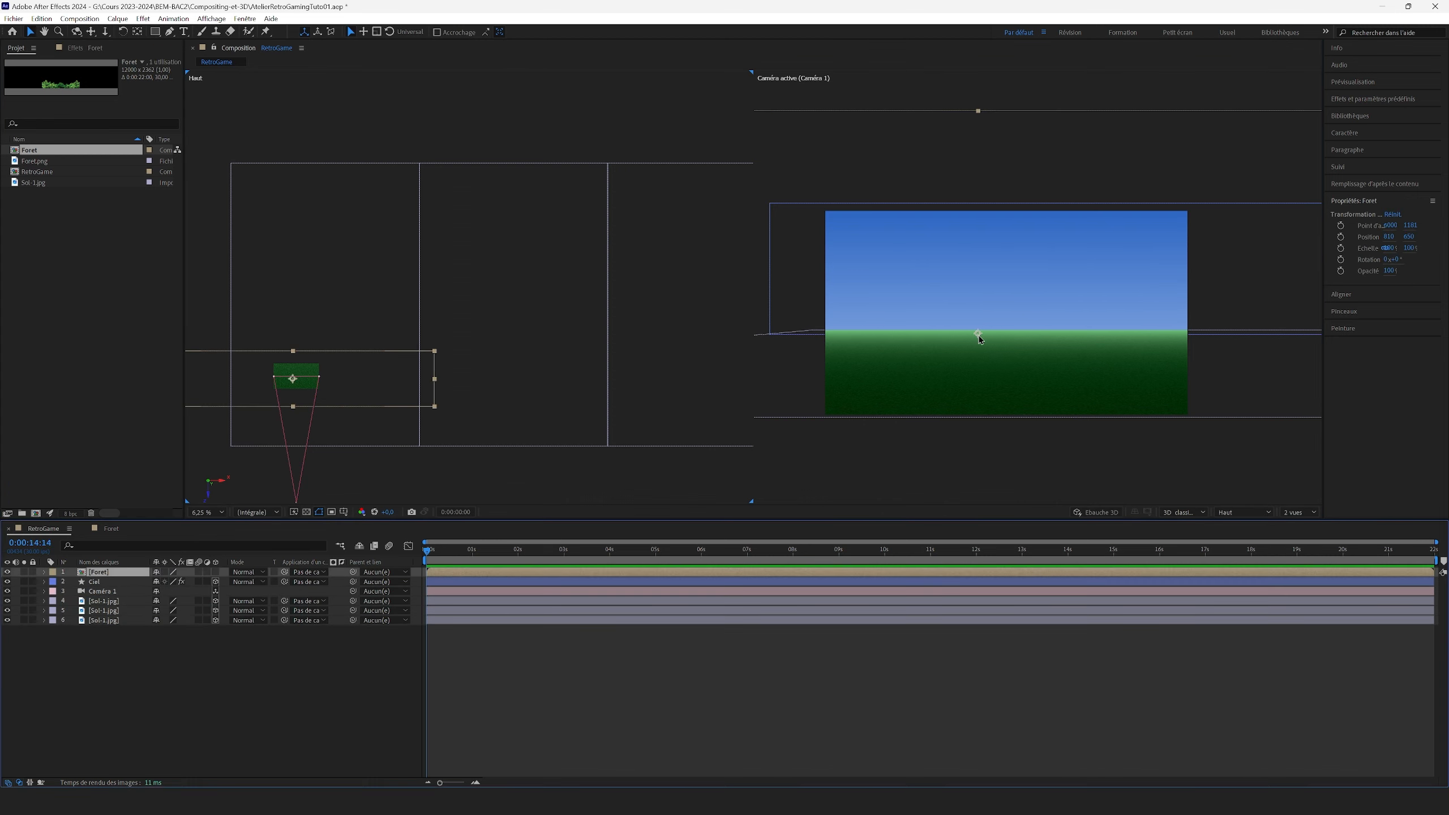
left_click(216, 572)
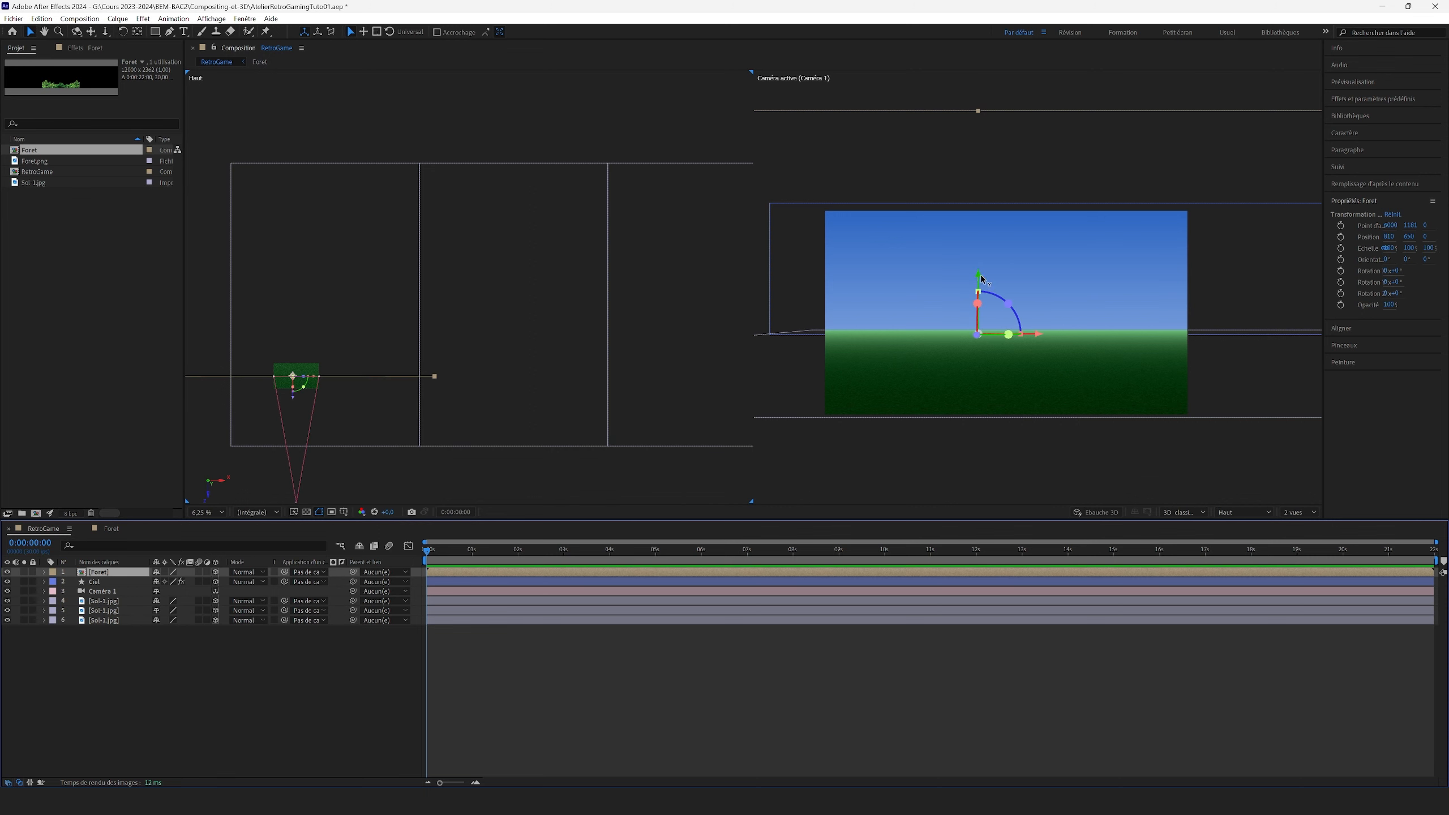
Step: Raise the Foret layer to a Y position of about -390 and move it back to the ground's far edge, about Z 8964
left_click_drag(981, 277, 984, 85)
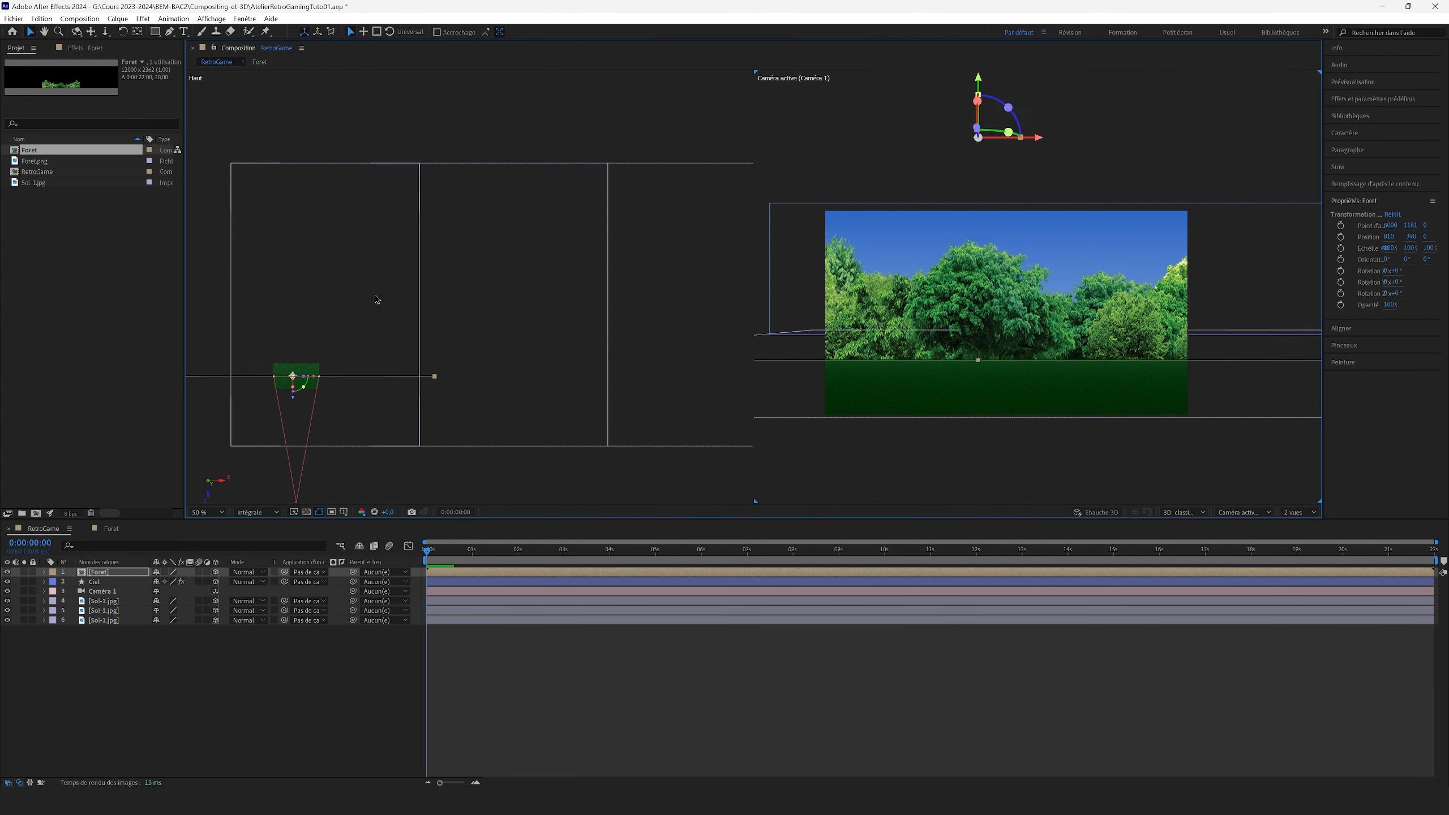
left_click_drag(374, 301, 466, 304)
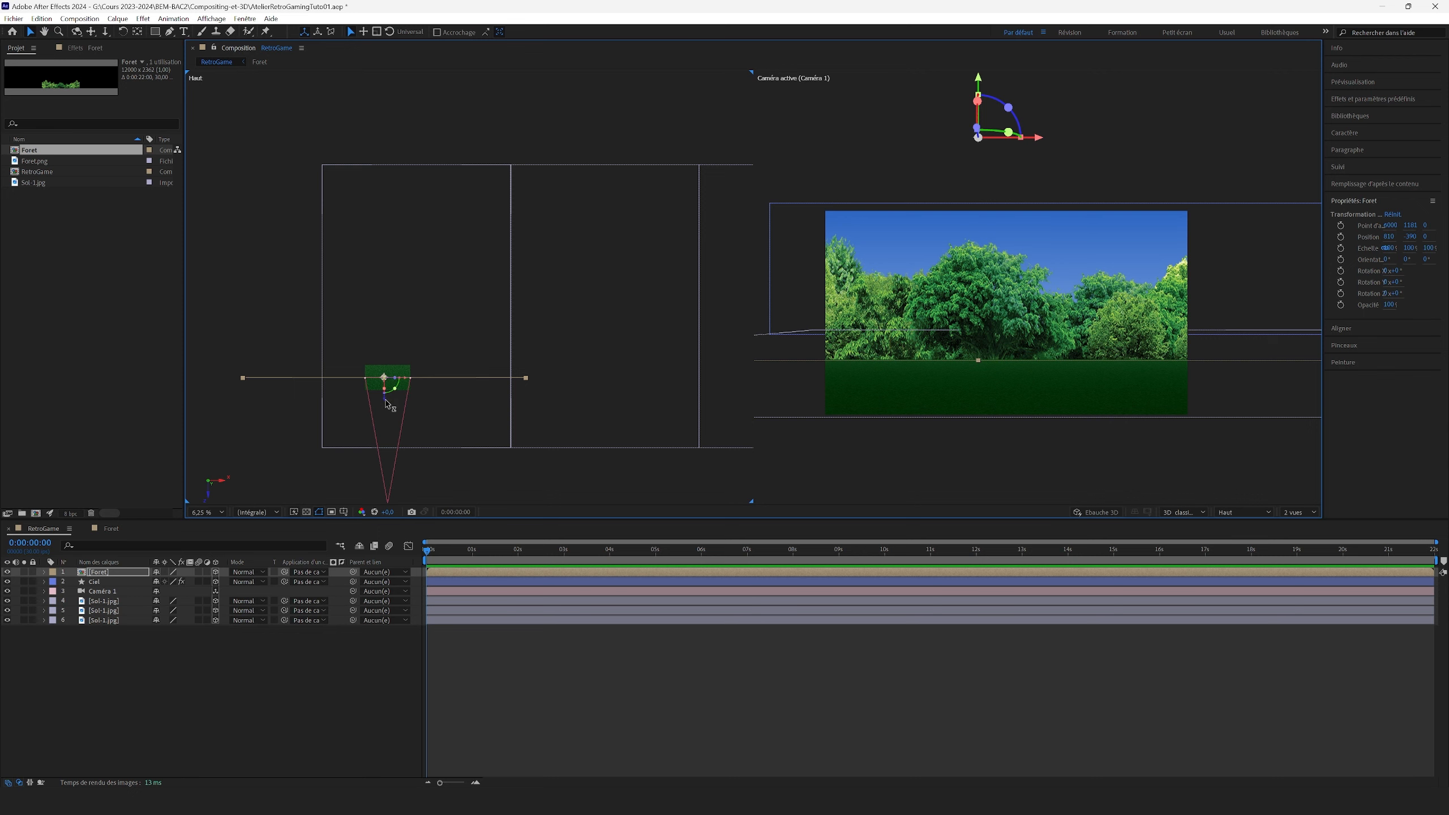
left_click_drag(388, 404, 424, 191)
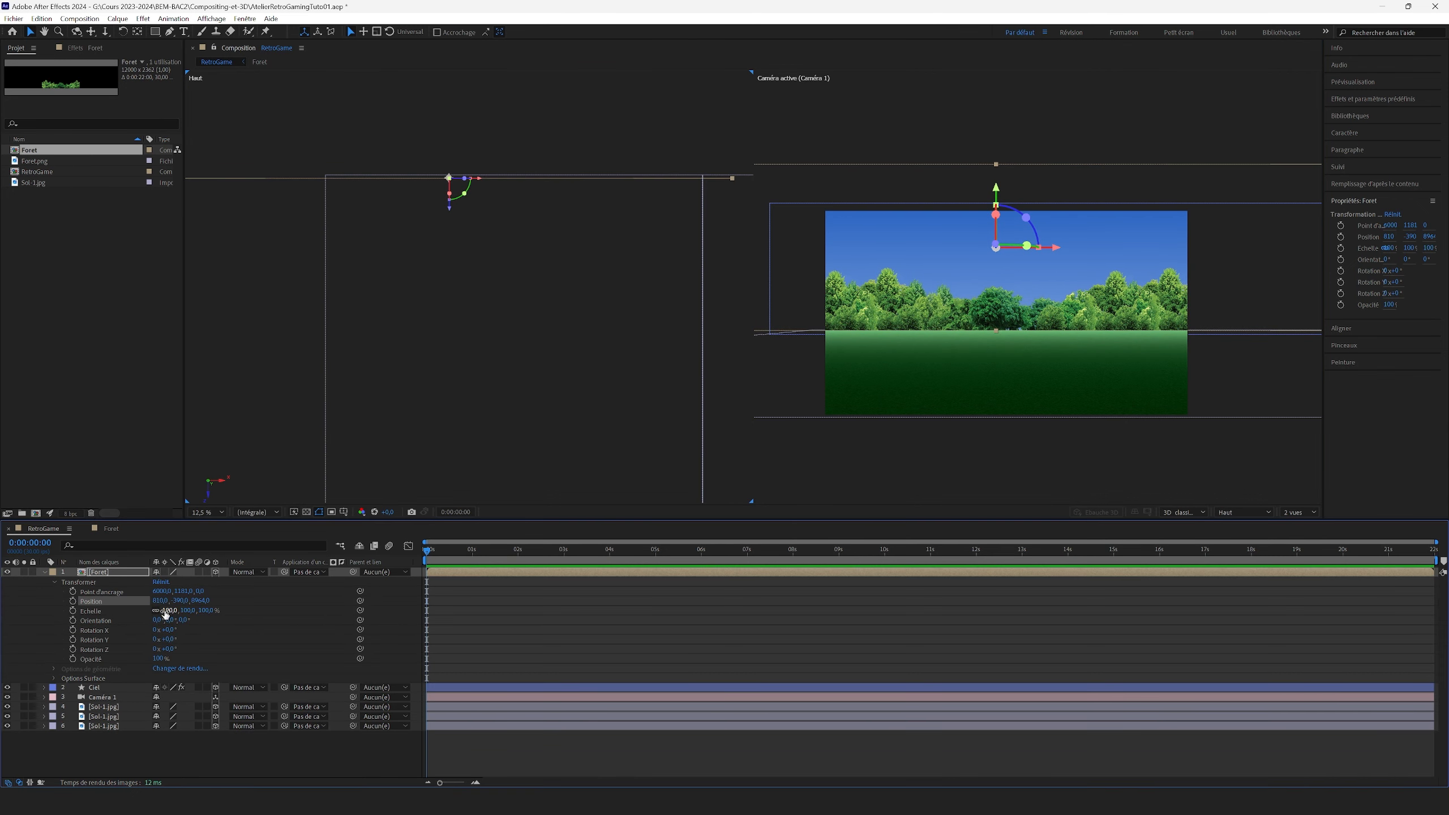
Step: Scale the Foret layer to 50% and move it vertically to about Y 202 so the trees' base meets the ground
left_click_drag(165, 614, 151, 611)
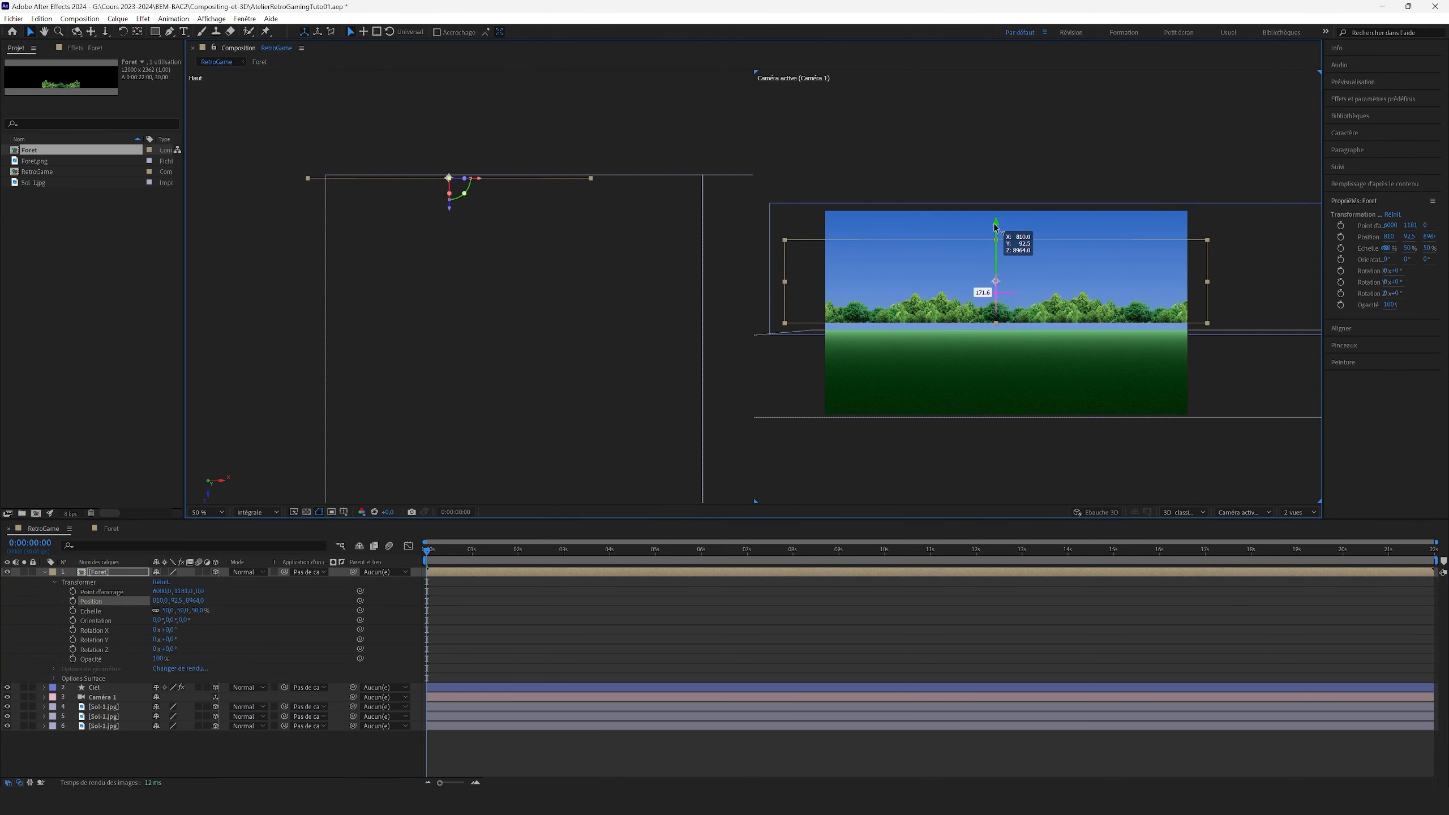
left_click_drag(990, 228, 992, 239)
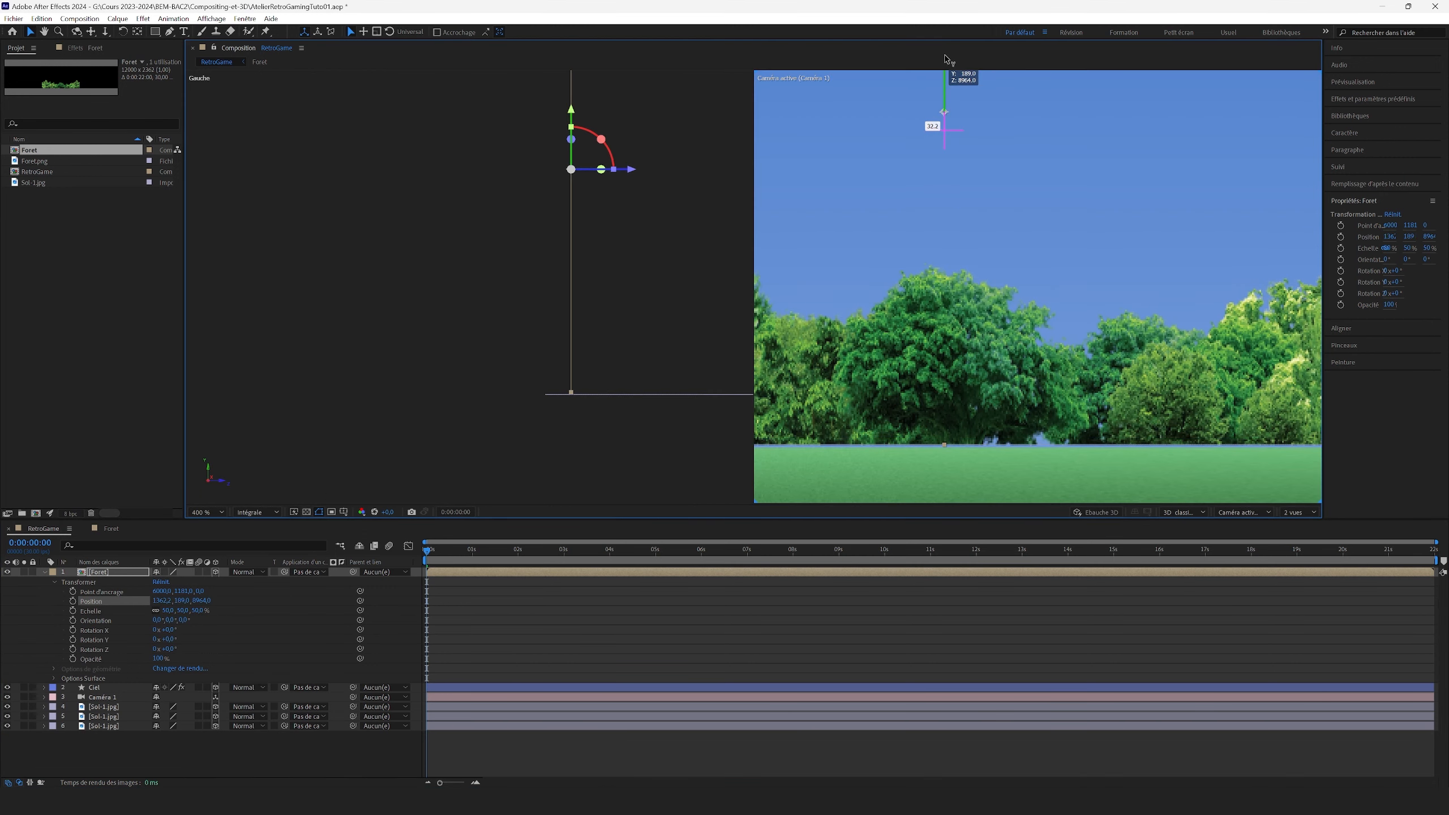
left_click_drag(947, 60, 944, 63)
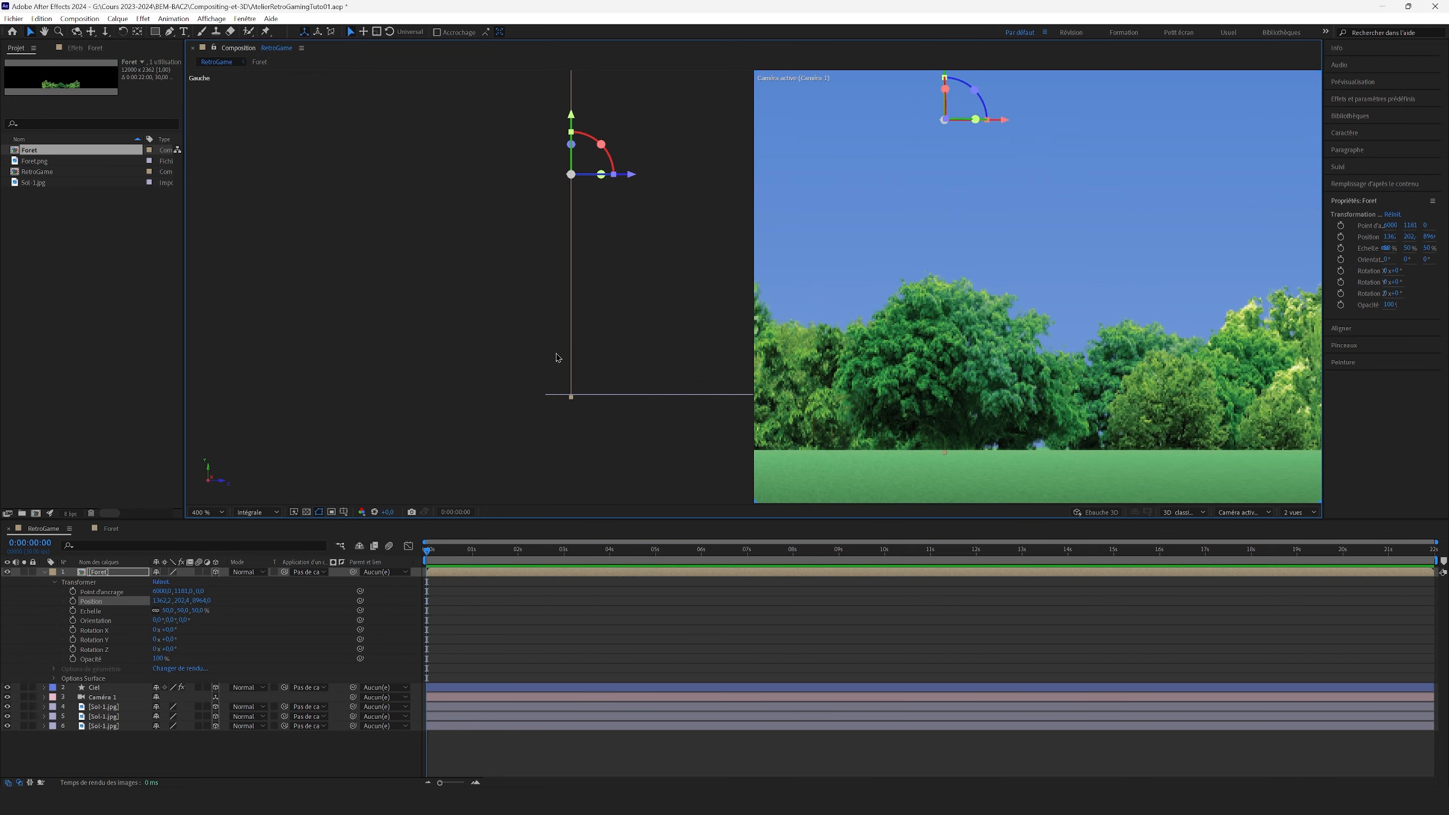
Step: Animate Caméra 1's position from the first frame to the end of the timeline, moving it sideways along the ground
scroll(558, 358, "down", 12)
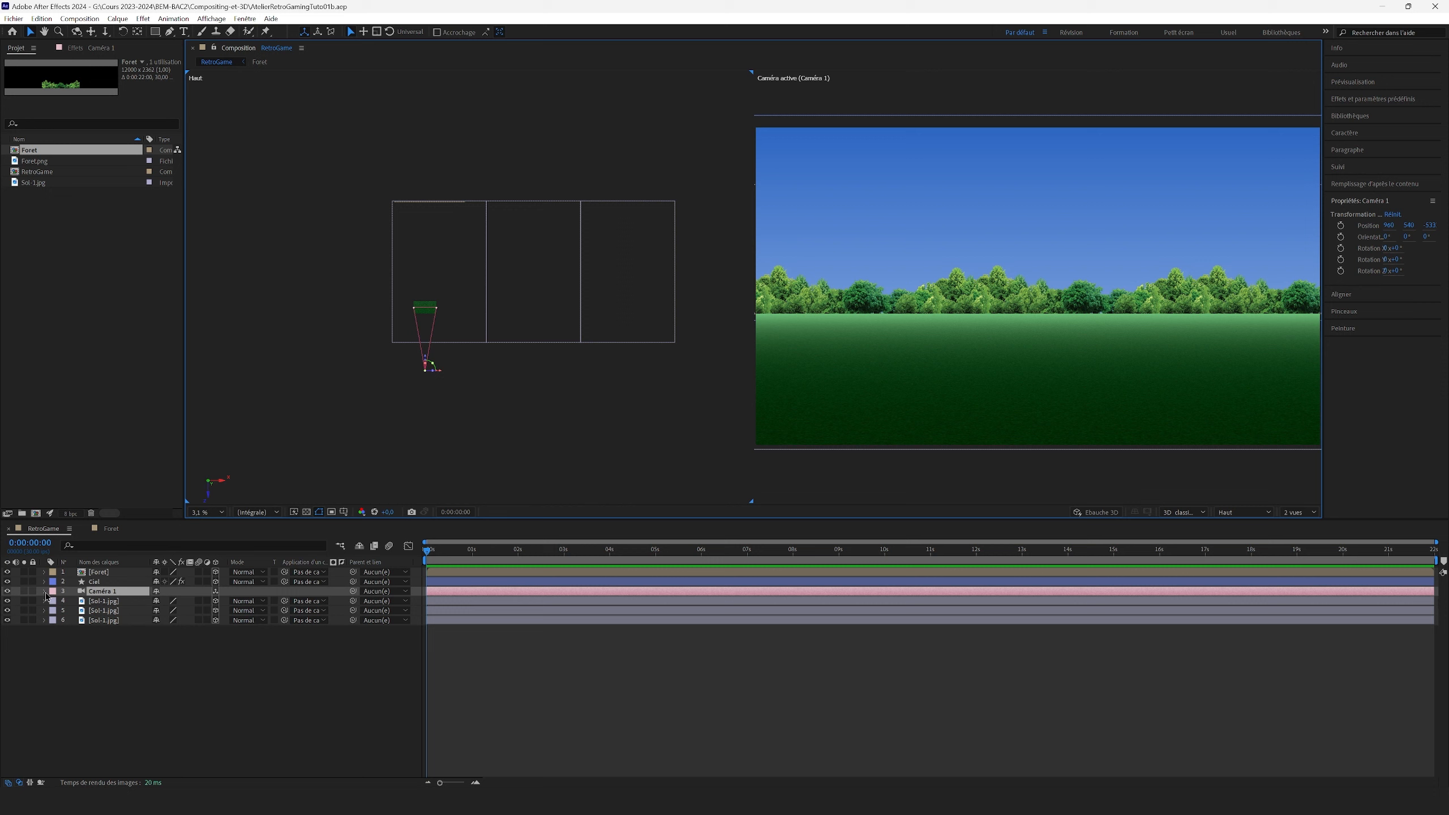
left_click(44, 591)
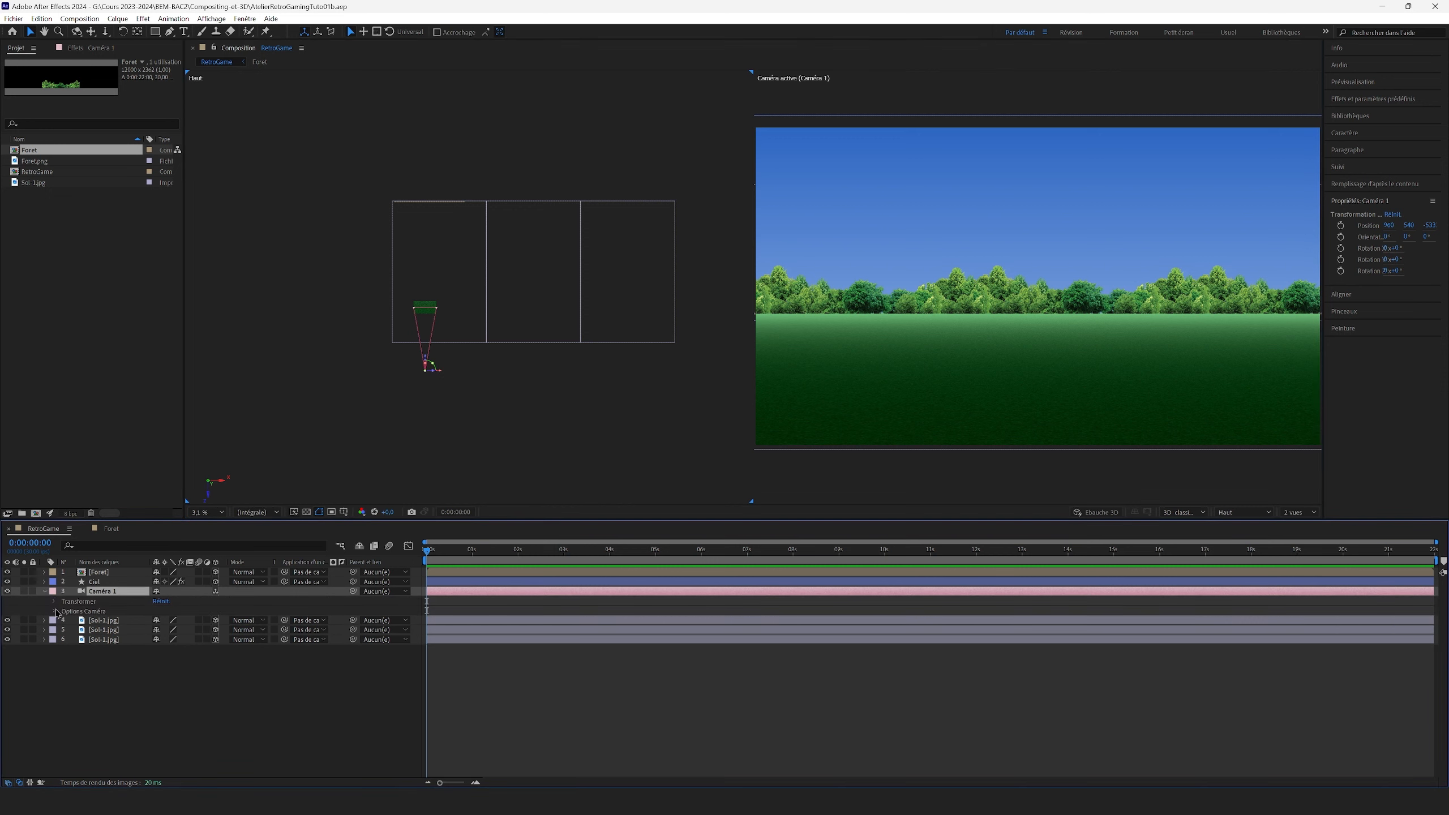
left_click(54, 602)
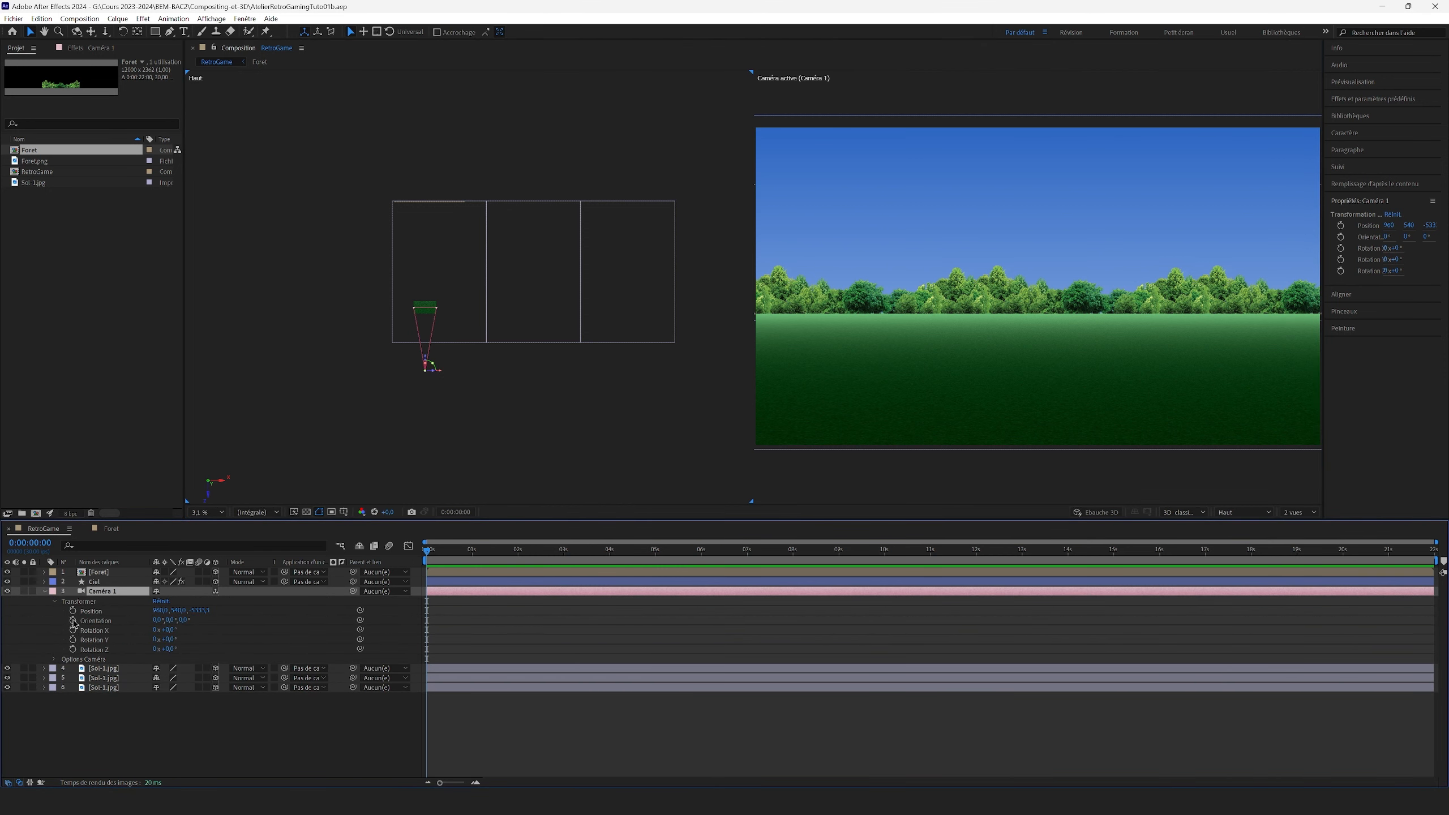
left_click(73, 611)
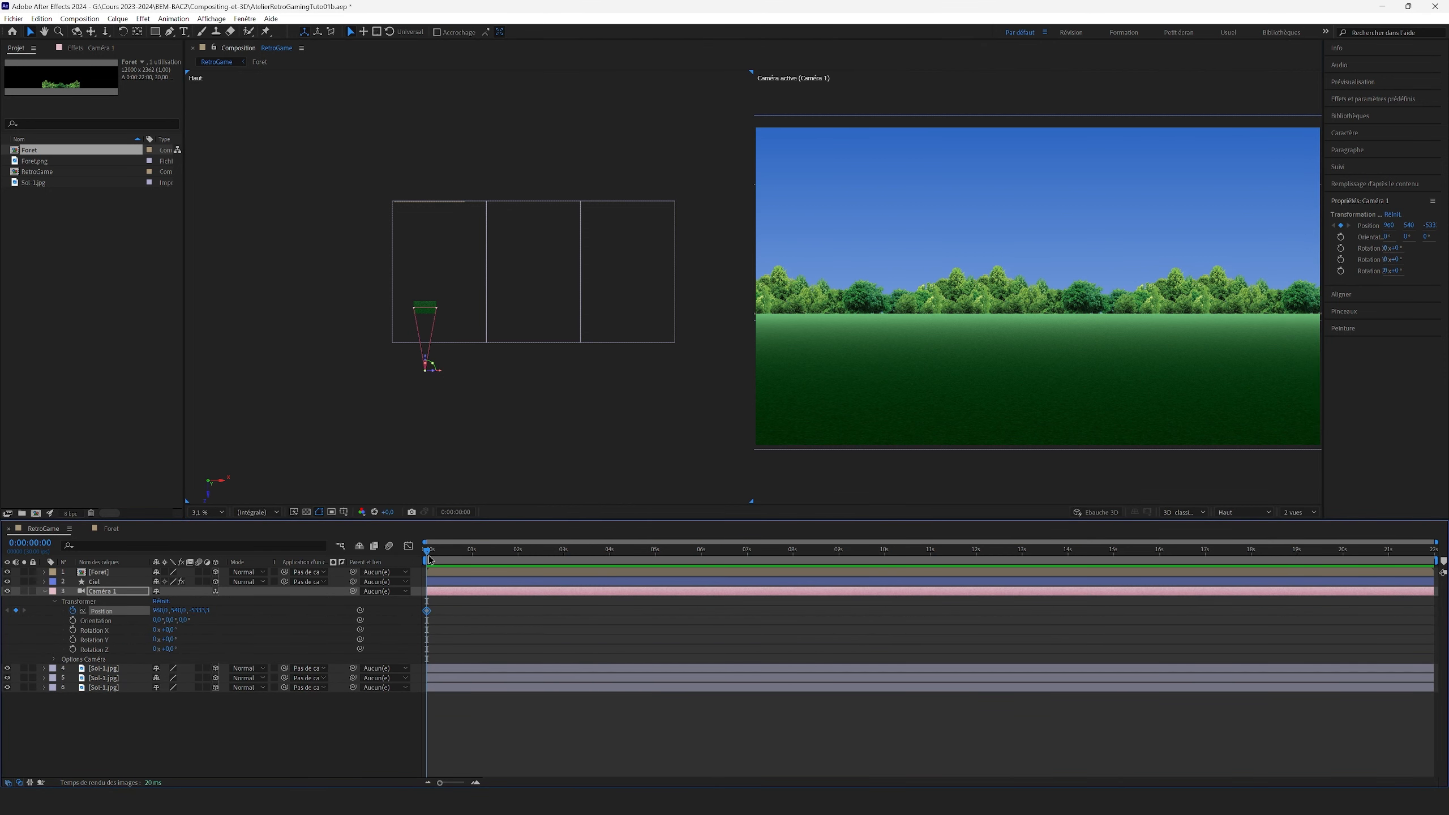
left_click_drag(429, 559, 1434, 553)
left_click_drag(441, 373, 664, 396)
Step: Duplicate the Foret layer and shift the copies sideways end to end so the forest fills the camera's whole path
left_click(82, 572)
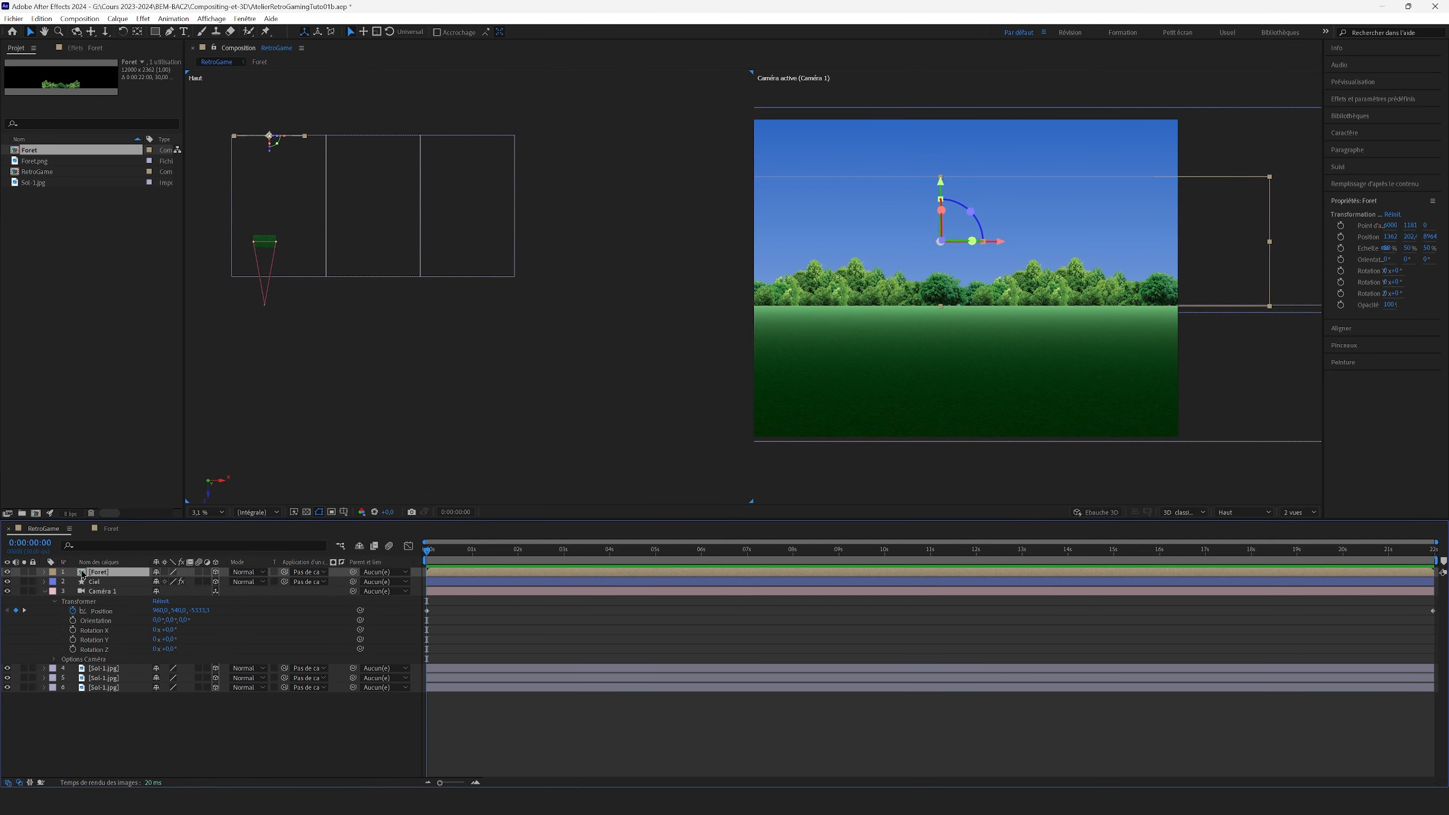
key("ctrl+d")
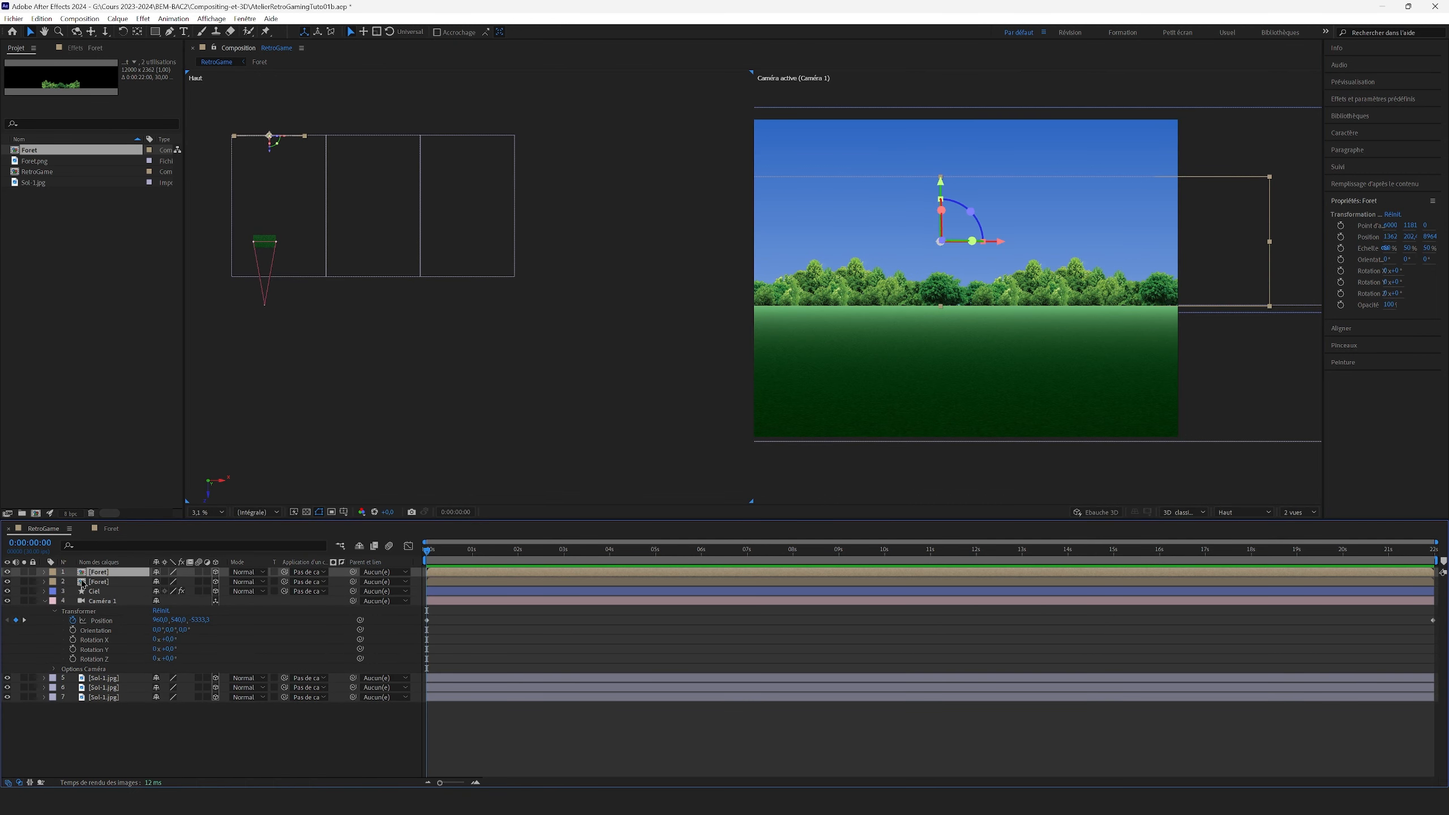
key("p")
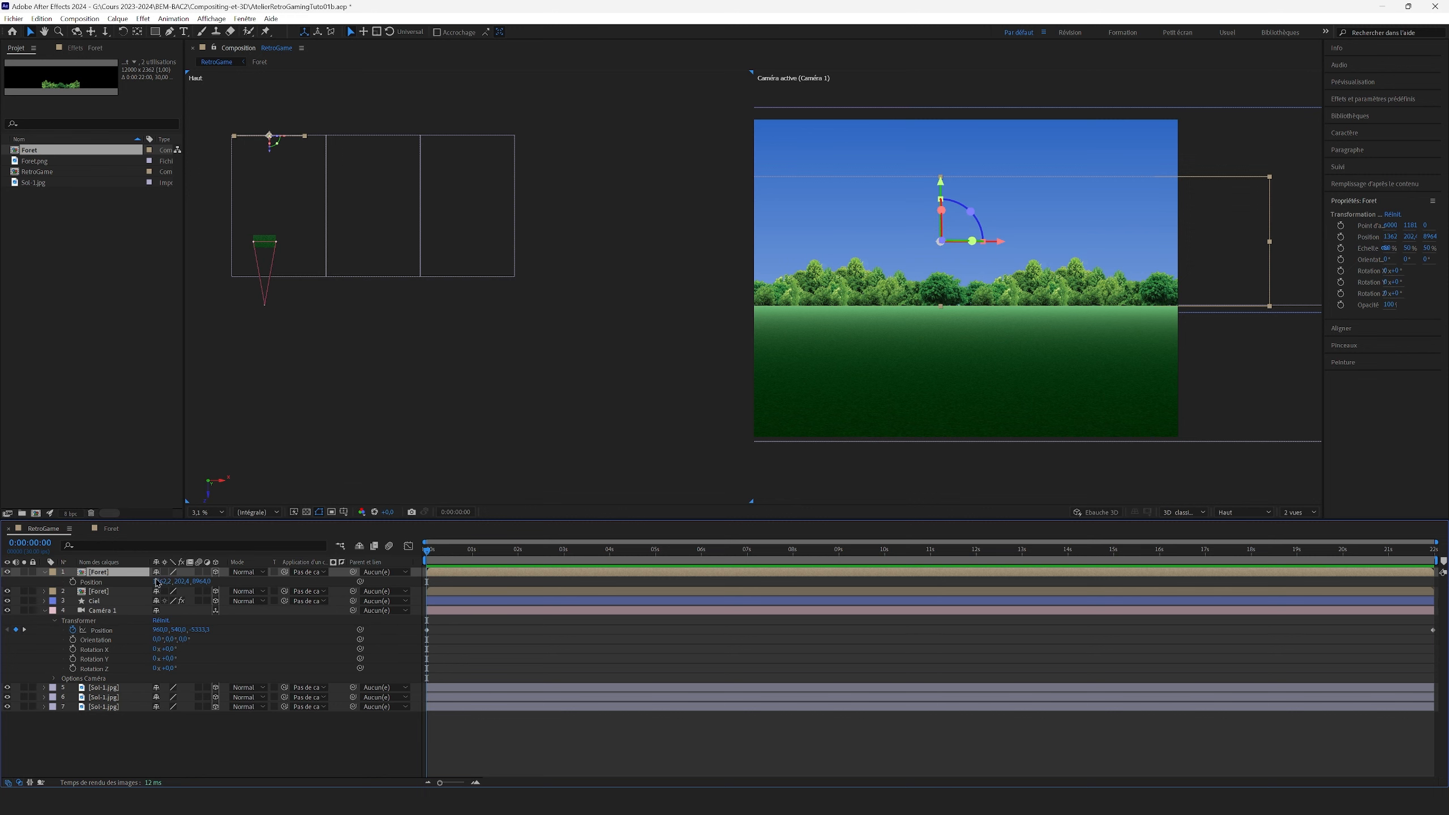
left_click_drag(157, 582, 1170, 508)
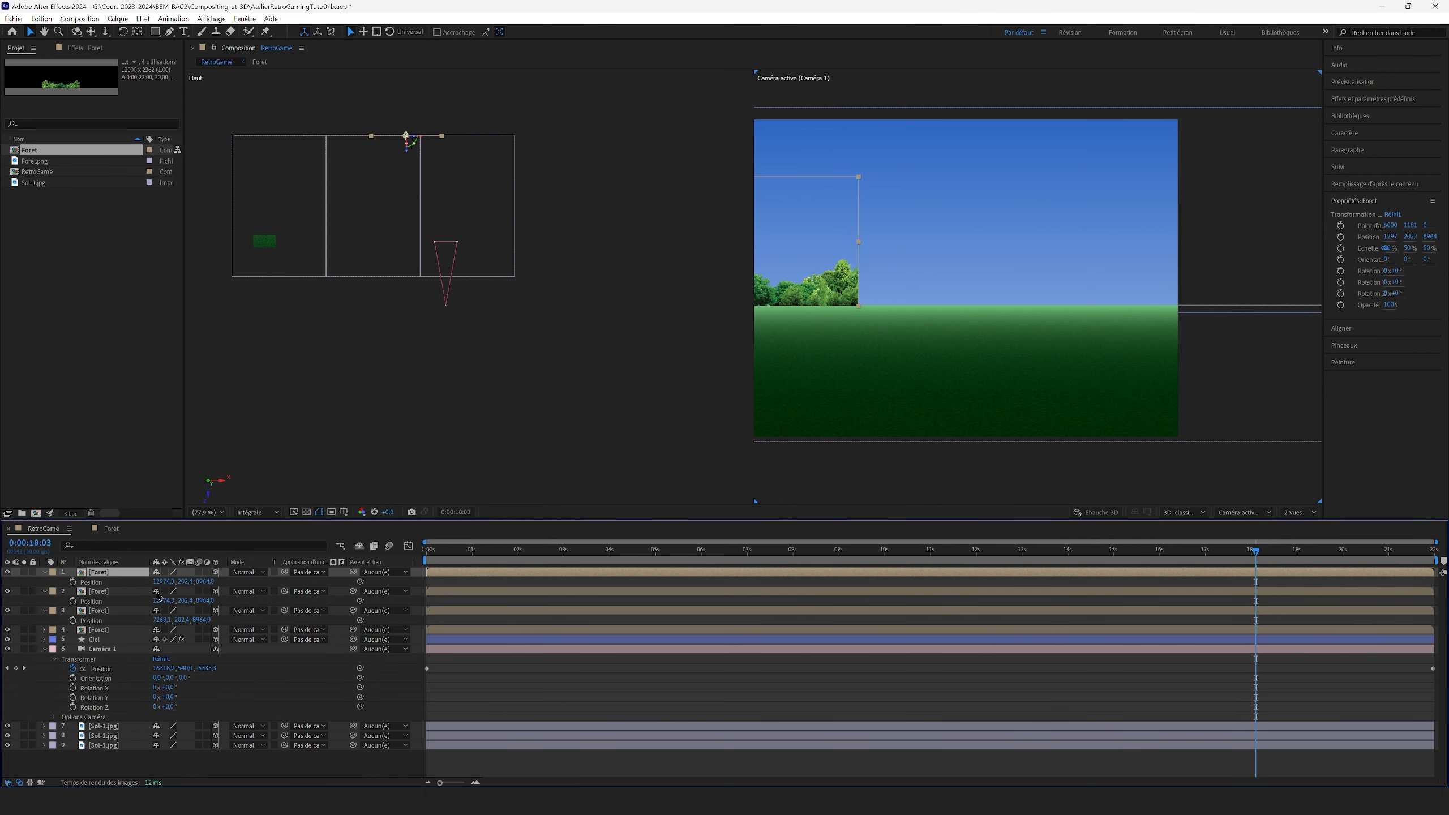
left_click_drag(161, 582, 1231, 294)
left_click(1170, 669)
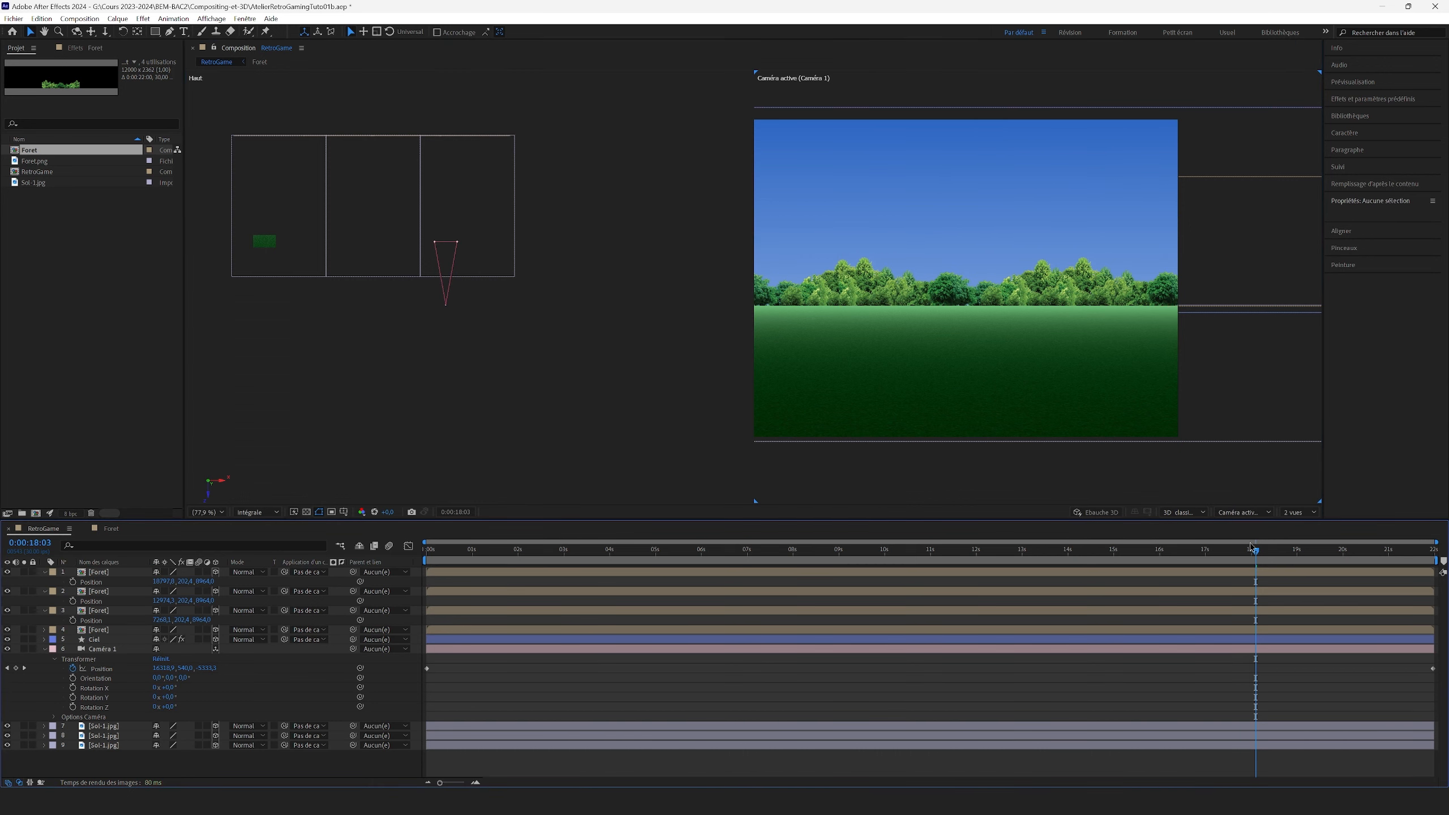
key("space")
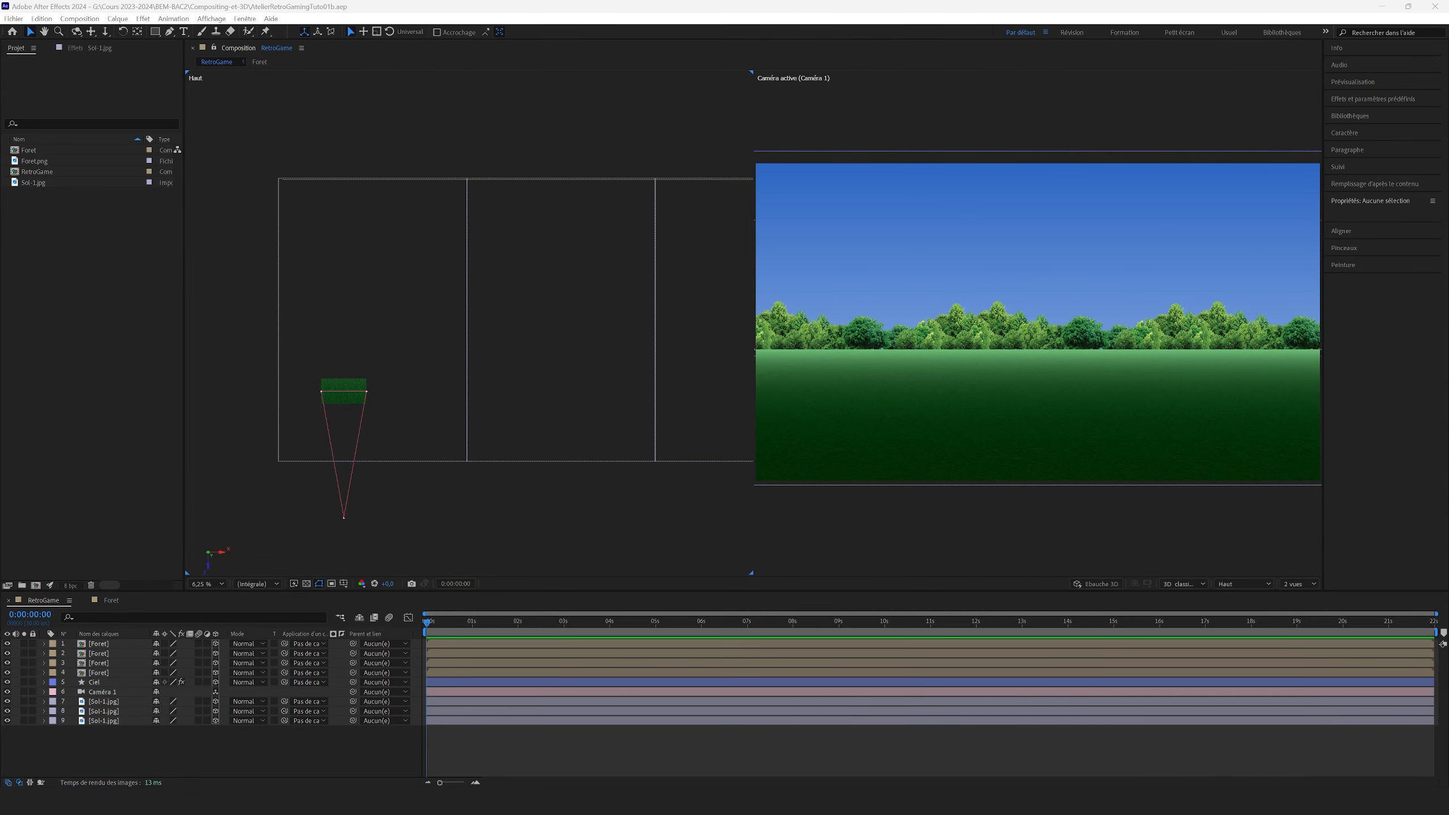
Step: Import Arbre-B.png from the Ressources folder and place it as the topmost layer of the RetroGame composition
key("alt+Tab")
key("alt+Tab")
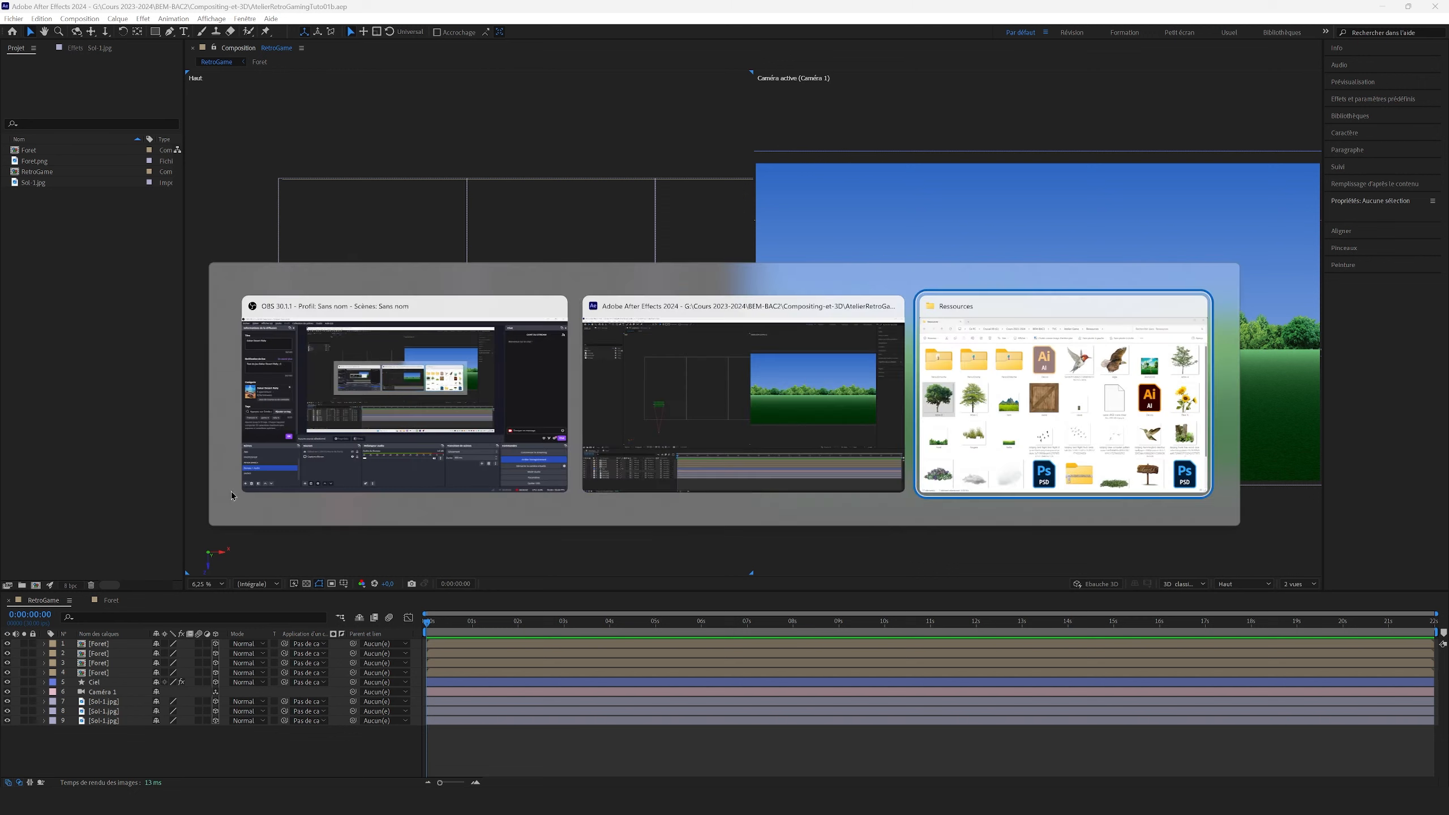
left_click_drag(306, 326, 82, 251)
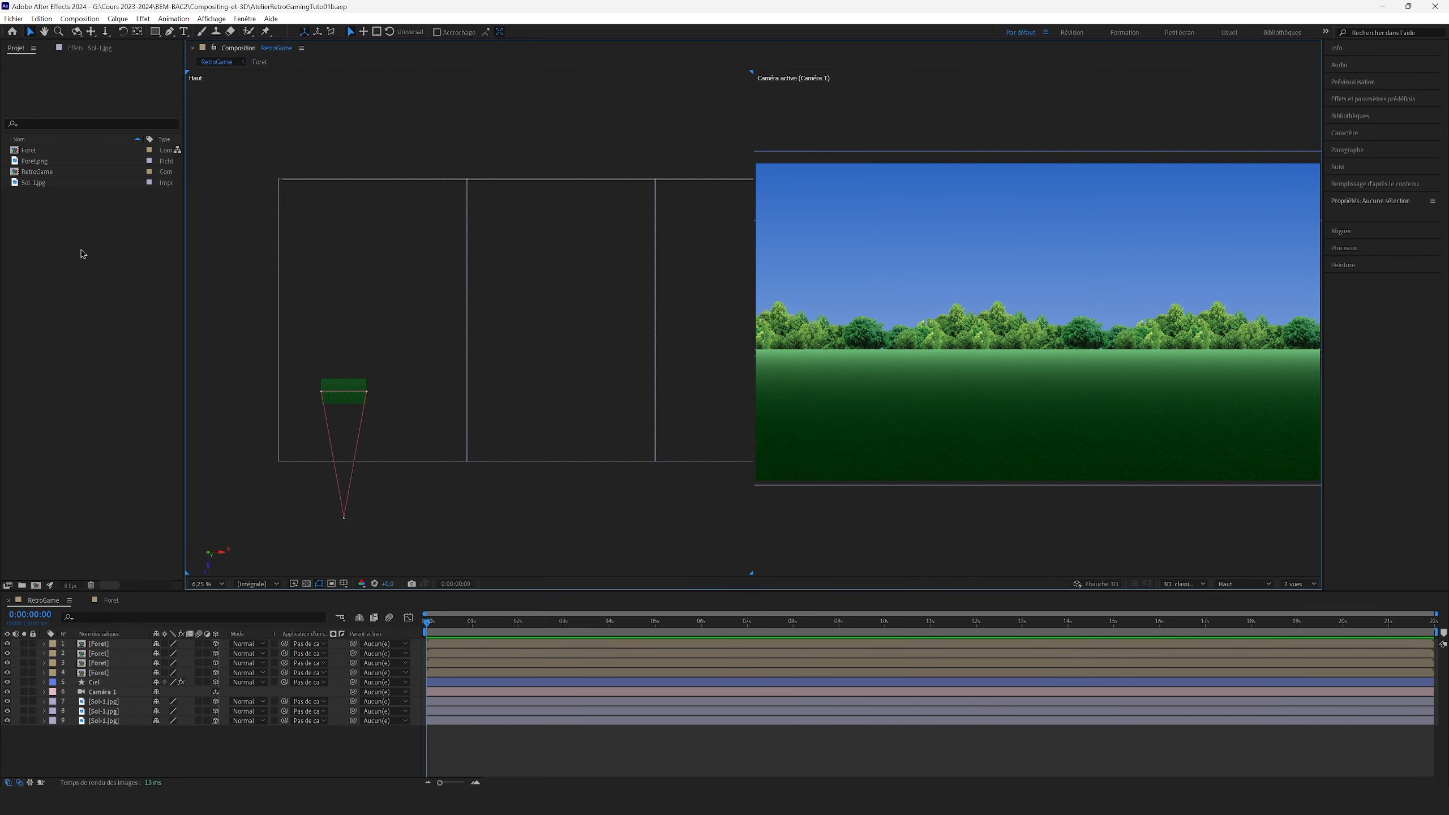
left_click_drag(15, 151, 112, 647)
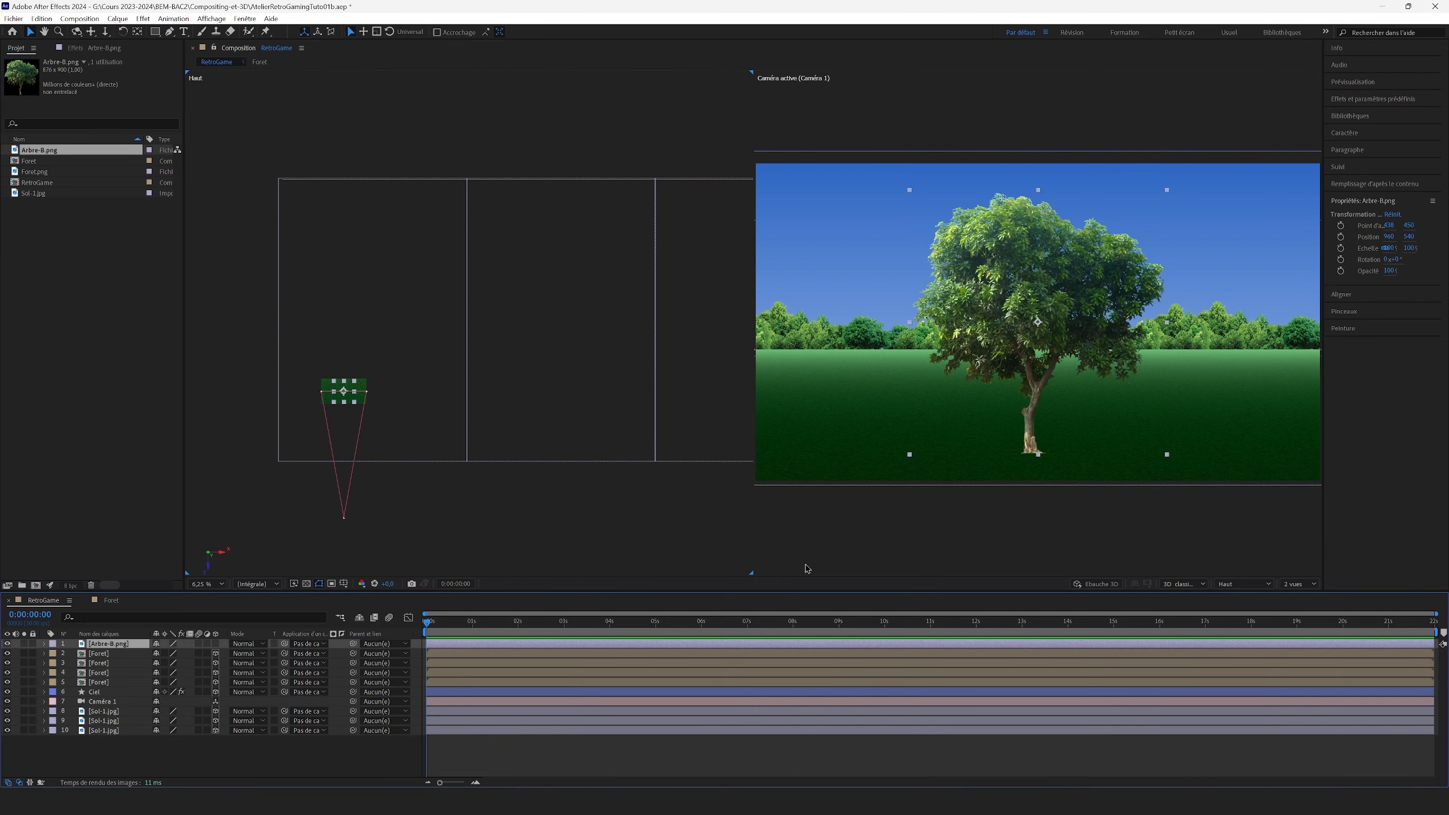
Step: Turn the Arbre-B.png layer into a 3D layer and move it vertically to about Y 341 so its trunk meets the ground
left_click(216, 644)
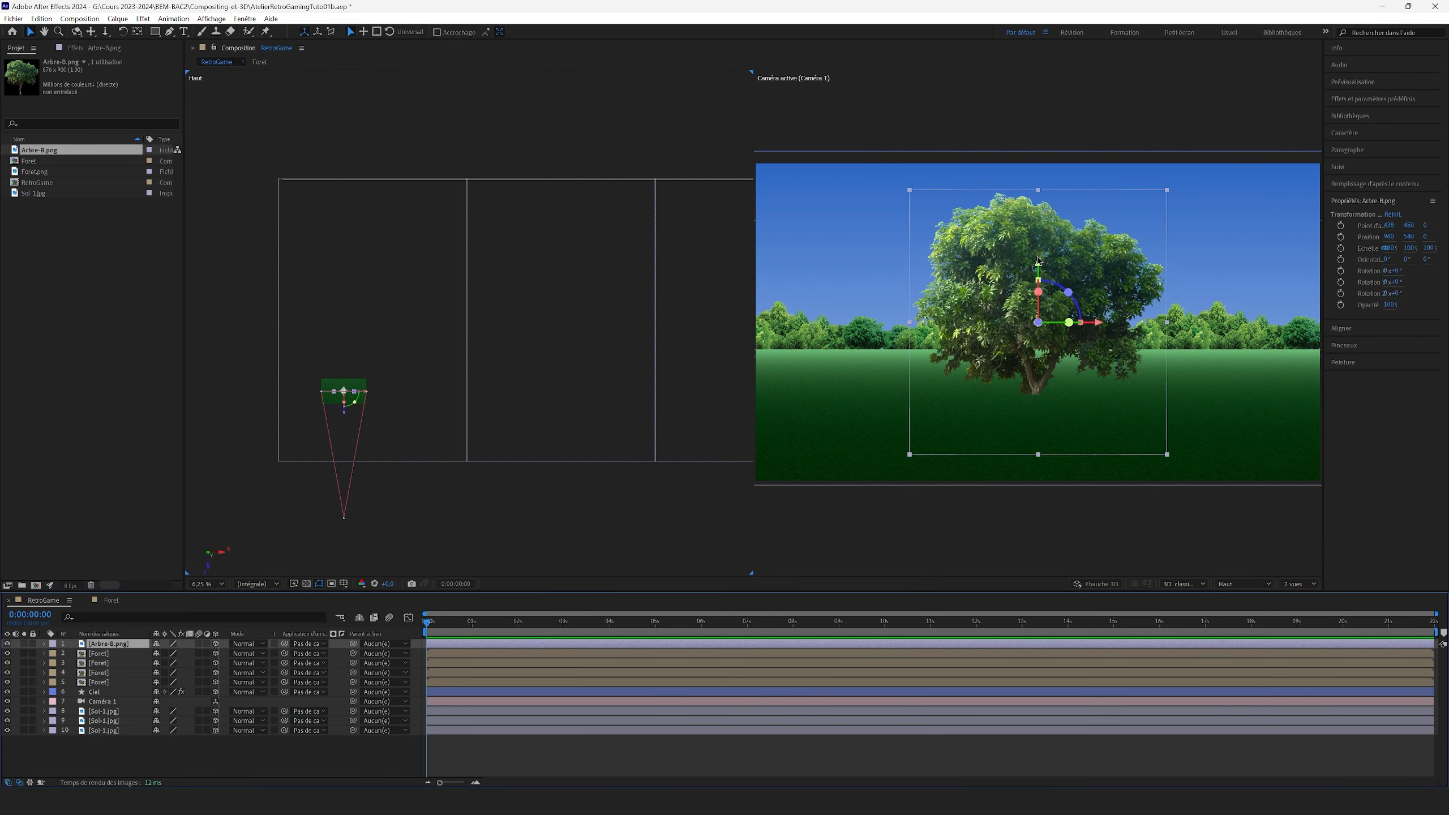
left_click_drag(1042, 272, 1042, 210)
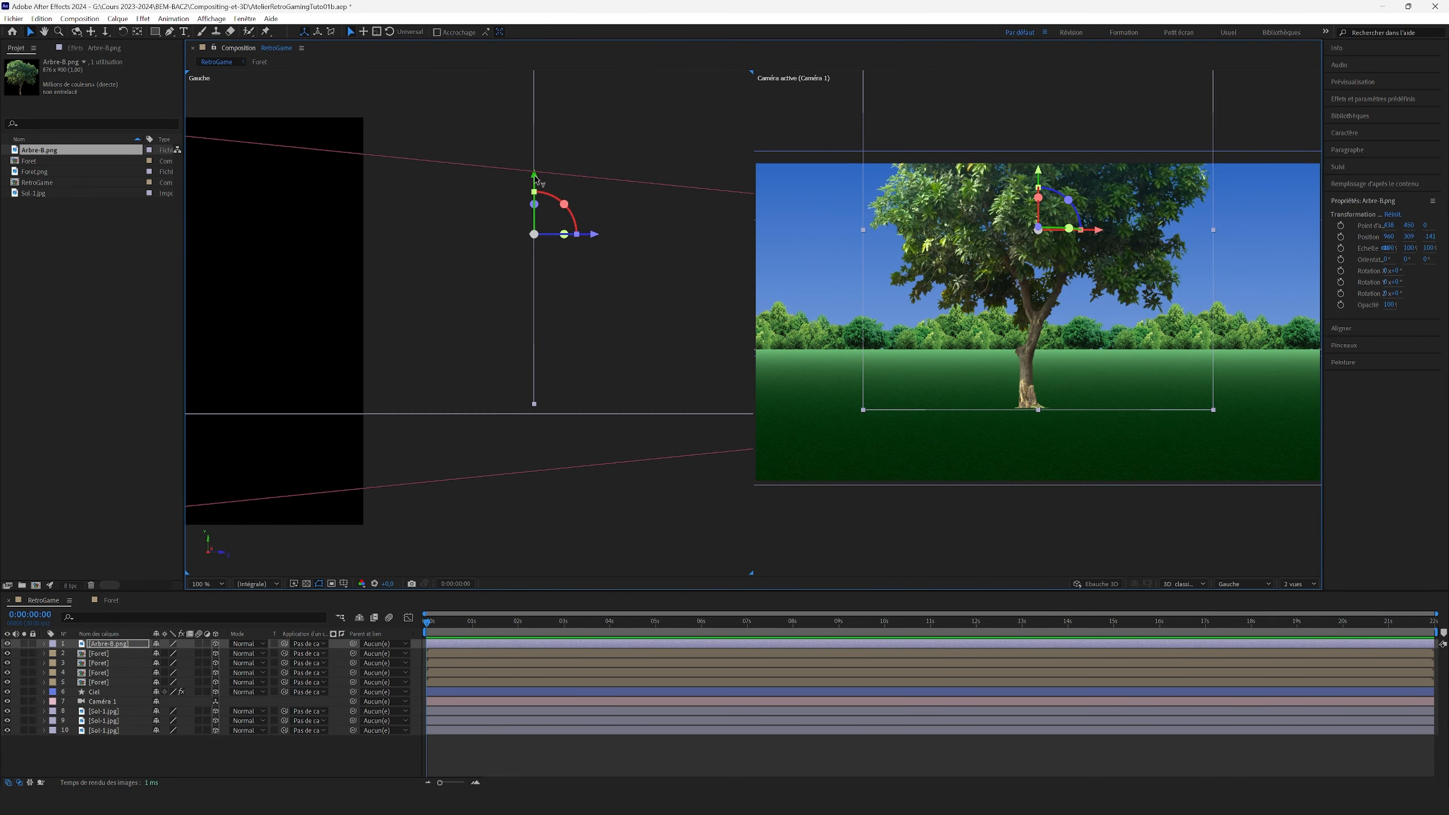
left_click_drag(536, 180, 517, 193)
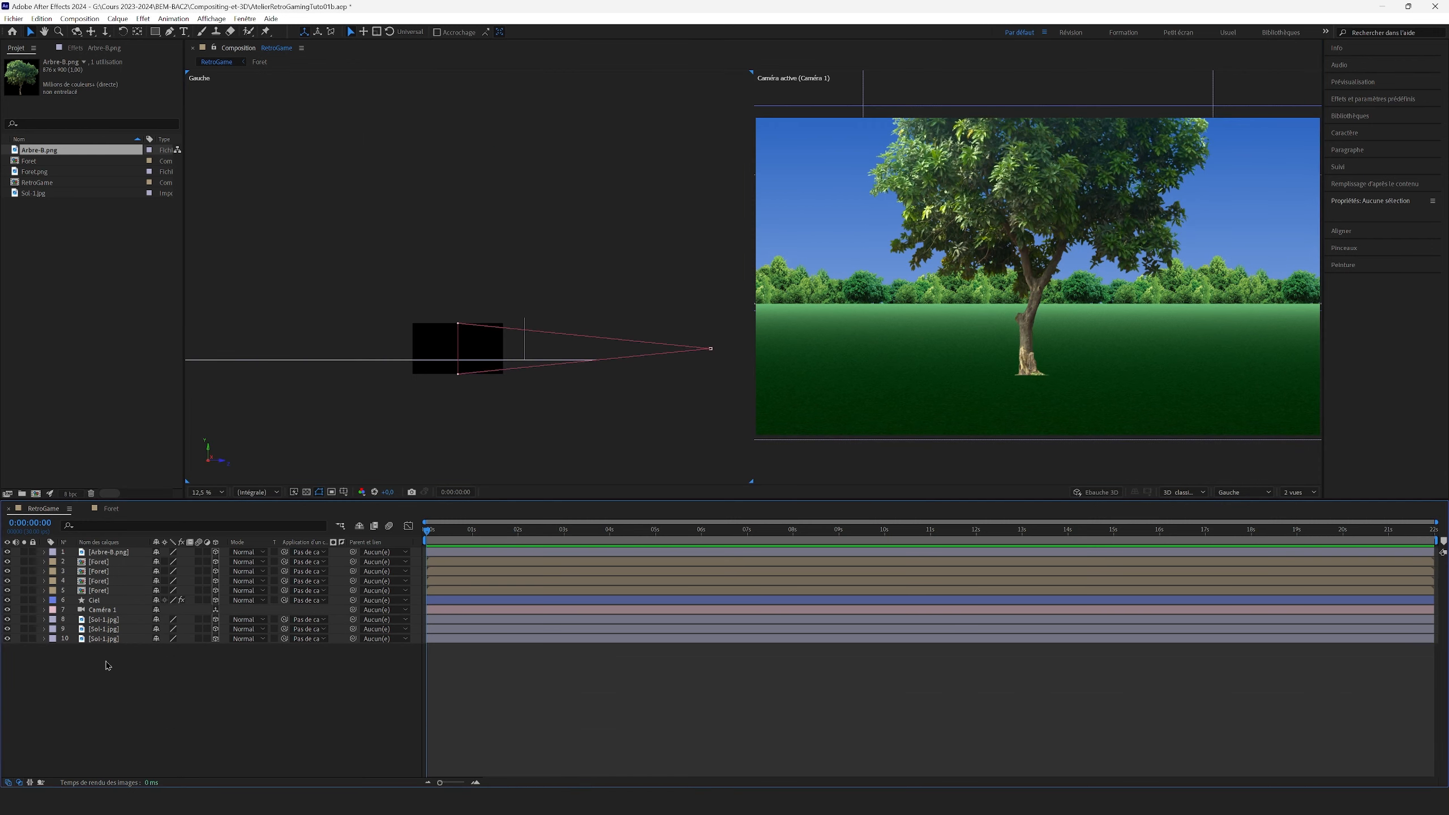
Step: Start creating a new light in the RetroGame composition, keeping the light type as Ponctuelle
right_click(112, 665)
mouse_move(137, 517)
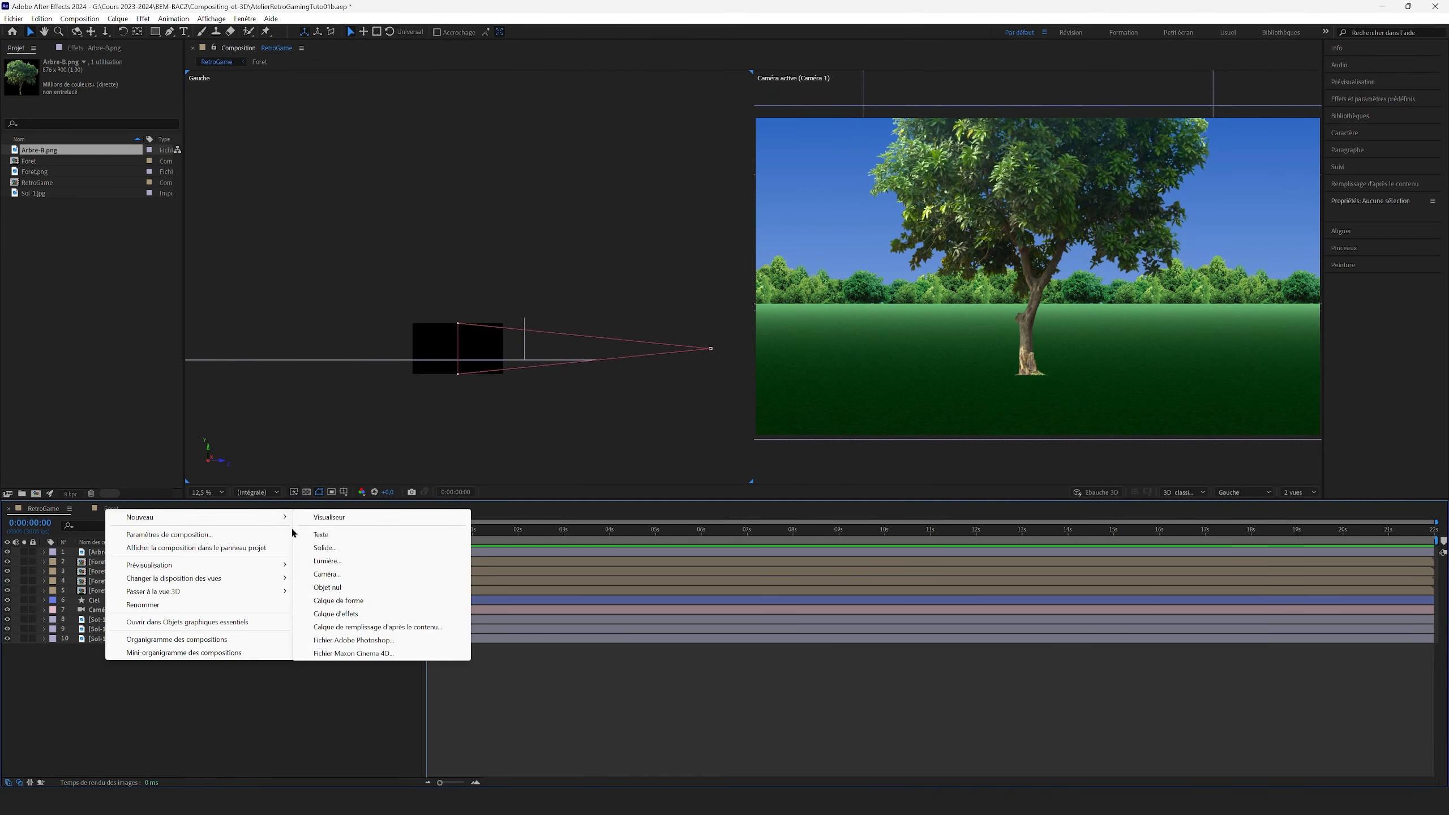
left_click(338, 565)
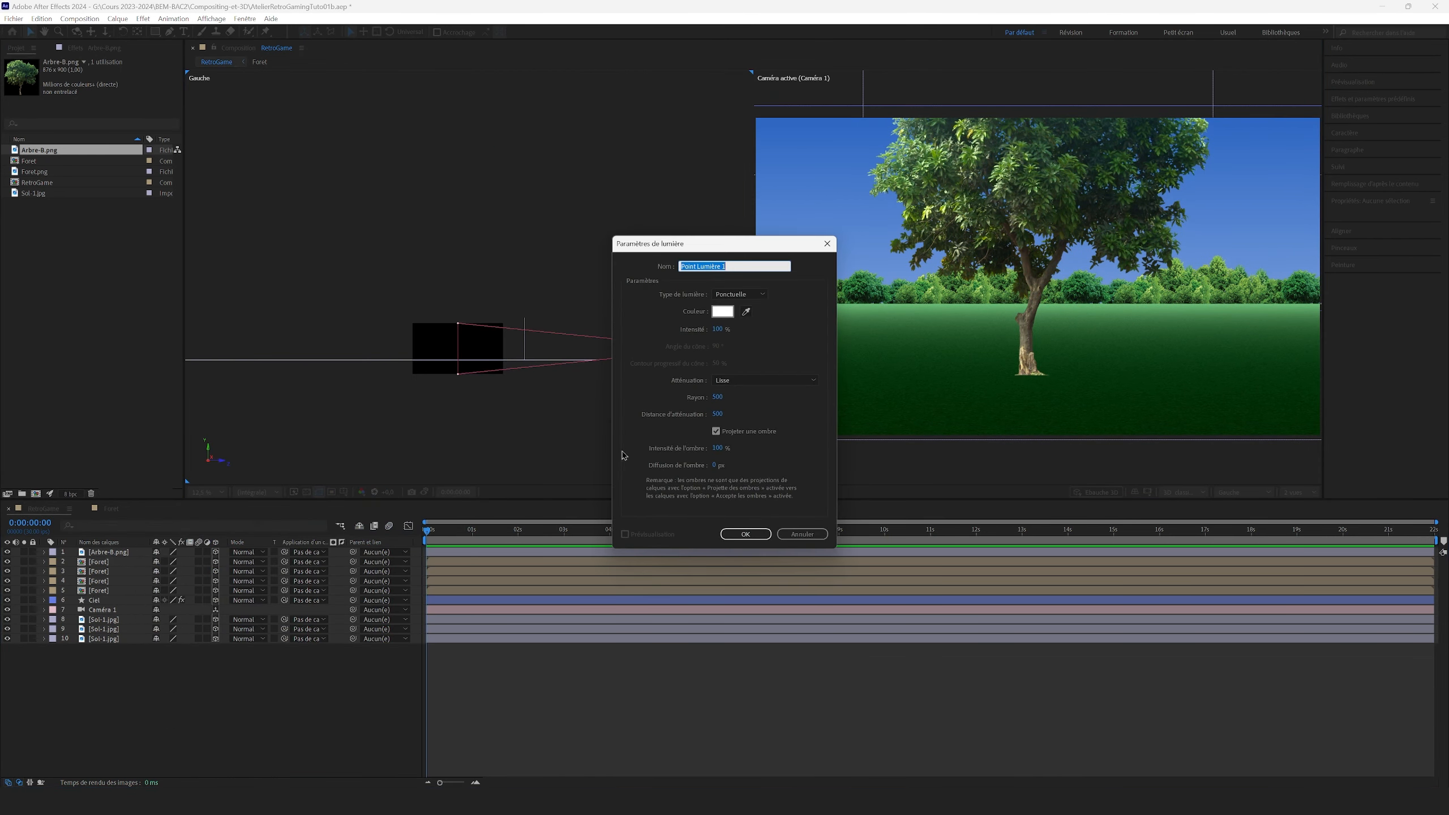
left_click(739, 297)
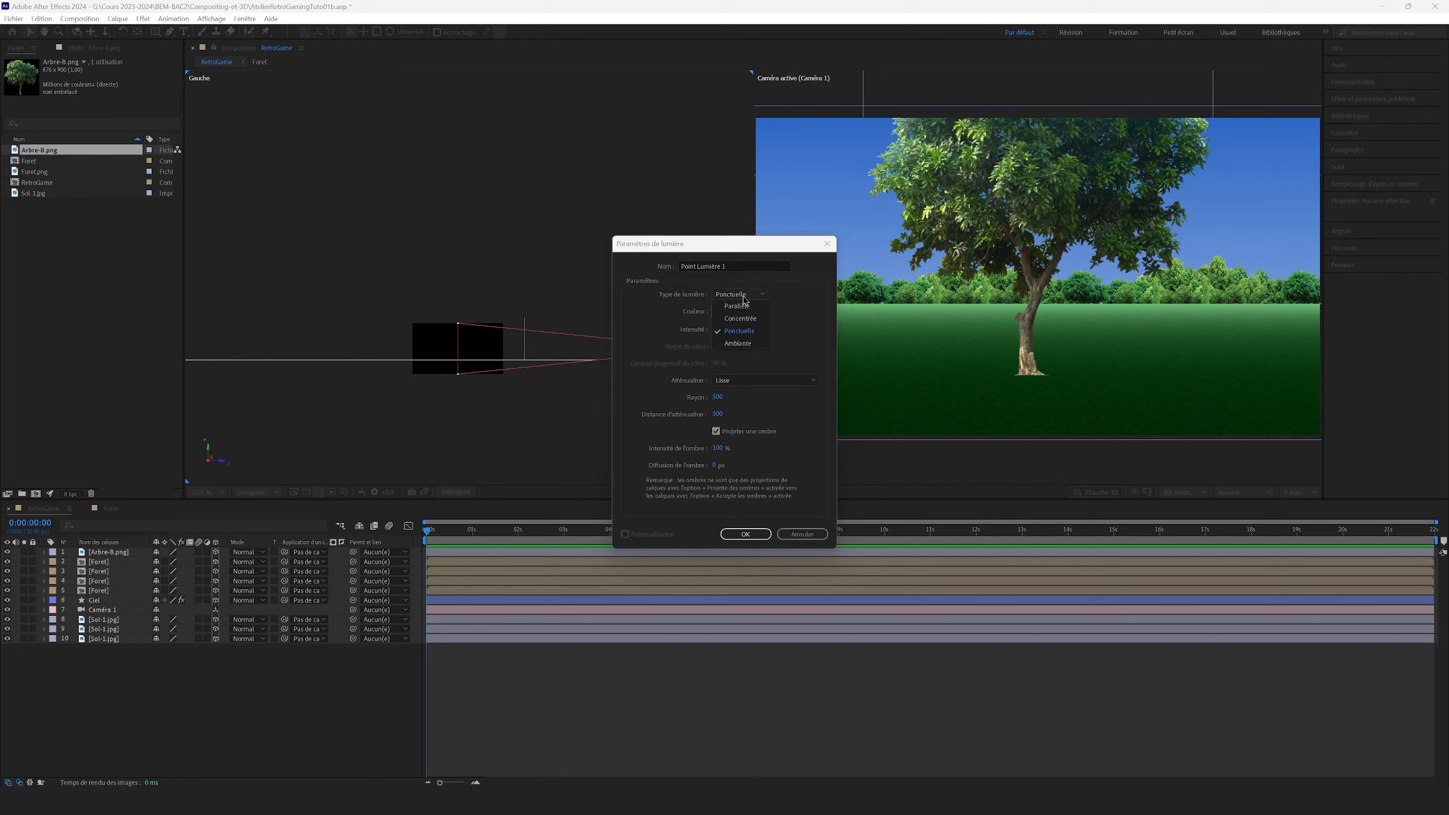
left_click(790, 346)
Step: Give the new light a pale, warm yellow colour
left_click(722, 312)
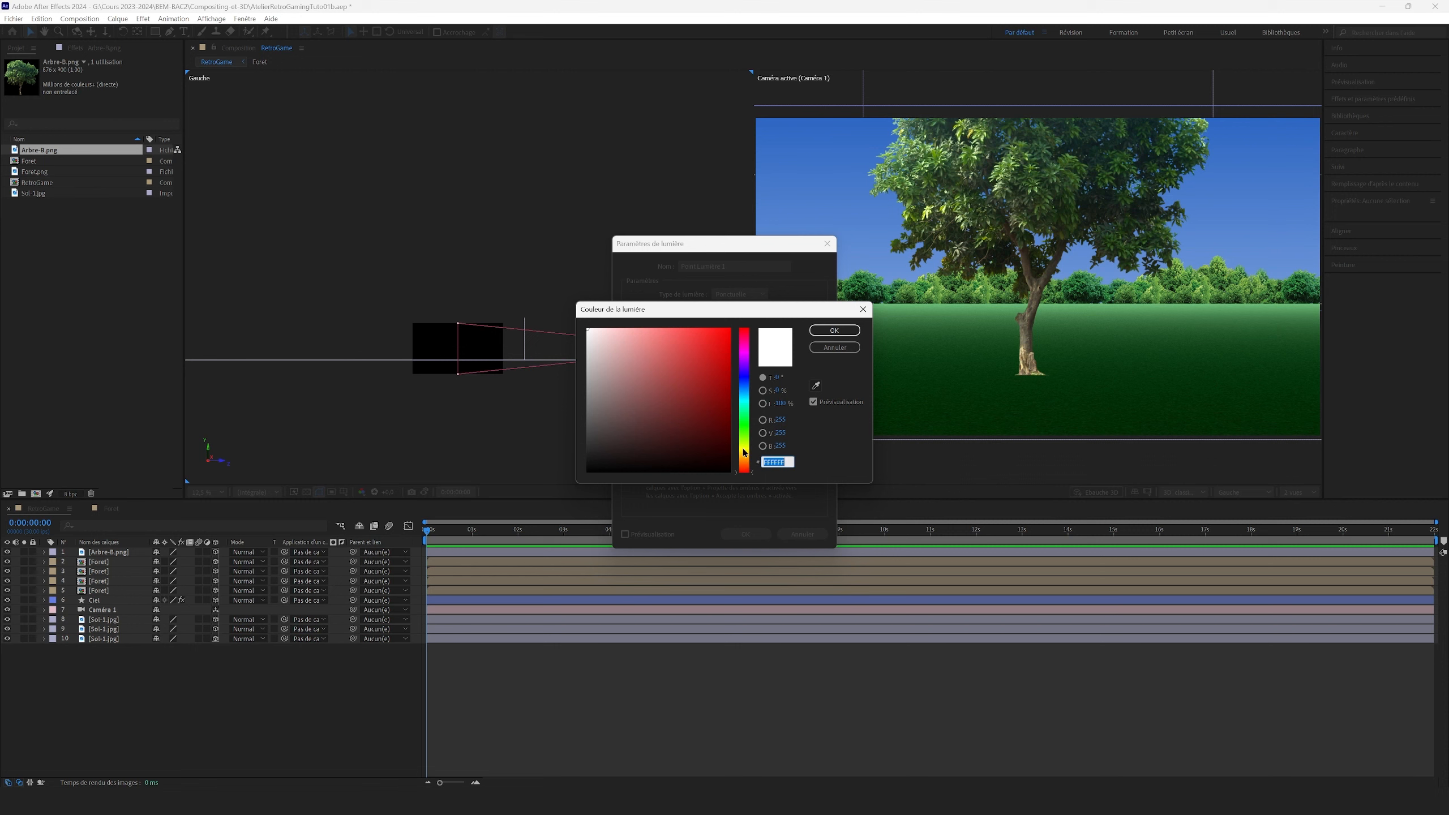
left_click(744, 454)
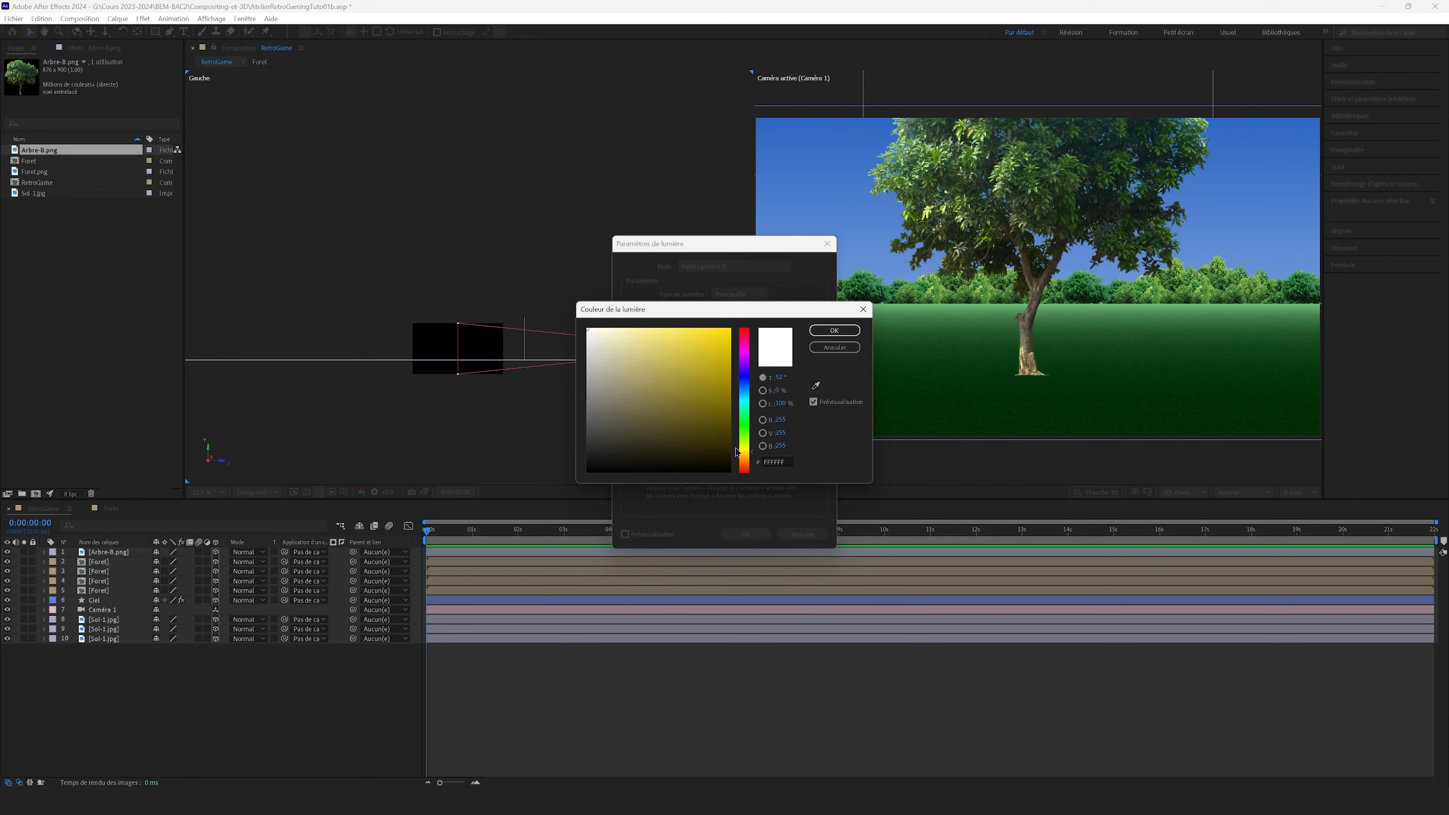
left_click(599, 334)
left_click(833, 331)
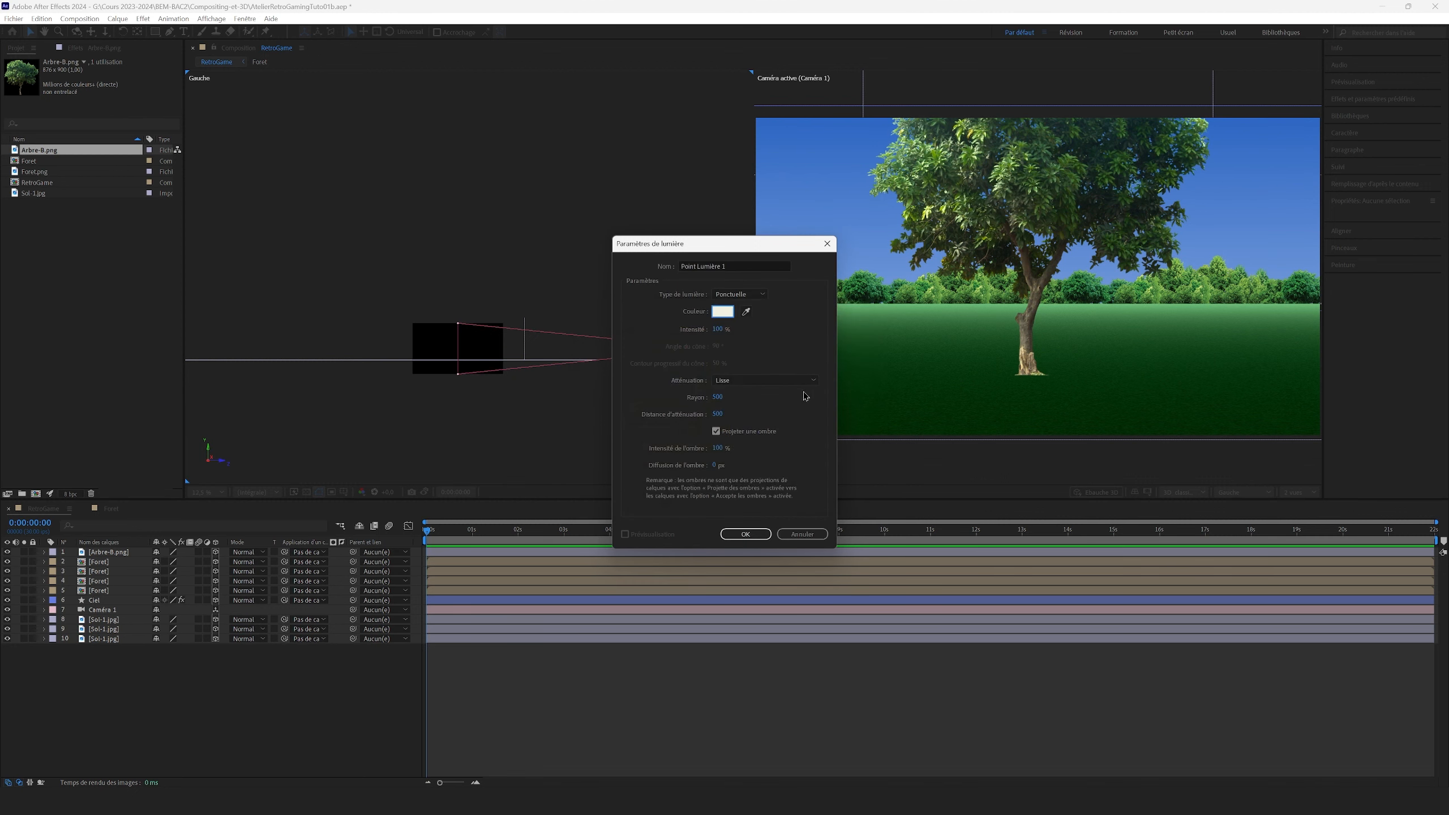
Step: Lower the light's shadow intensity, keep shadow casting enabled, and create the light
left_click(717, 329)
left_click(790, 365)
left_click(714, 448)
left_click(780, 456)
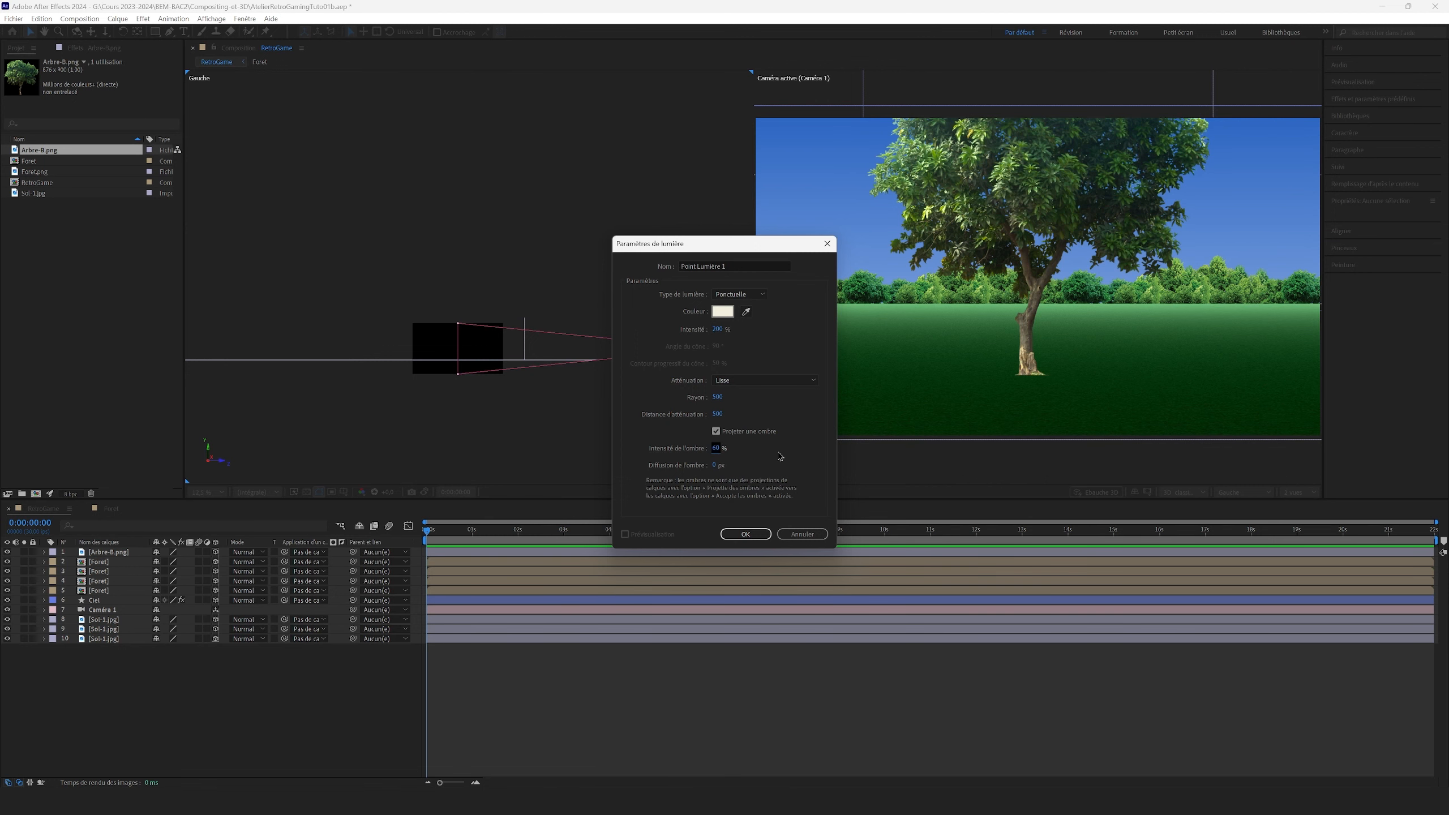
left_click(745, 534)
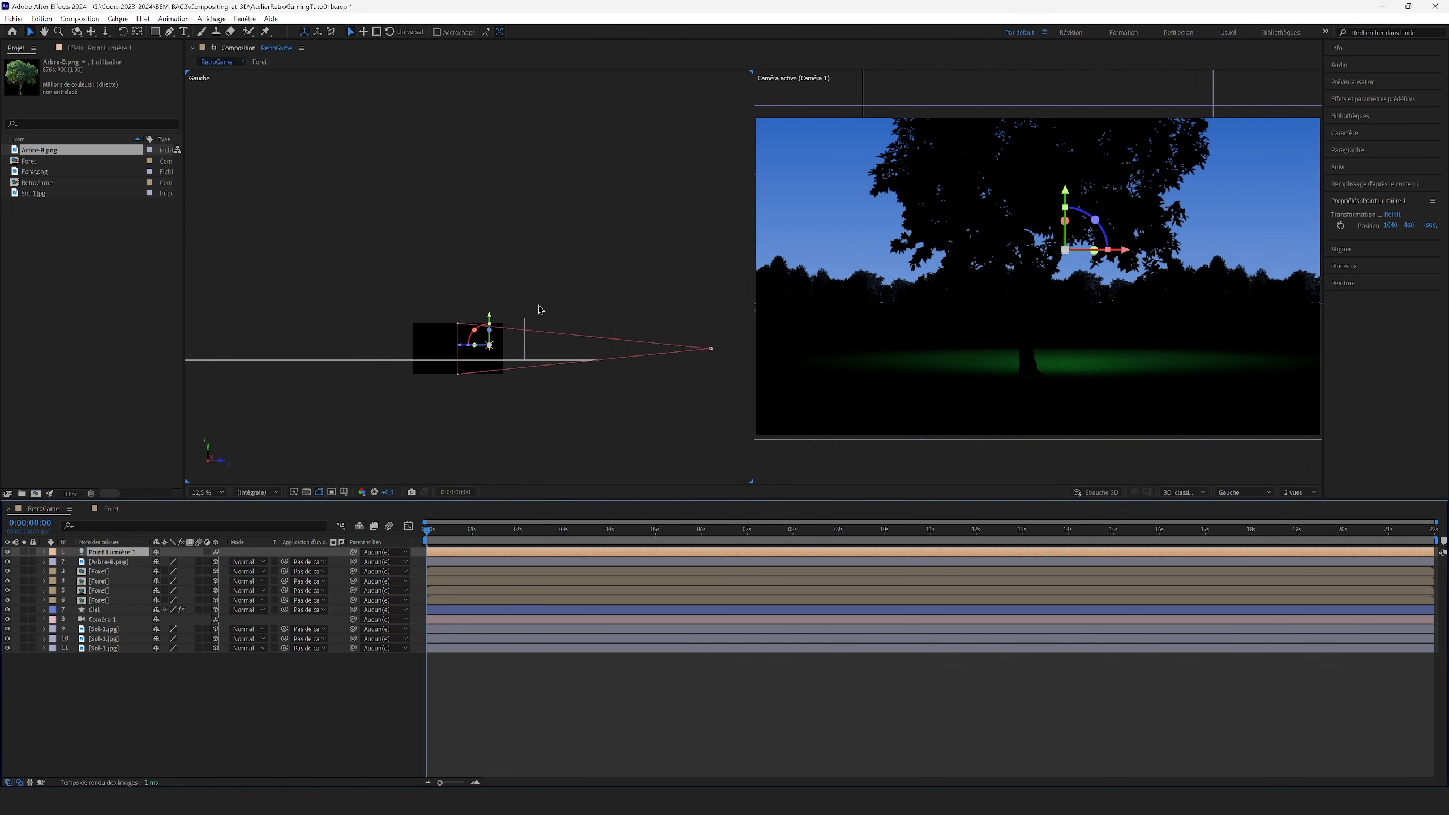
Step: Raise the point light high above the scene and closer to the camera, and set its falloff (Retrait) to Aucun
left_click_drag(492, 321, 533, 246)
key("a")
key("a")
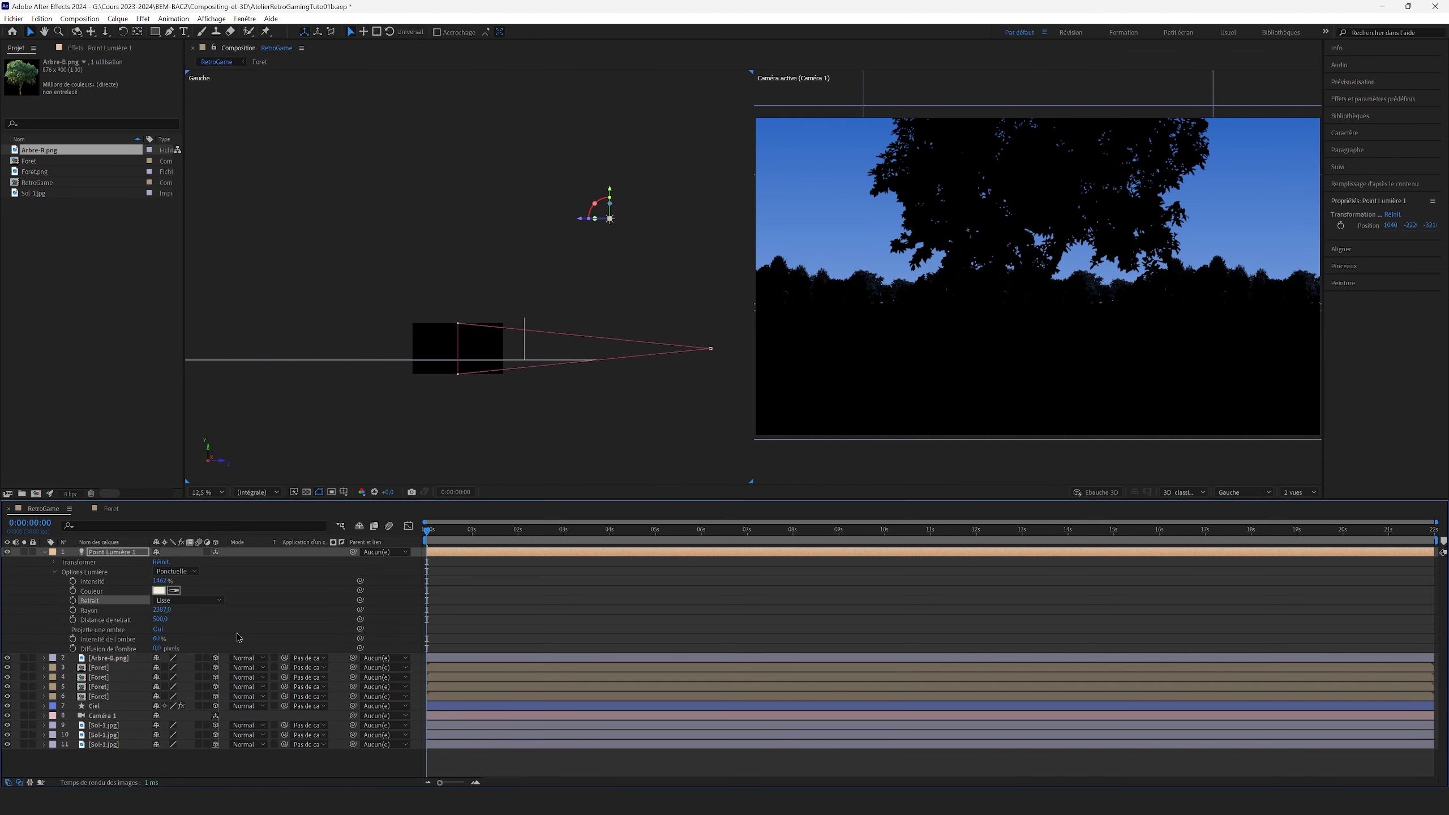
left_click(196, 604)
left_click(193, 613)
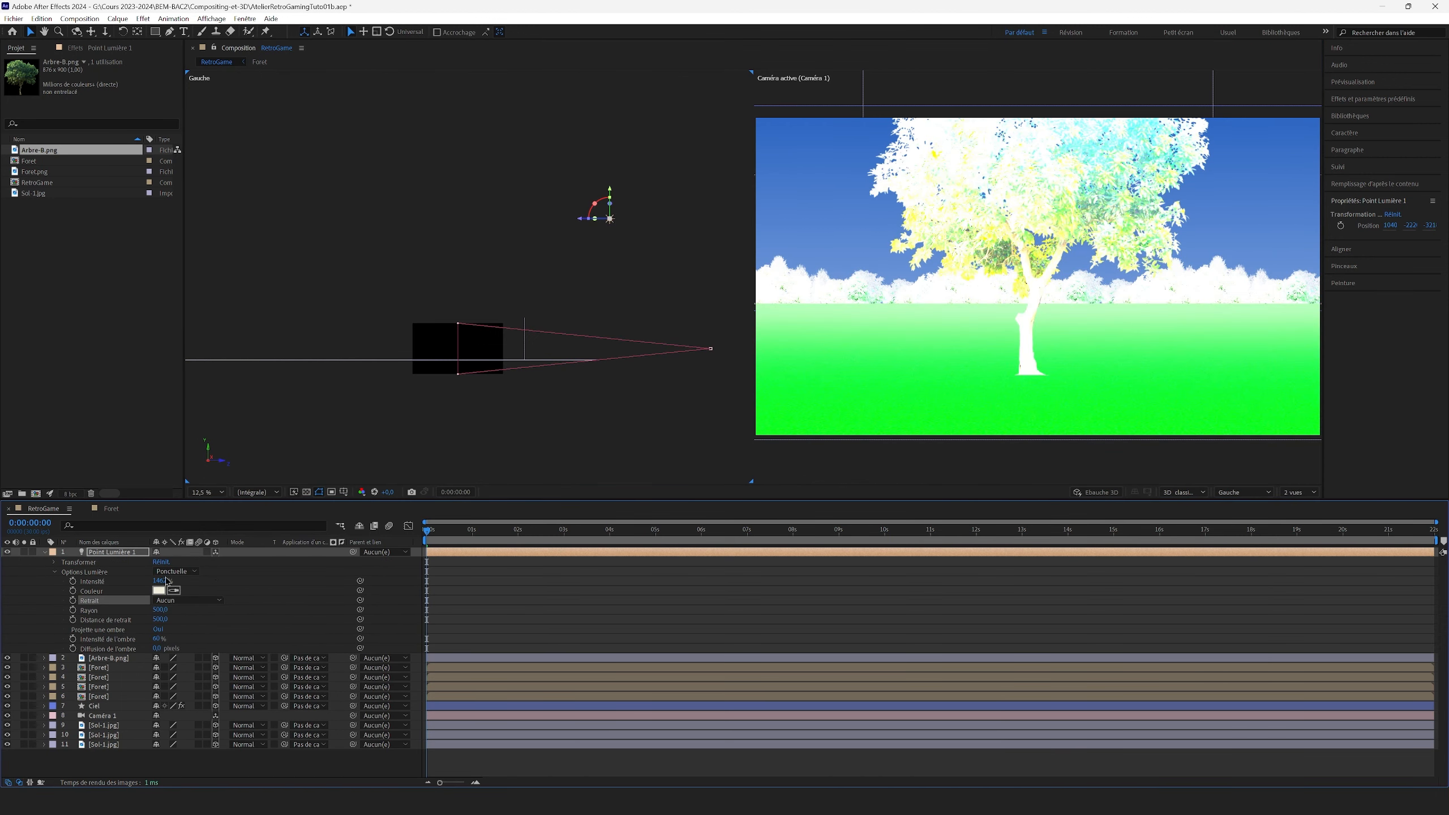
Step: Bring the point light's intensity down to 200% and reduce it further to darken the scene
left_click_drag(155, 580, 131, 580)
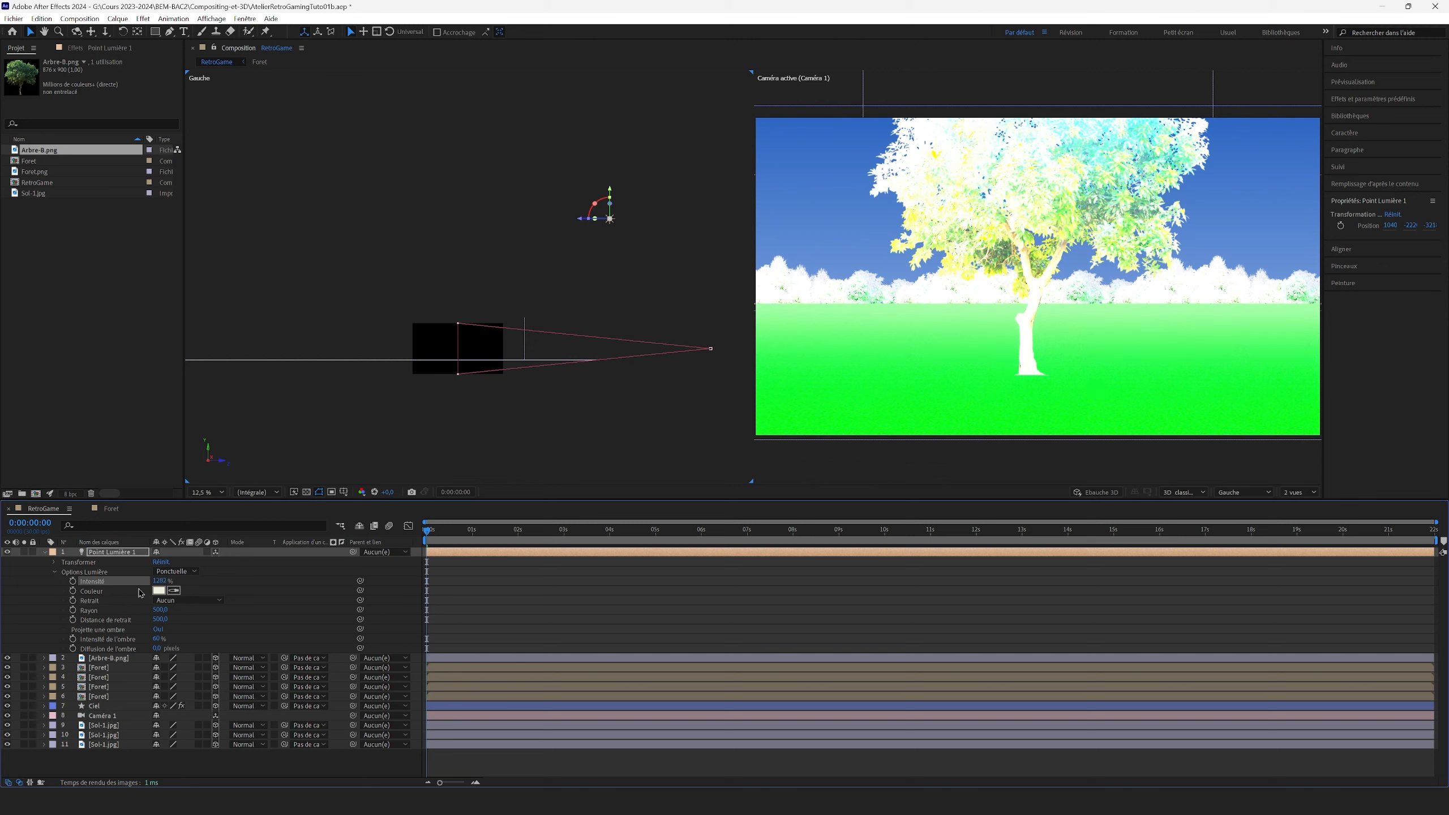
left_click(163, 581)
type("200")
key("Return")
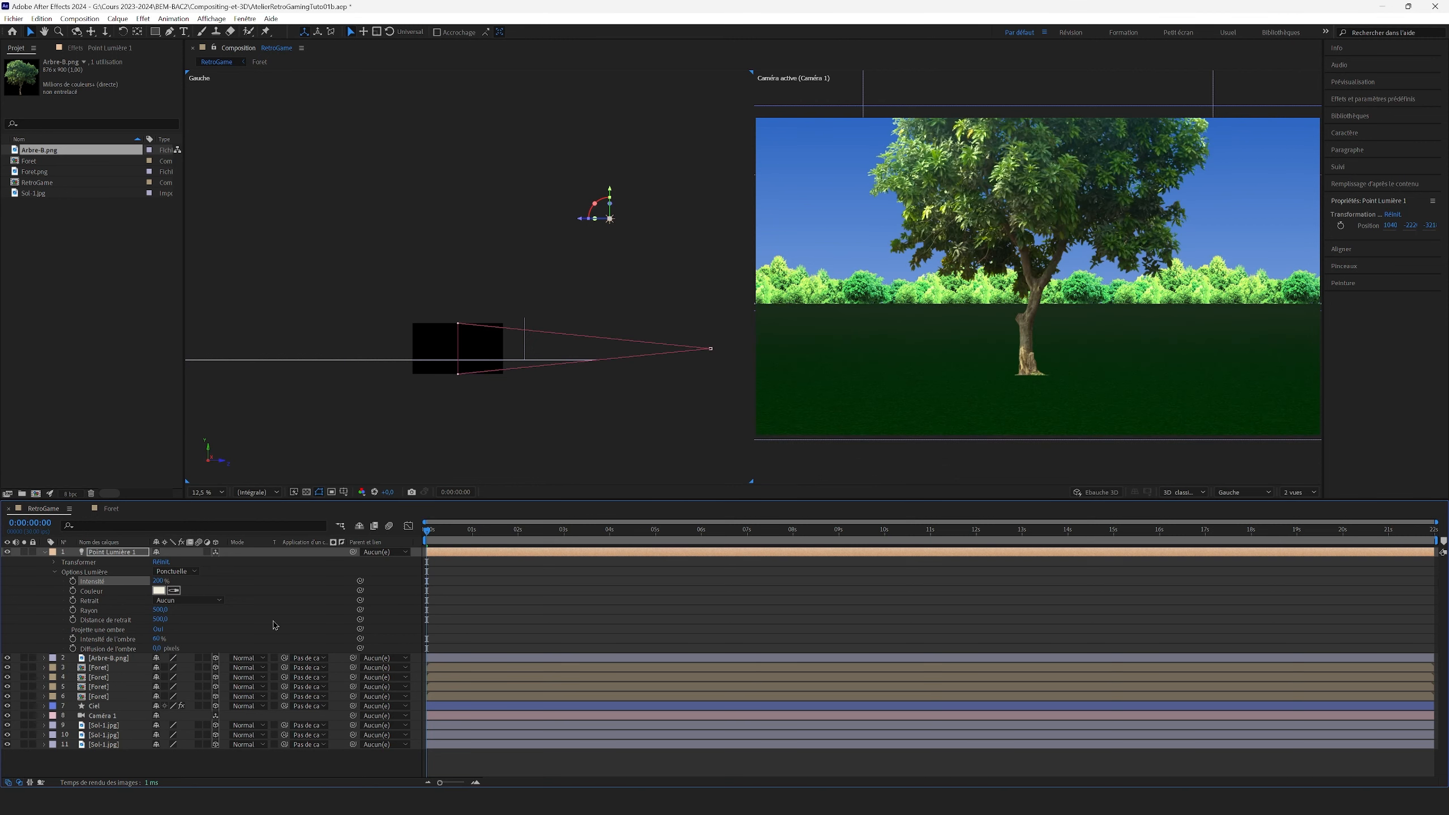
key("Return")
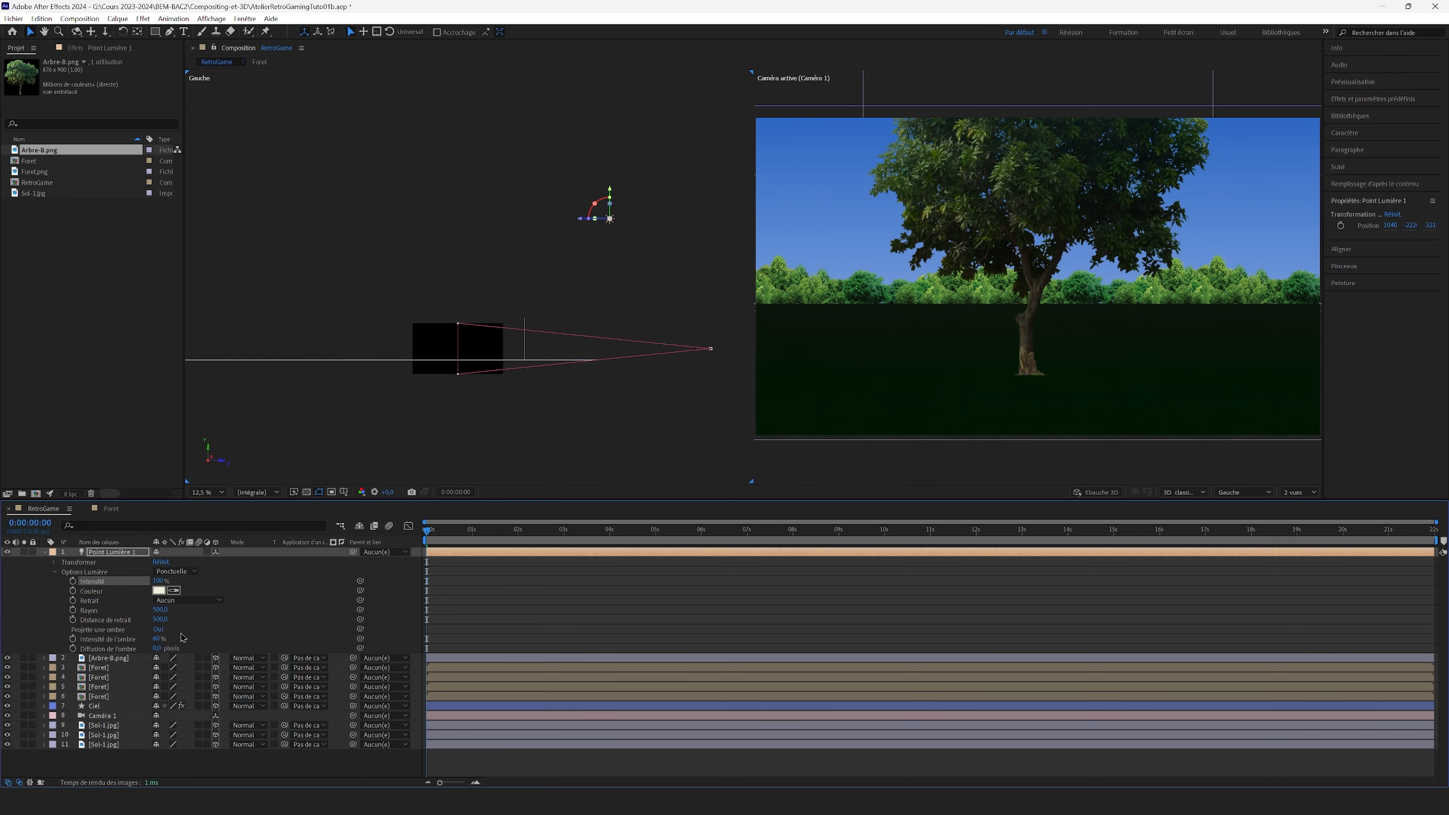
left_click(45, 552)
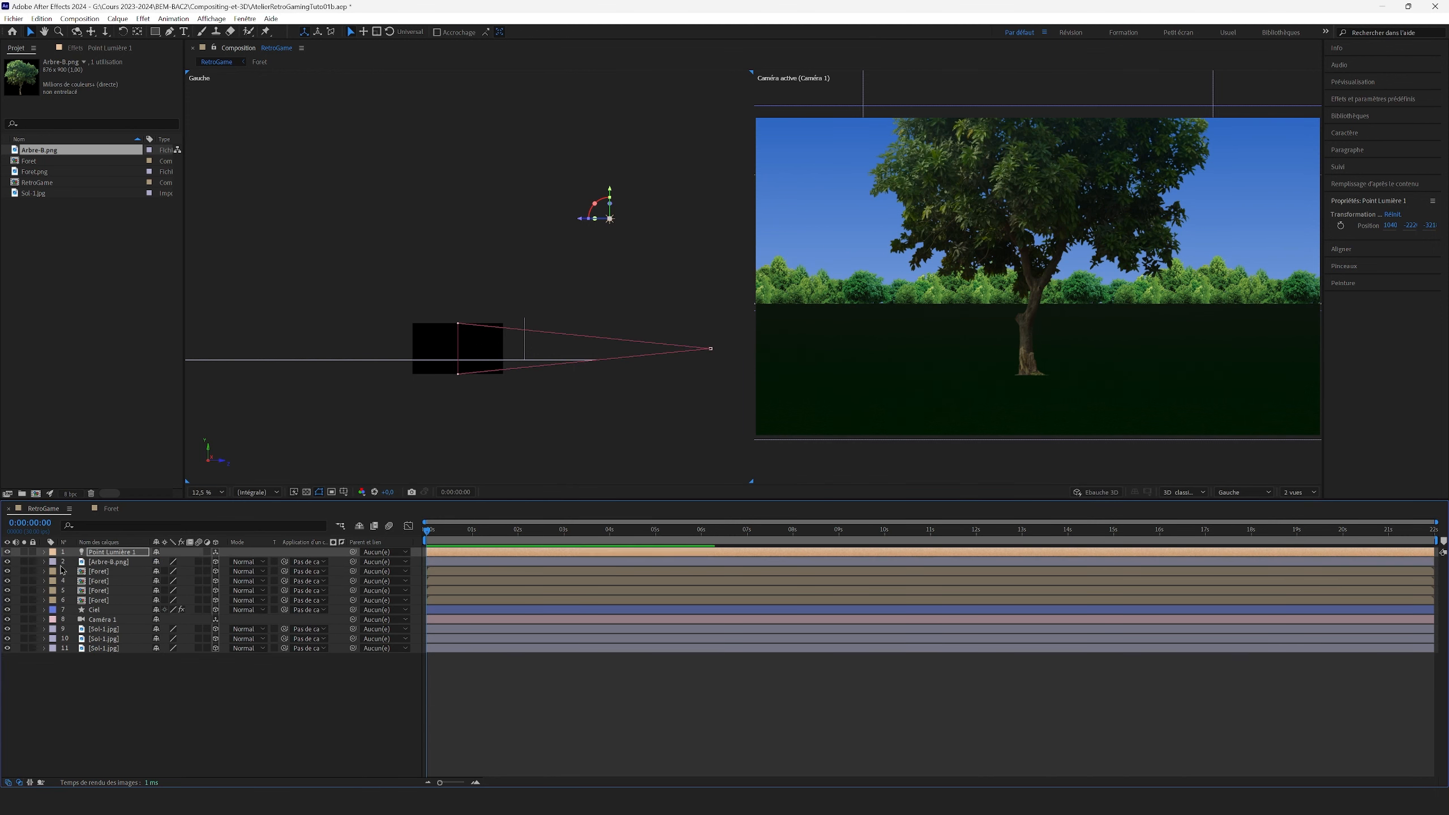
Step: Enable shadow casting (Projette une ombre) in the surface options of the Arbre-B.png layer and check the shadow at the trunk
left_click(112, 563)
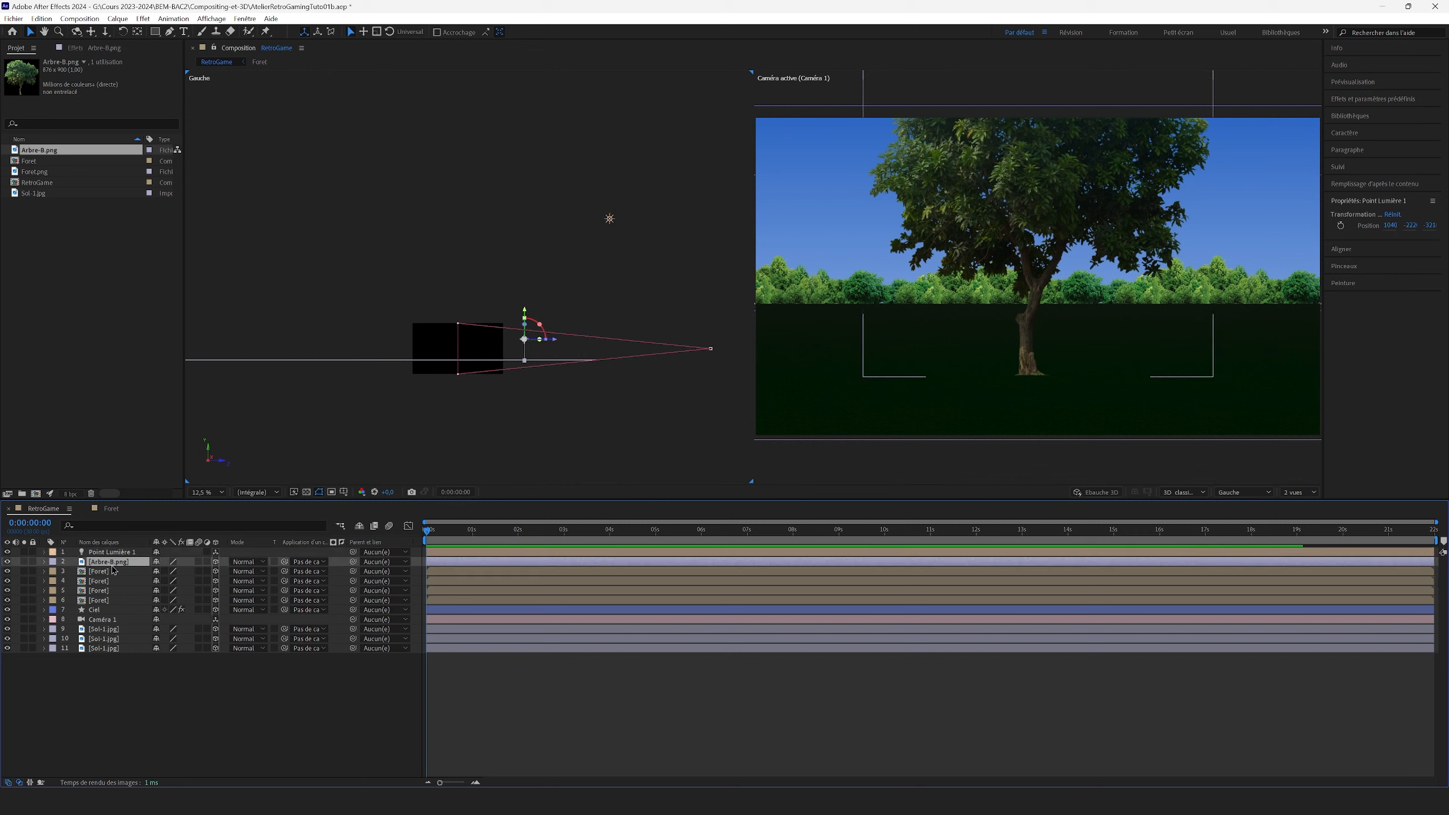
left_click(45, 562)
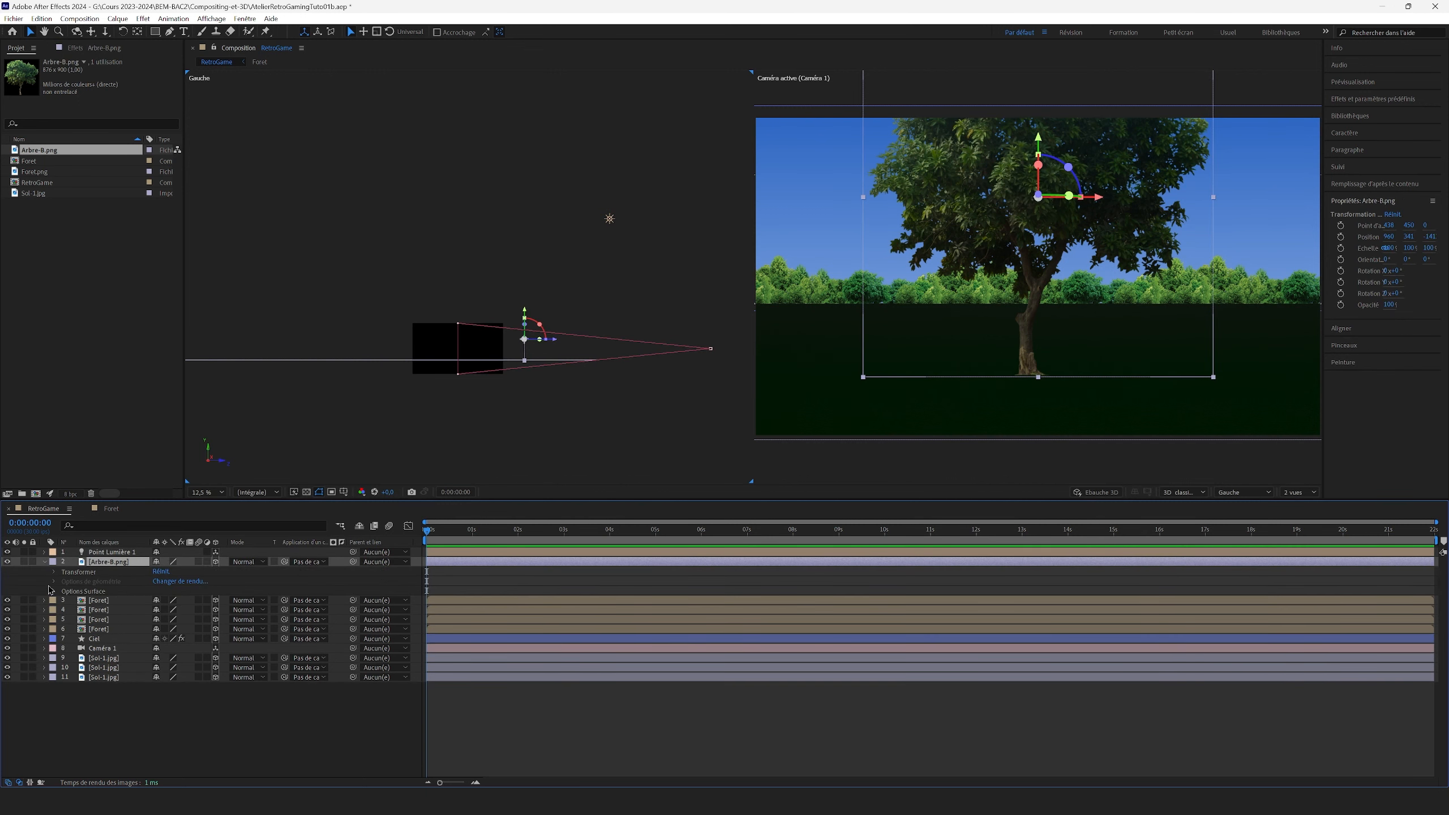
left_click(54, 592)
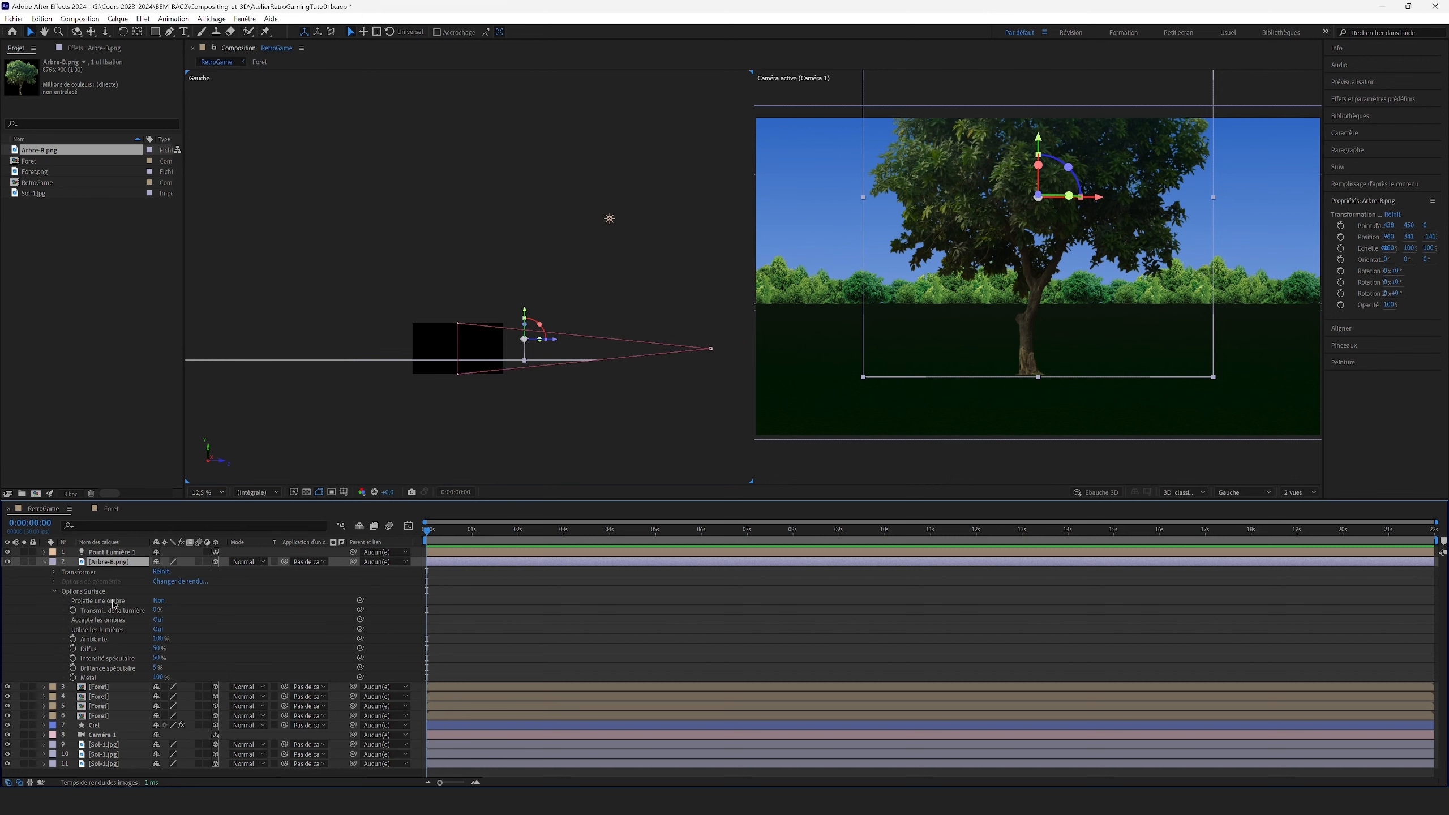
left_click(159, 601)
scroll(1087, 431, "up", 2)
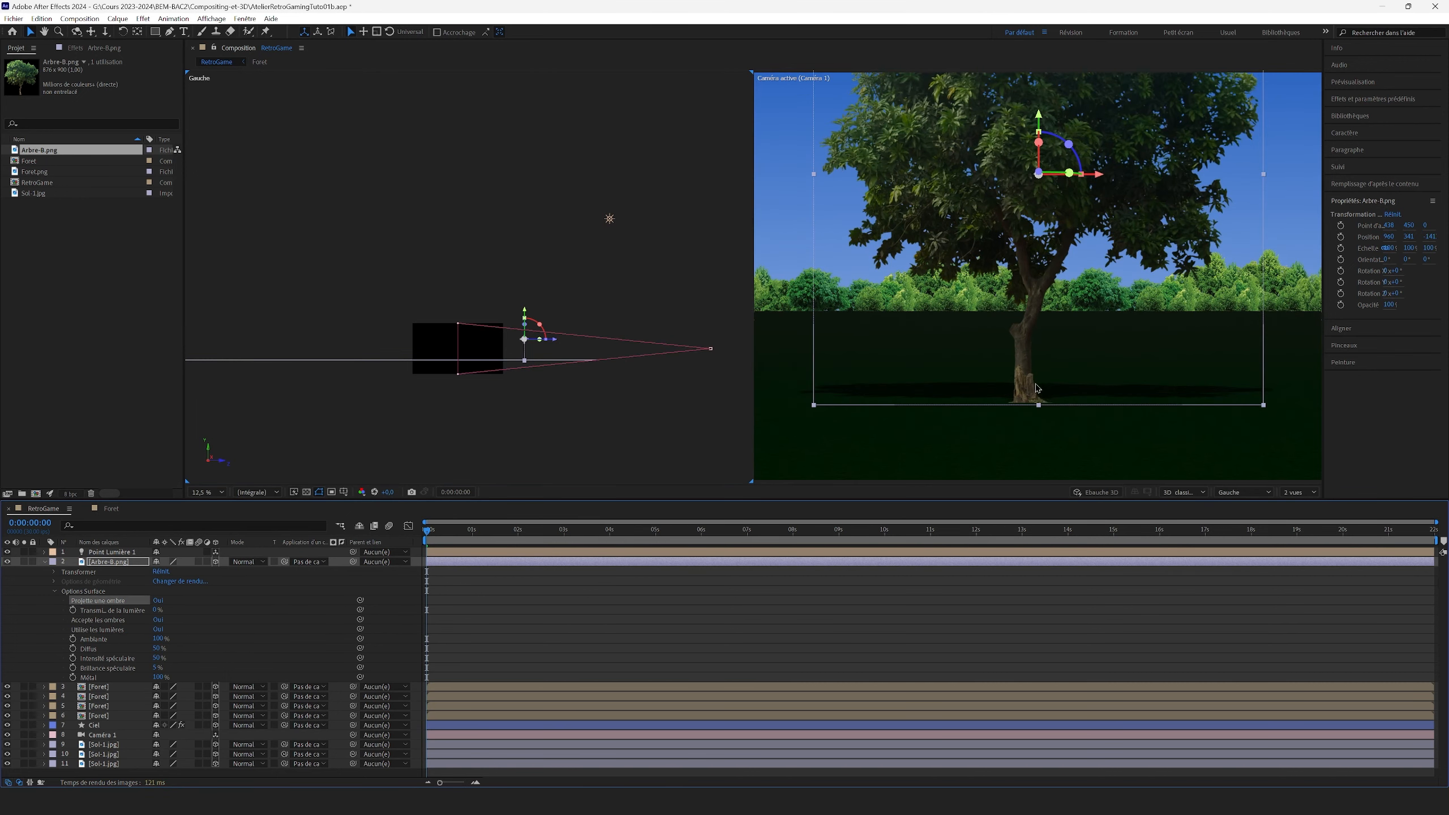
left_click_drag(1086, 430, 1091, 250)
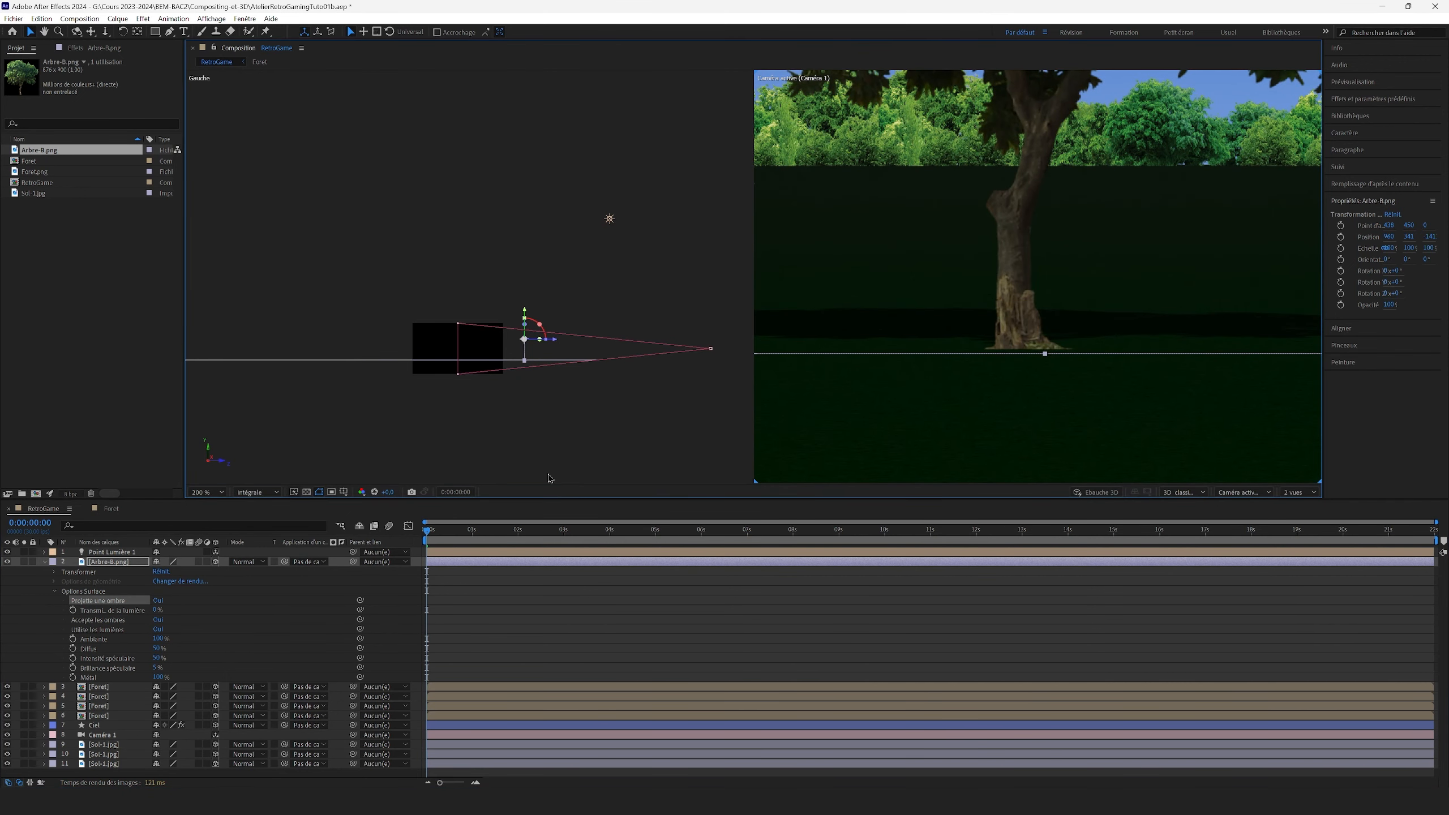
Step: Raise the point light further and move it sideways in the Haut view so the tree's shadow falls at an angle
left_click(609, 219)
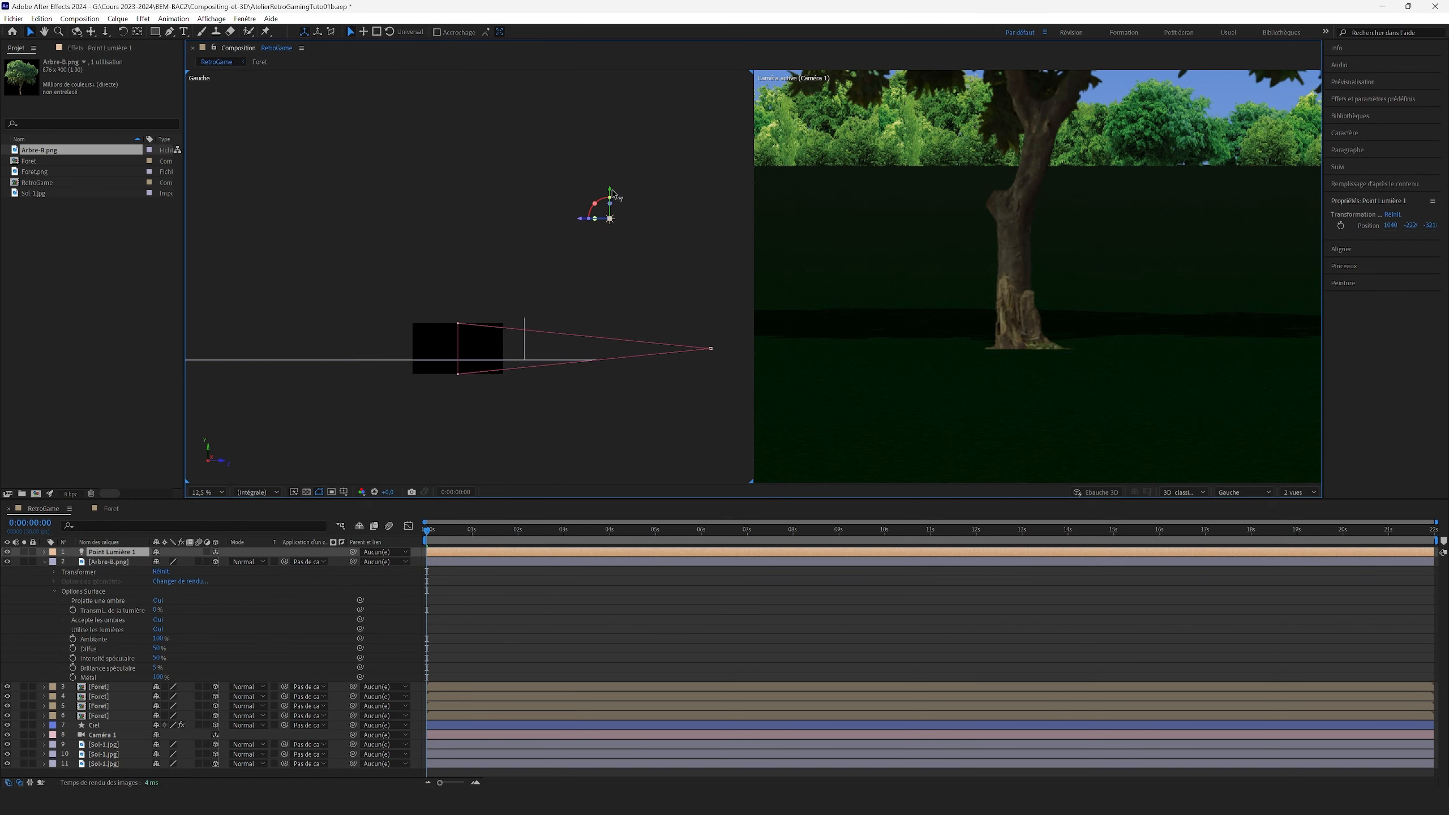
left_click_drag(613, 195, 626, 113)
left_click(1243, 492)
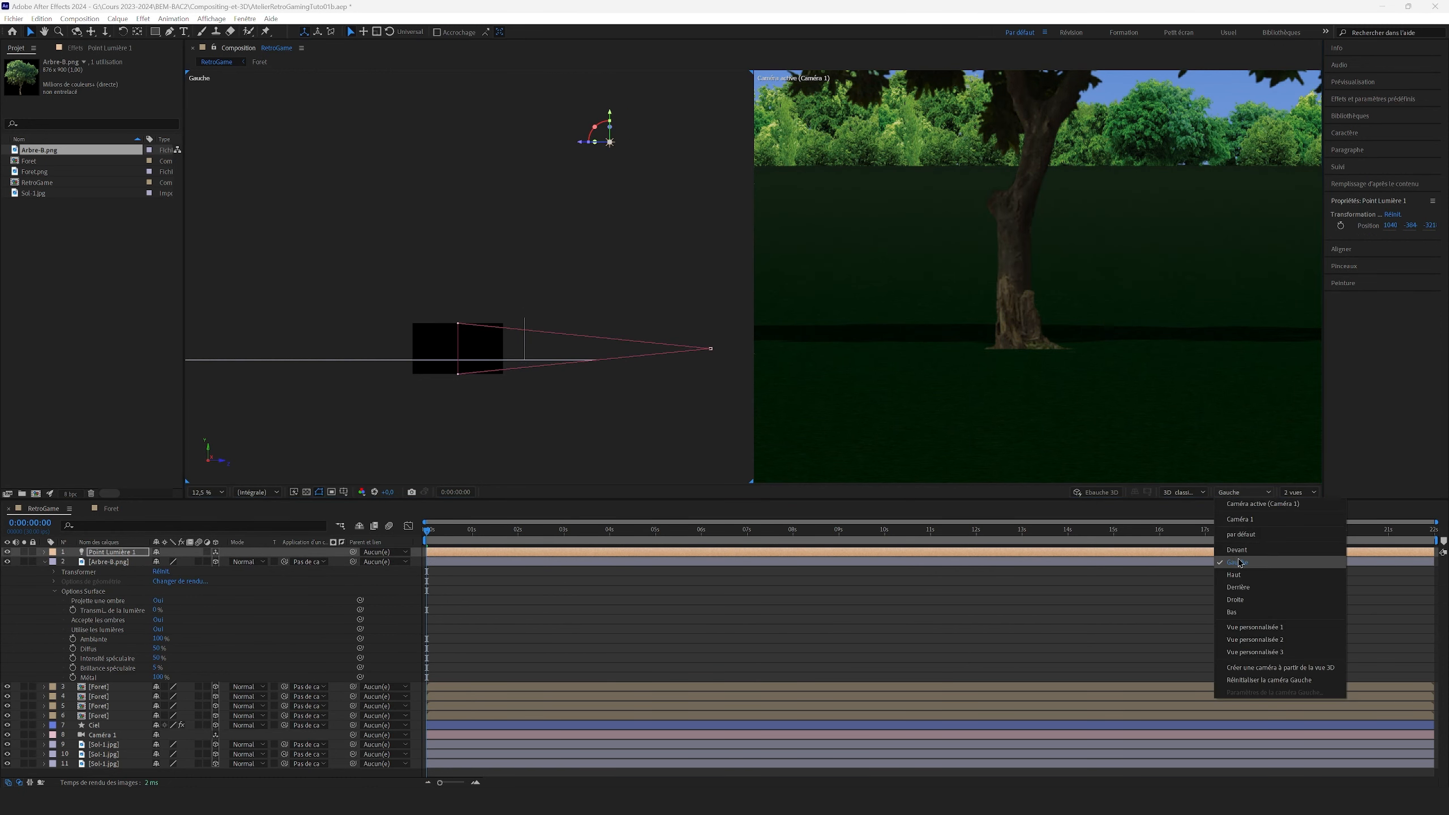
left_click(1234, 575)
scroll(434, 211, "down", 1)
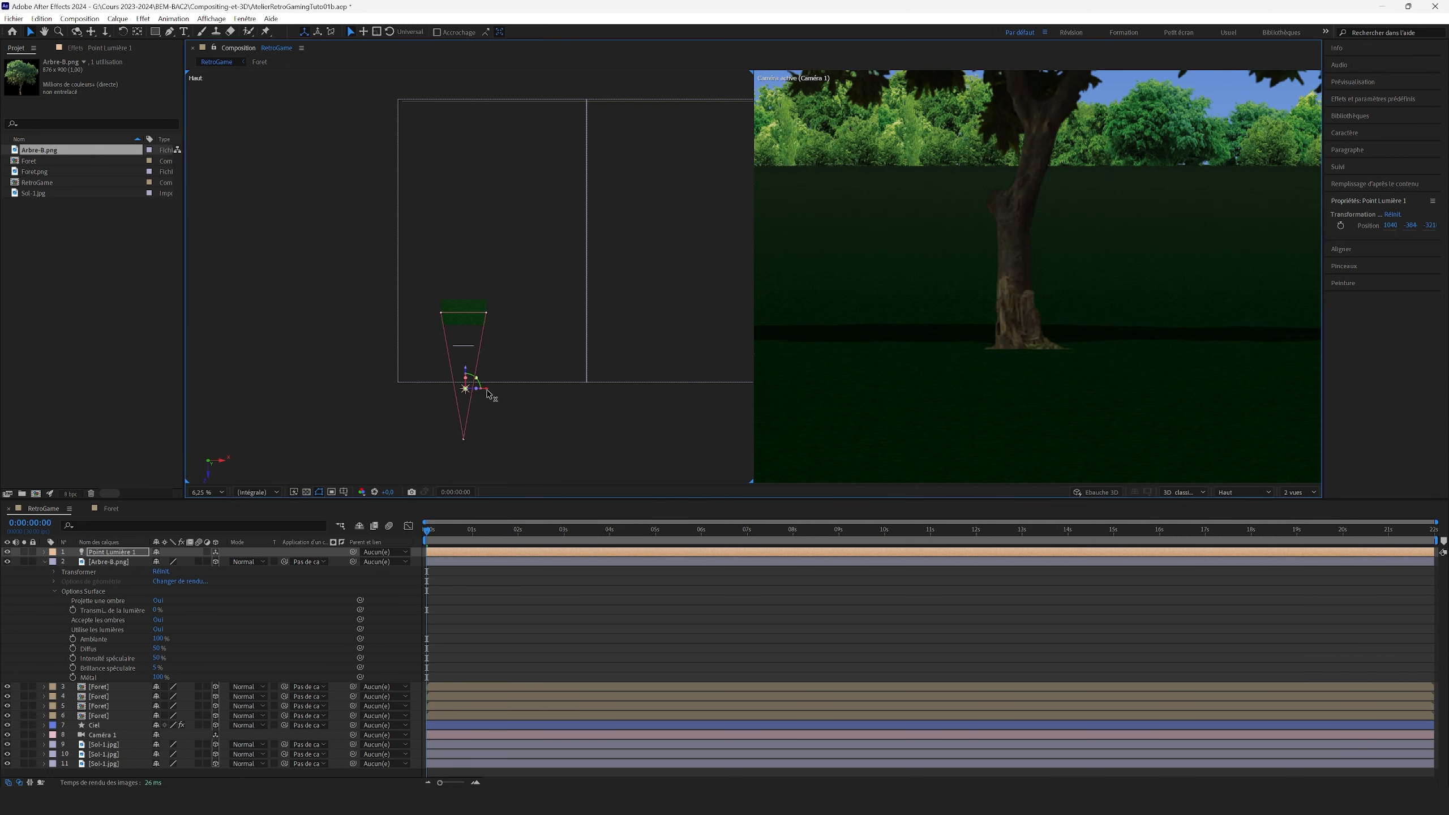
left_click_drag(488, 394, 373, 523)
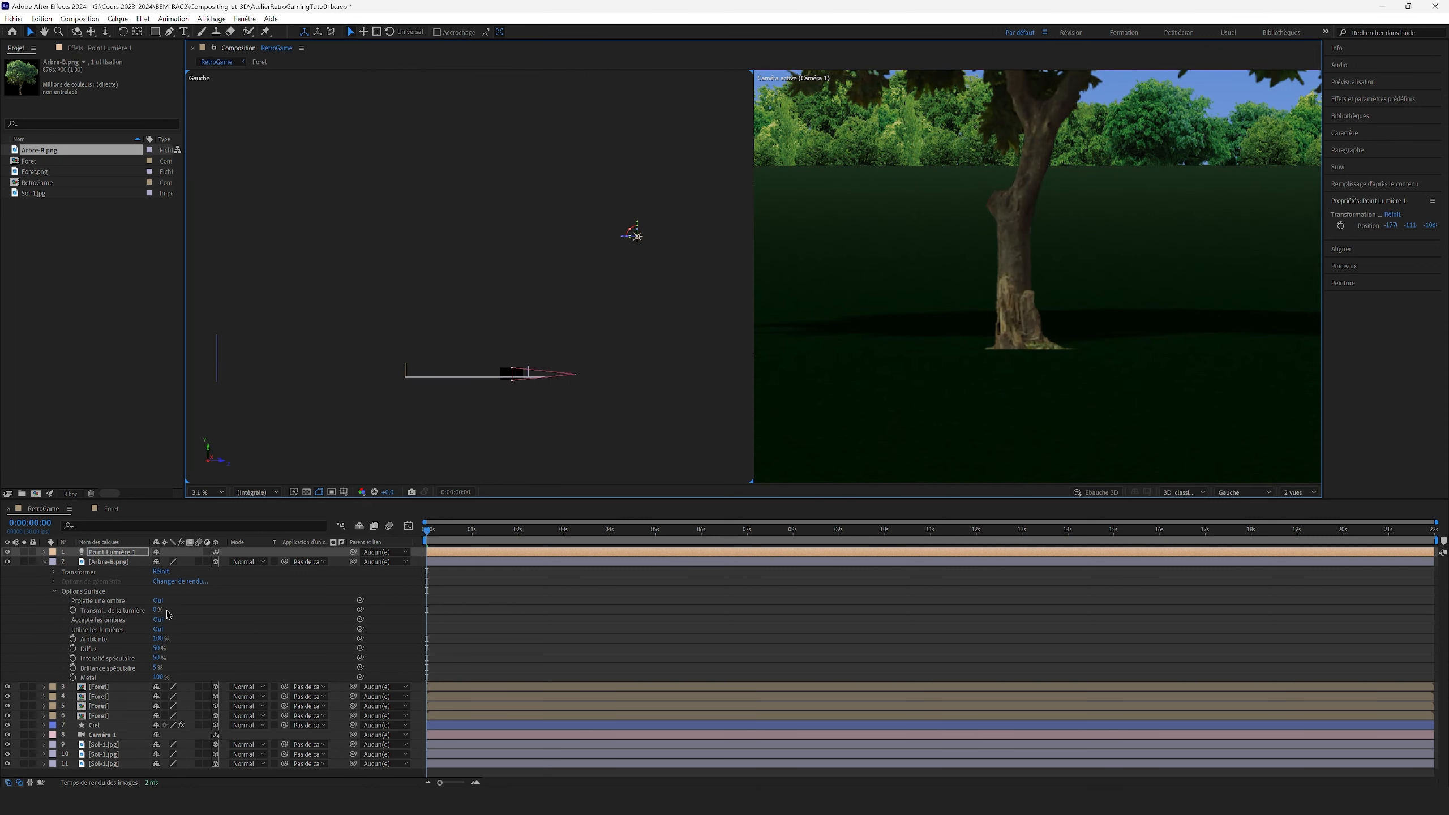
Step: Raise the point light's intensity to brighten the tree and ground
left_click(46, 553)
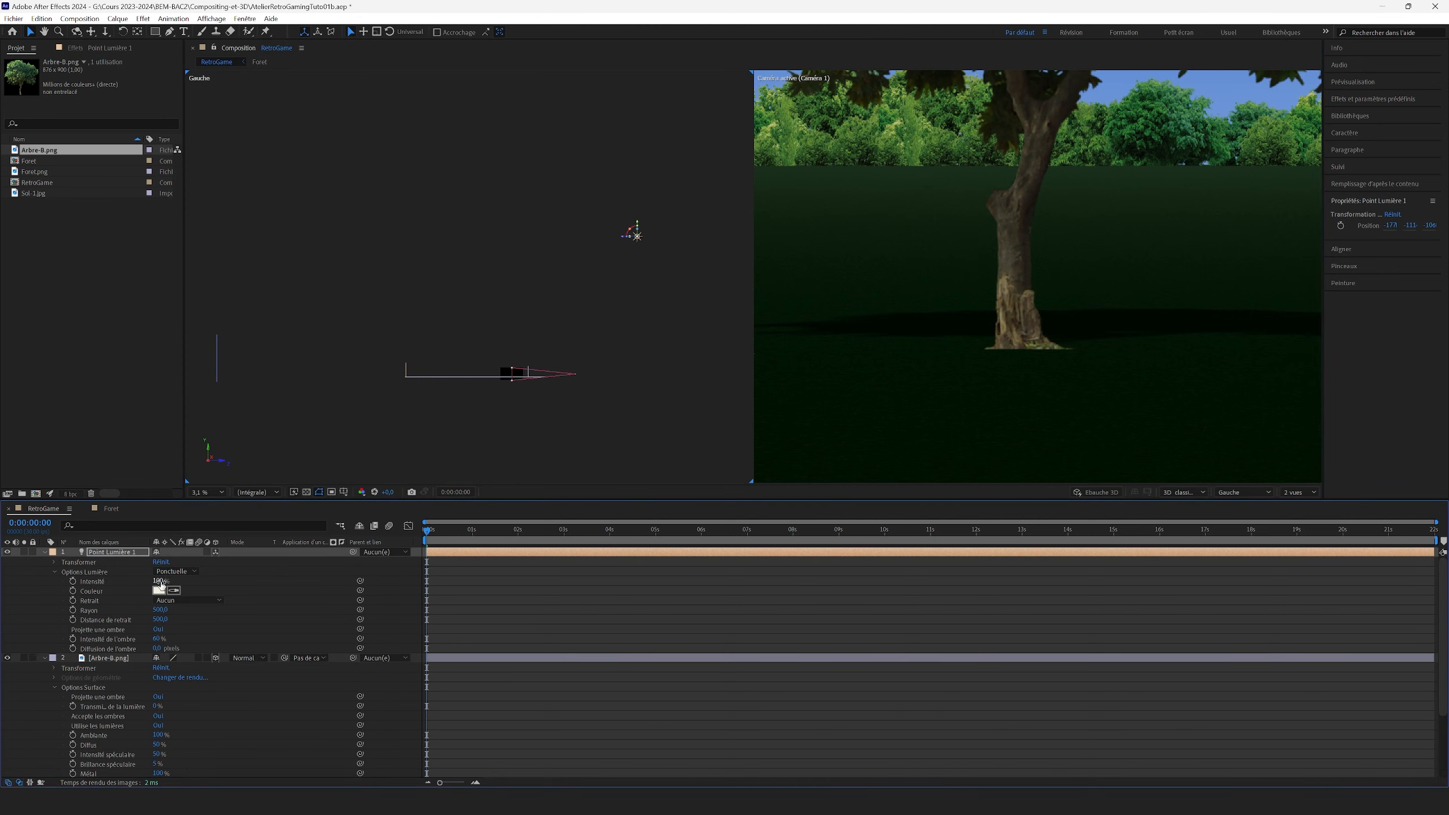
left_click_drag(180, 587, 212, 587)
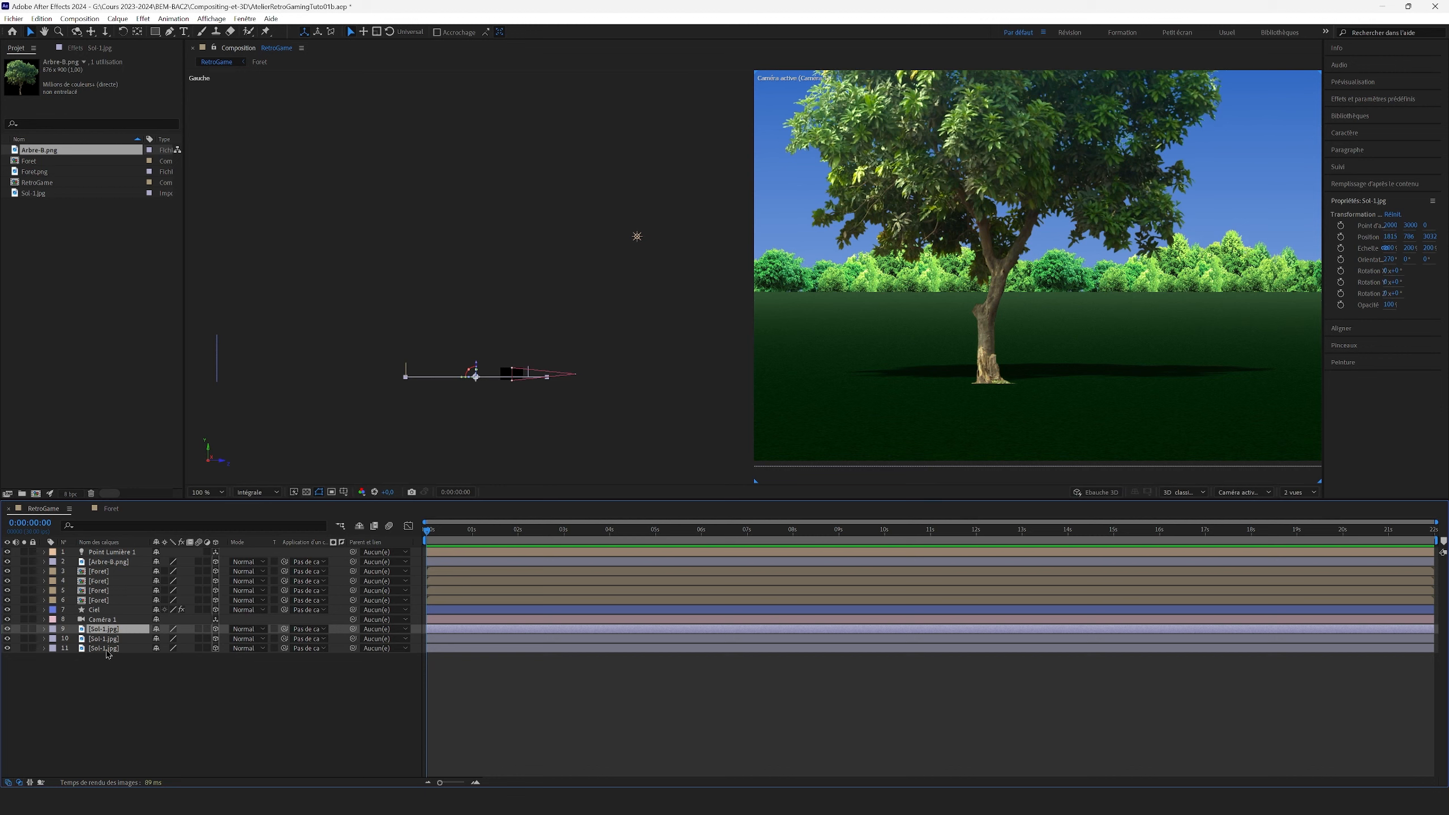
Step: Raise the Diffus surface value on all three Sol-1.jpg ground layers to brighten the grass
left_click(106, 650, "shift")
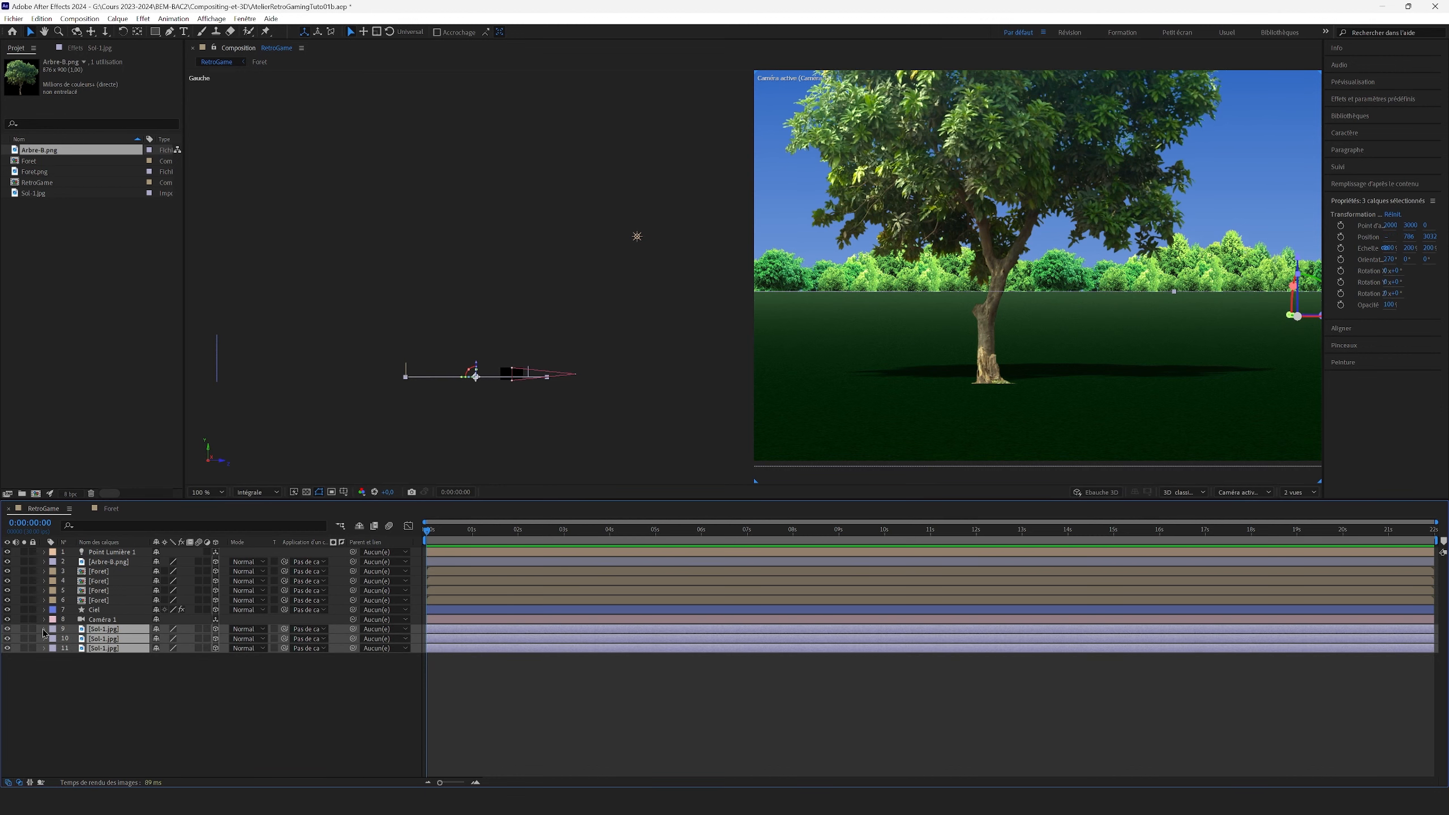
left_click(44, 630)
left_click(54, 659)
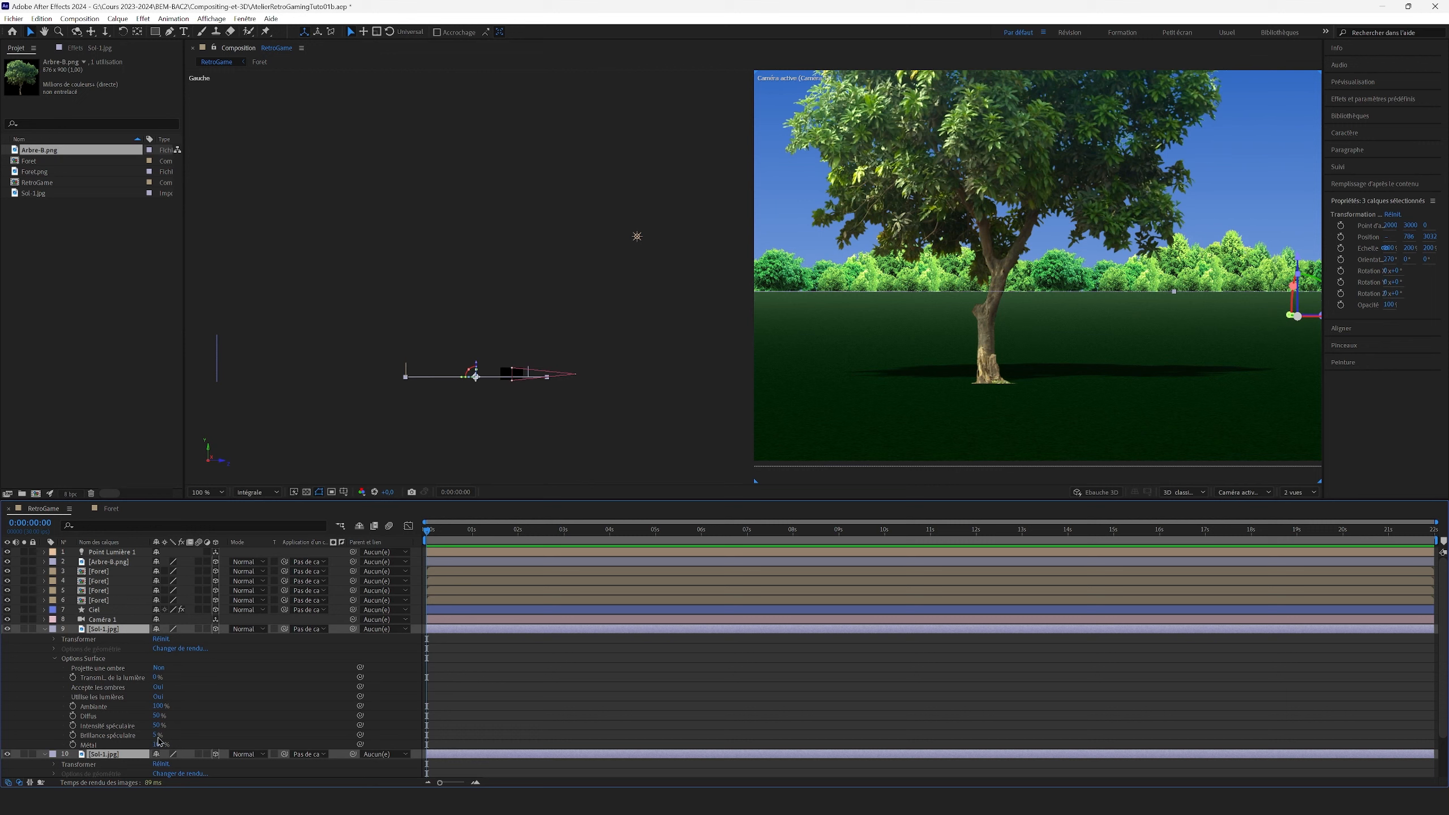
left_click_drag(161, 718, 182, 717)
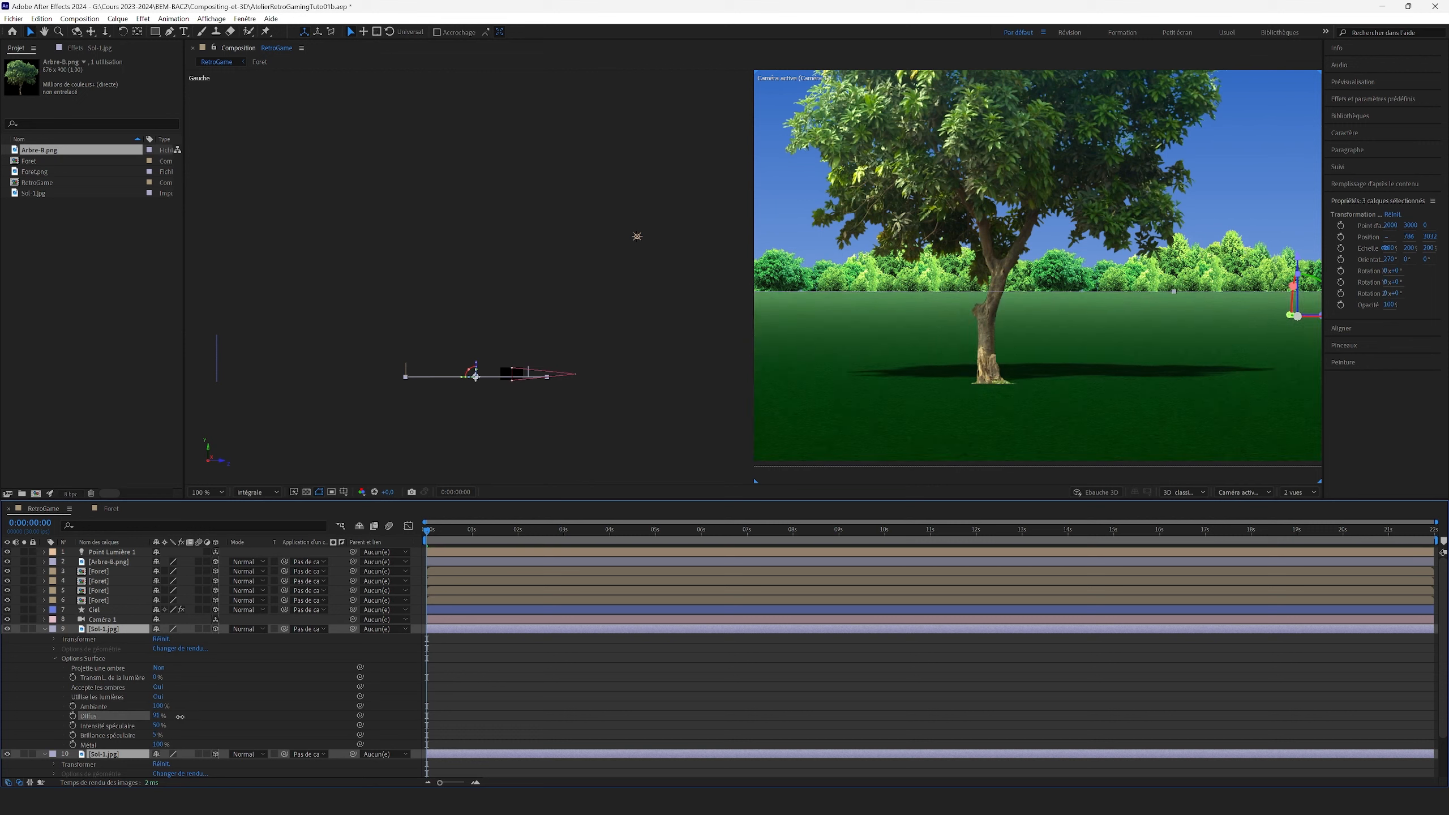
left_click(45, 629)
Step: Lower the Diffus surface value on all four Foret layers to darken the forest backdrop slightly
left_click(98, 572)
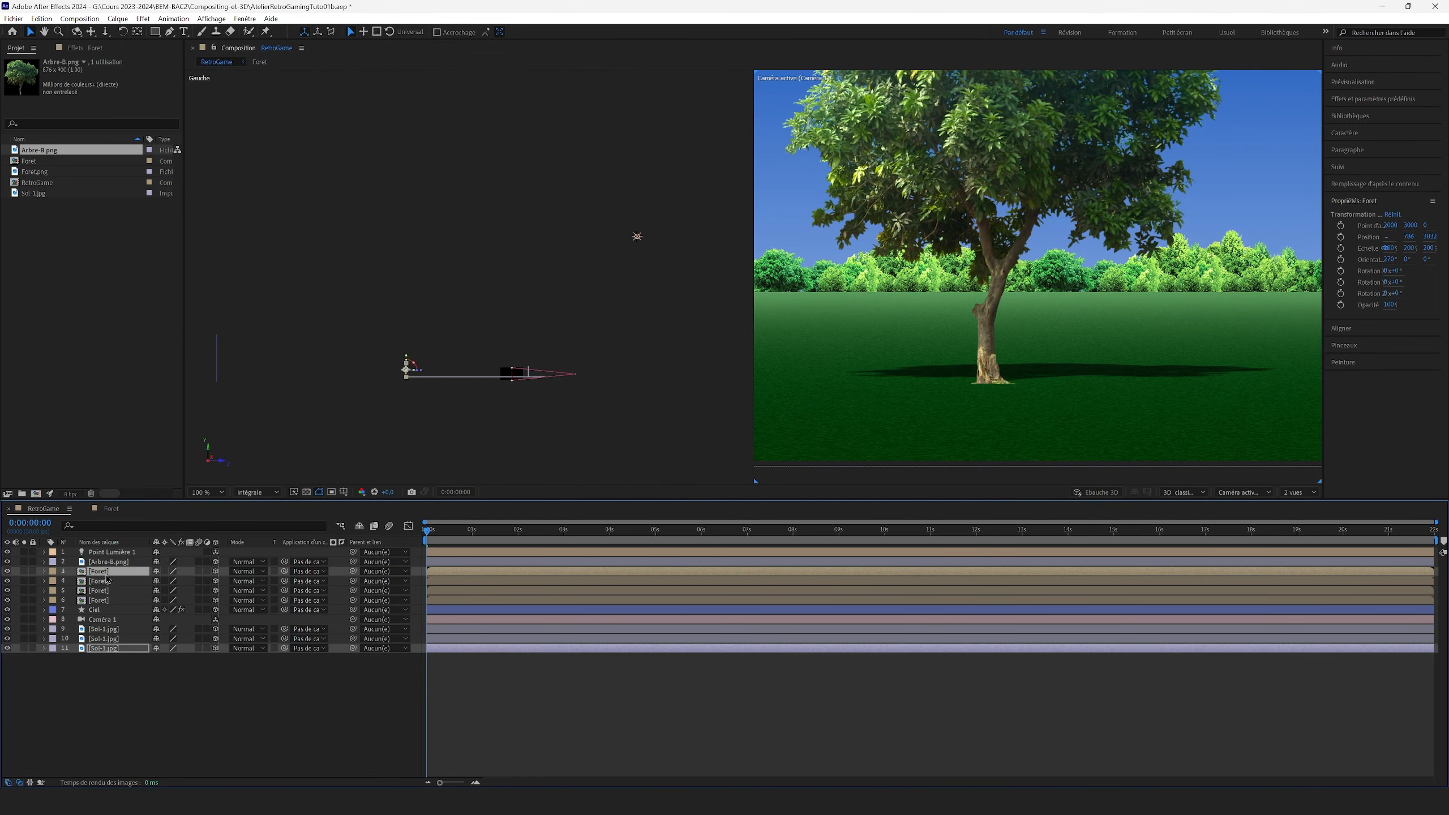
left_click(111, 602, "shift")
left_click(46, 571)
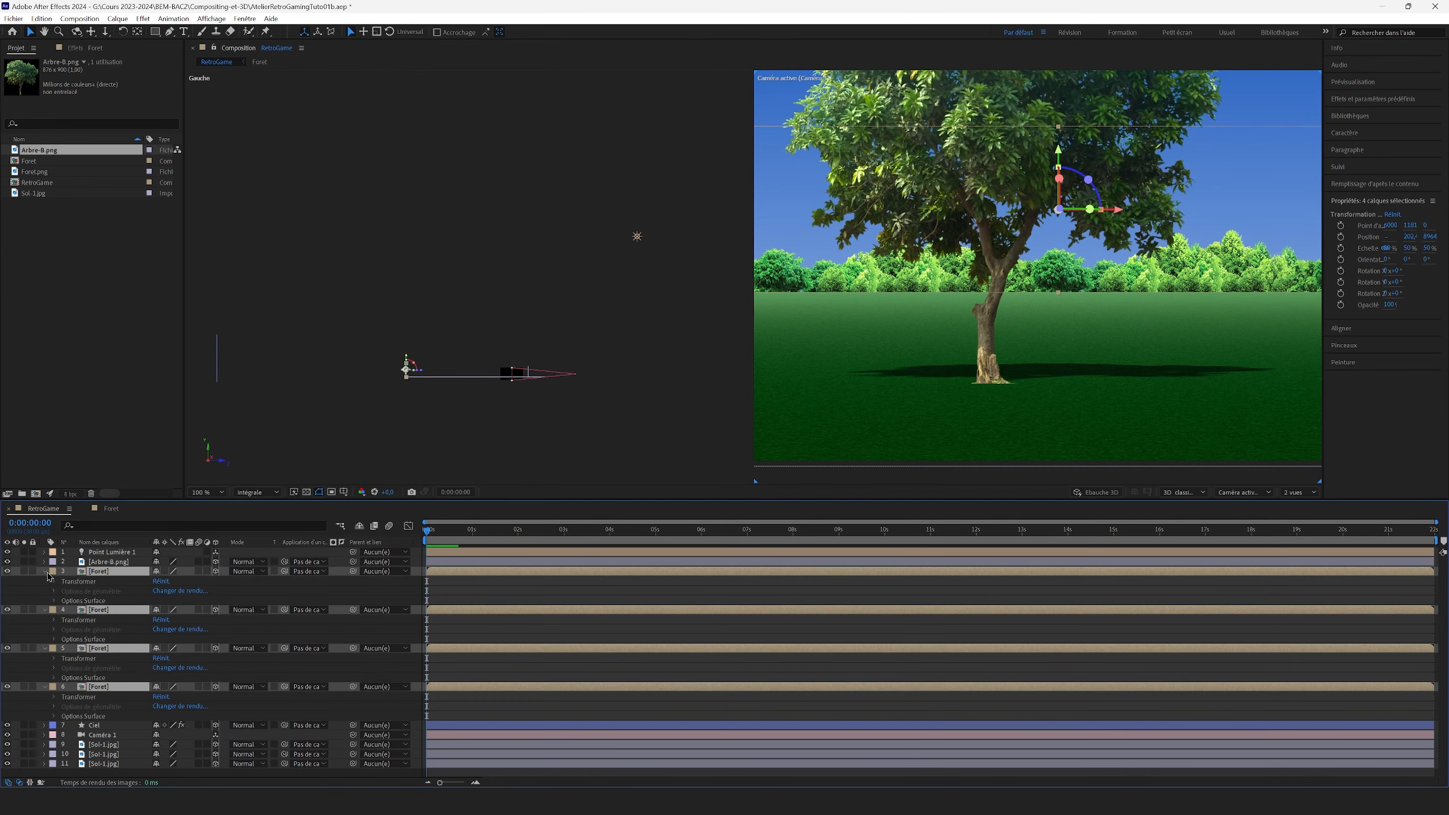
left_click(54, 601)
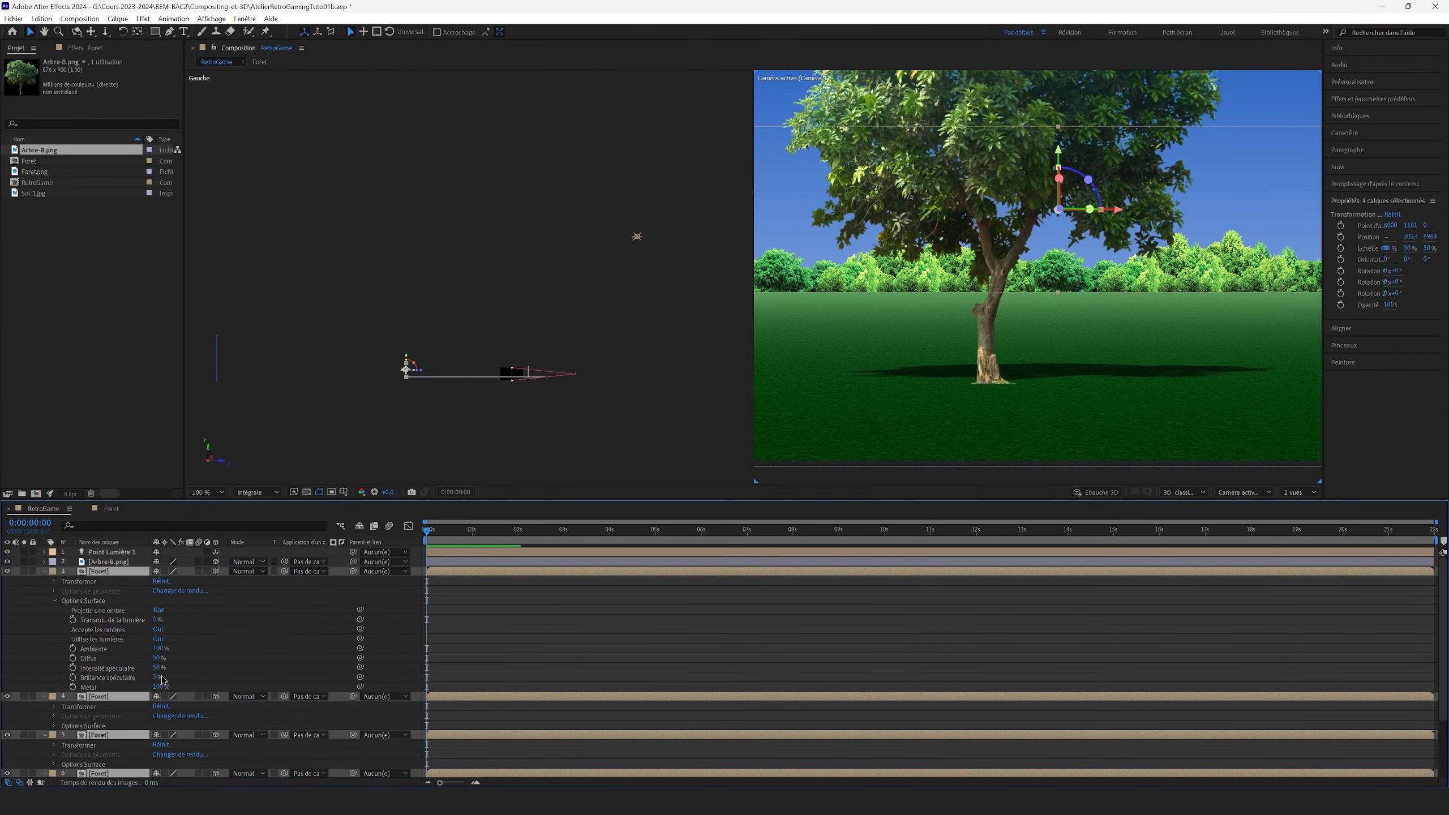
left_click_drag(157, 659, 147, 664)
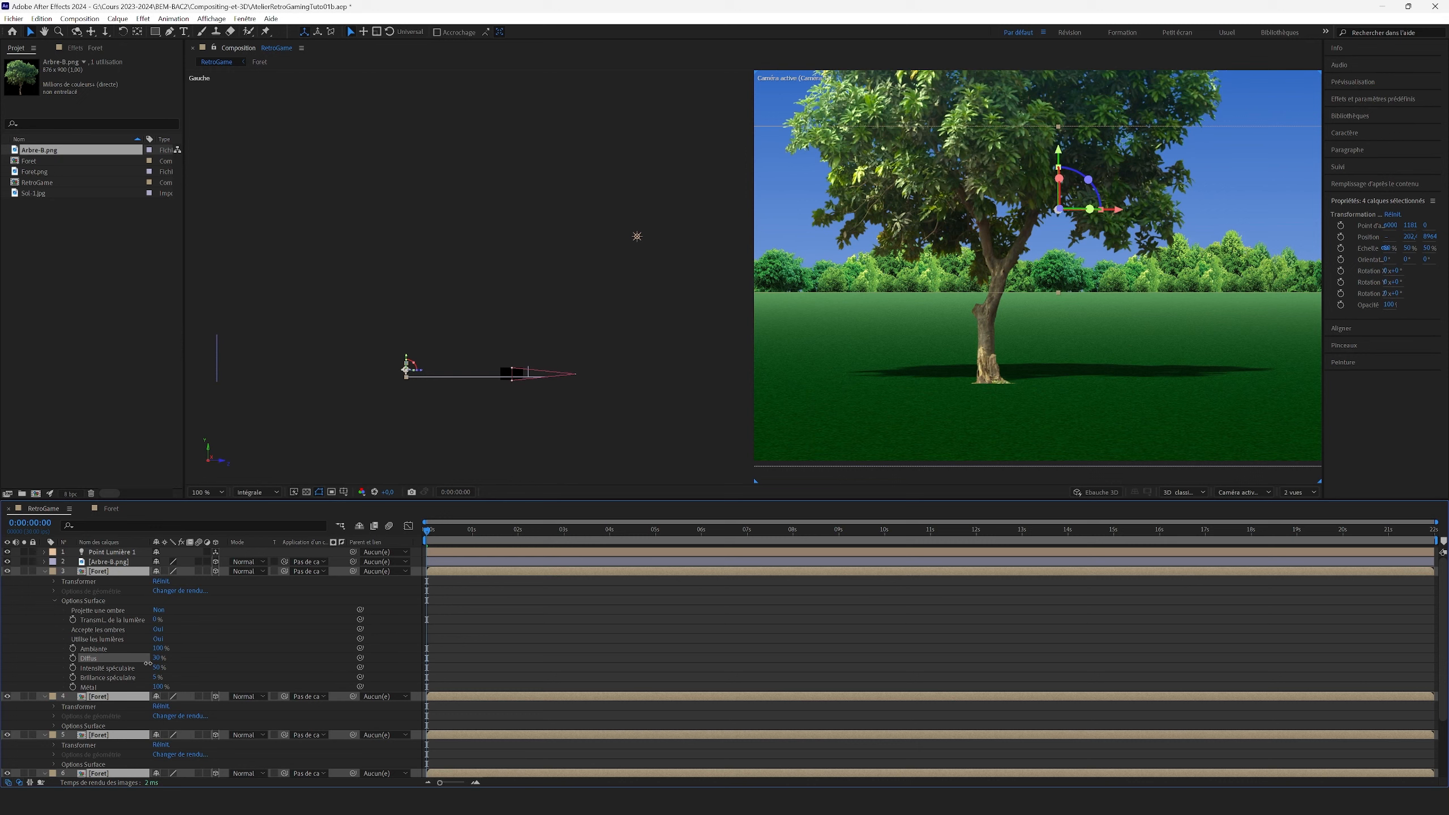
left_click_drag(149, 664, 149, 665)
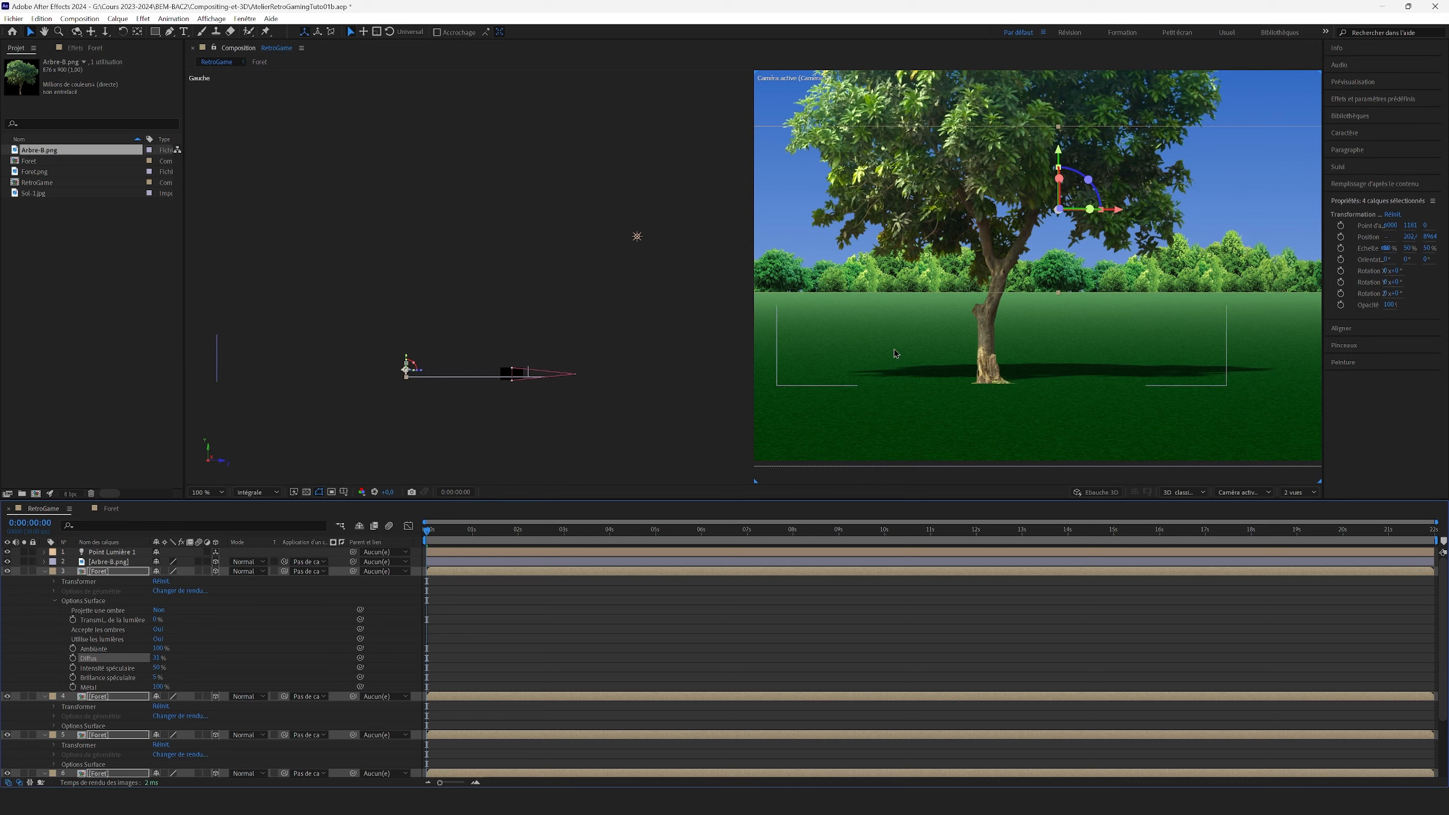
Step: Preview the camera's sideways travel past the lit tree and return the playhead to the start
left_click(217, 492)
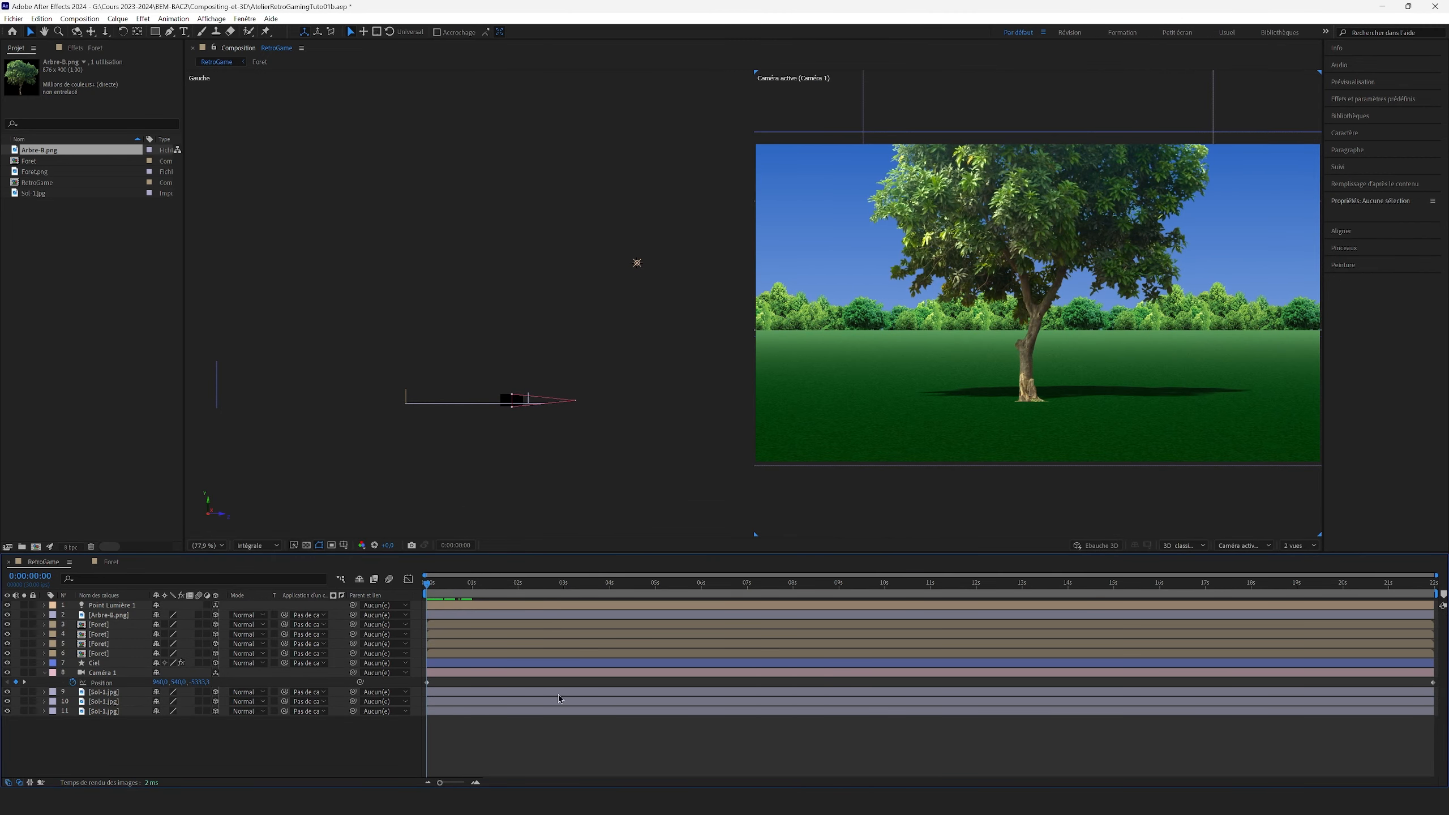
key("space")
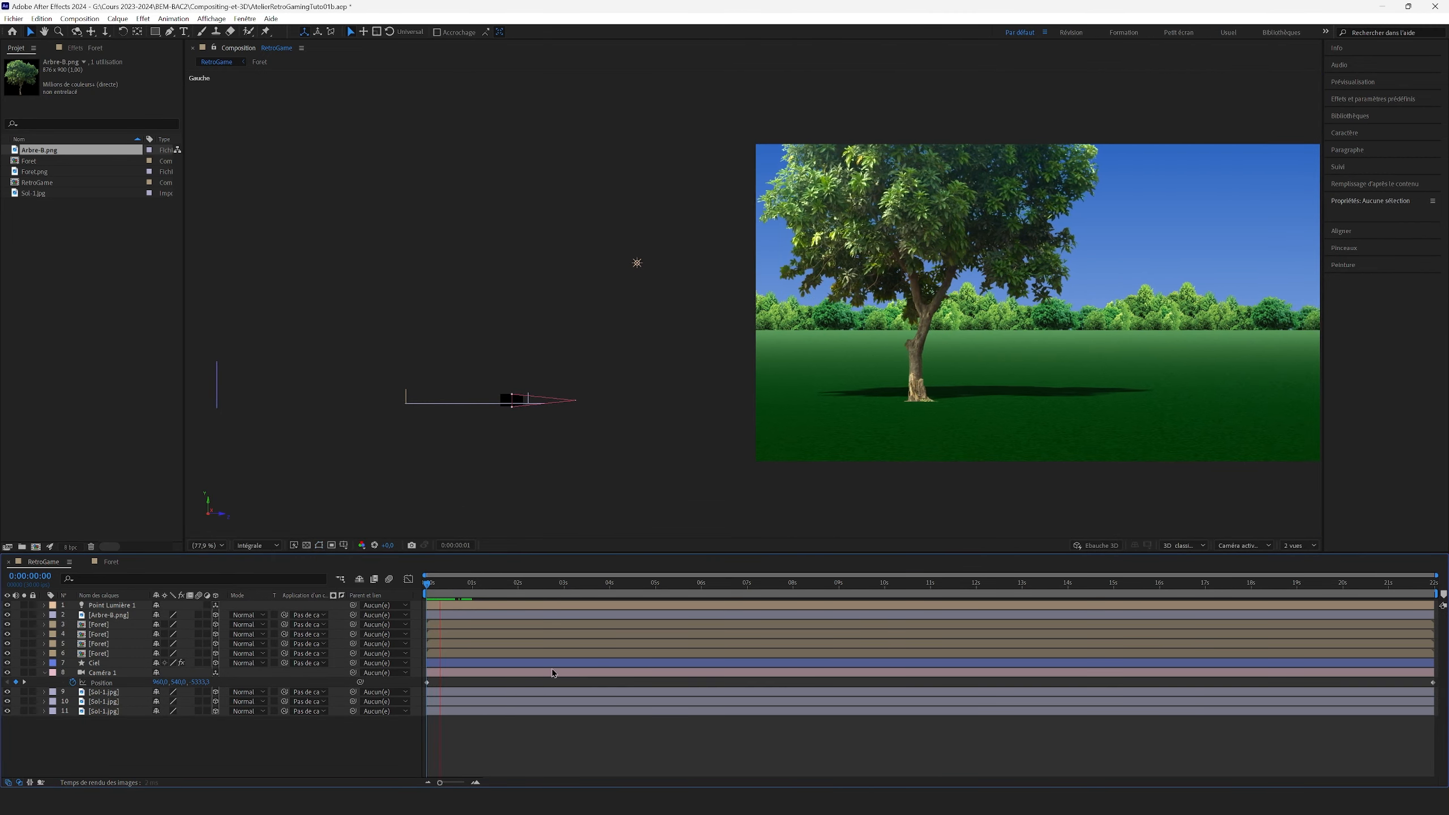
key("space")
left_click_drag(460, 585, 405, 589)
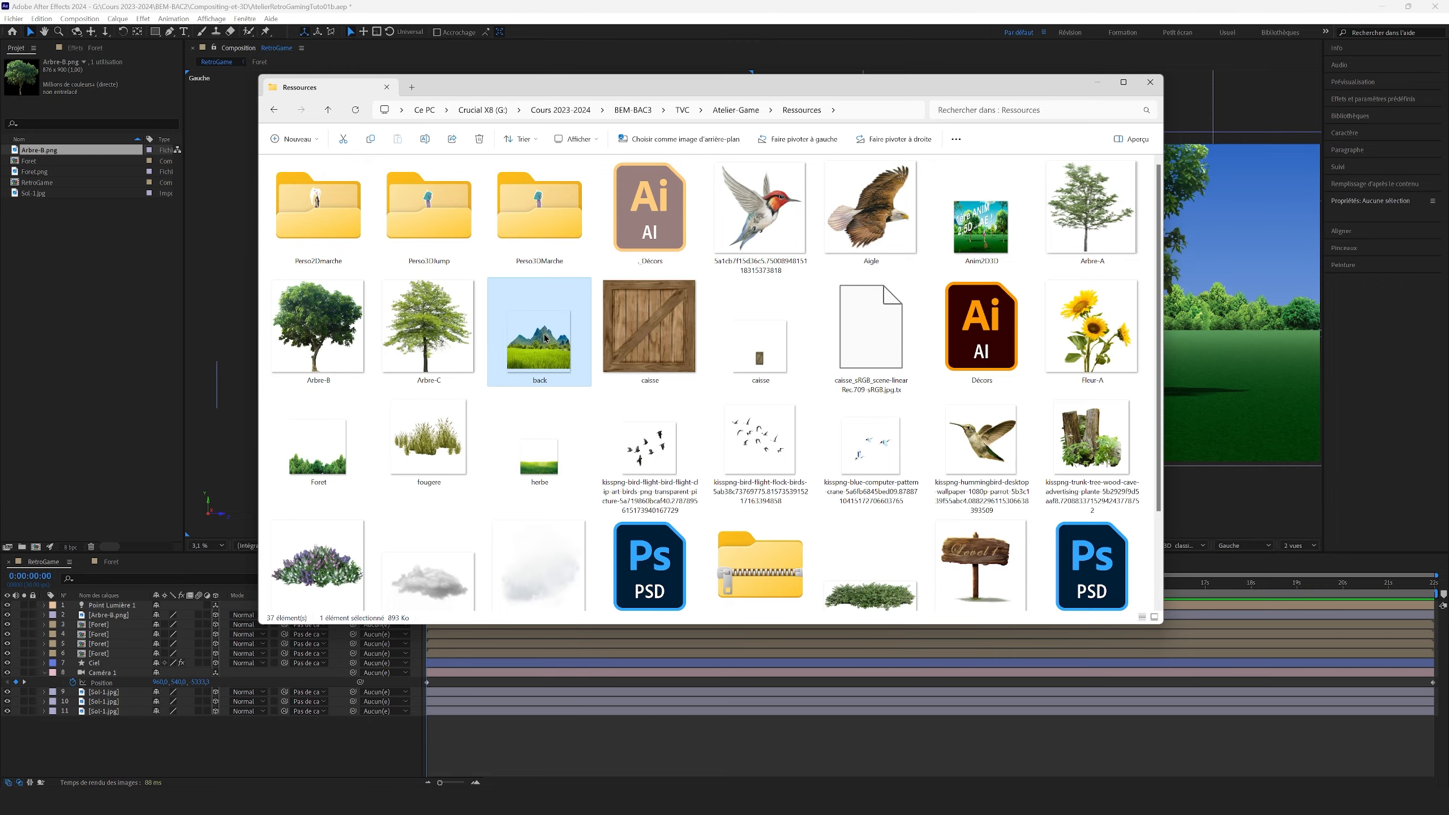
Step: Open back.png from the Ressources folder in the image viewer and inspect the mountain picture enlarged
double_click(545, 338)
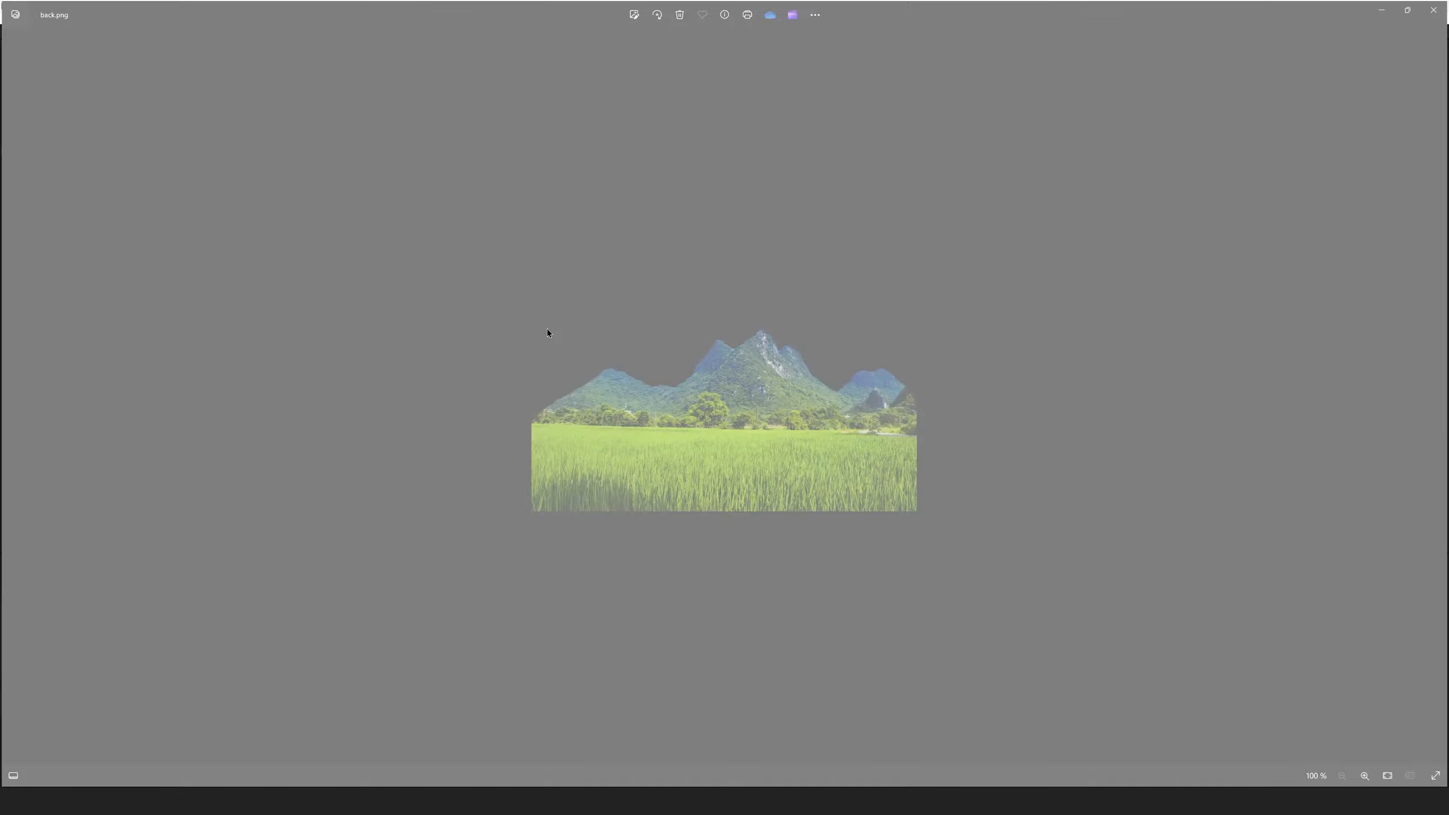
scroll(805, 432, "up", 2)
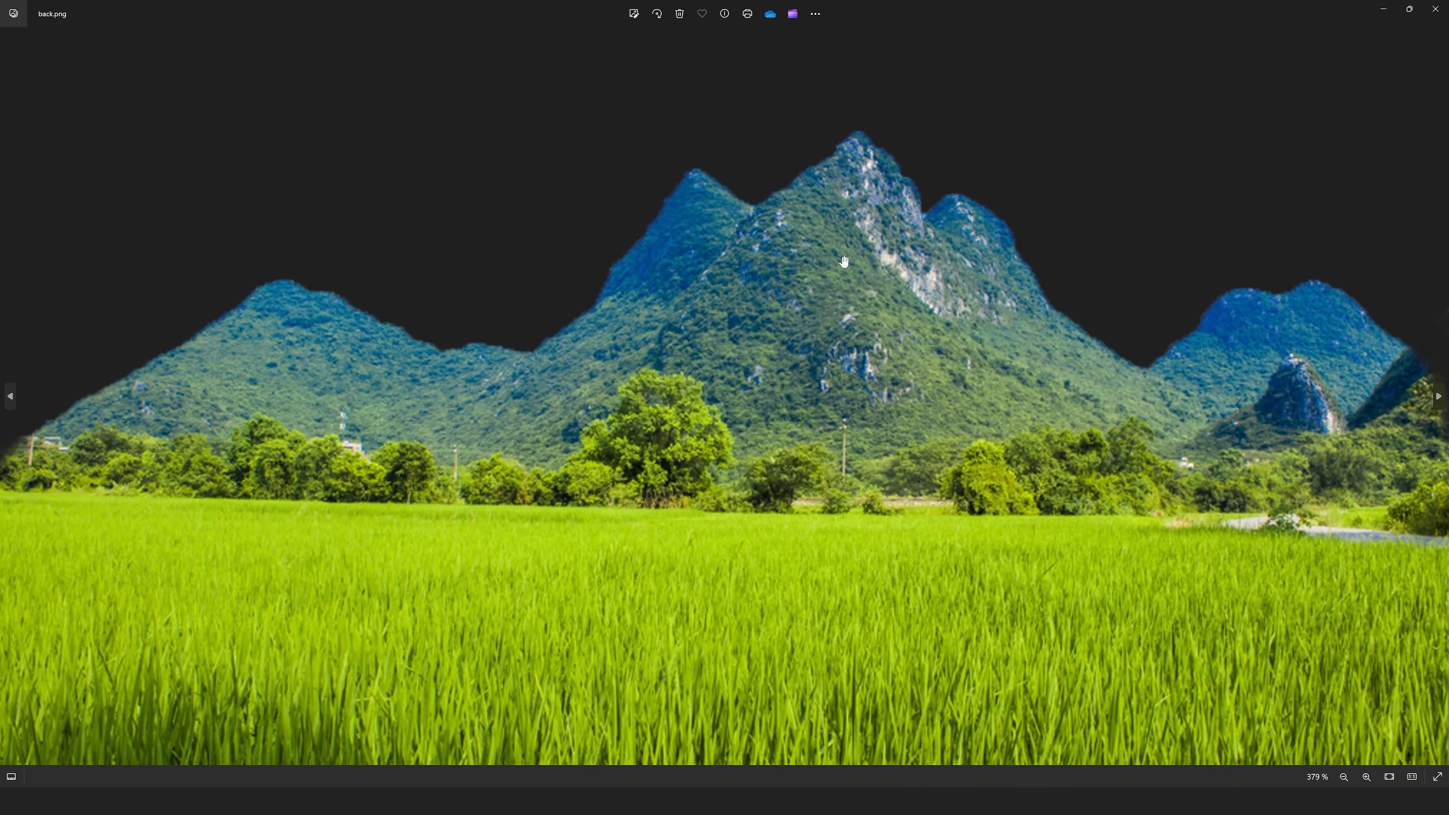
left_click(1435, 8)
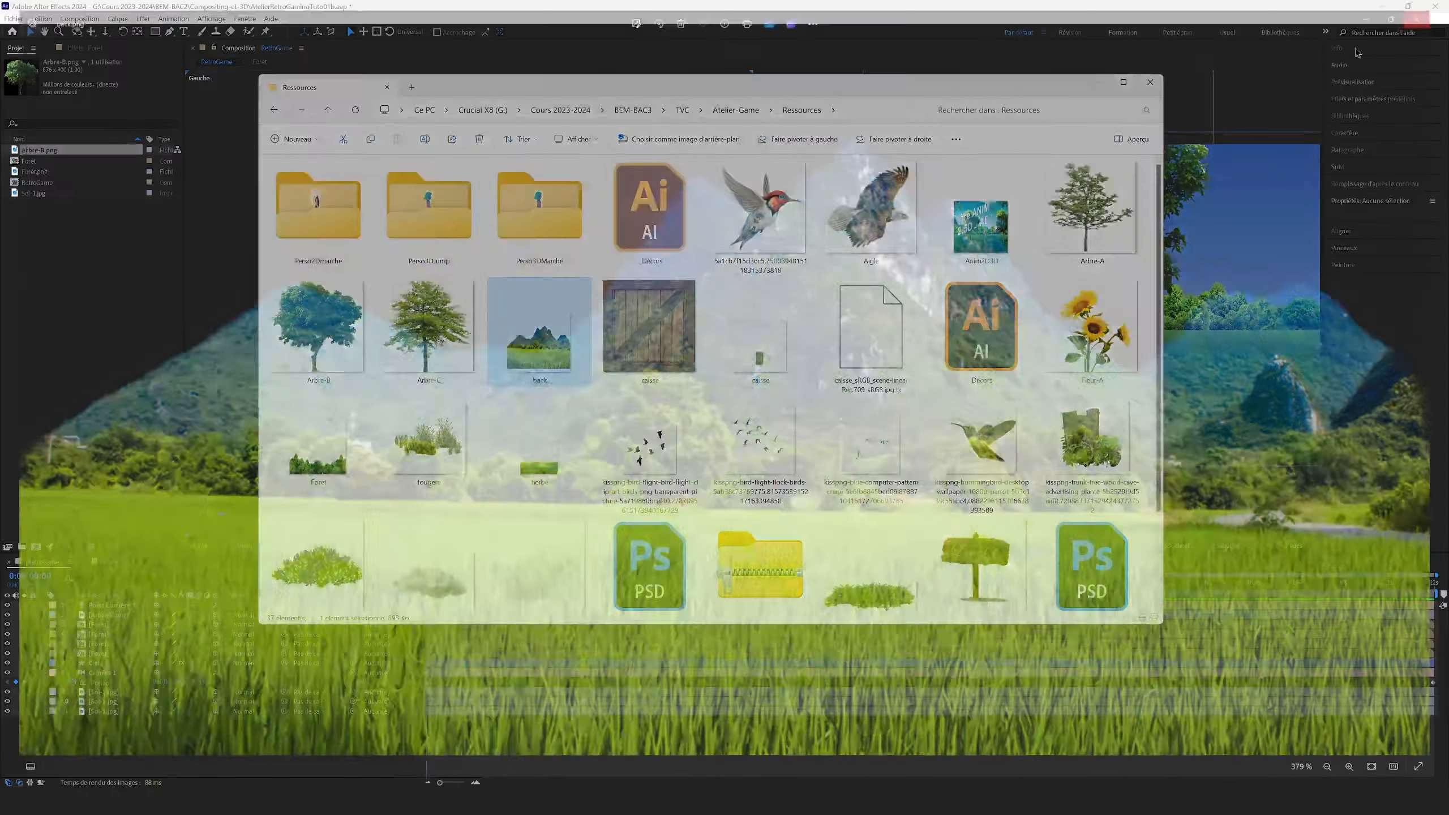
Step: Import back.png into the project and add it below Point Lumière 1 as a 3D layer
left_click_drag(538, 337, 55, 280)
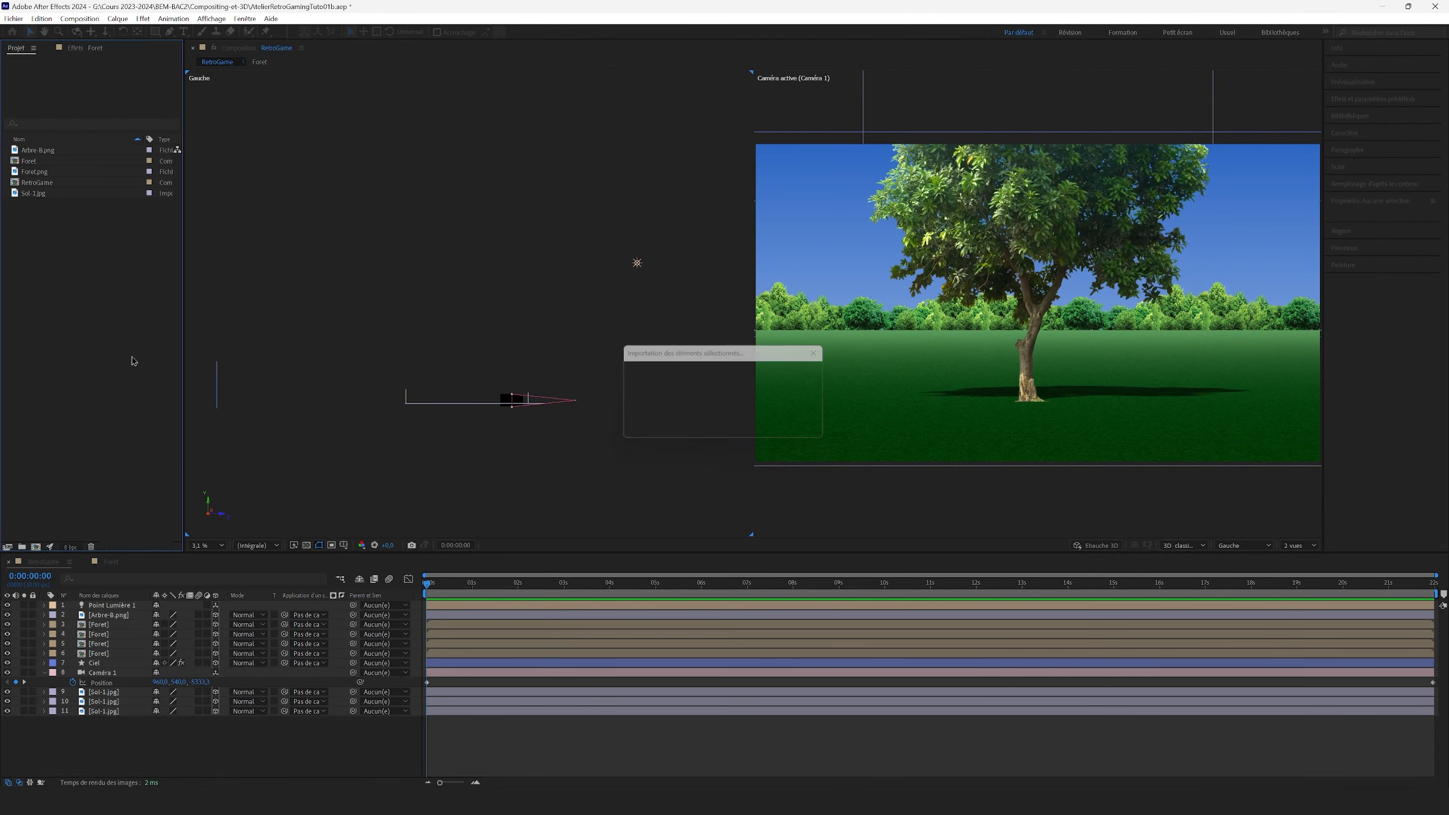
left_click_drag(17, 162, 116, 619)
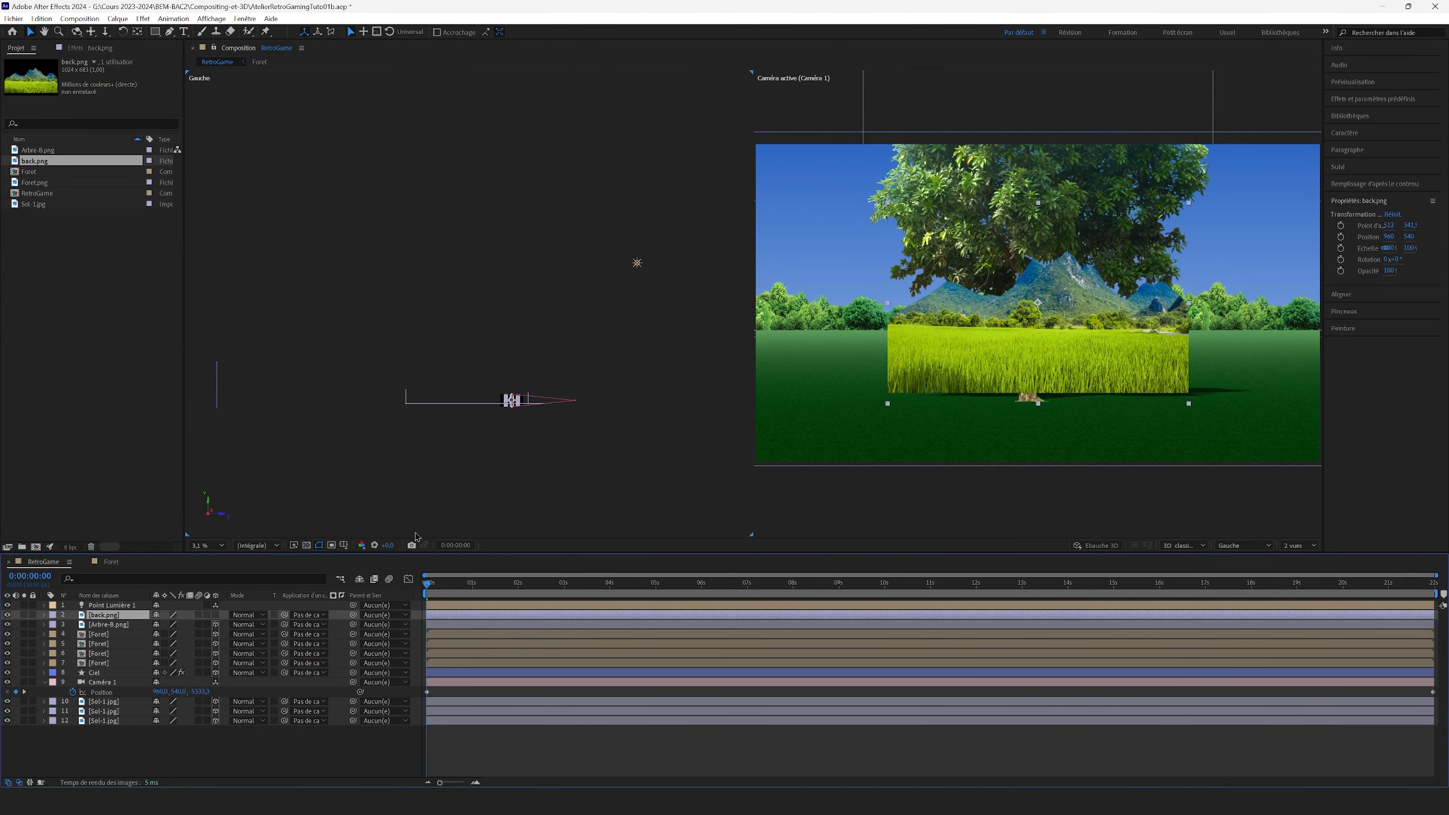
left_click(215, 615)
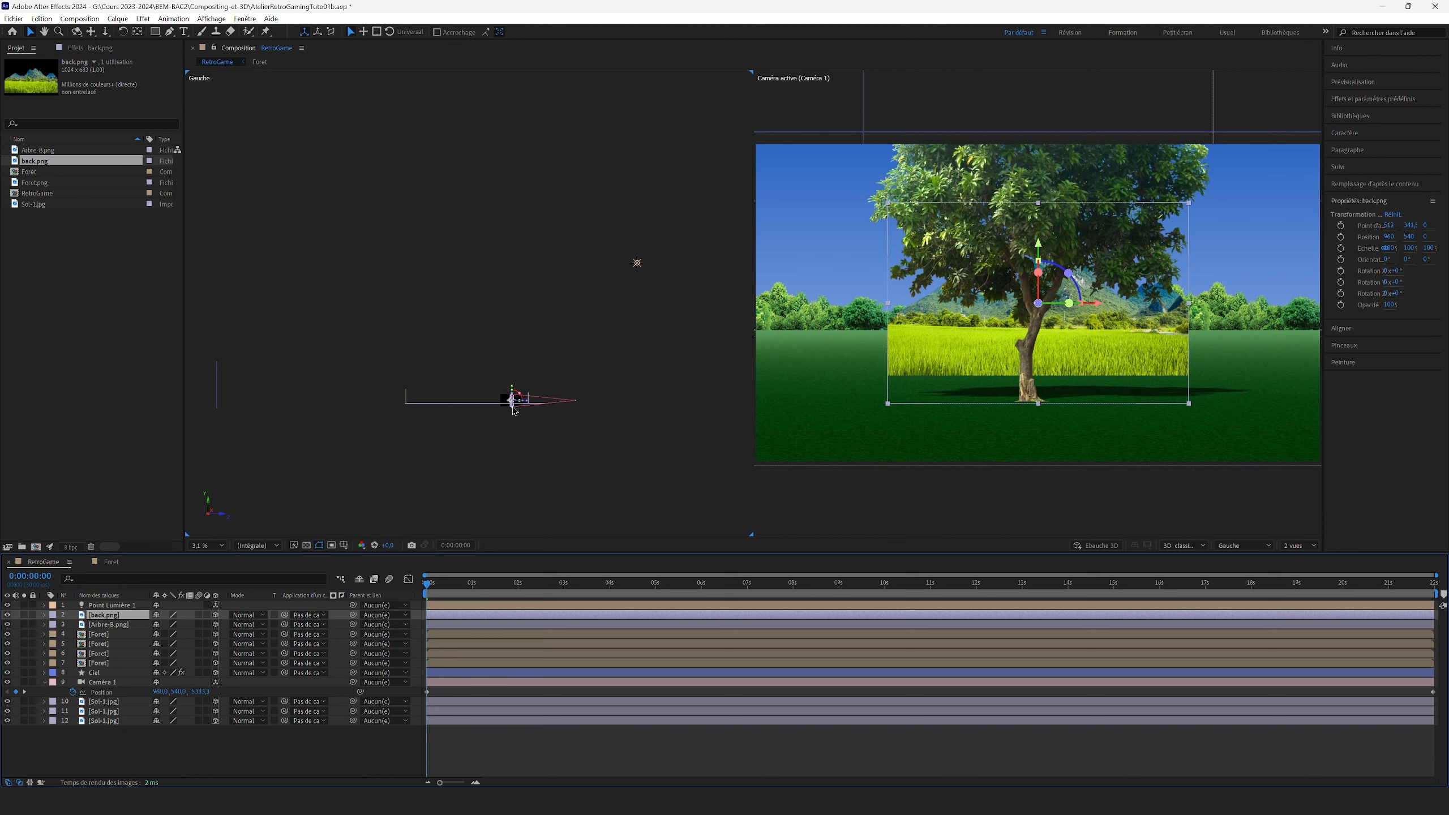
Step: Push the back.png layer far behind the forest in the Gauche view and shift it left of the tree
scroll(527, 411, "up", 1)
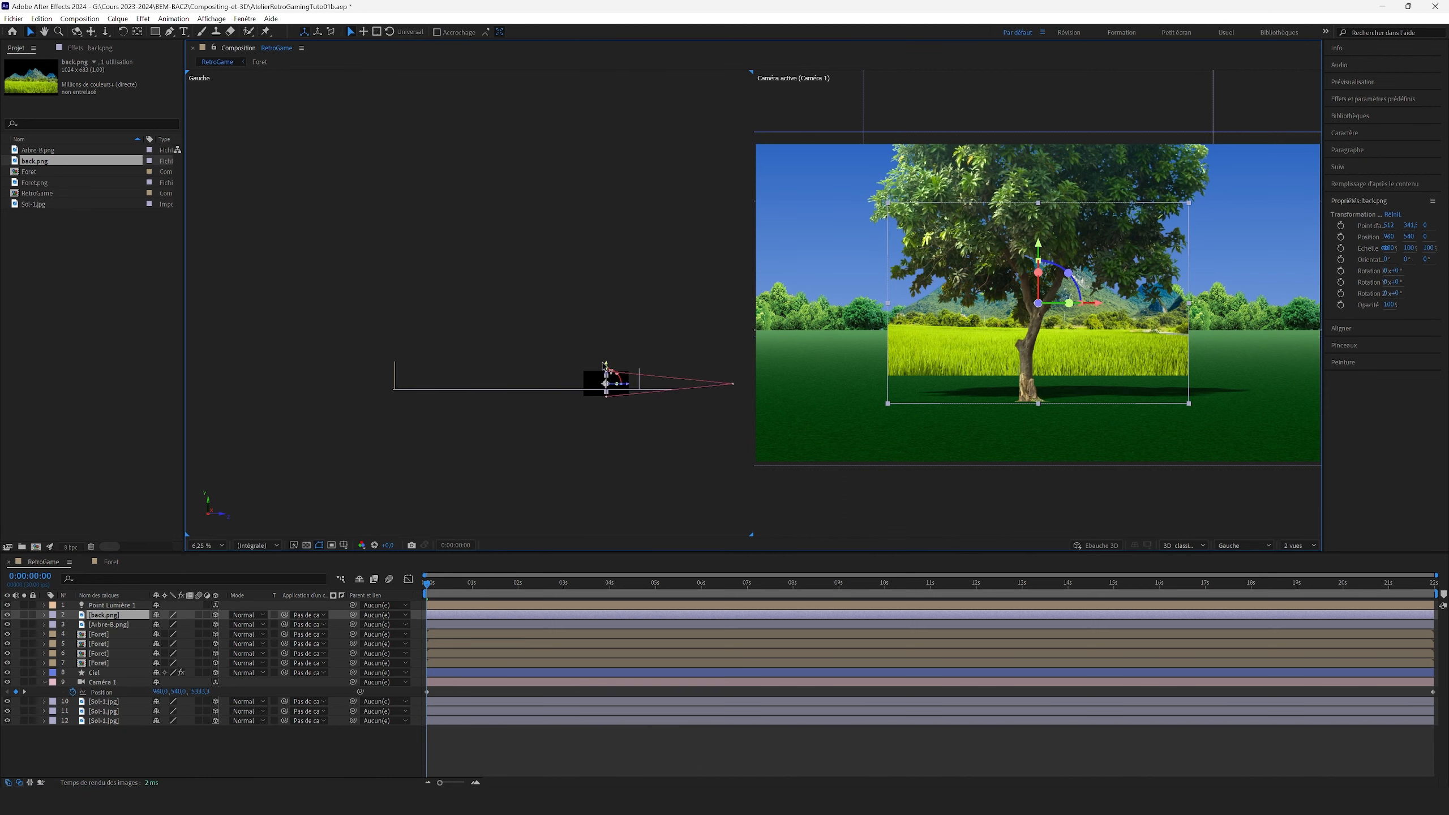
left_click_drag(629, 389, 189, 350)
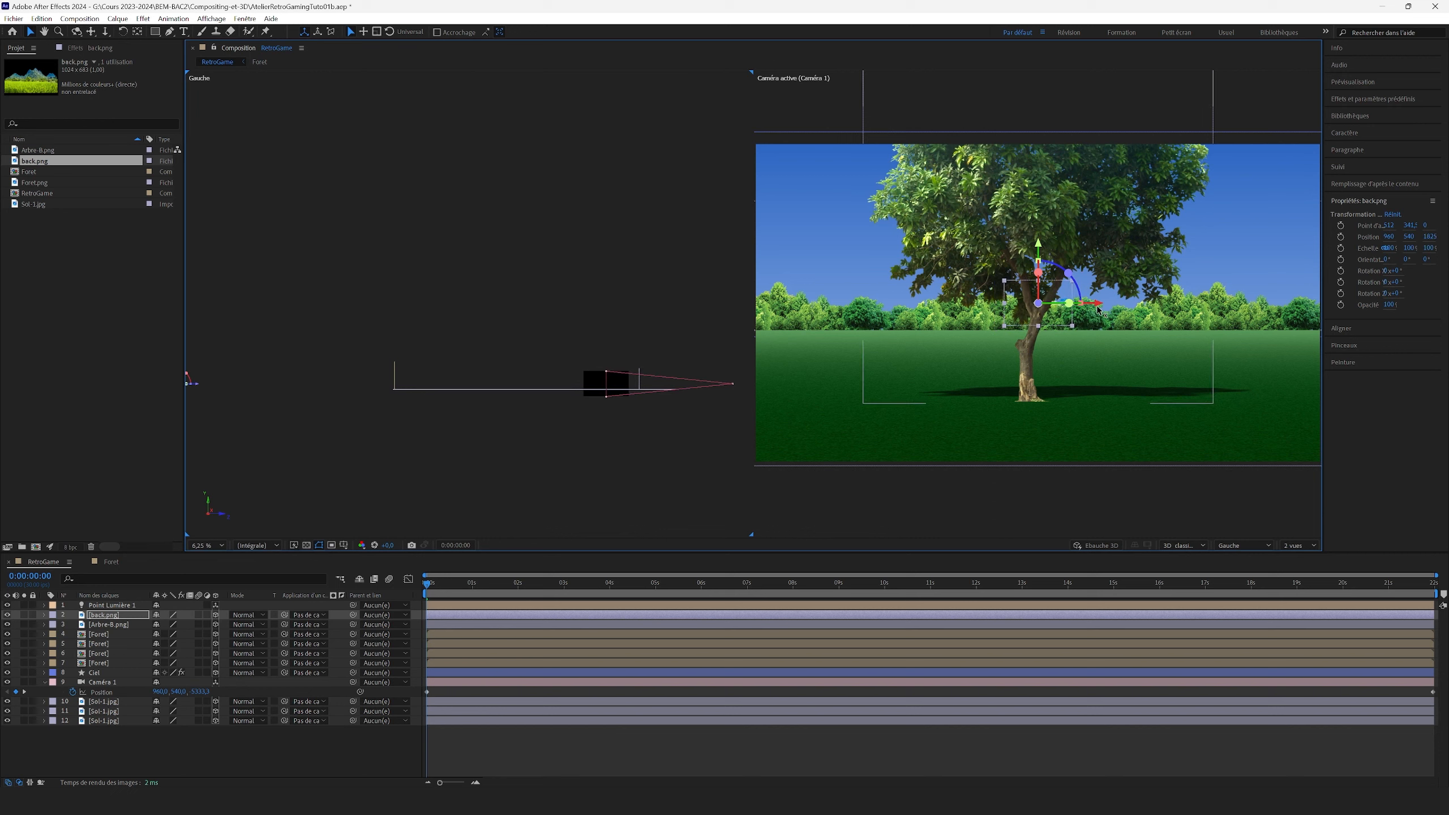
left_click_drag(1098, 310, 915, 305)
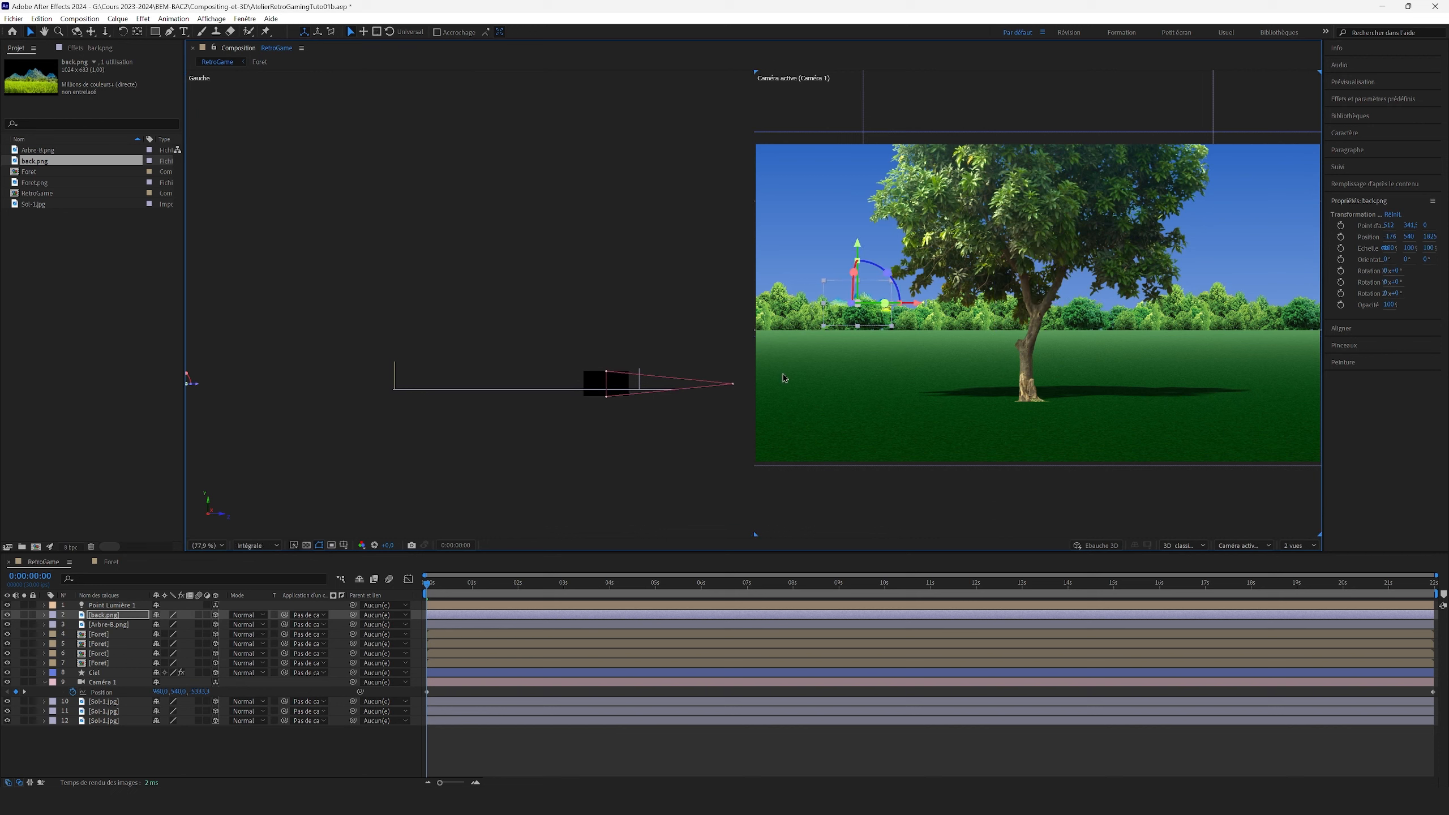
Step: Set Accepte les ombres and Utilise les lumières to Non in back.png's surface options
left_click(45, 615)
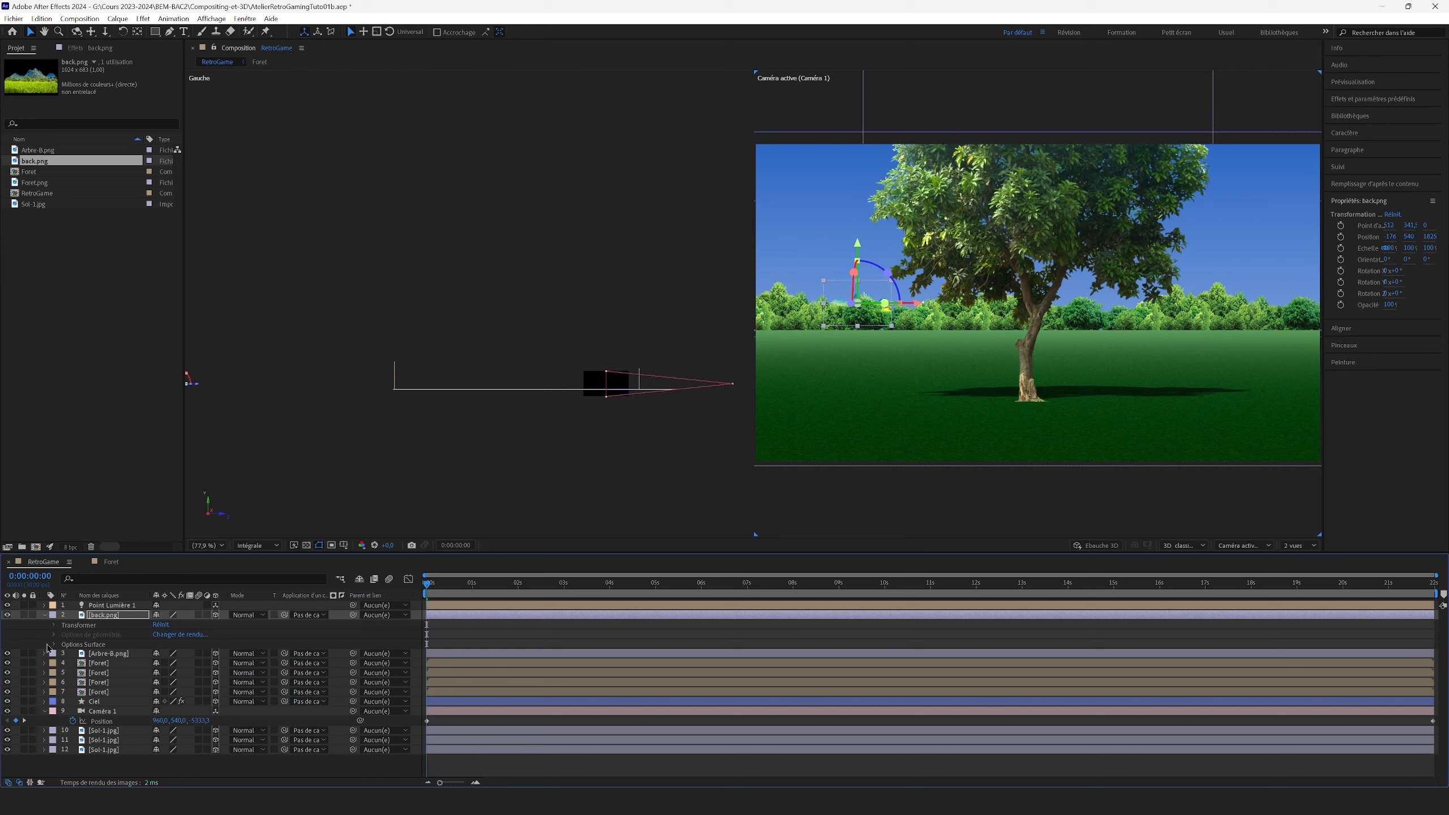
left_click(55, 644)
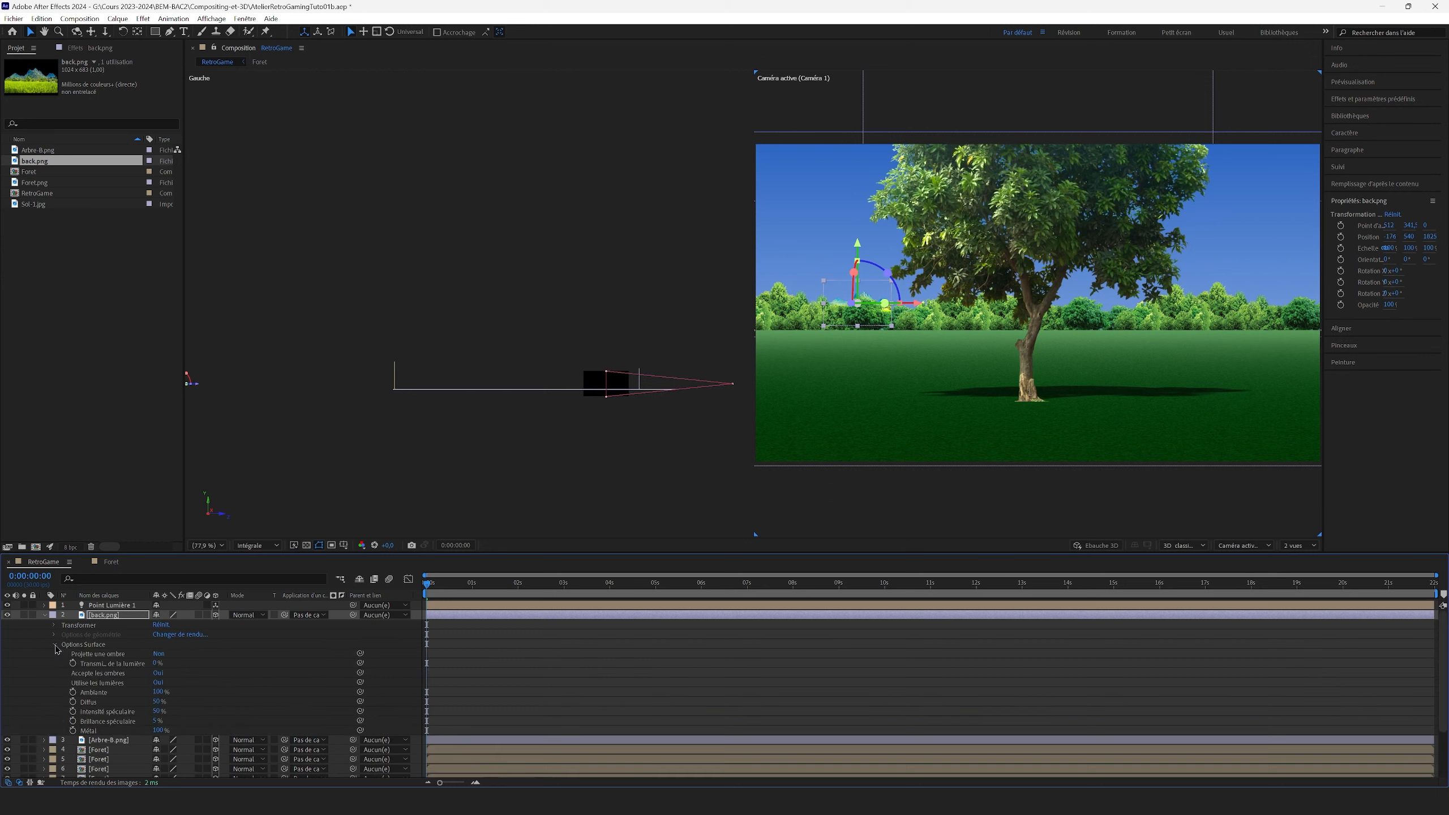
left_click(158, 673)
left_click(157, 673)
left_click(158, 683)
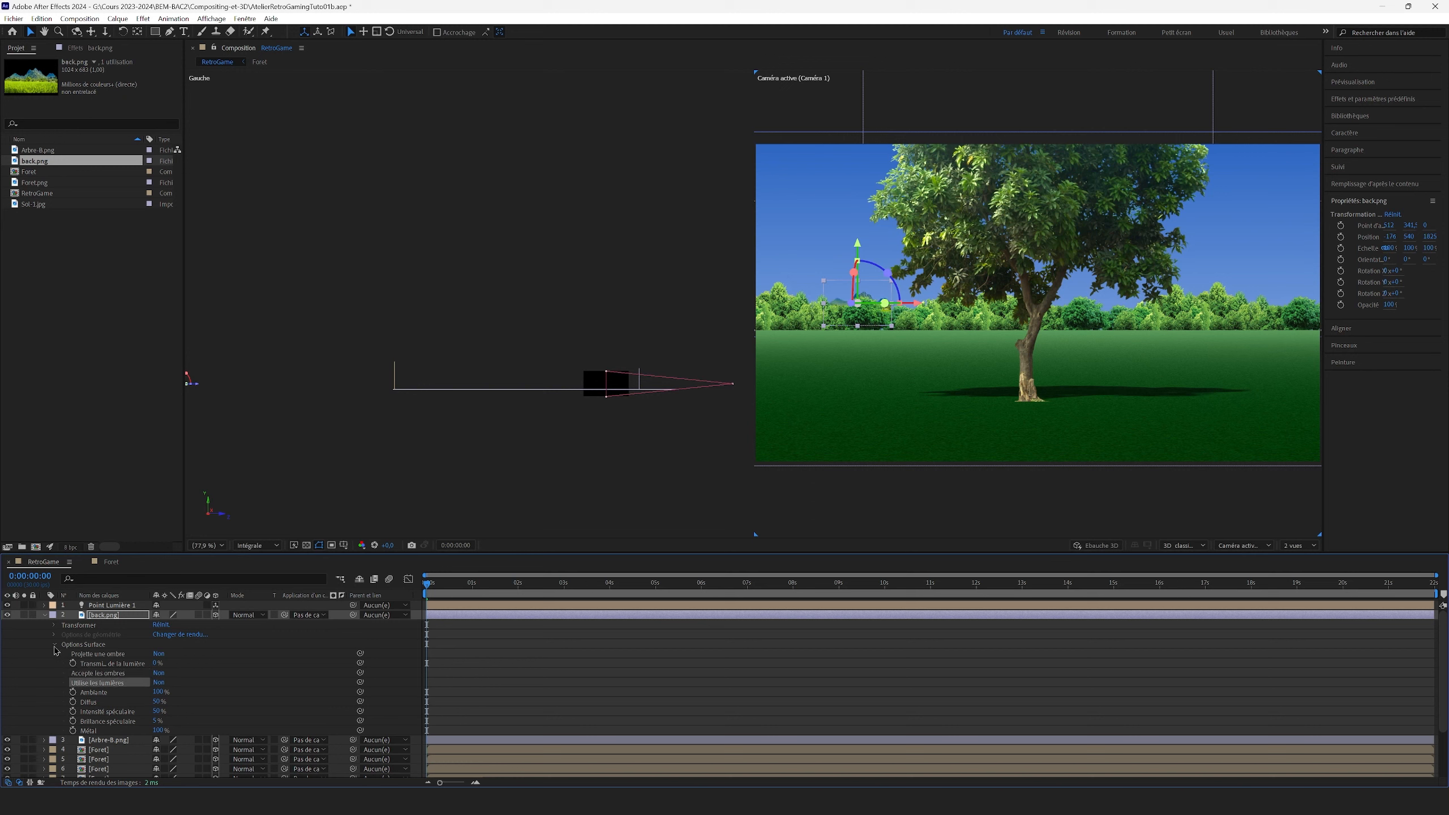
Step: Scale the back.png mountains up to about 502% and raise them slightly above the forest line
left_click(54, 624)
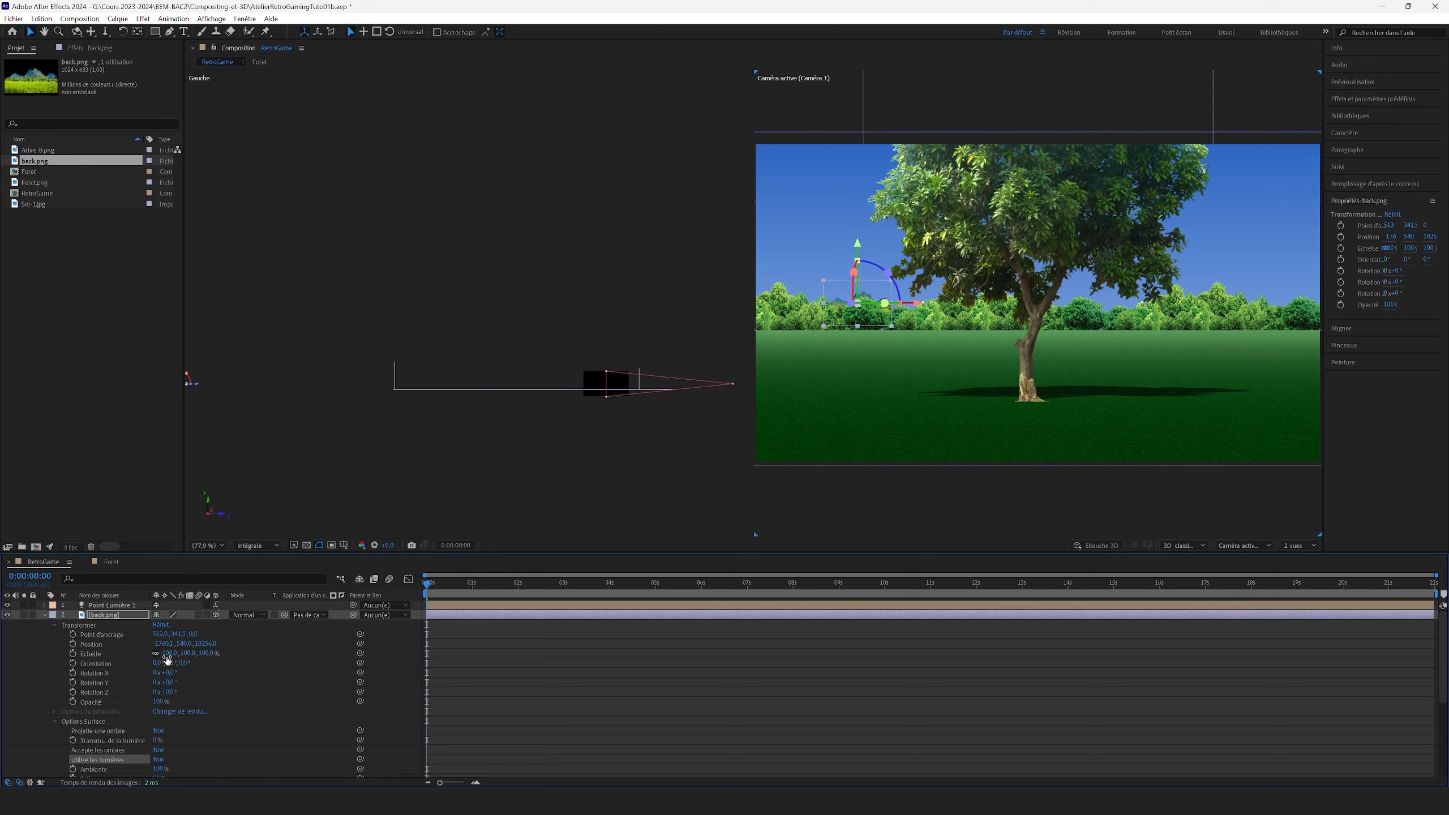
left_click_drag(168, 654, 408, 707)
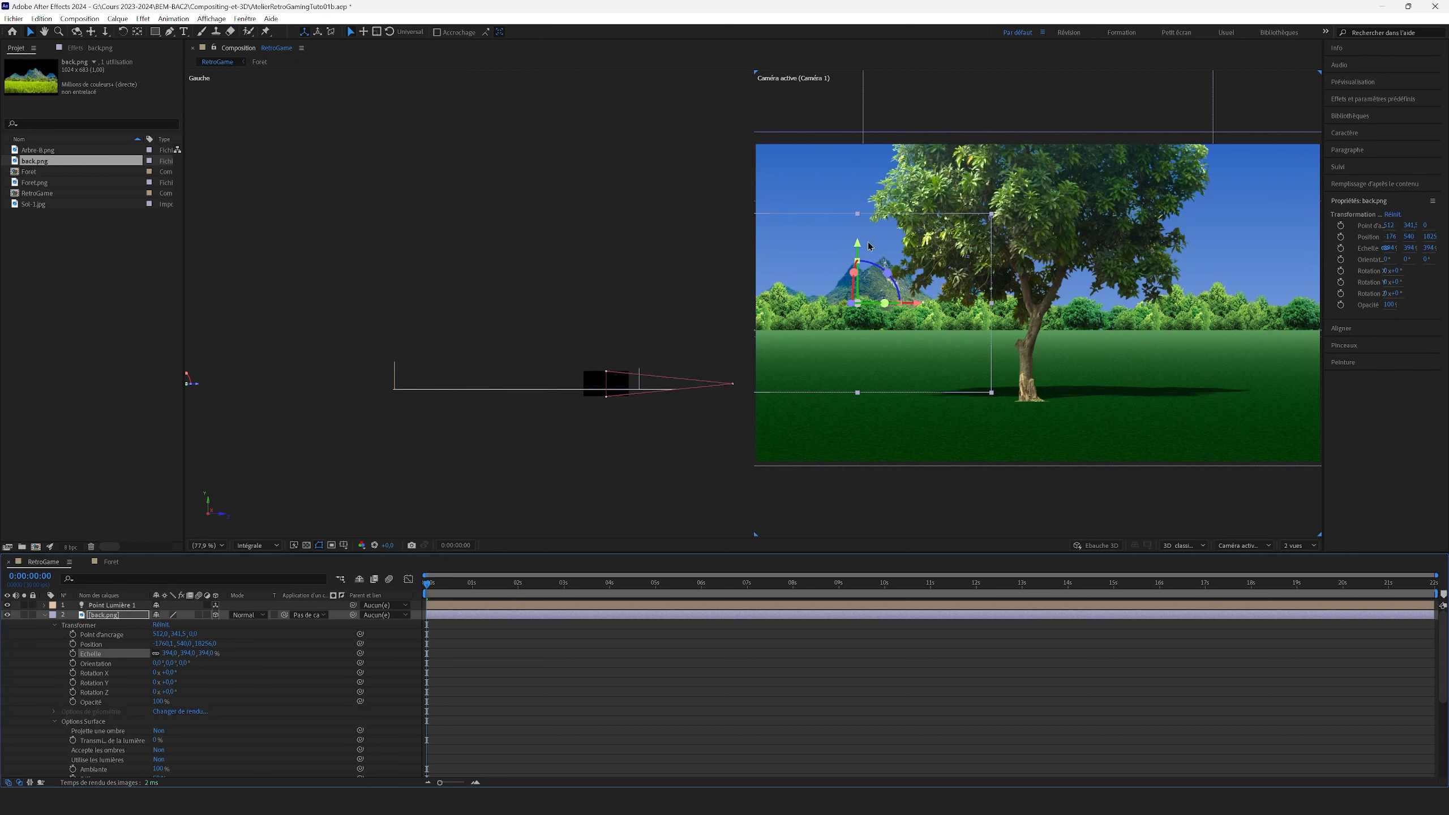
mouse_move(869, 247)
left_mouse_down()
mouse_move(864, 222)
mouse_move(864, 244)
left_mouse_up()
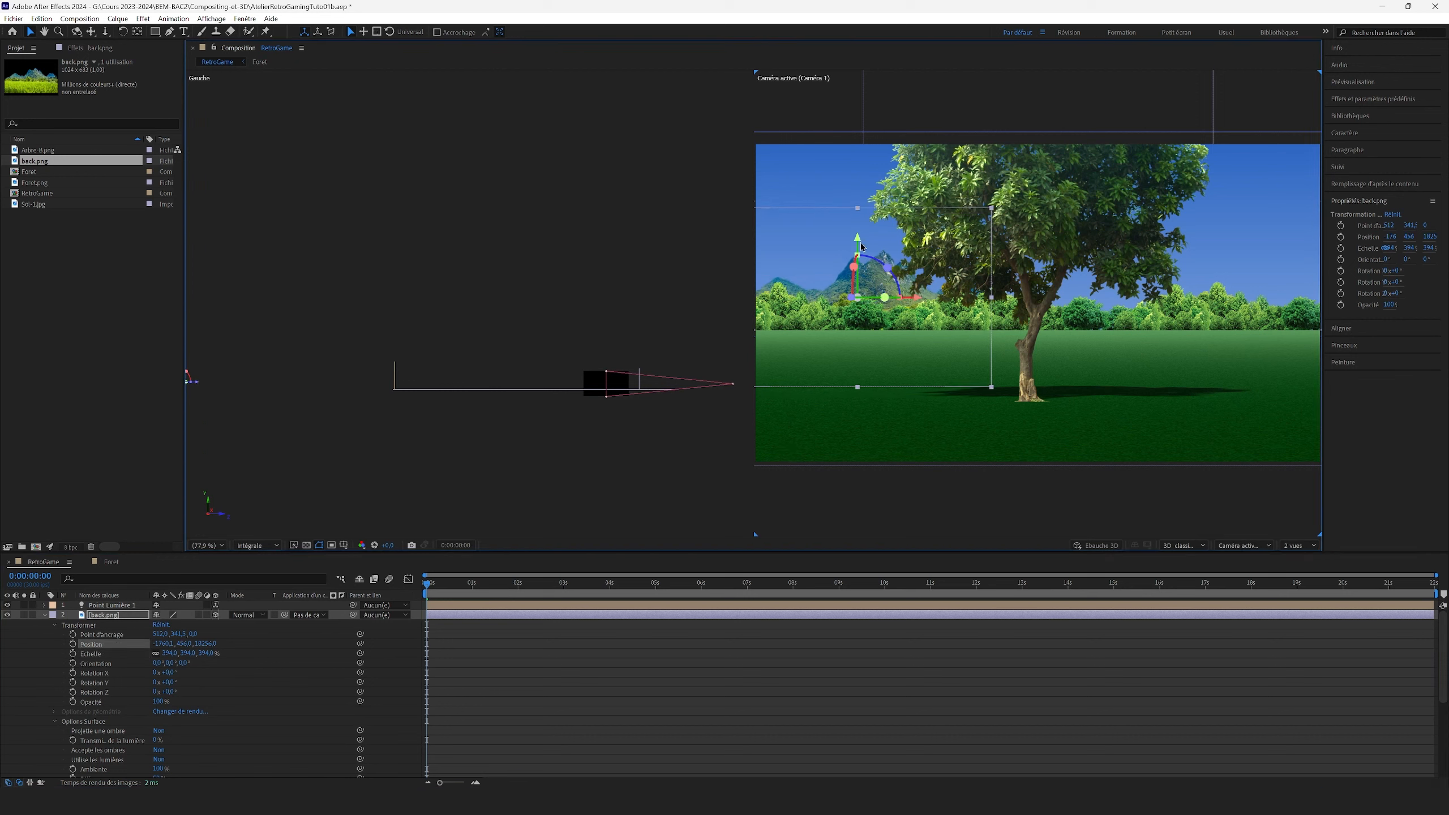
left_click_drag(169, 659, 230, 660)
Step: Check back.png's depth against the Ciel layer in the Gauche view and adjust the mountains' height
scroll(413, 425, "down", 3)
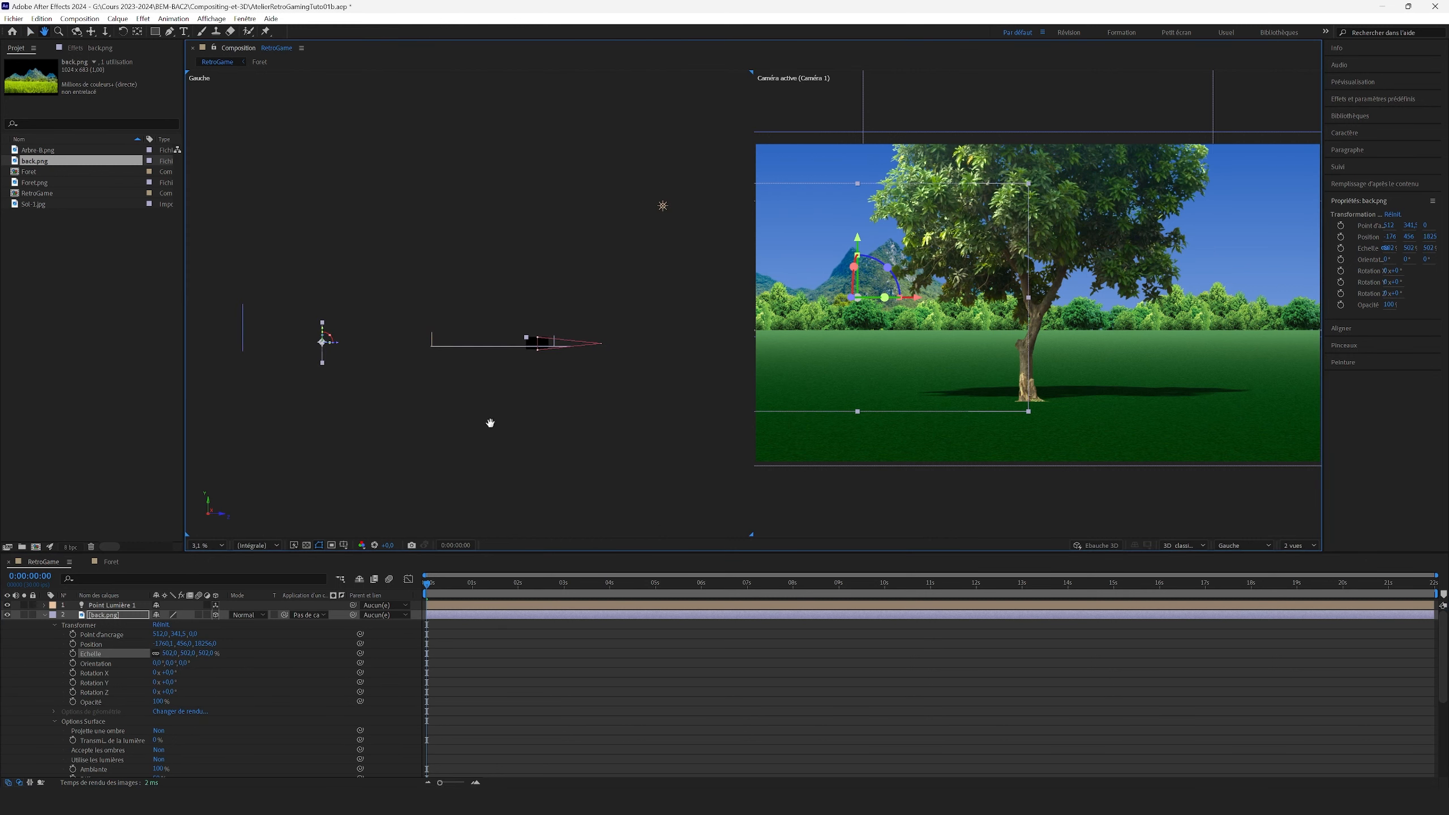
scroll(365, 379, "down", 3)
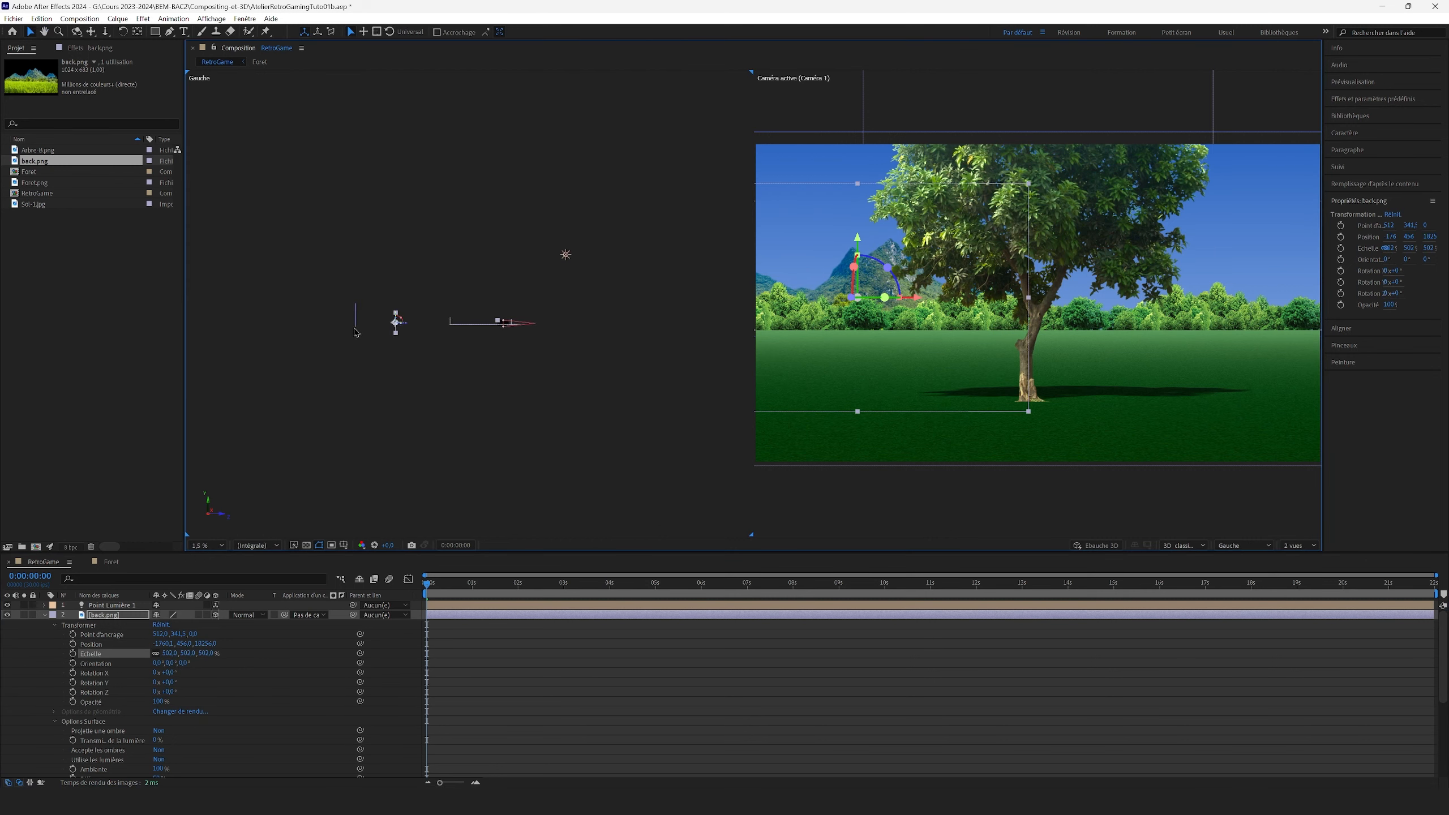
left_click(354, 309)
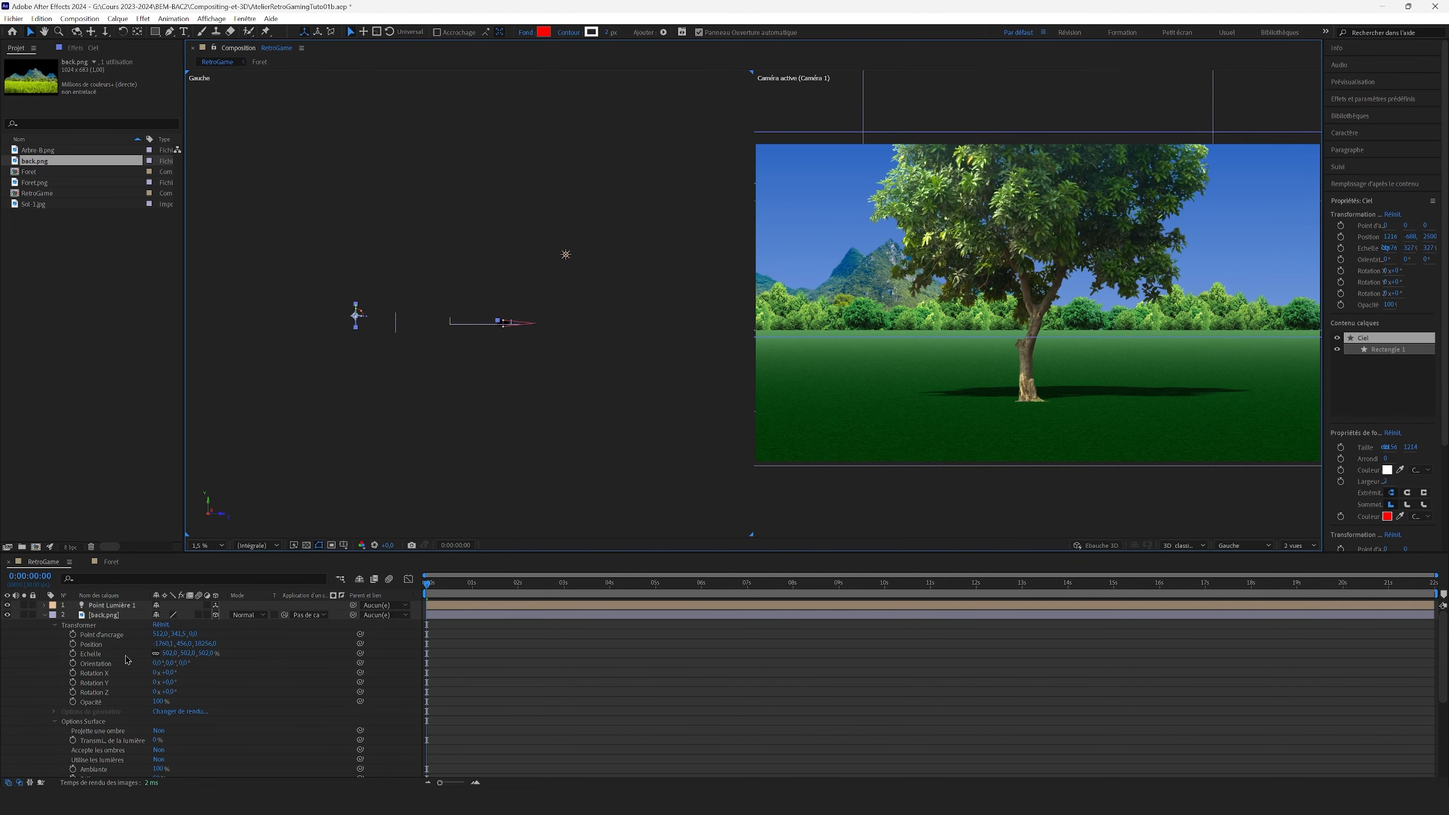
scroll(126, 660, "down", 4)
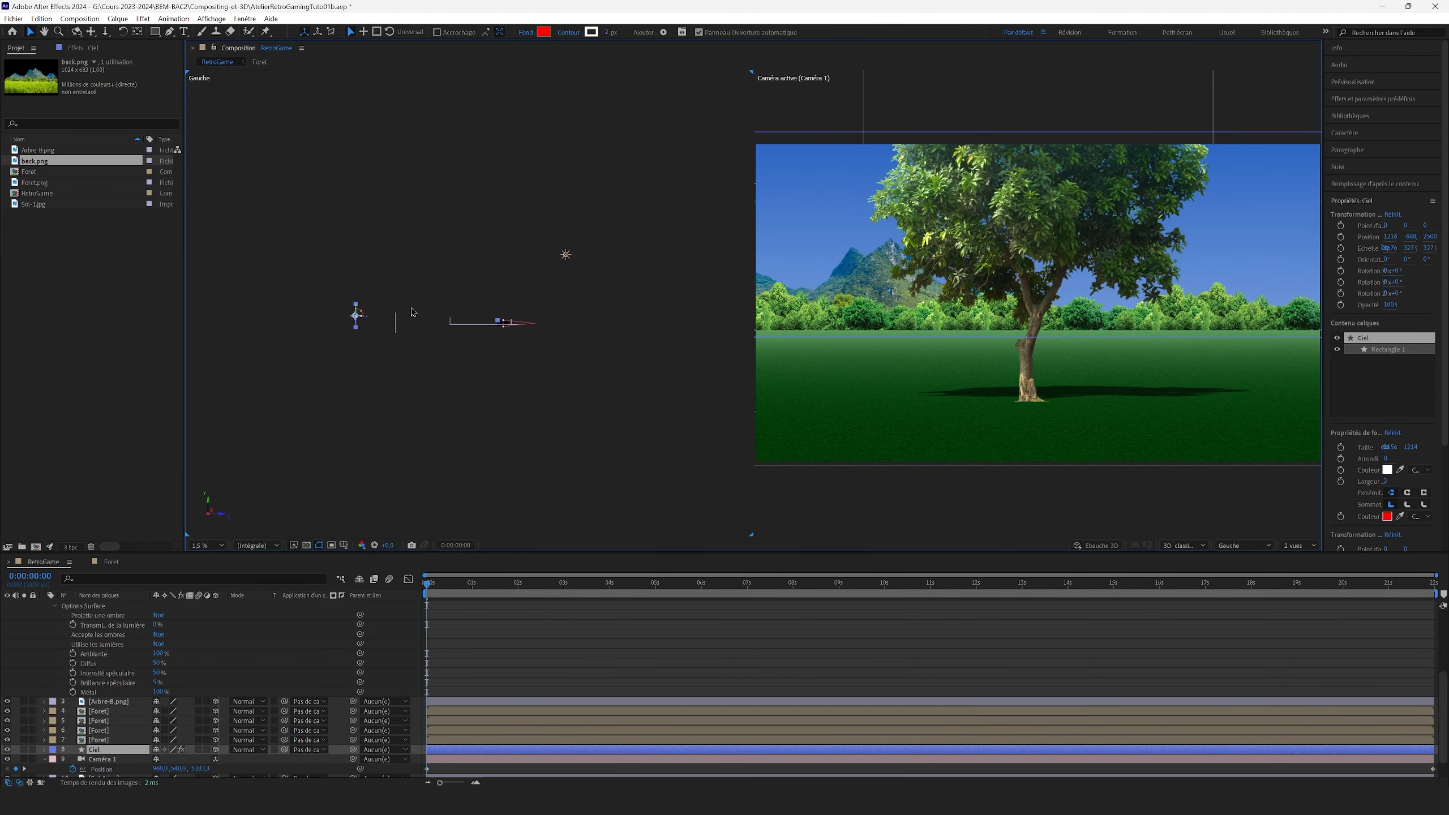
left_click(395, 320)
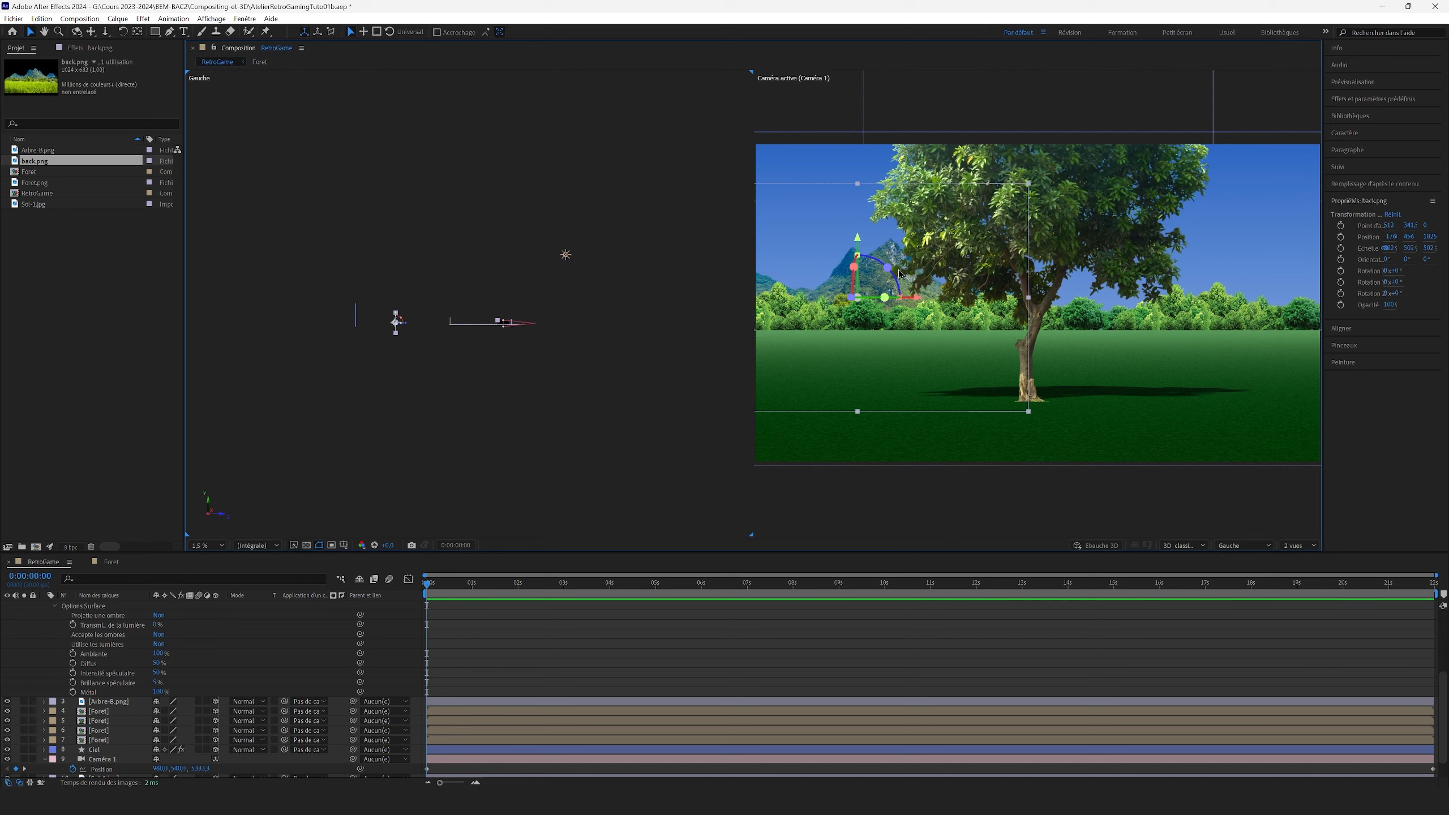
mouse_move(858, 245)
left_mouse_down()
mouse_move(858, 218)
mouse_move(861, 244)
left_mouse_up()
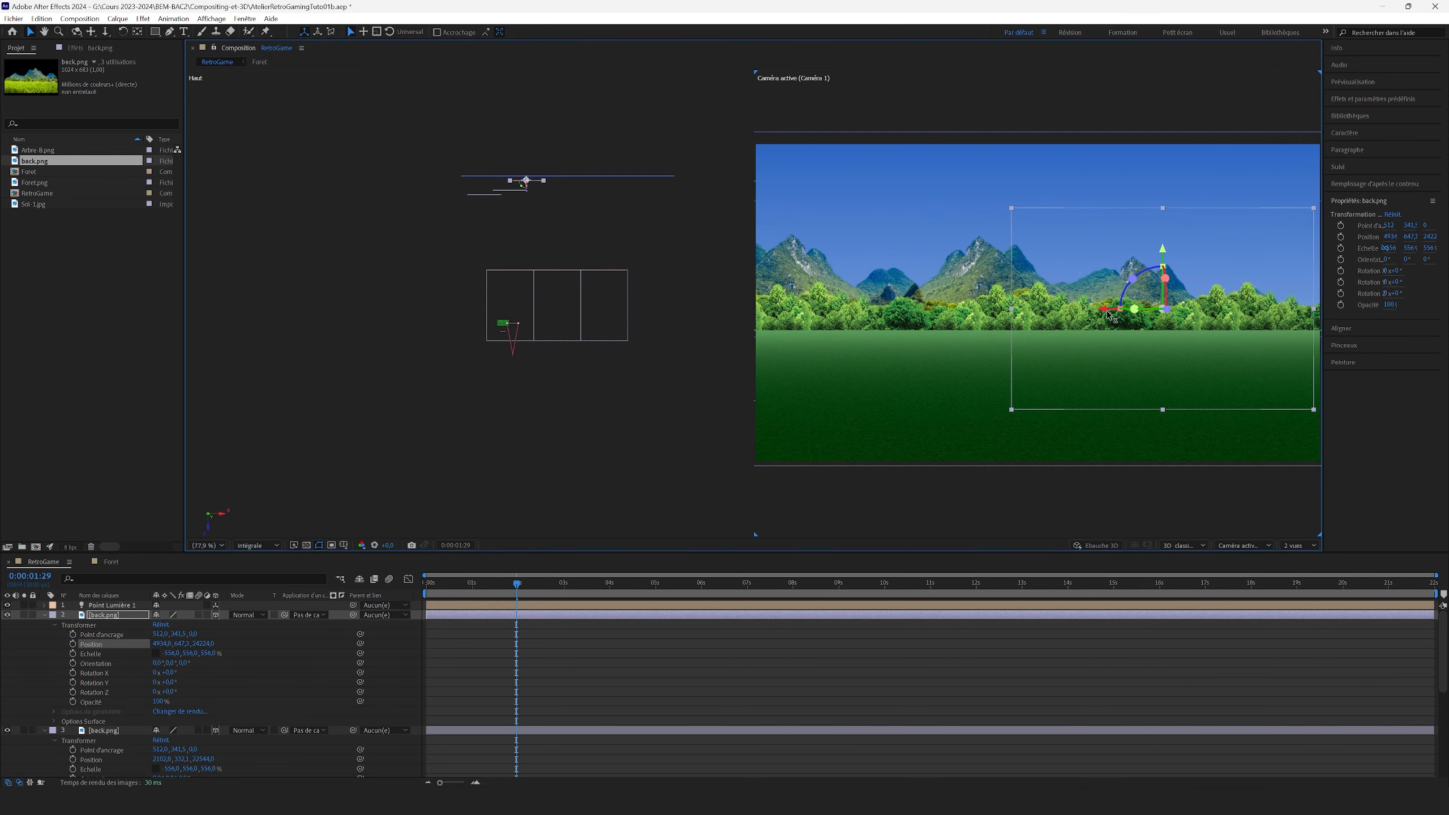
Step: Move the frontmost-listed back.png copy further right along the horizon and lower it slightly behind the forest
left_click_drag(1107, 315, 1176, 326)
left_click_drag(1236, 263, 1237, 253)
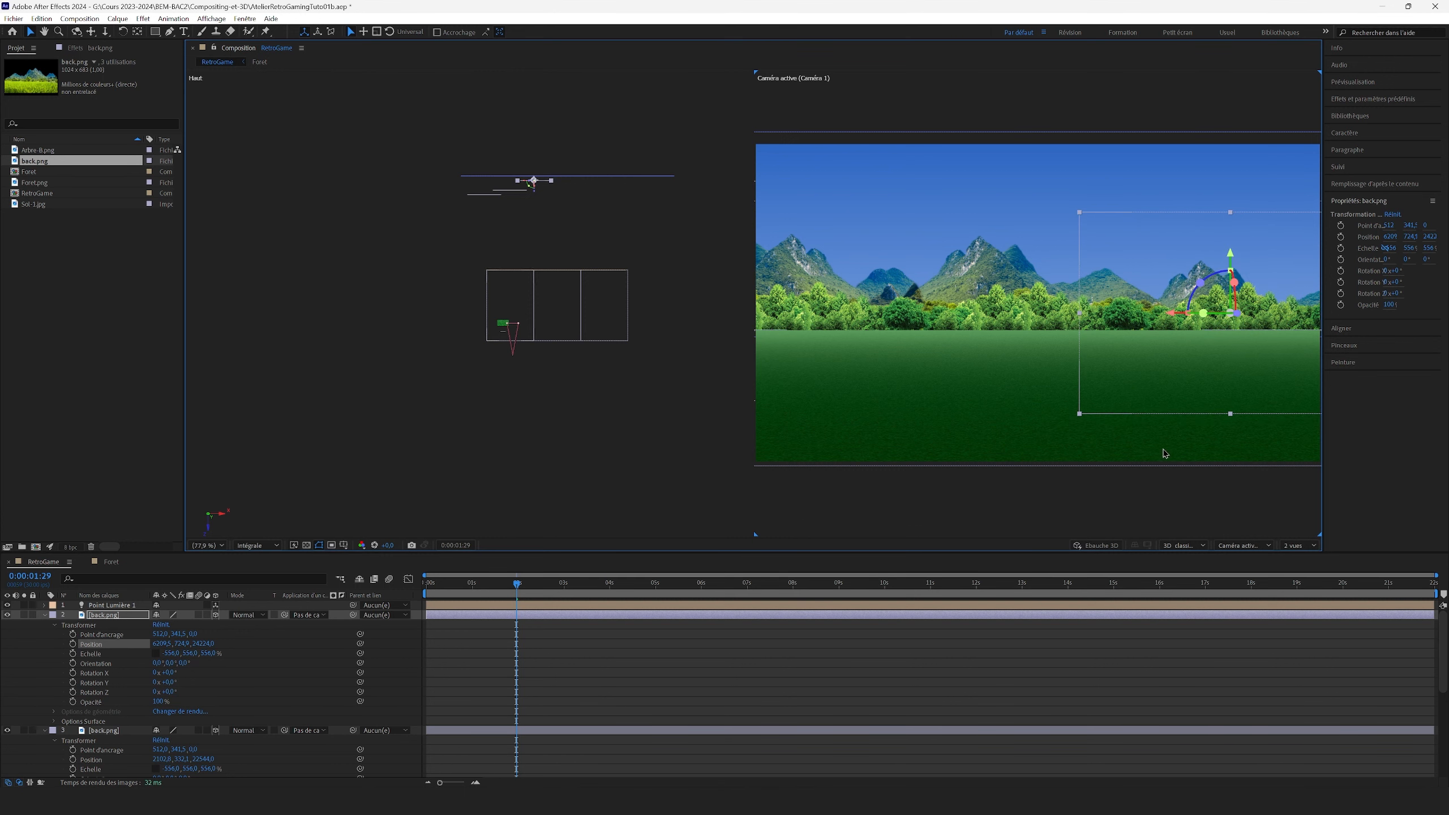
Step: Move the Arbre-A.png tree sideways to the right and closer to the camera in the Haut view
left_click_drag(519, 587, 793, 645)
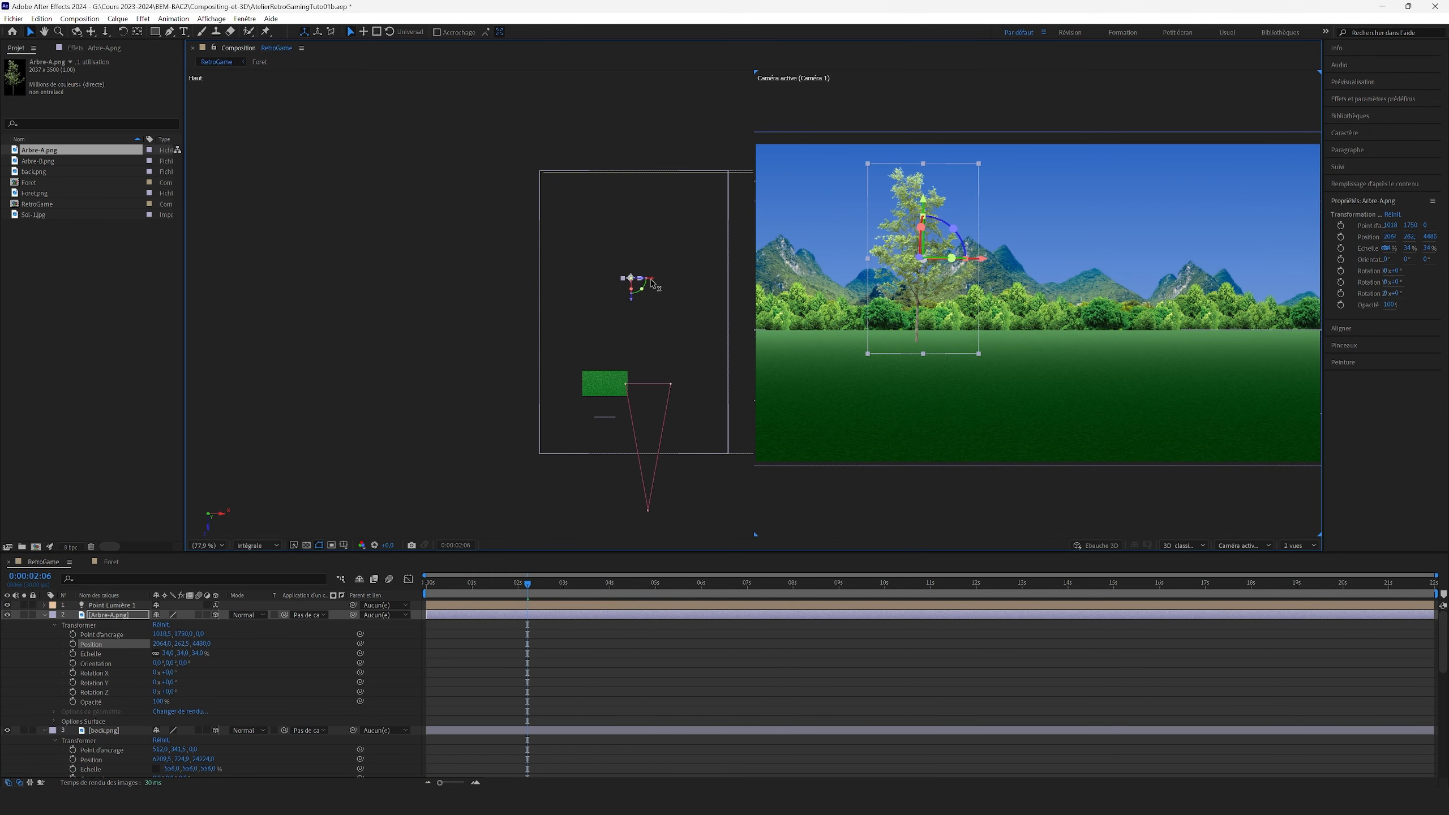
left_click_drag(652, 283, 659, 333)
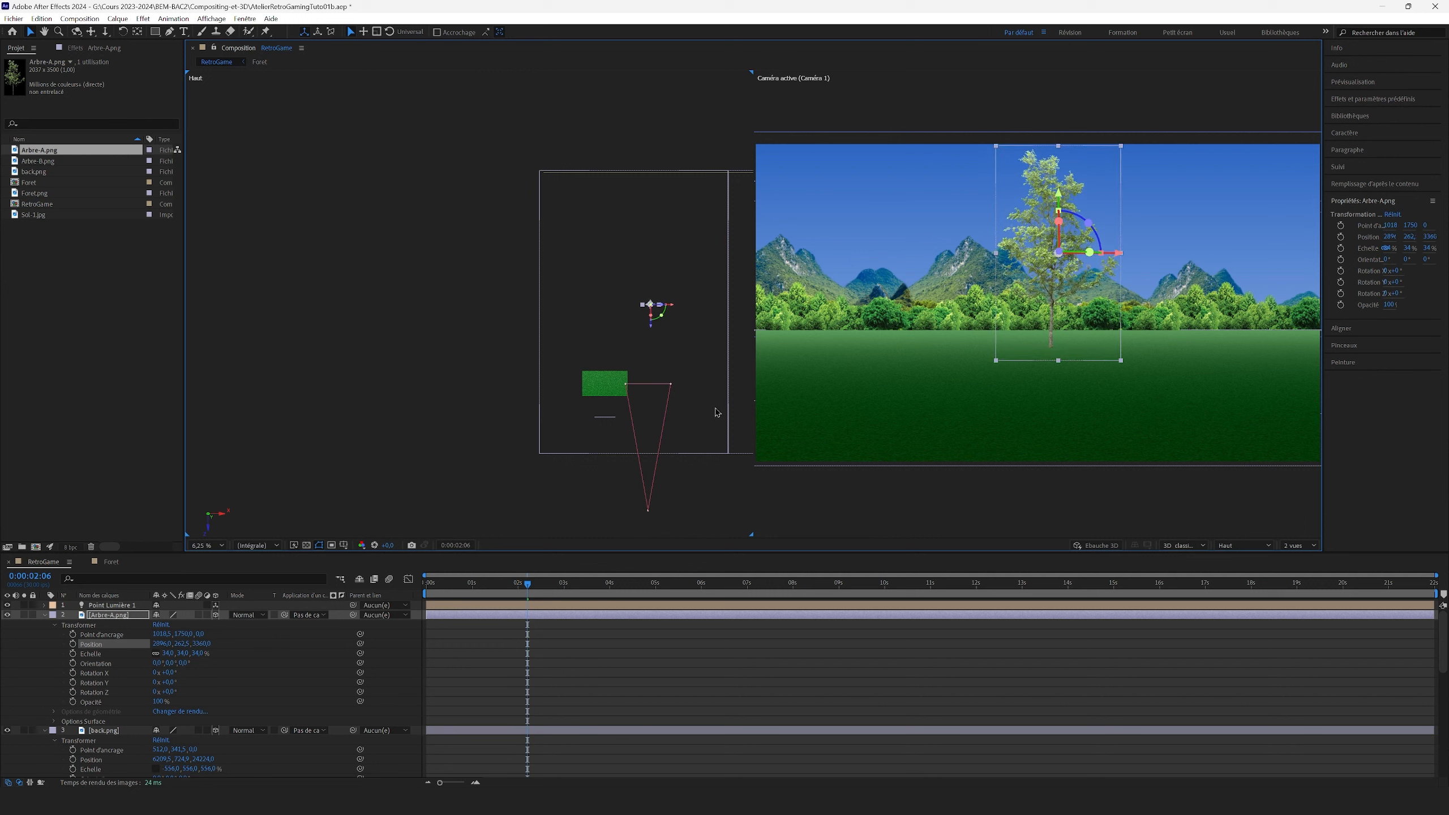
Step: Set Projette une ombre to Oui for Arbre-A.png and lower its Diffus and Intensité spéculaire surface values
left_click(54, 722)
scroll(154, 735, "down", 2)
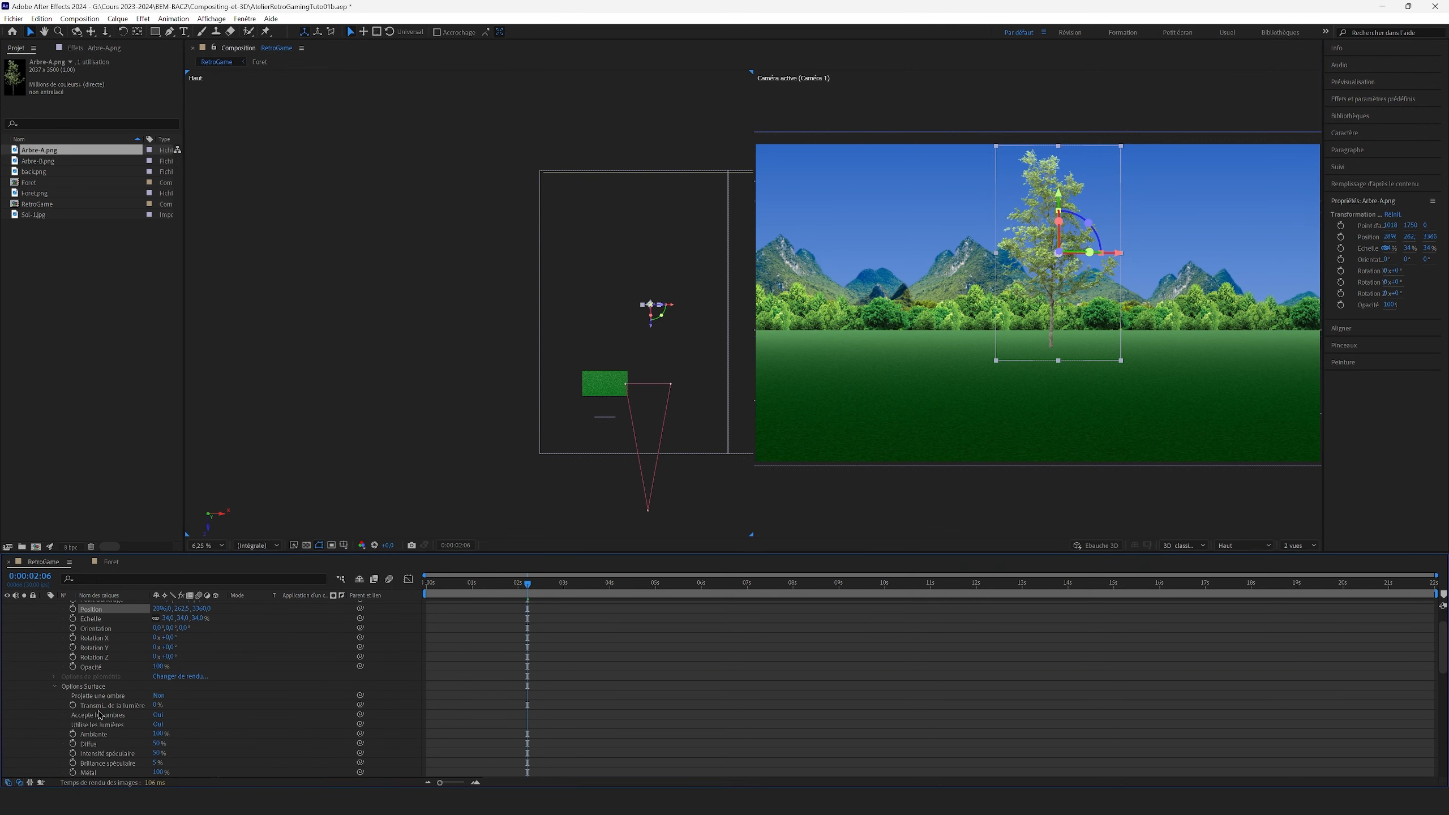
scroll(120, 725, "down", 2)
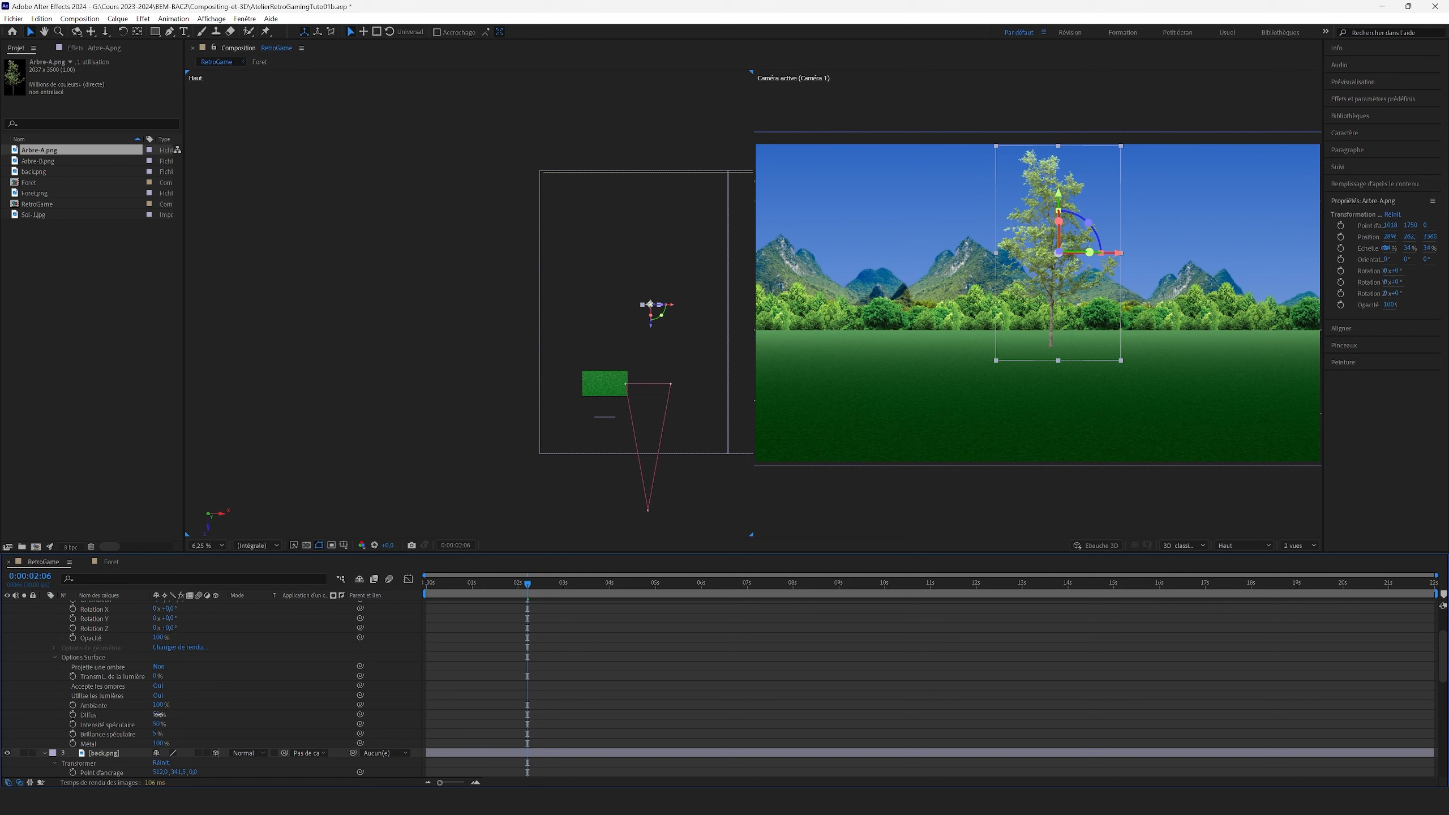
left_click_drag(157, 715, 150, 715)
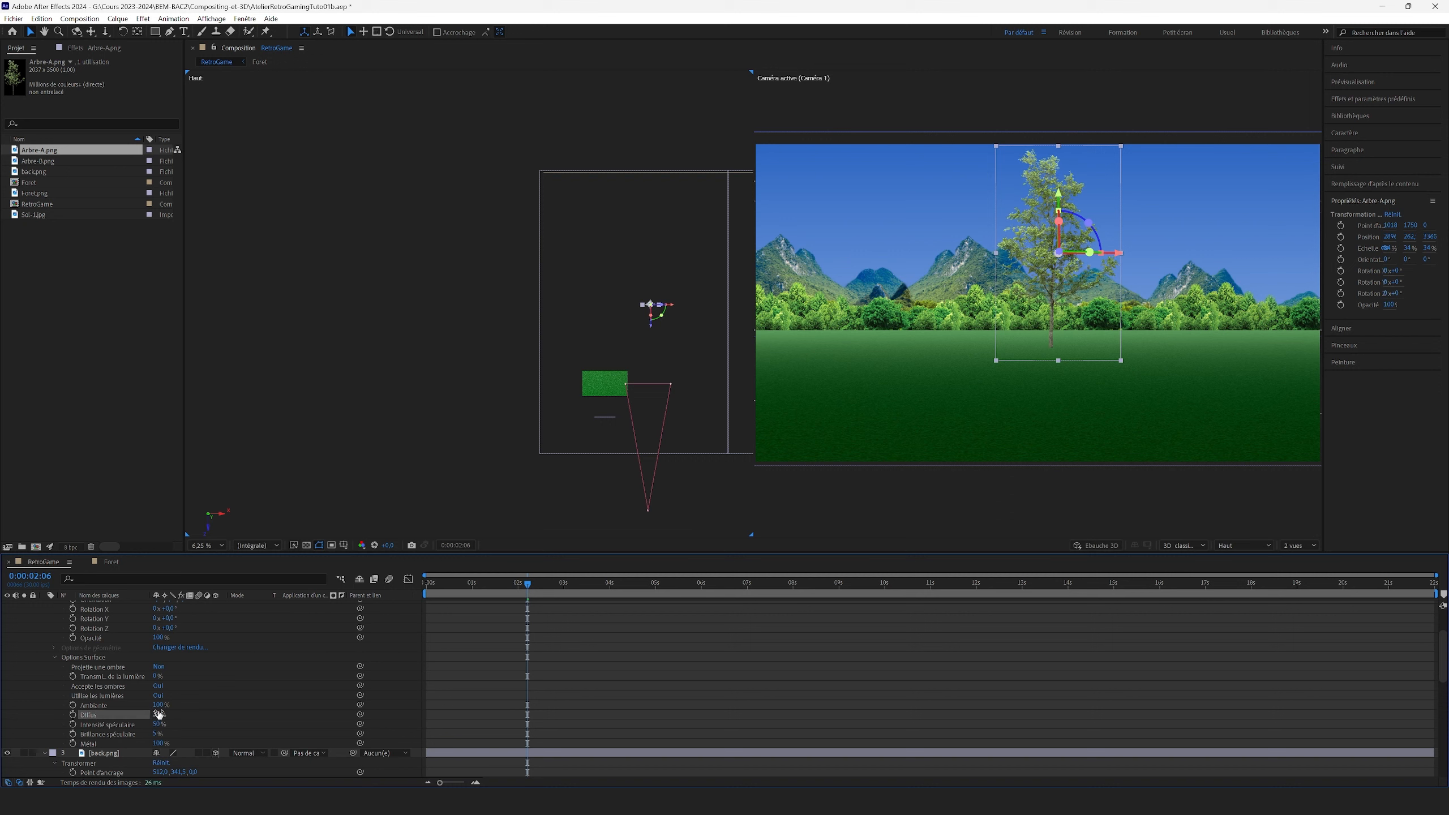
left_click(158, 667)
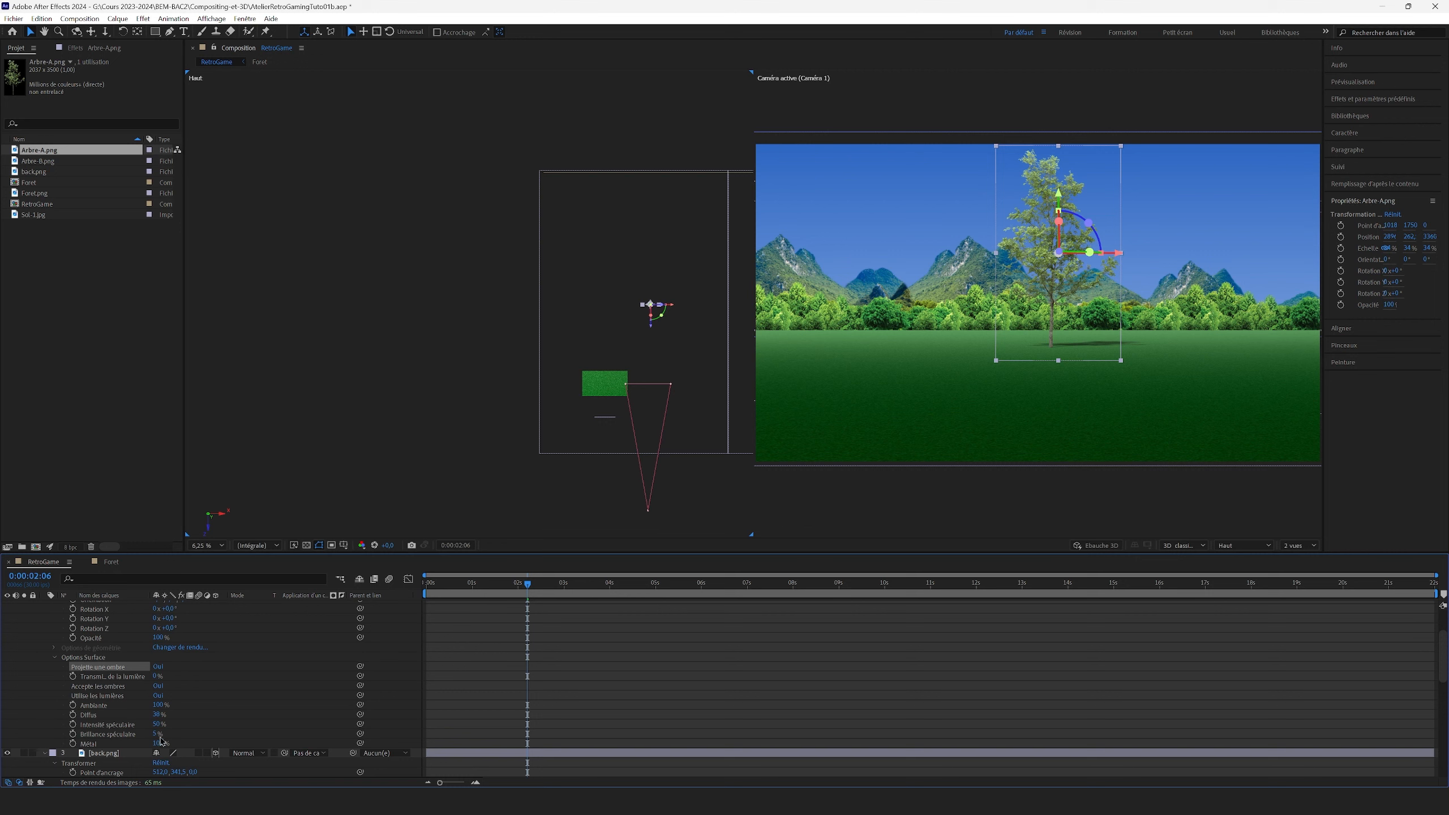
left_click_drag(157, 724, 135, 724)
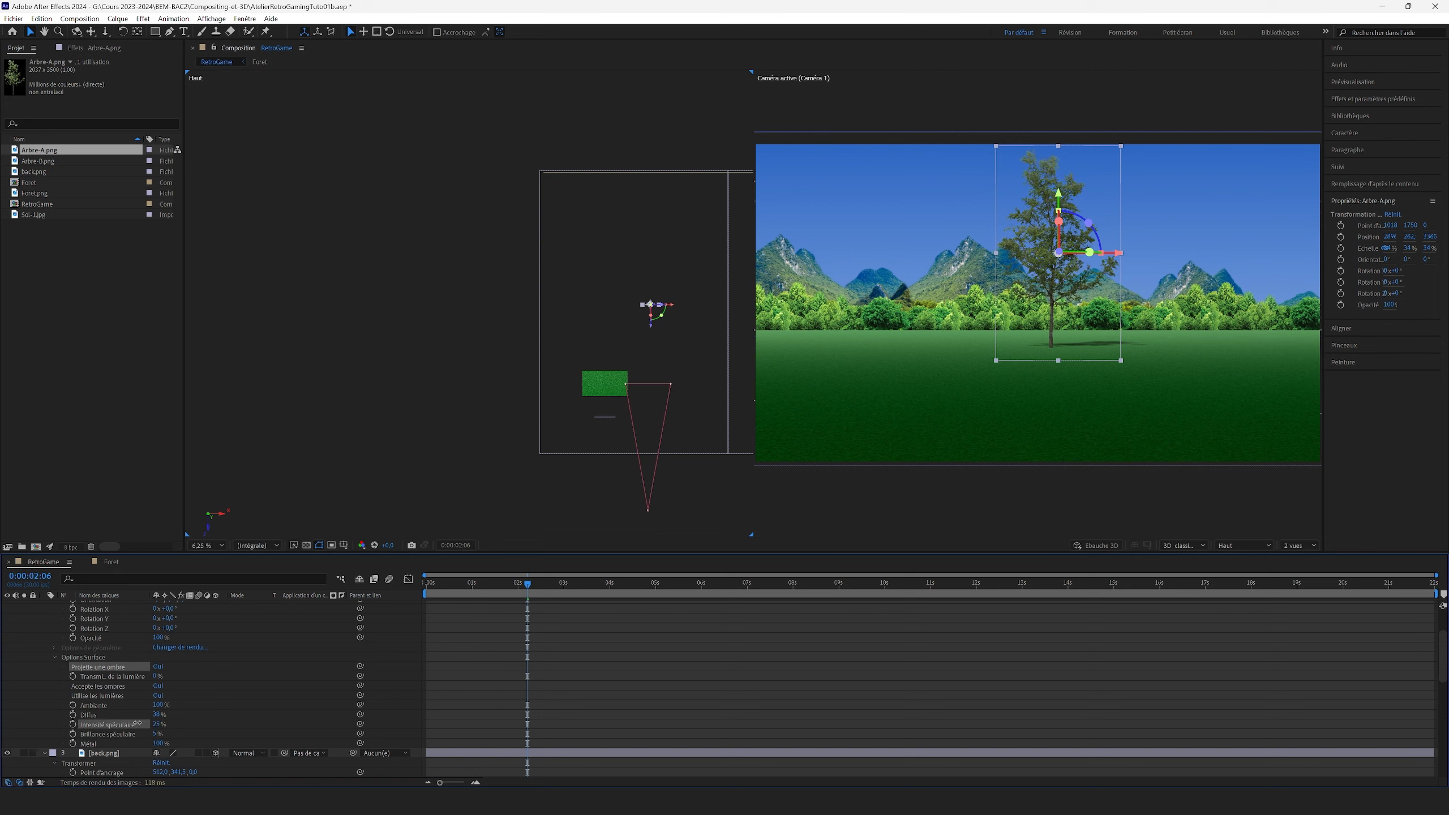
left_click_drag(145, 723, 145, 724)
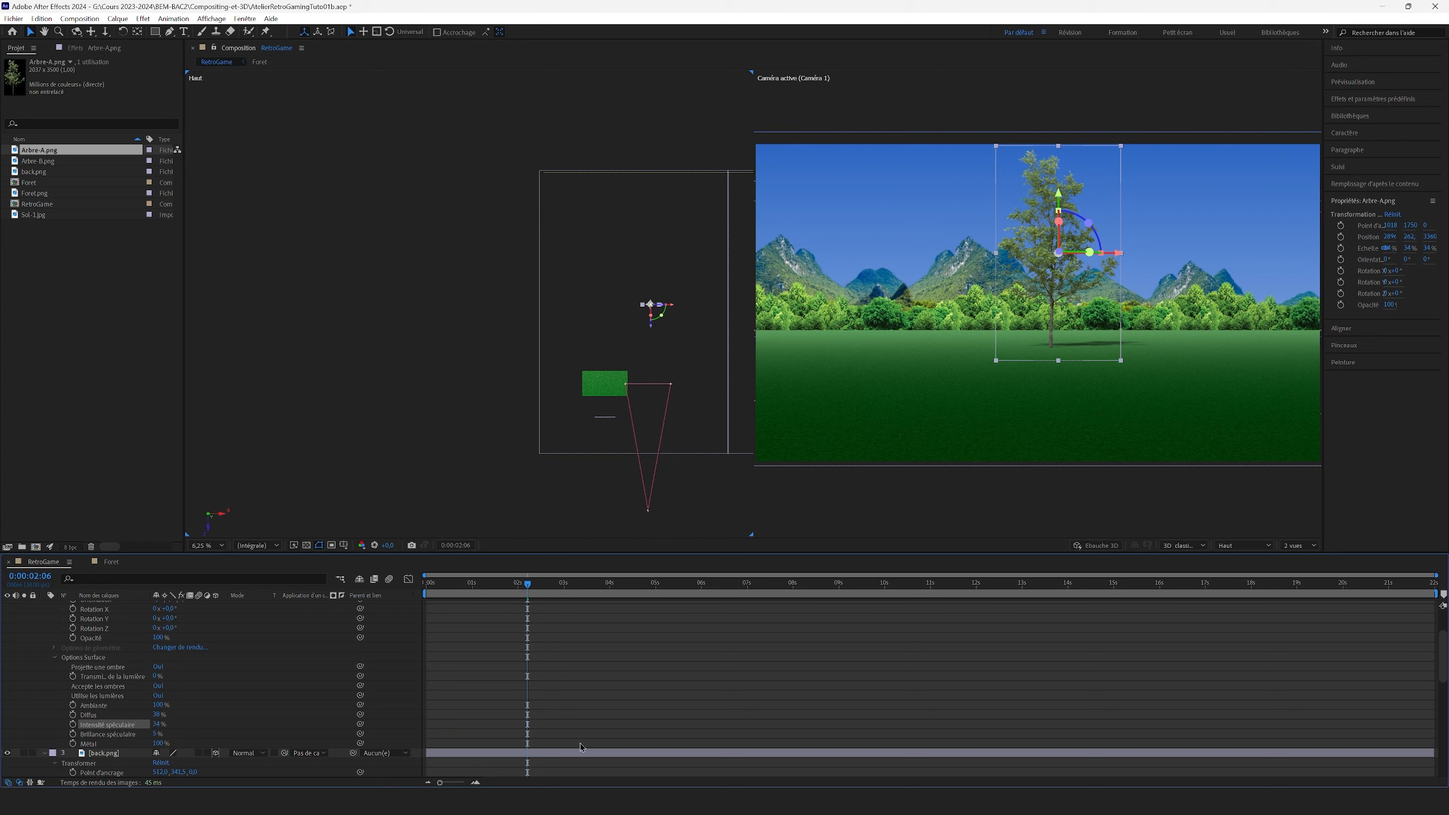
left_click(590, 664)
mouse_move(526, 584)
left_mouse_down()
mouse_move(427, 583)
mouse_move(530, 590)
left_mouse_up()
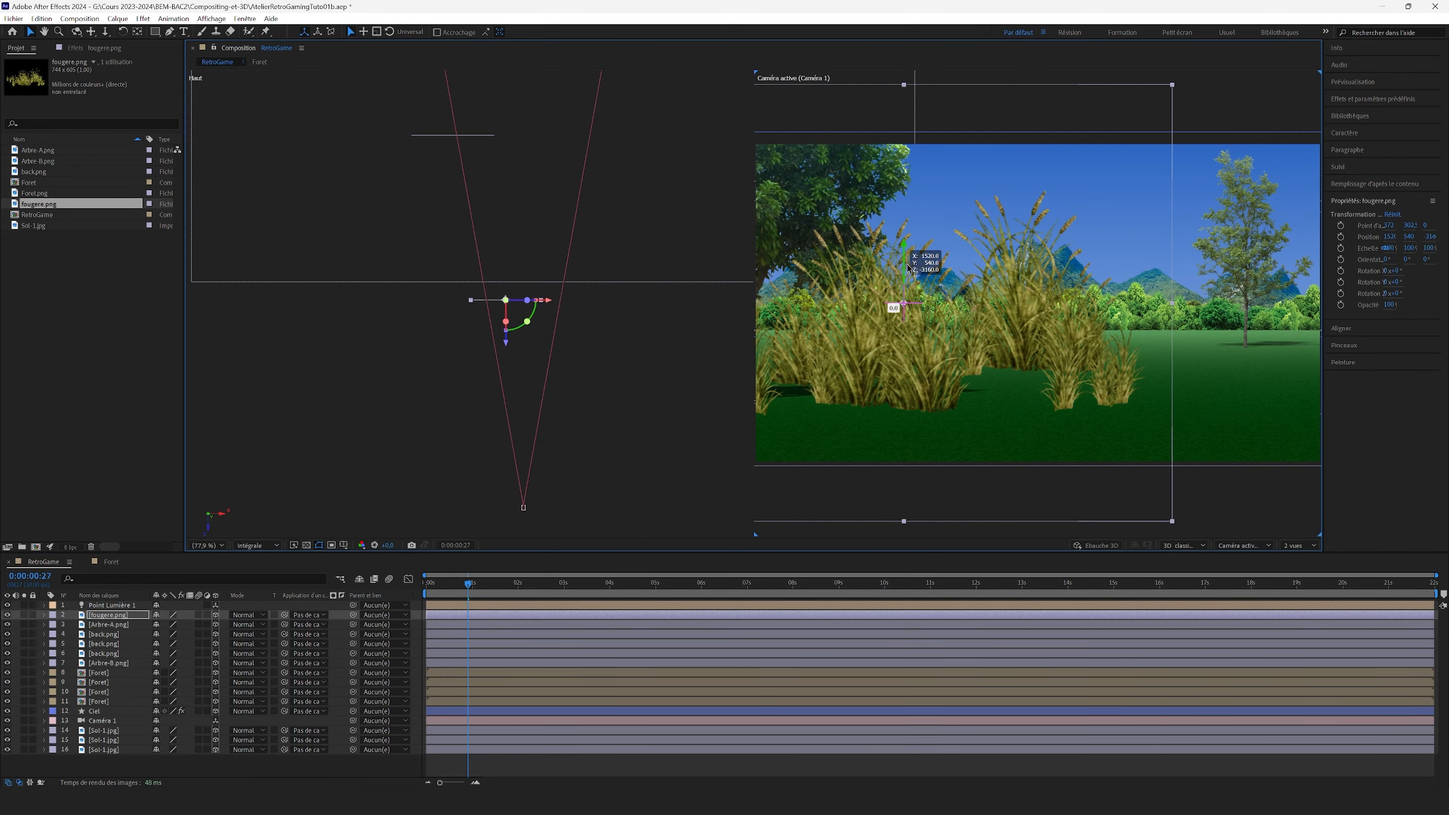
Step: Lower the fougere.png grasses into the foreground of the camera frame and adjust their placement in the Gauche view
left_click_drag(907, 257, 873, 371)
left_click_drag(912, 420, 942, 399)
left_click_drag(850, 465, 814, 483)
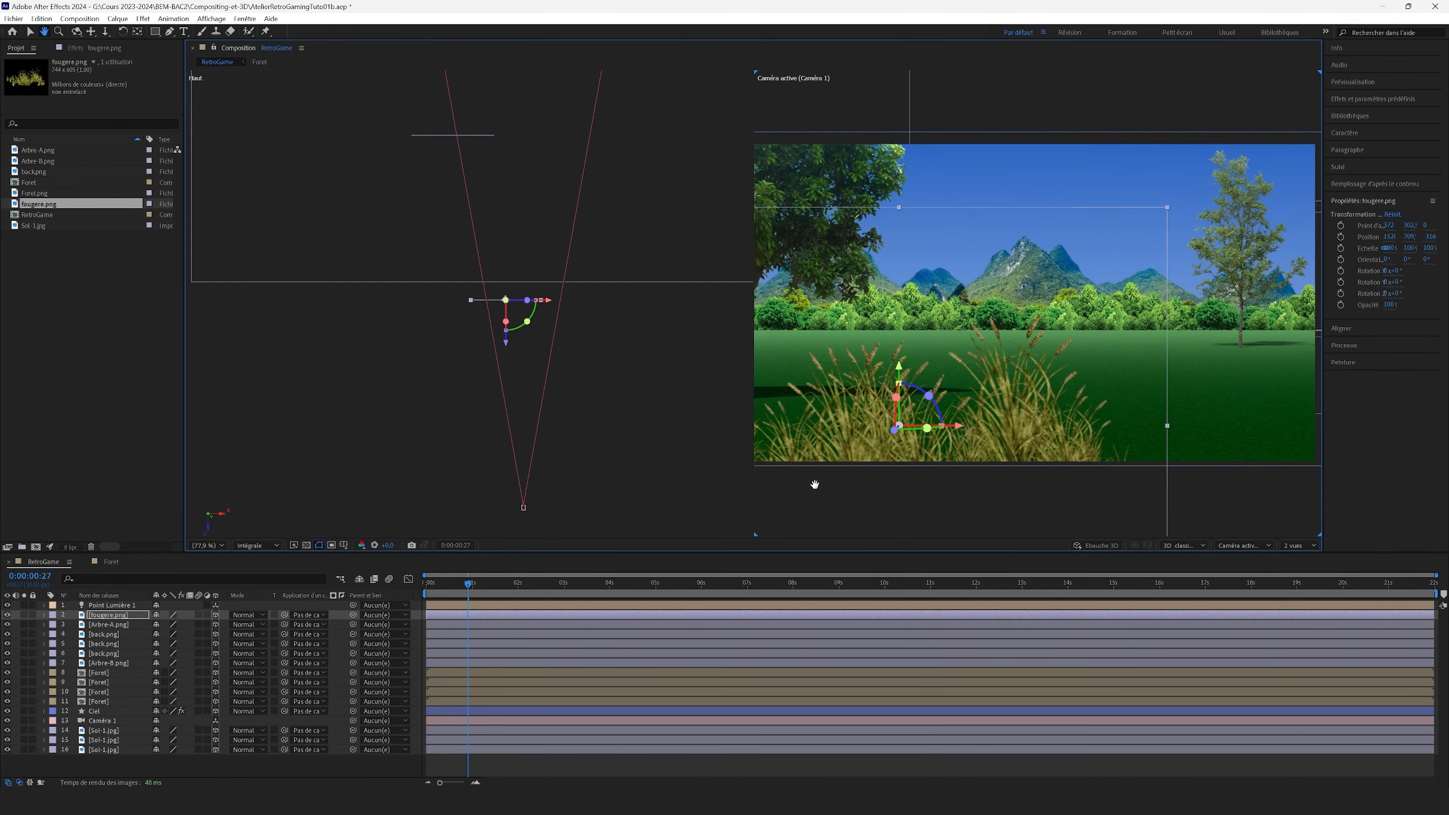
left_click(522, 339)
left_click(1239, 545)
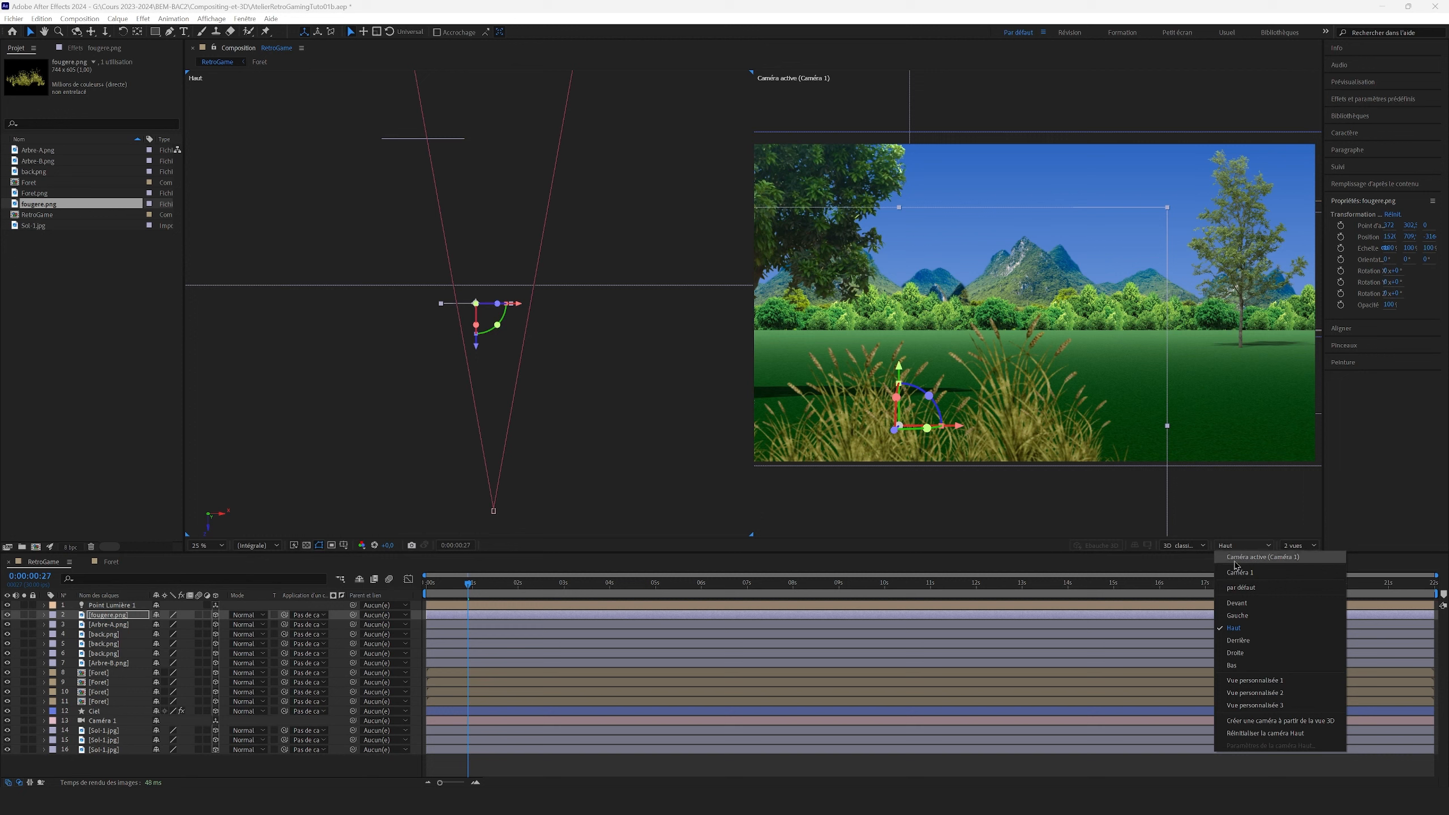
left_click(1237, 615)
scroll(519, 290, "up", 5)
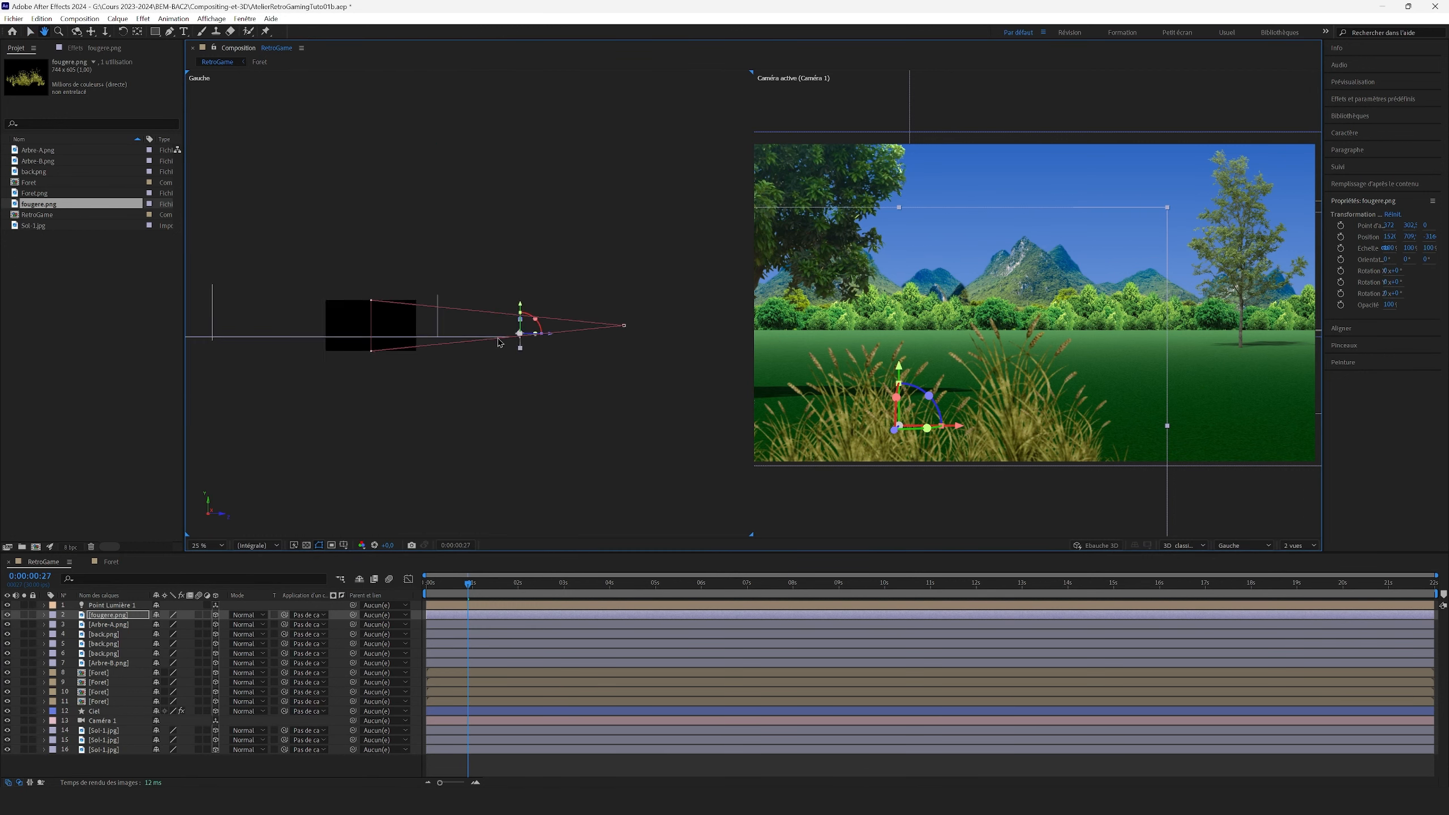
scroll(649, 318, "down", 1)
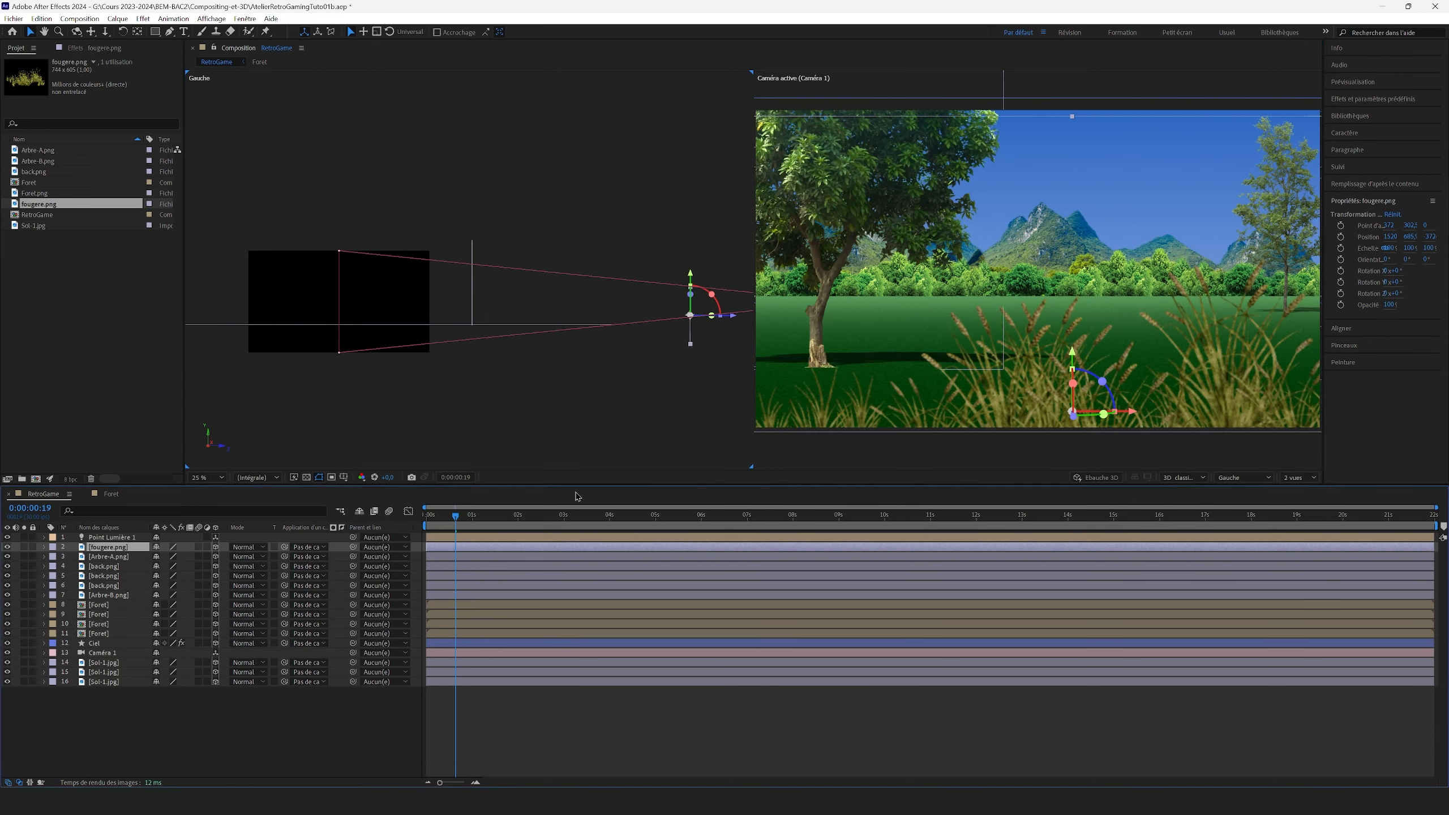
Step: Apply a Flou gaussien effect to fougere.png and increase its Flou amount to soften the foreground
right_click(122, 548)
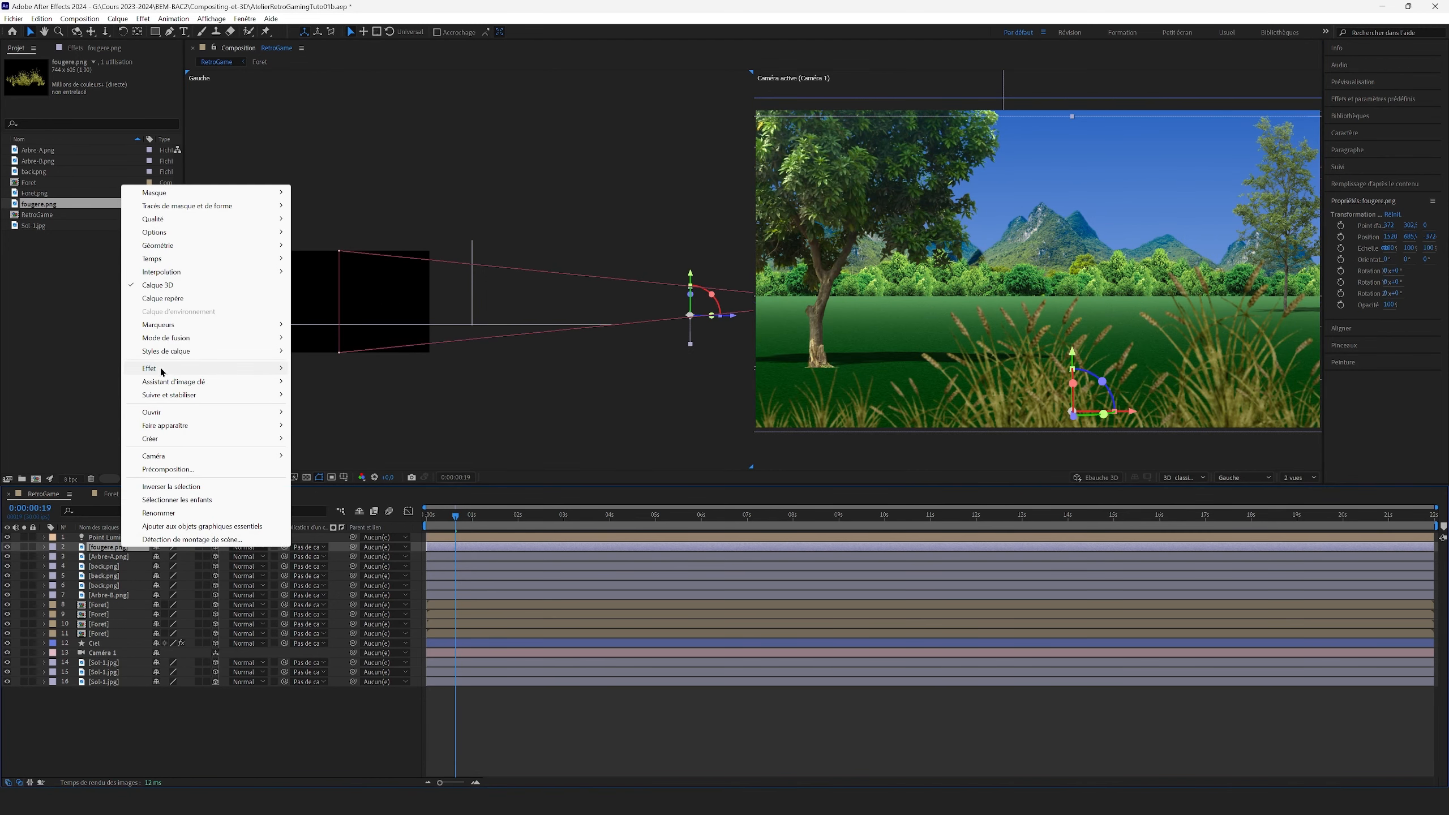
mouse_move(163, 370)
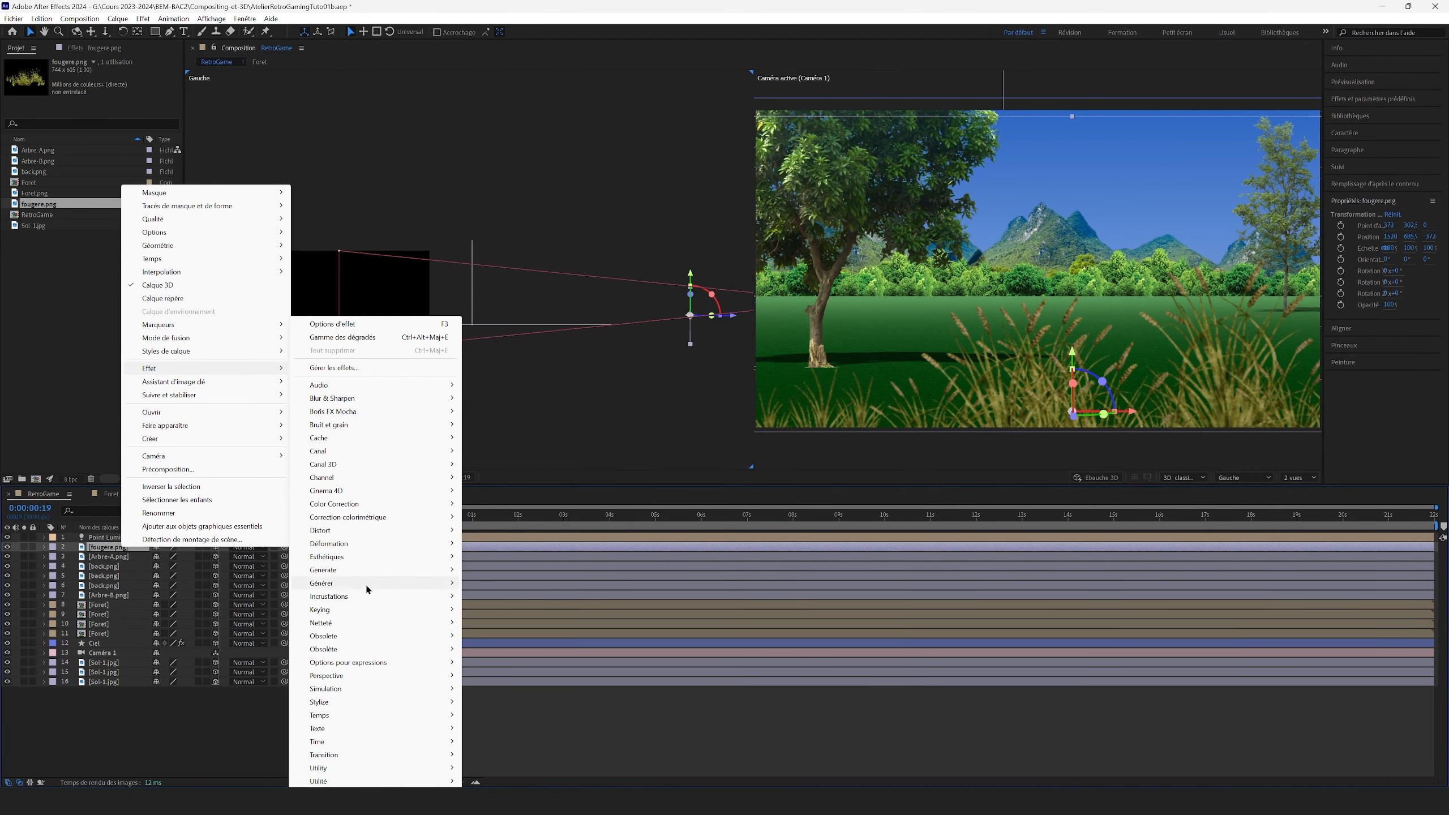
mouse_move(346, 620)
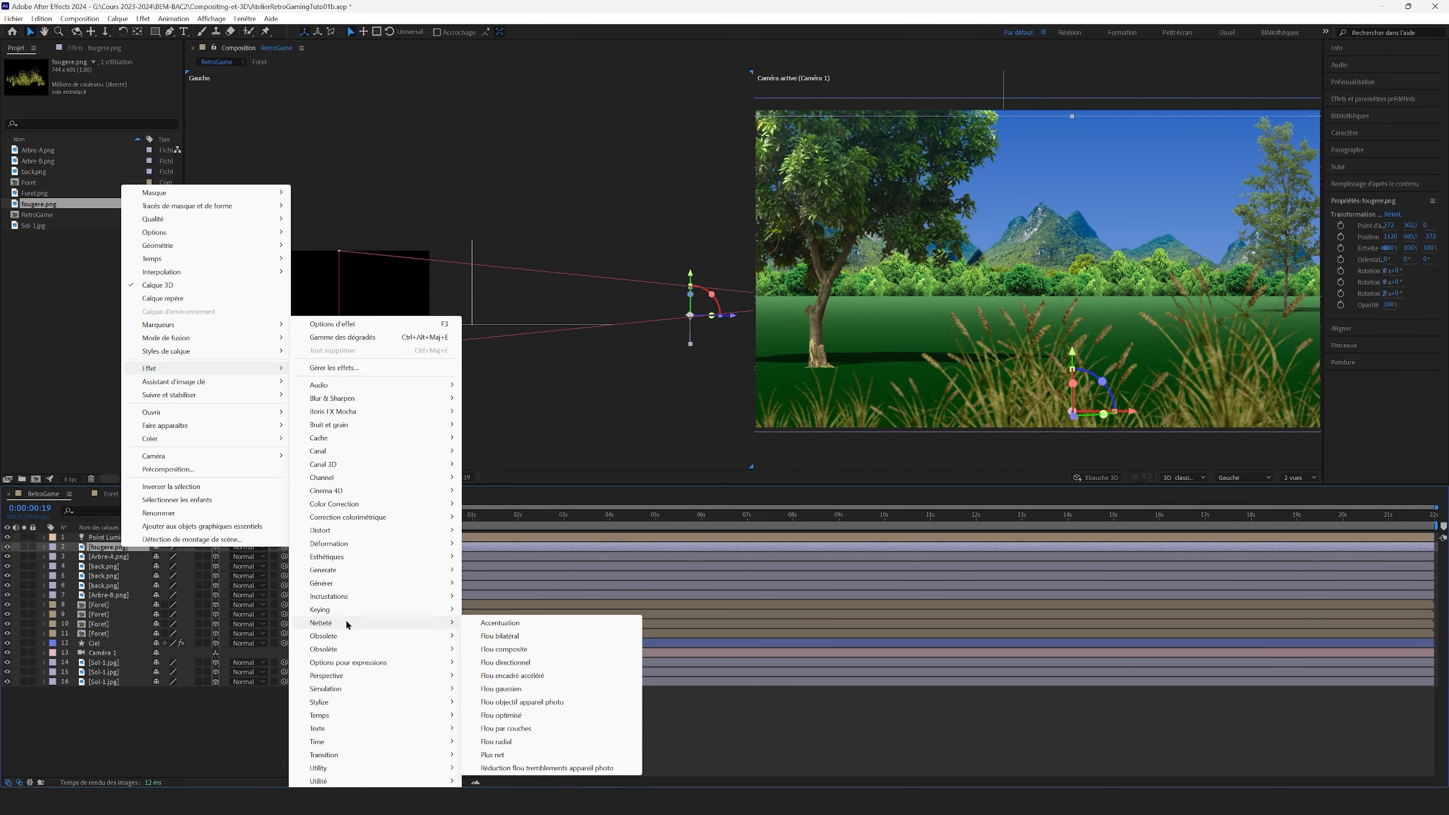
left_click(503, 689)
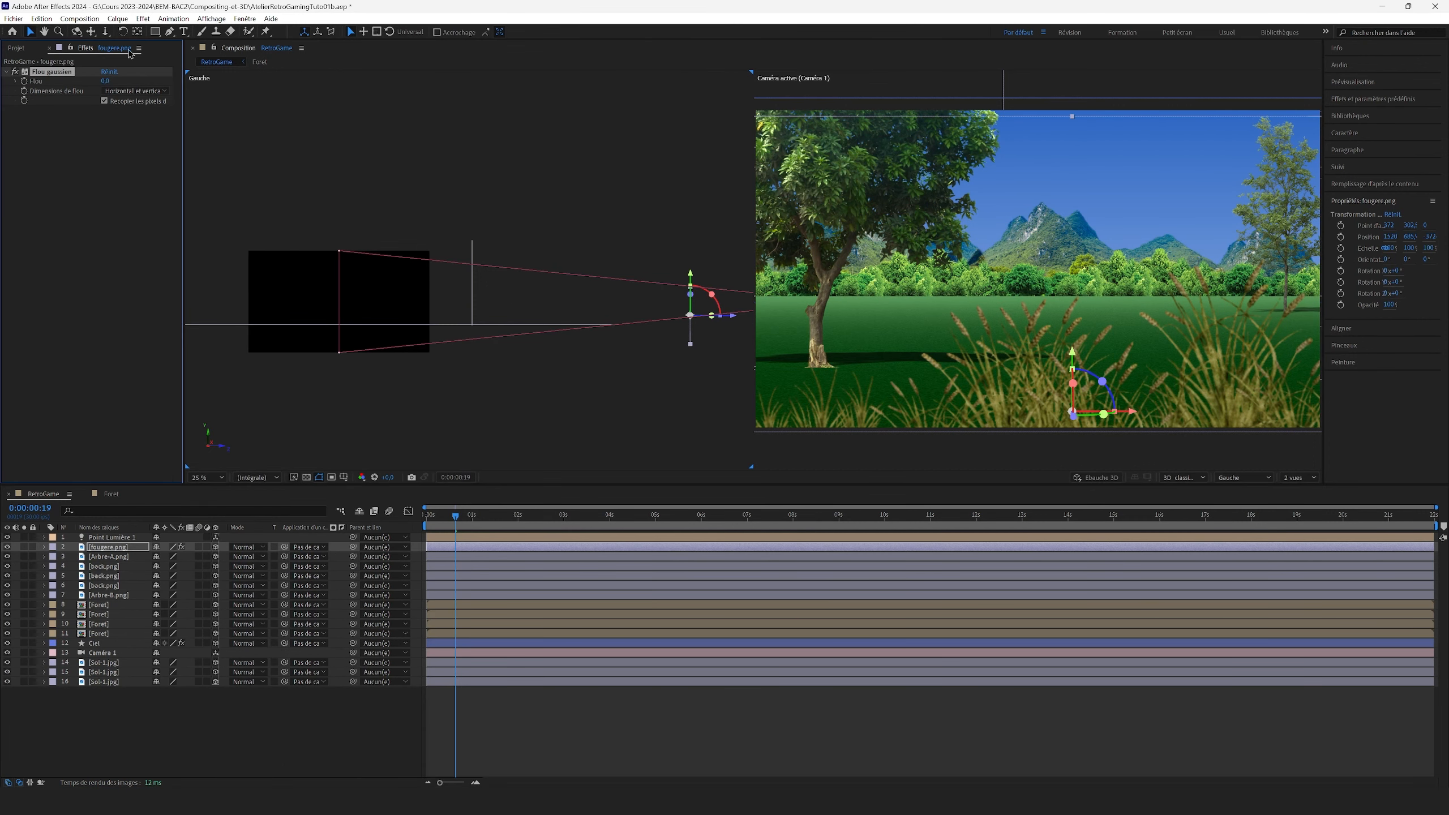
left_click_drag(109, 81, 121, 82)
left_click_drag(132, 85, 159, 91)
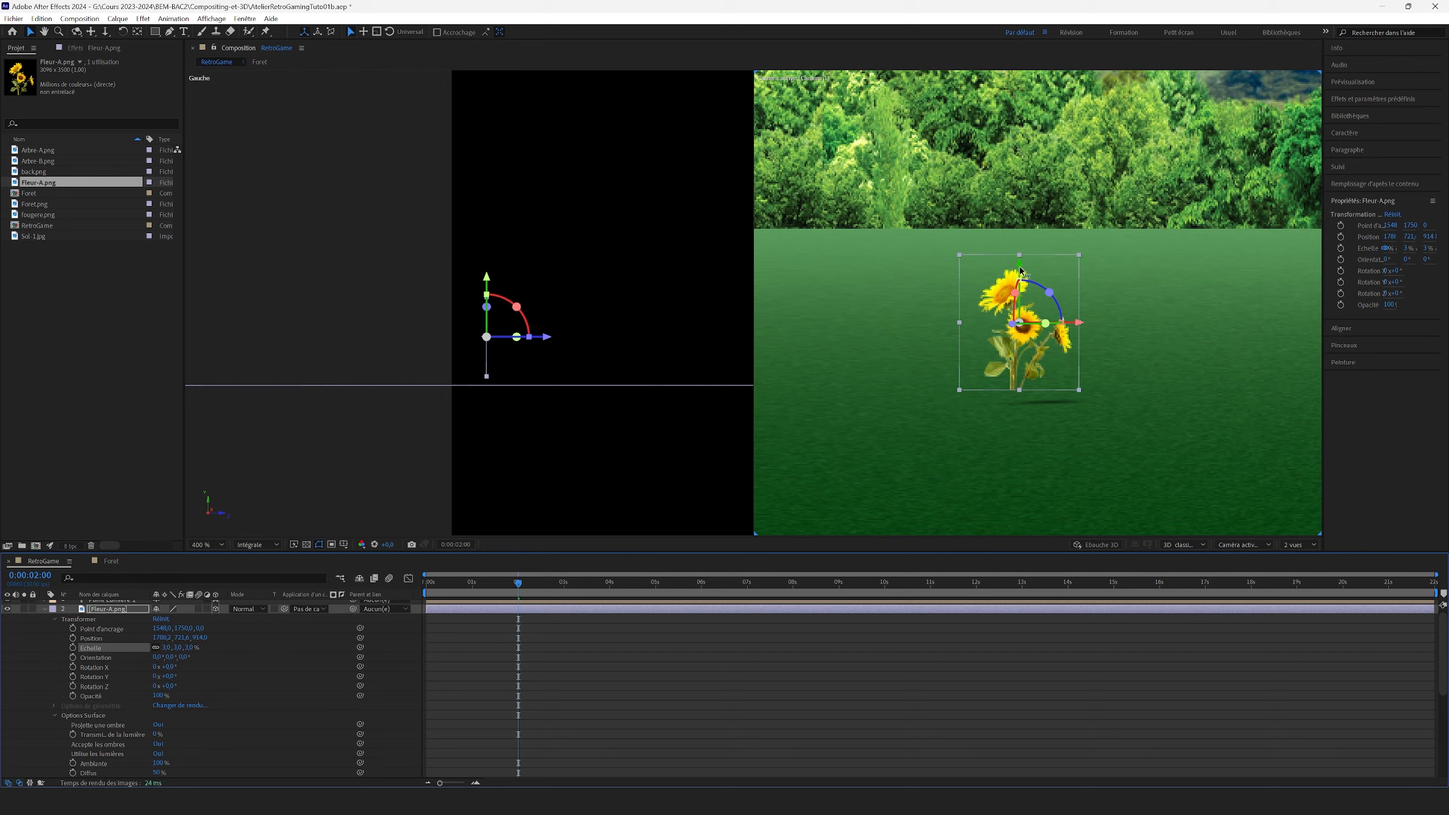
Step: Lower the Fleur-A.png sunflowers to about Y 733 so their stems meet the ground, and inspect the contact up close
left_click_drag(1021, 271, 1020, 287)
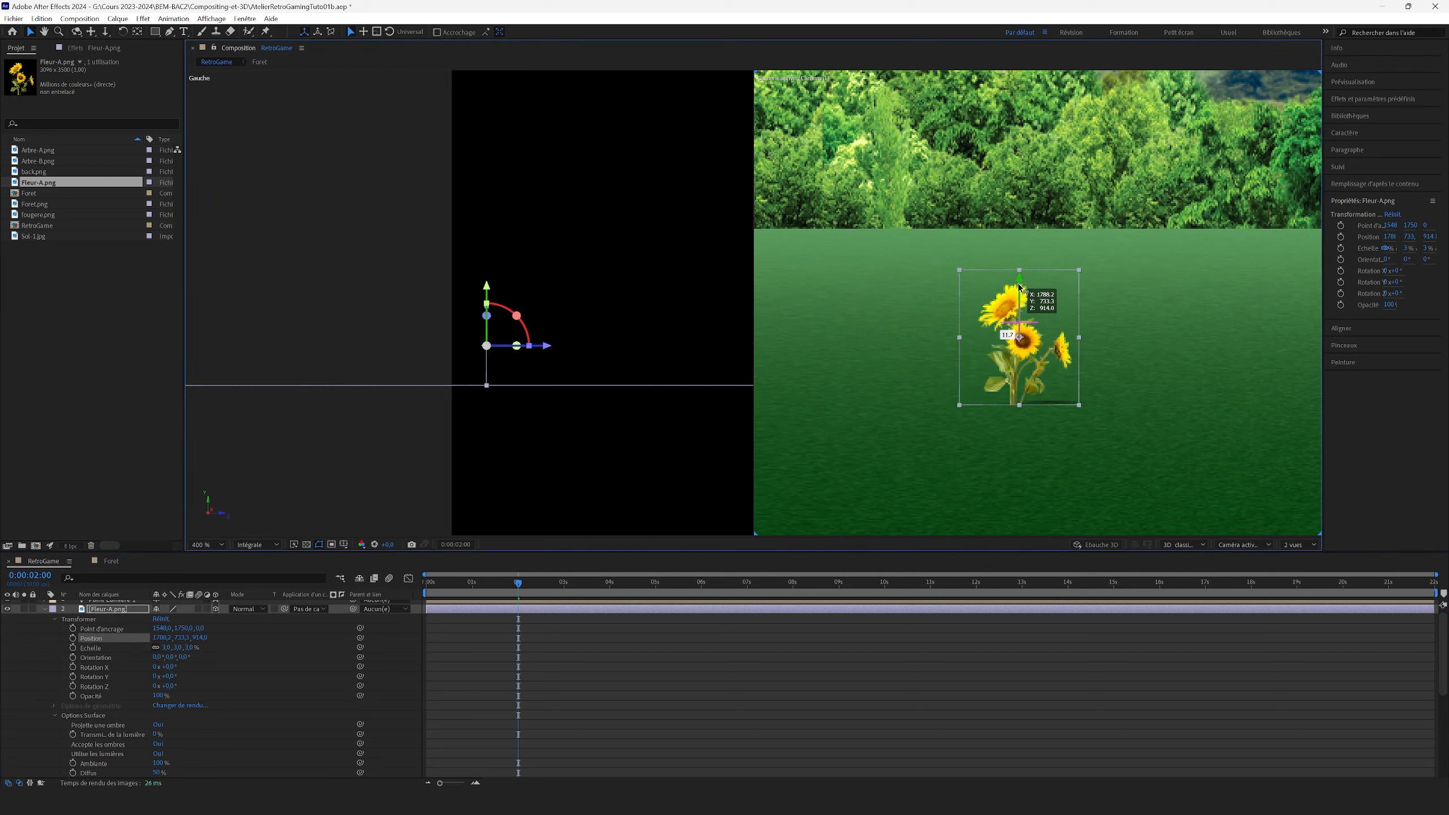
left_click(1050, 697)
left_click(1018, 377)
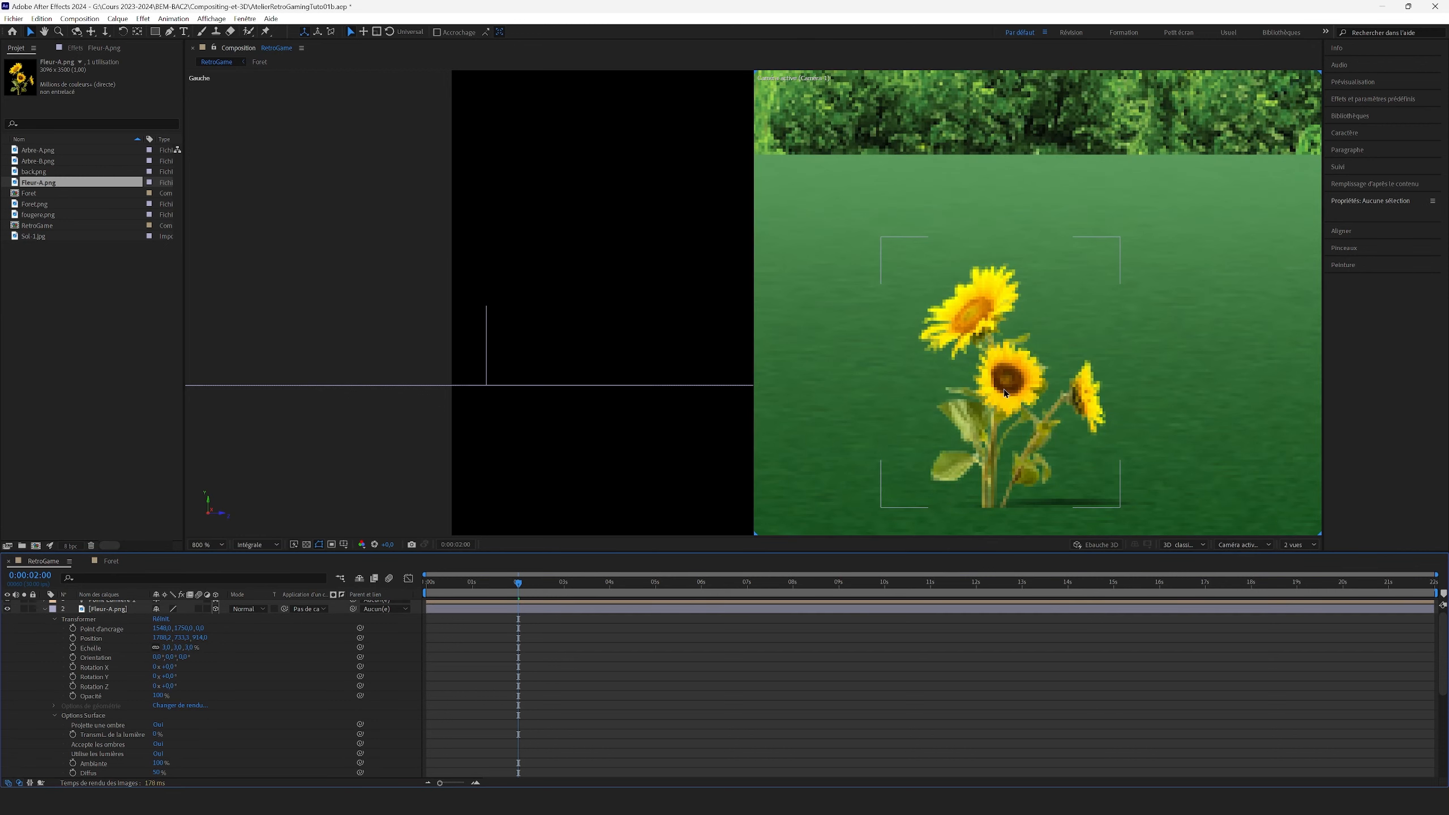
key("period")
left_click_drag(1007, 316, 996, 322)
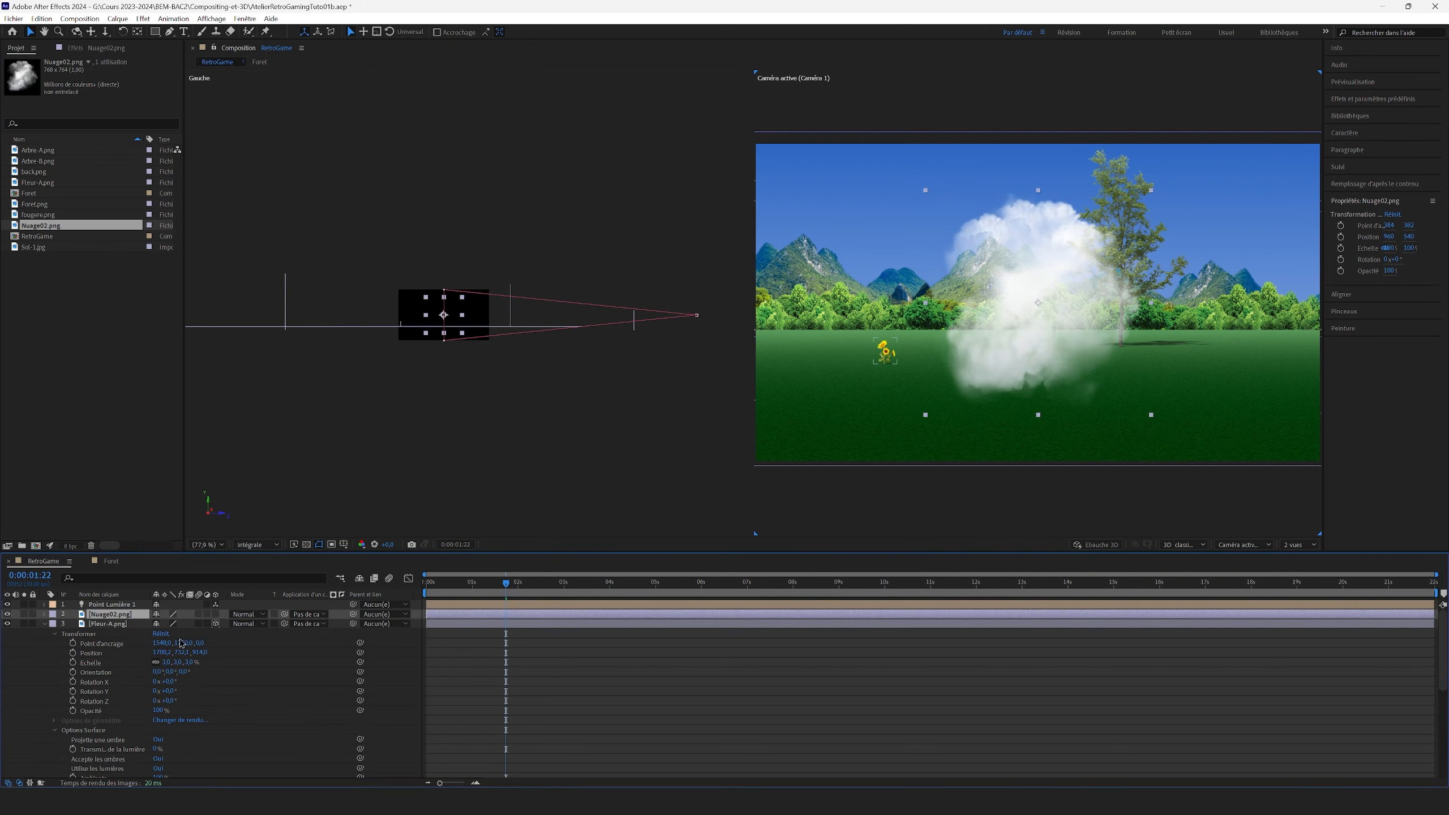
Step: Make Nuage02.png a 3D layer, show its Position property and go to the first frame
left_click(215, 616)
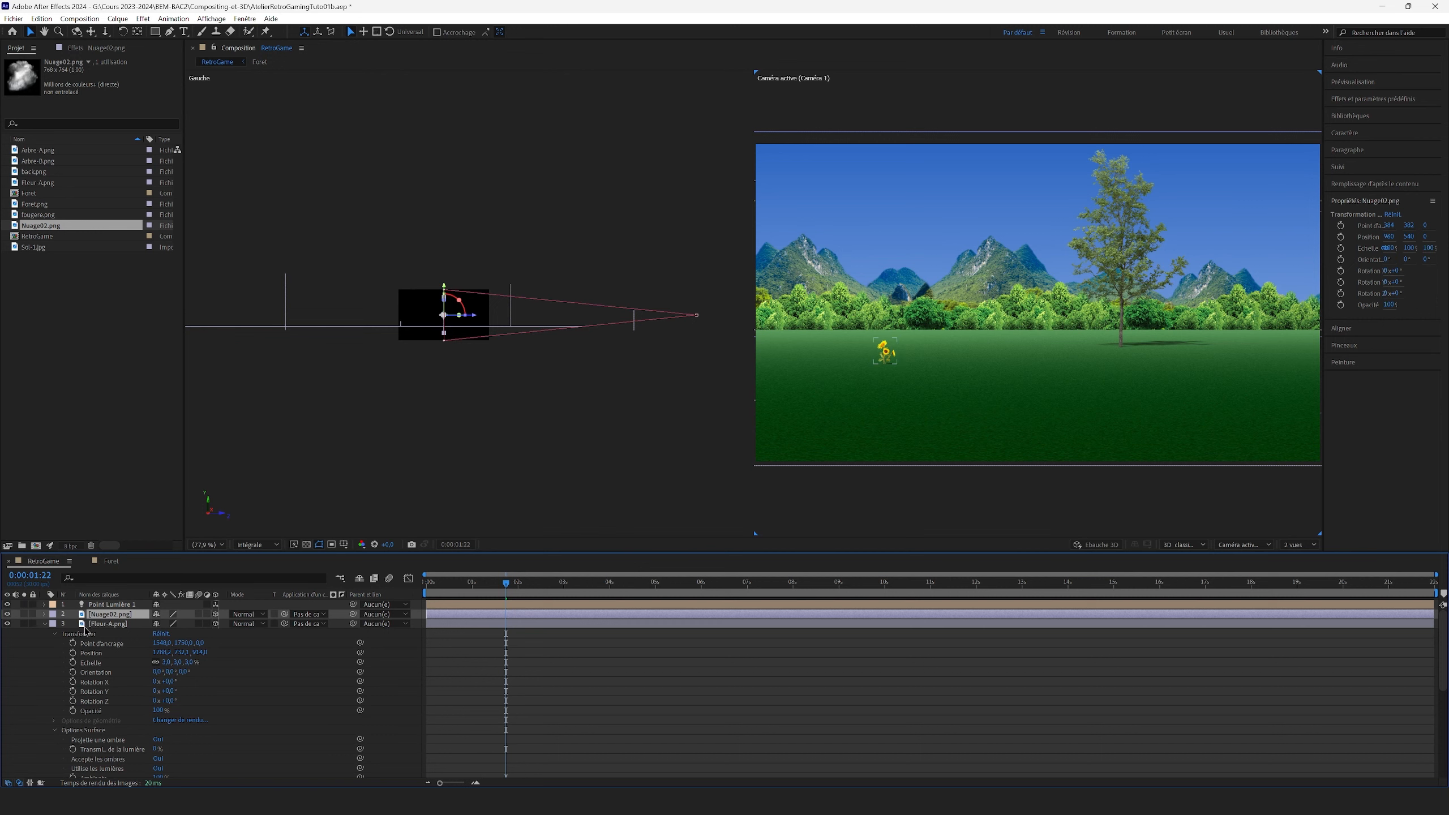
key("p")
left_click_drag(445, 583, 306, 567)
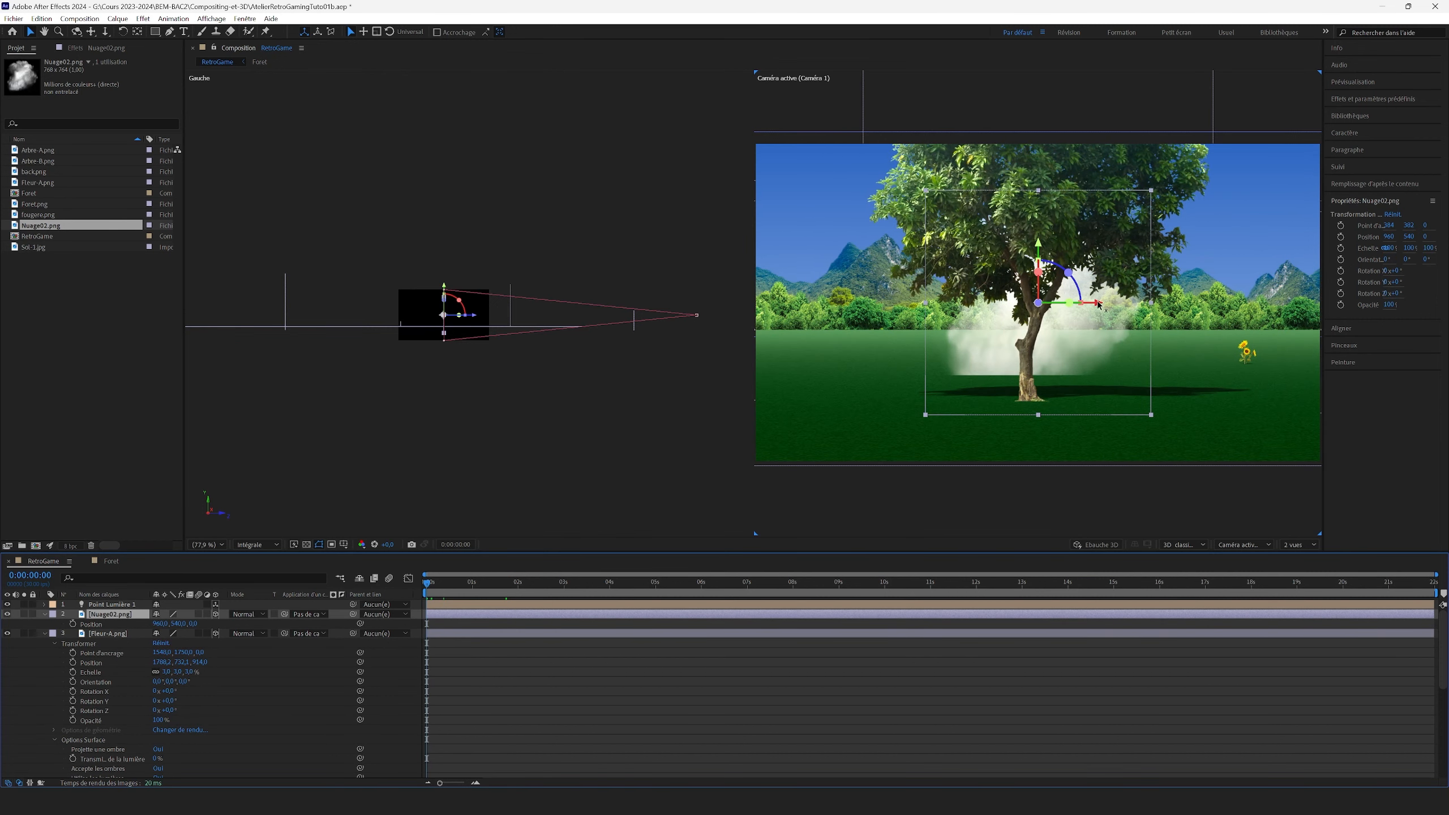
Step: Move the Nuage02.png cloud left, up and far back among the mountain layers, and rotate it in the sky
left_click_drag(1099, 304, 881, 303)
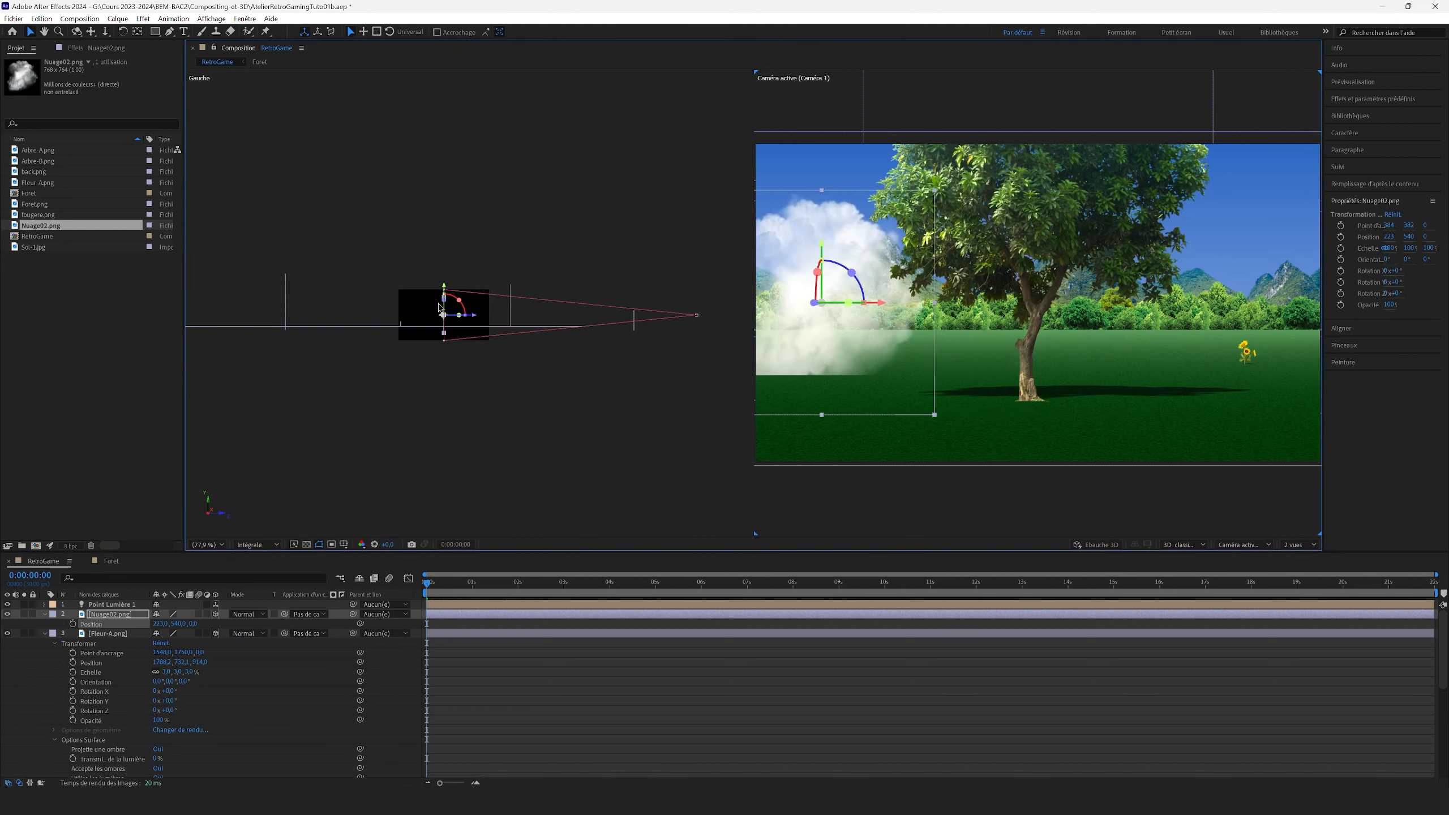
left_click_drag(445, 287, 17, 204)
left_click_drag(308, 236, 835, 343)
scroll(721, 194, "down", 3)
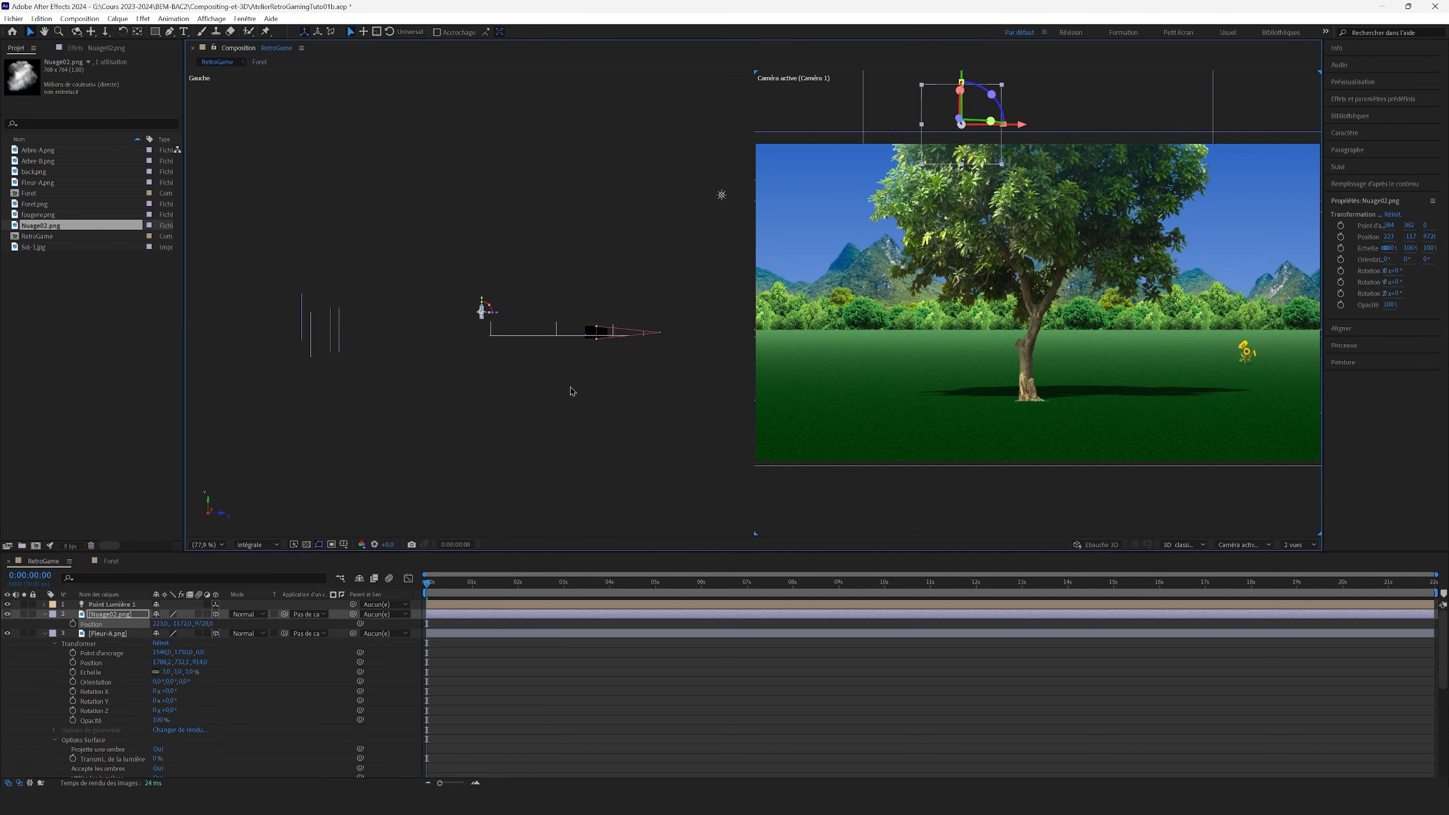
left_click_drag(477, 304, 399, 283)
left_click_drag(907, 178, 759, 155)
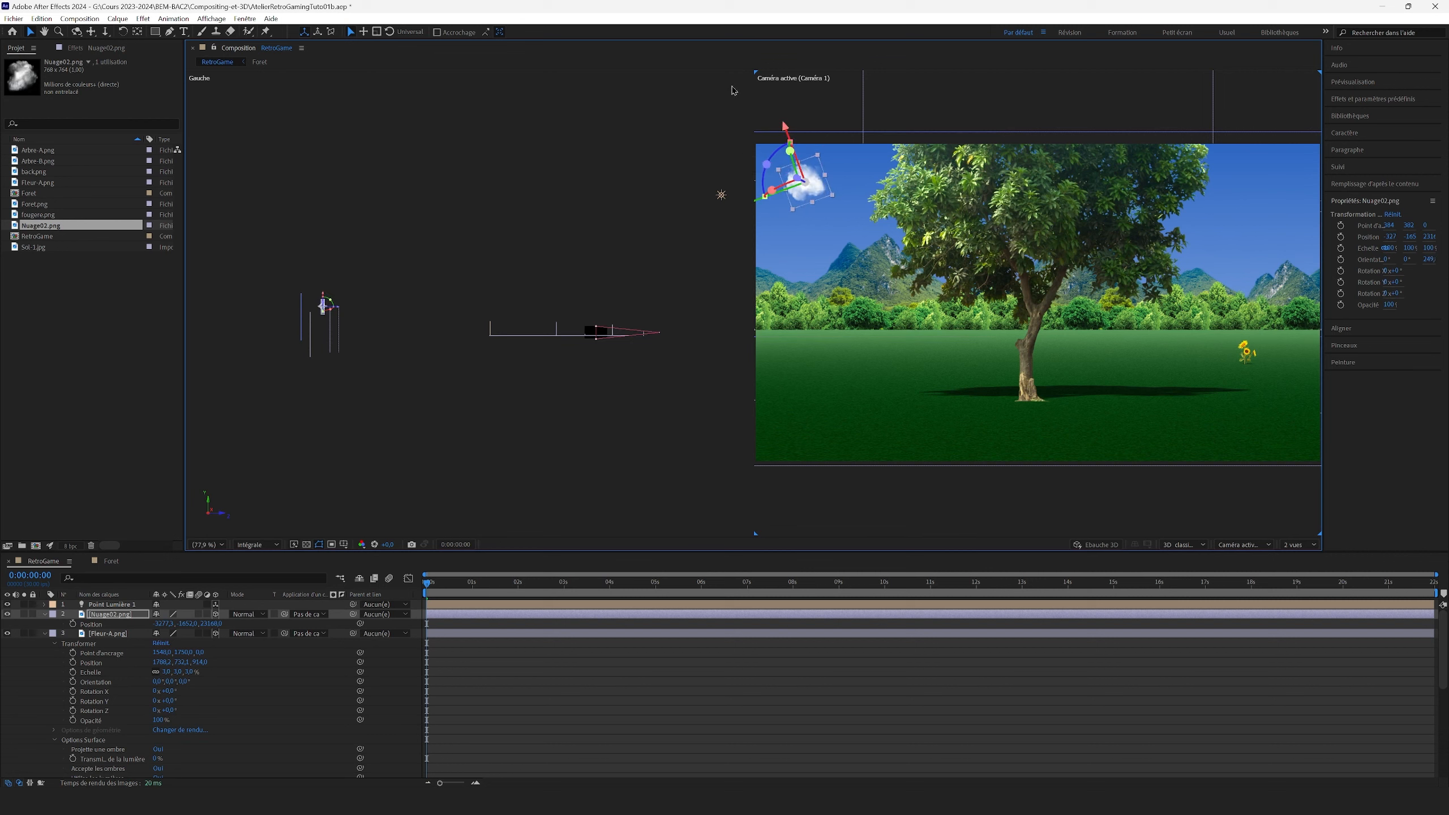
left_click(723, 668)
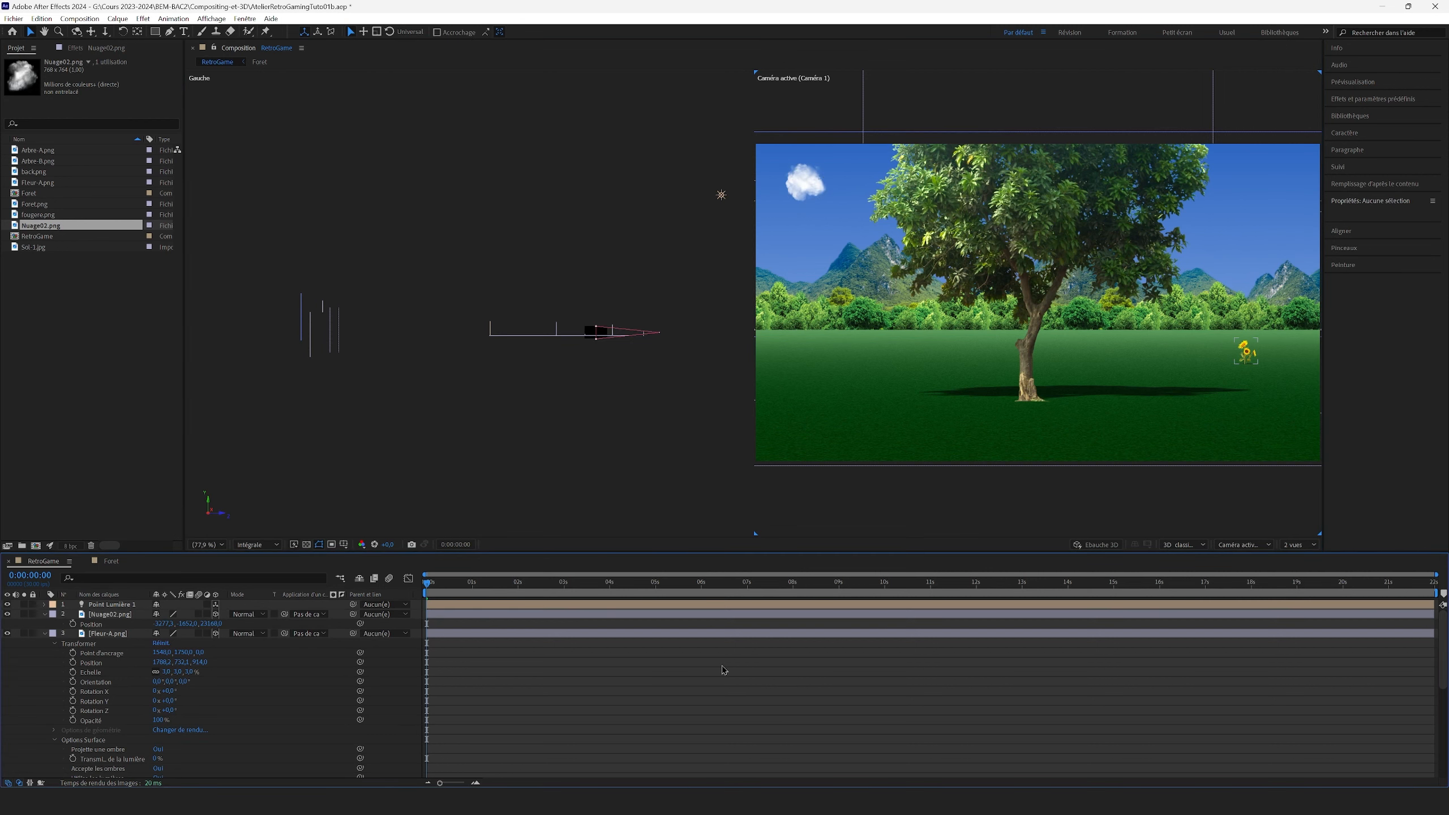
Step: Lower the opacity of the Nuage02.png cloud and preview the RetroGame composition
left_click(46, 615)
left_click(46, 614)
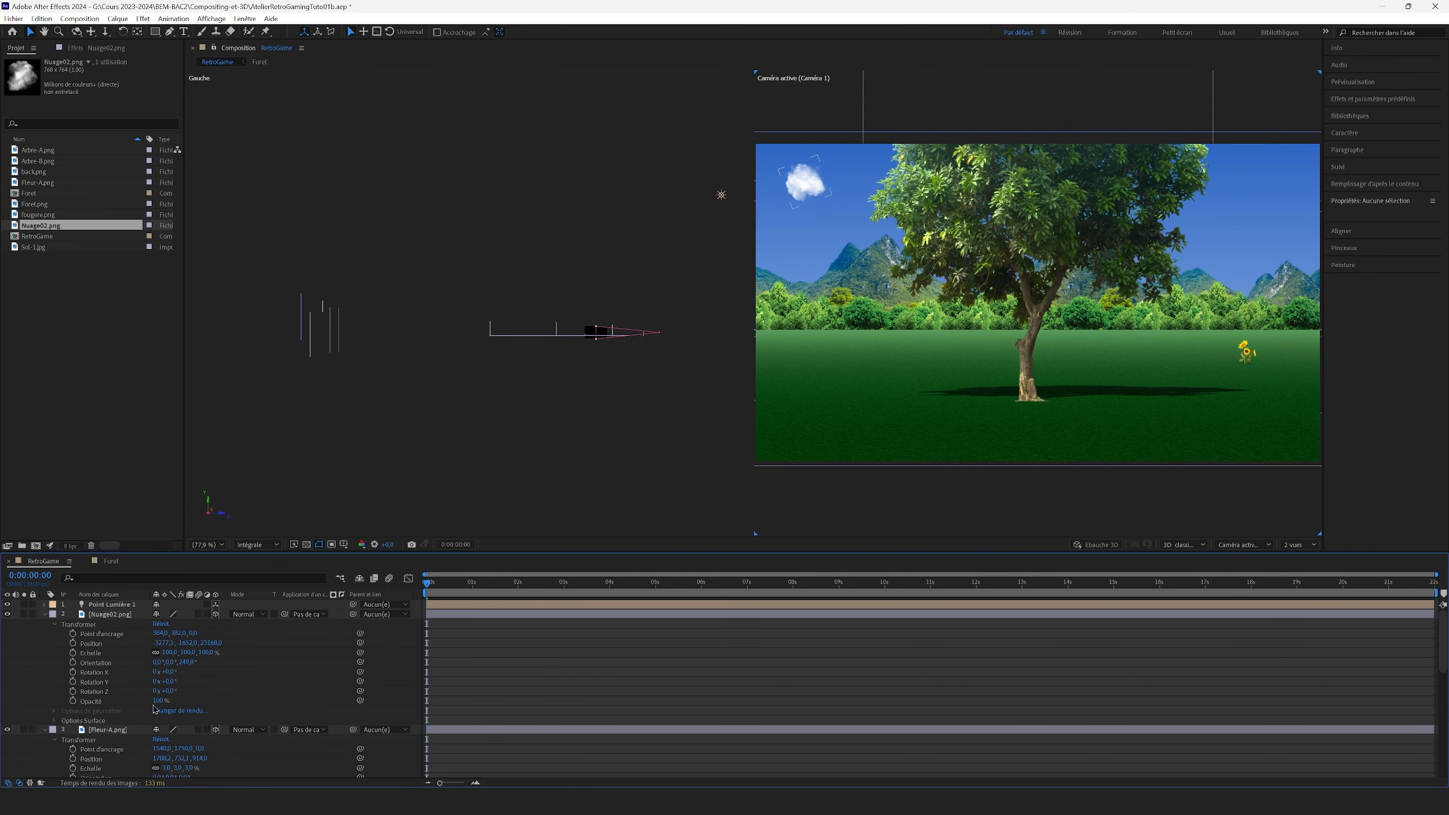
left_click_drag(155, 701, 127, 695)
left_click(591, 703)
key("space")
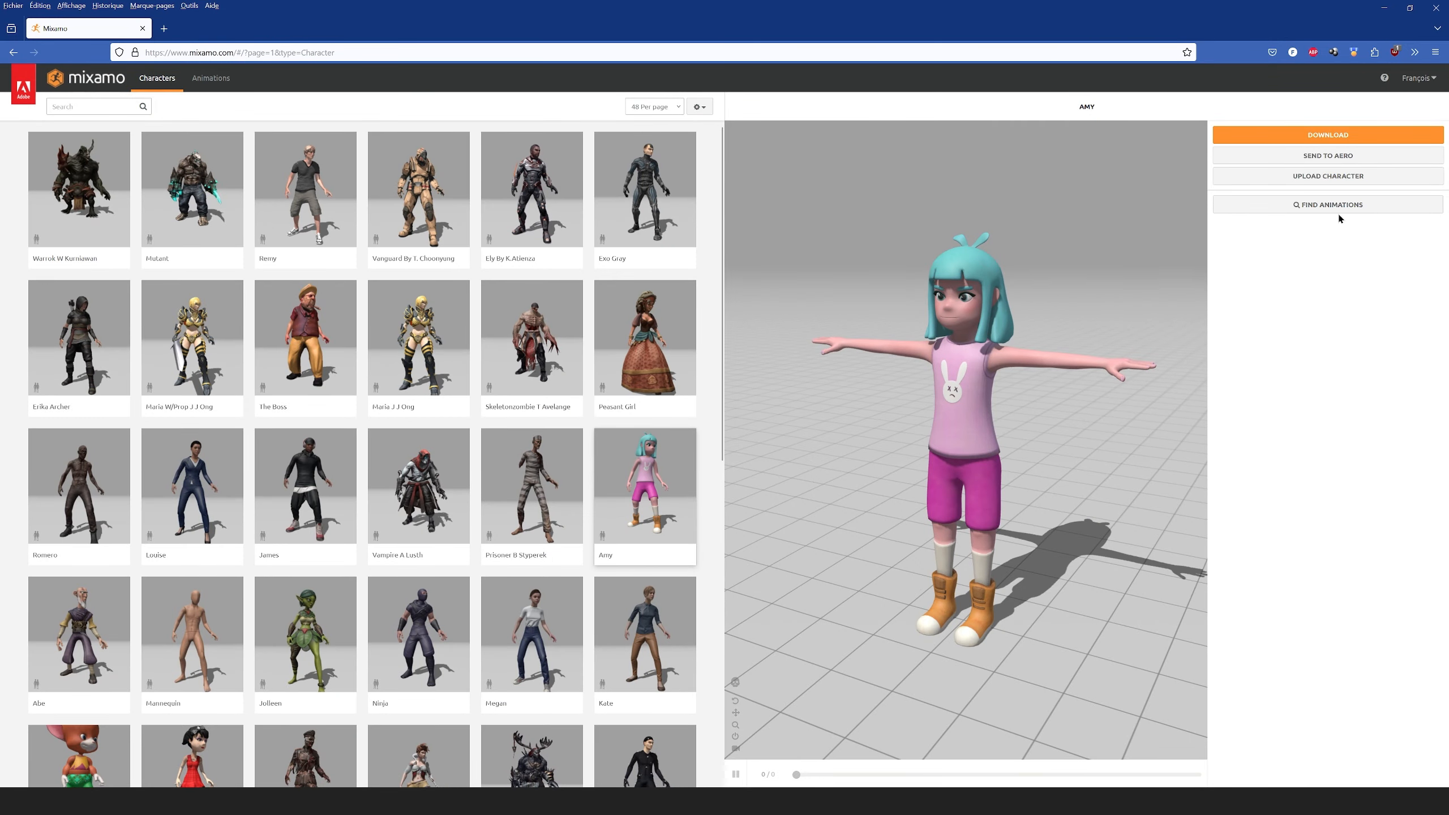
Step: Switch to Mixamo, search the animations for "walk" and apply a Walking animation to the Amy character
left_click(203, 79)
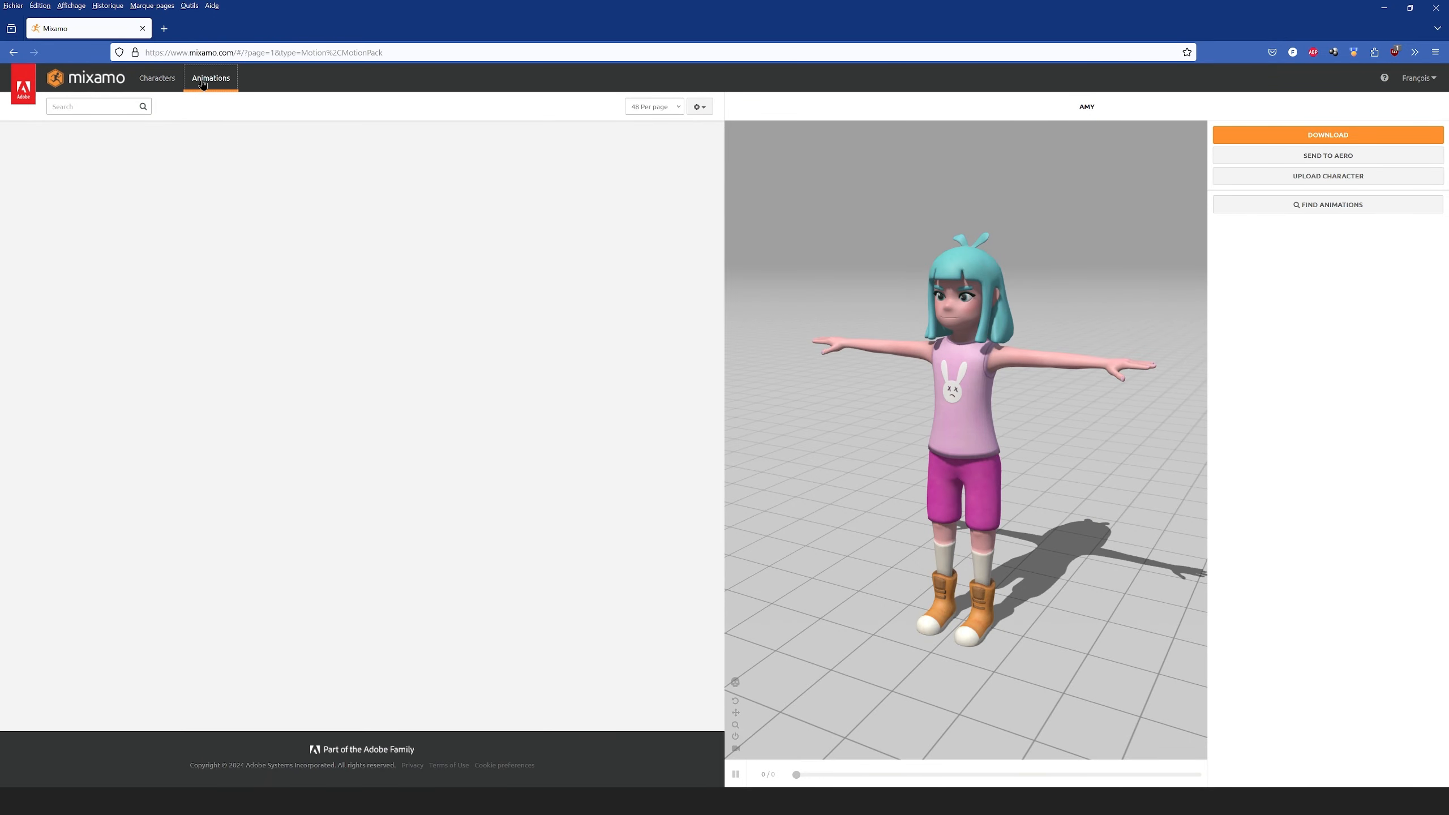
left_click(89, 107)
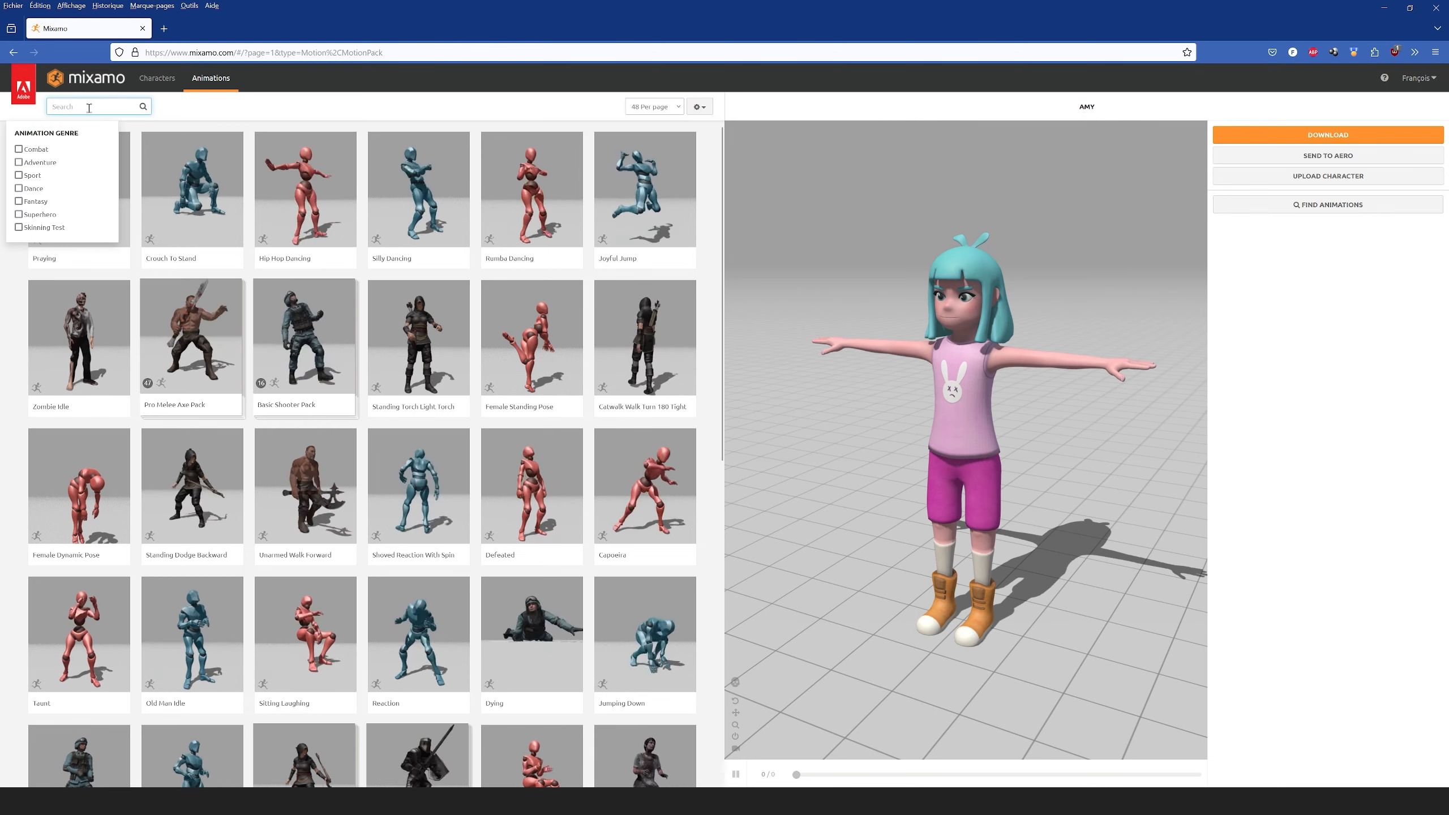
type("w")
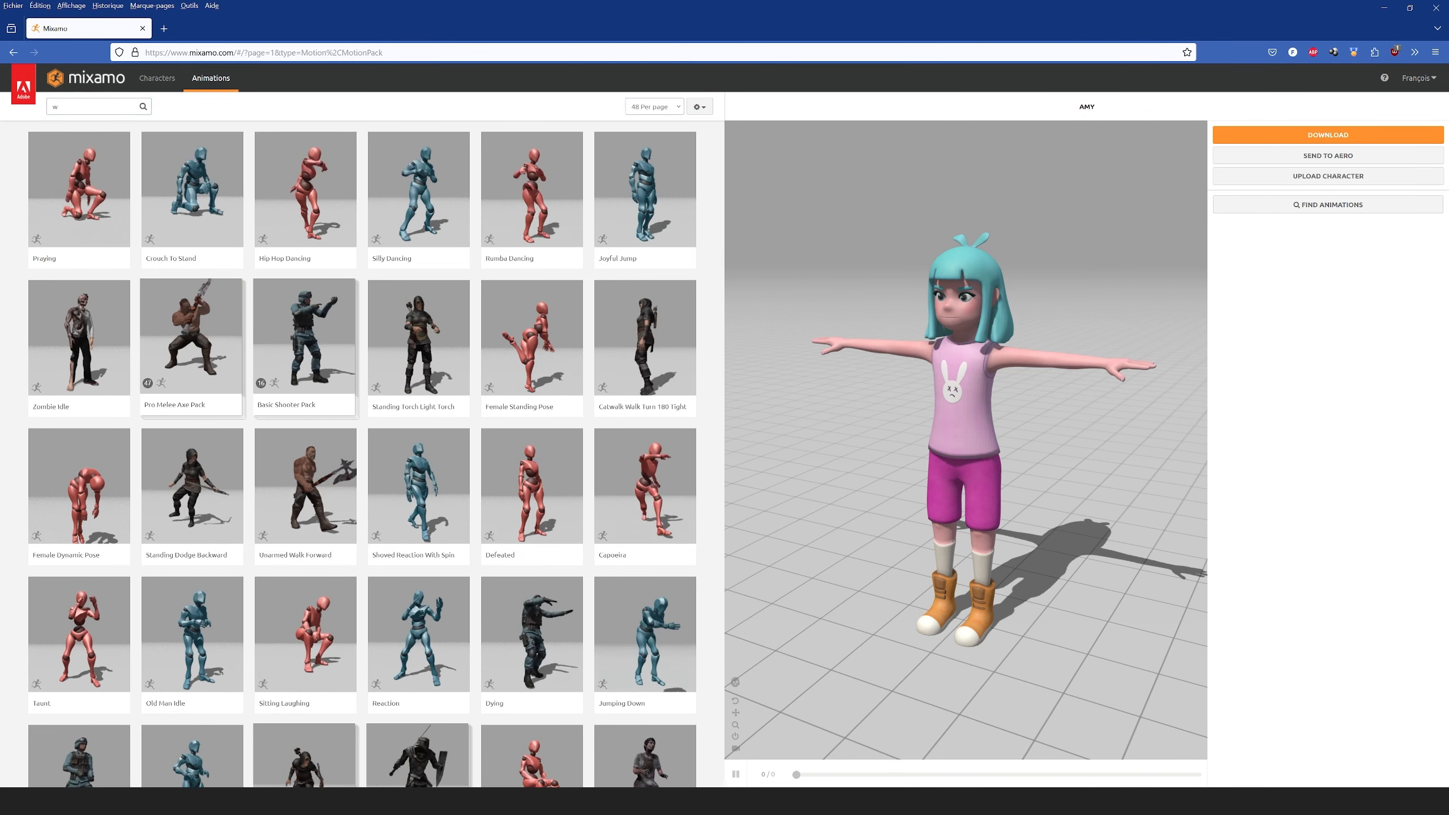
type("a")
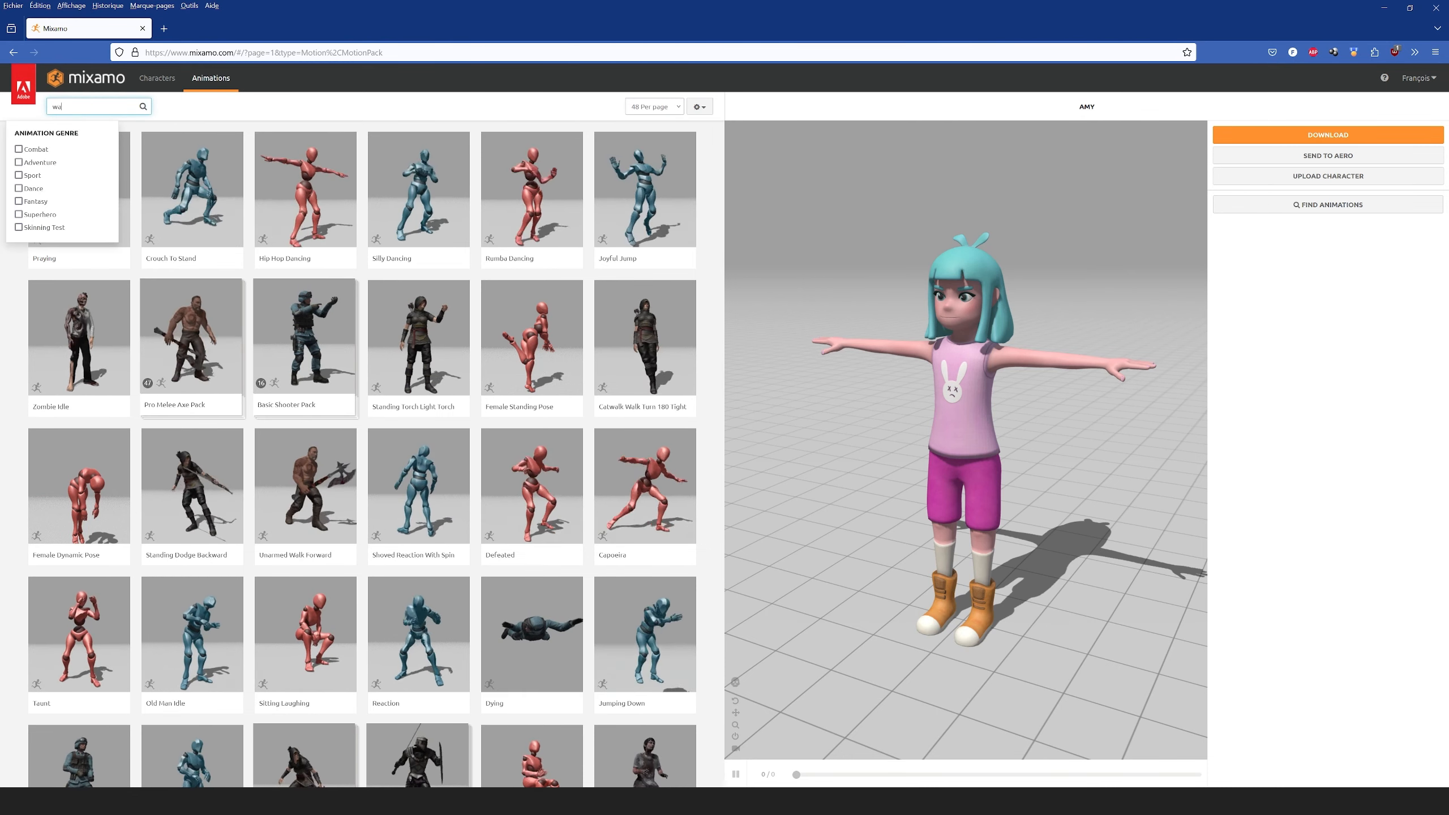
type("lk")
key("Return")
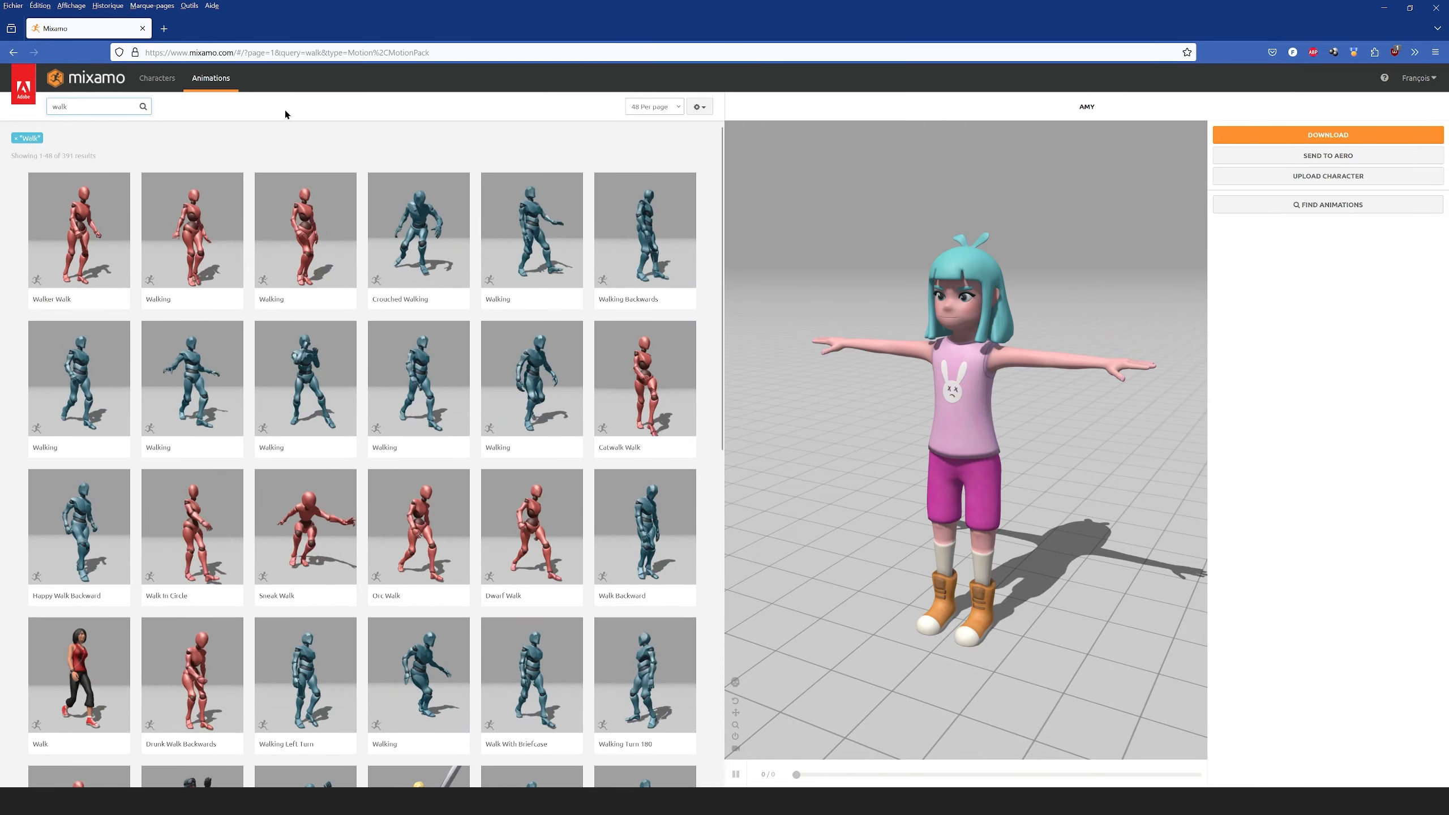
left_click(317, 248)
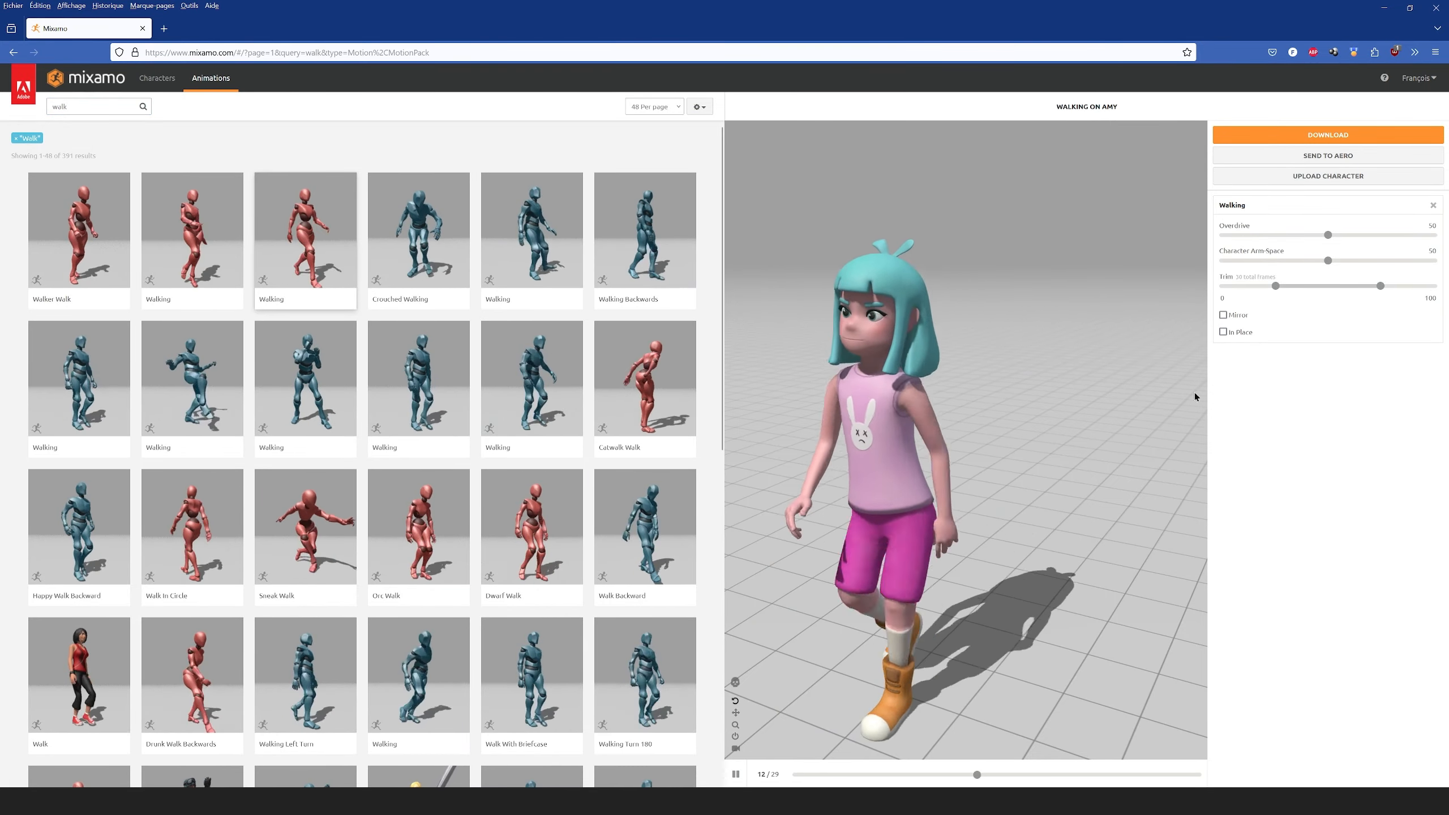
Step: Enable In Place for the Walking animation and download the character as FBX Binary with skin at 30 frames per second
left_click(1224, 332)
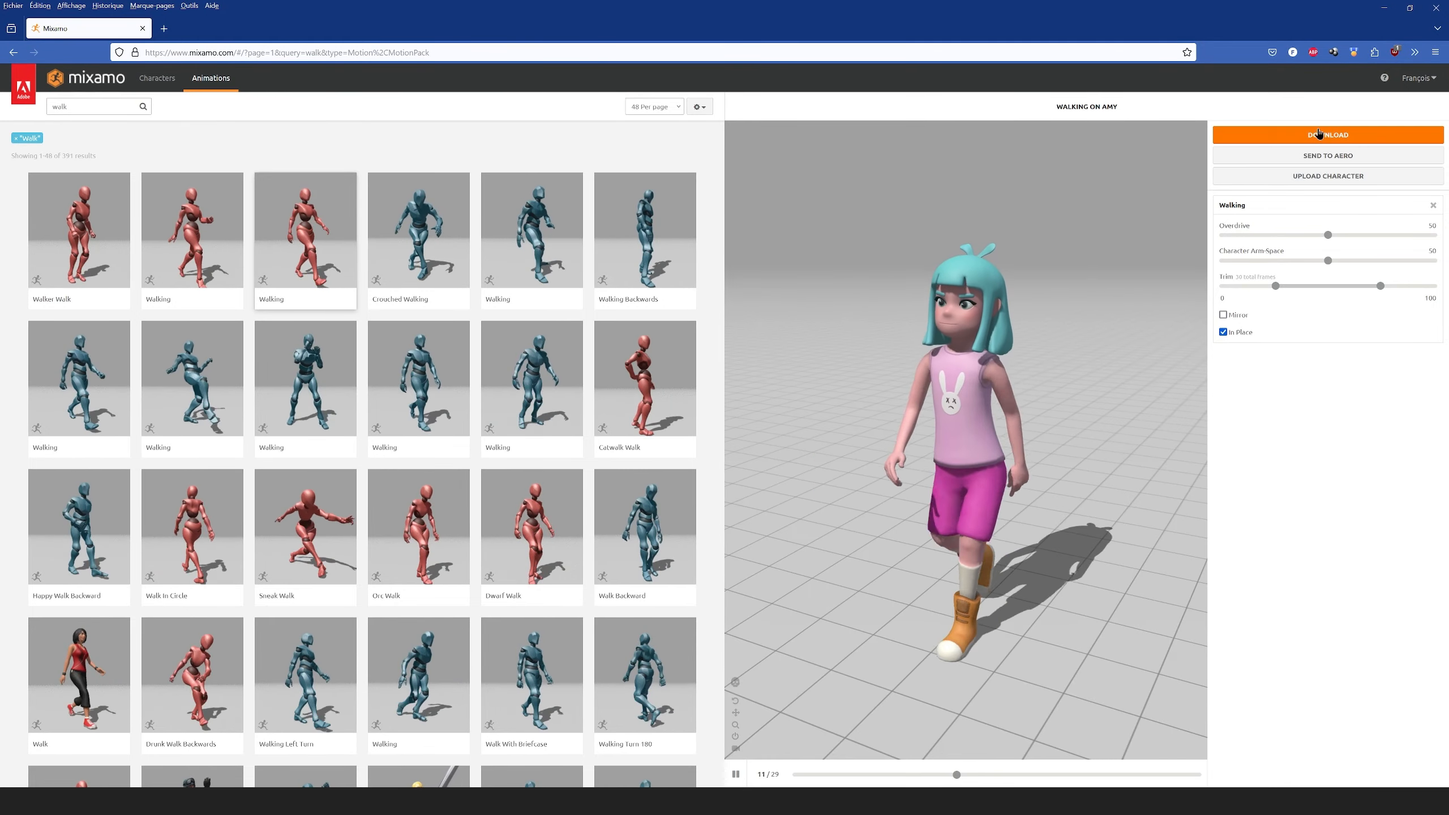
left_click(1319, 135)
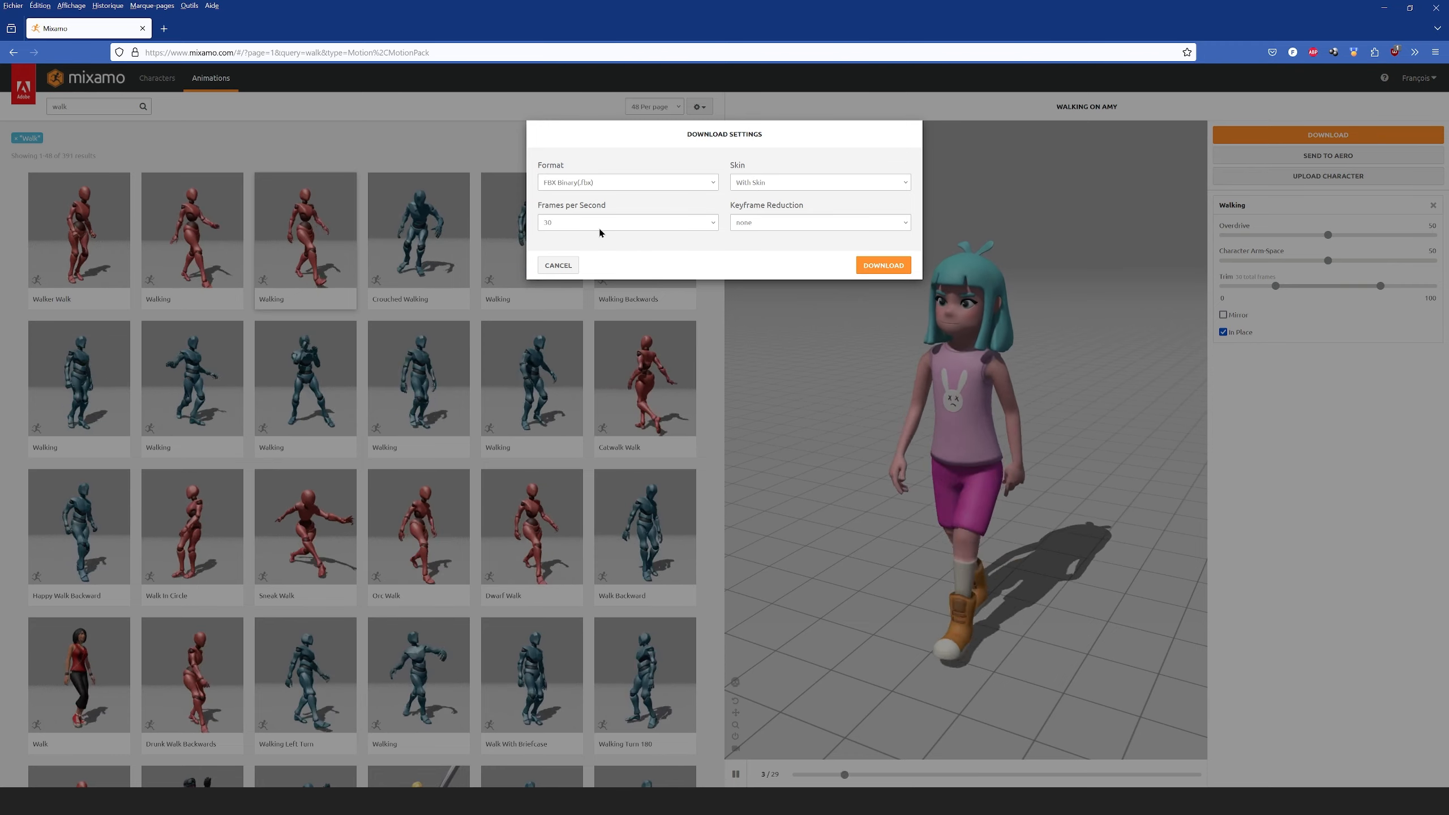
left_click(882, 267)
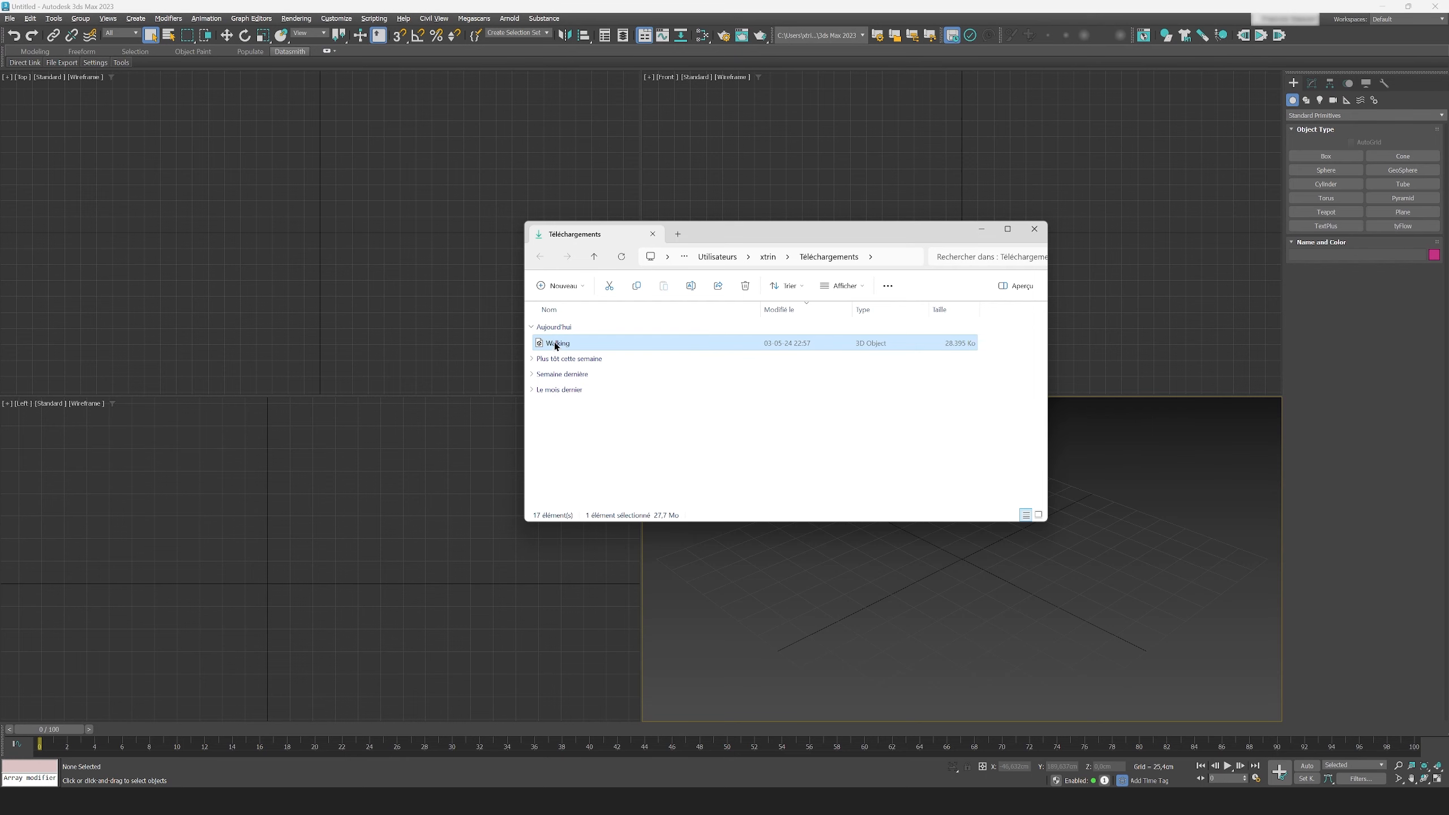
Step: In 3ds Max, import the downloaded Walking file, set the animation's end time to 29 and play it
left_click_drag(566, 346, 322, 204)
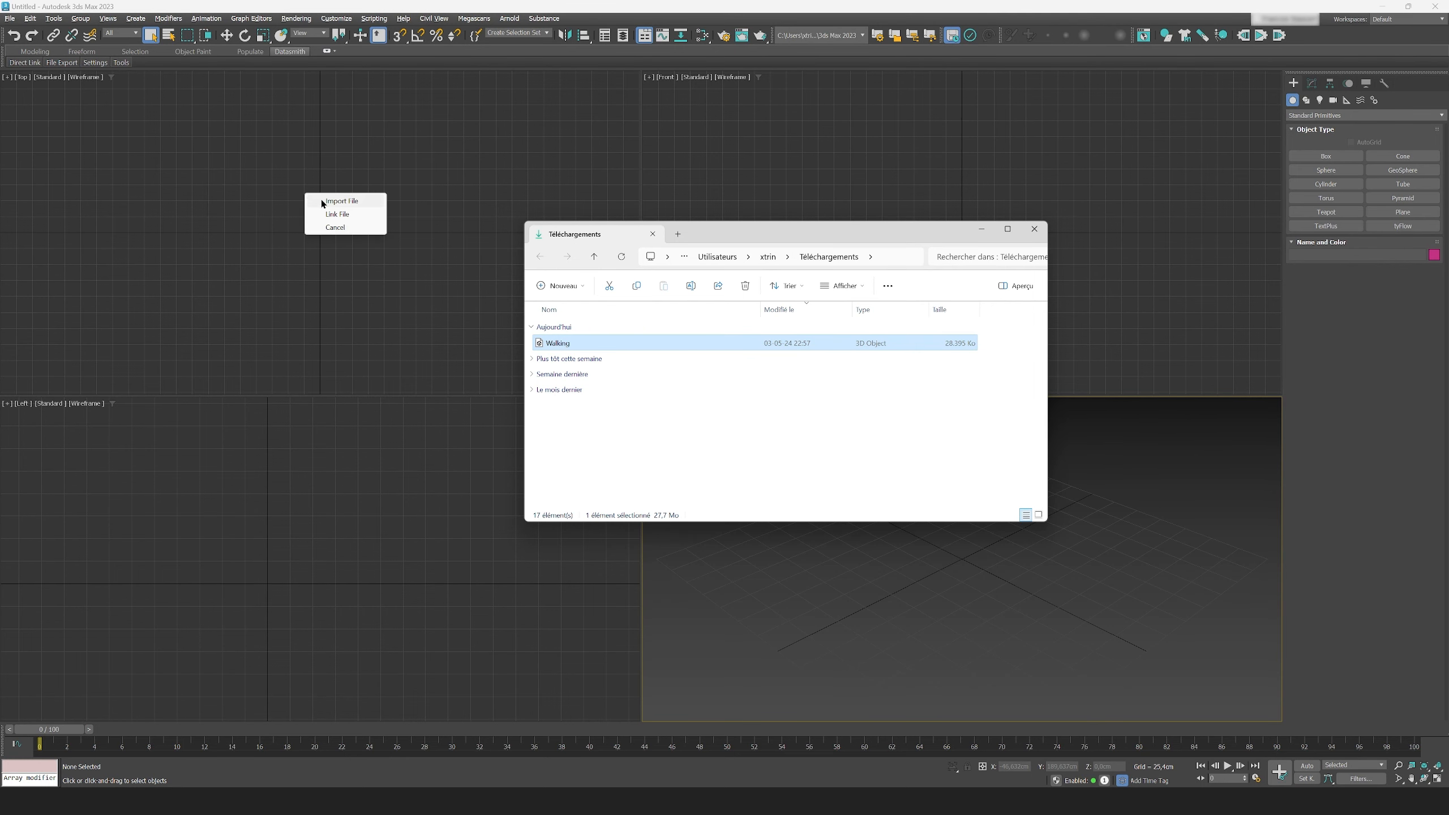
left_click(344, 202)
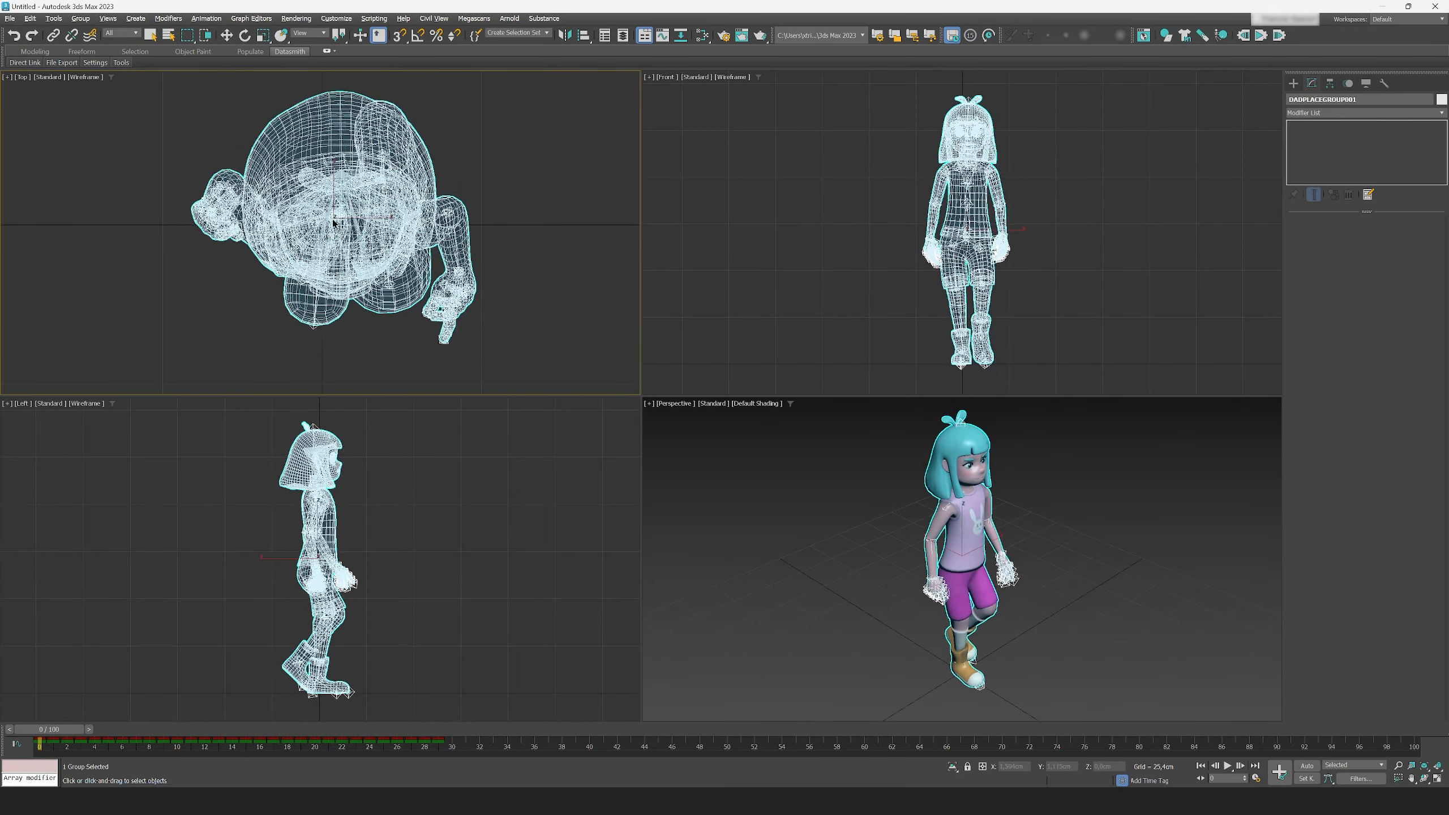
key("w")
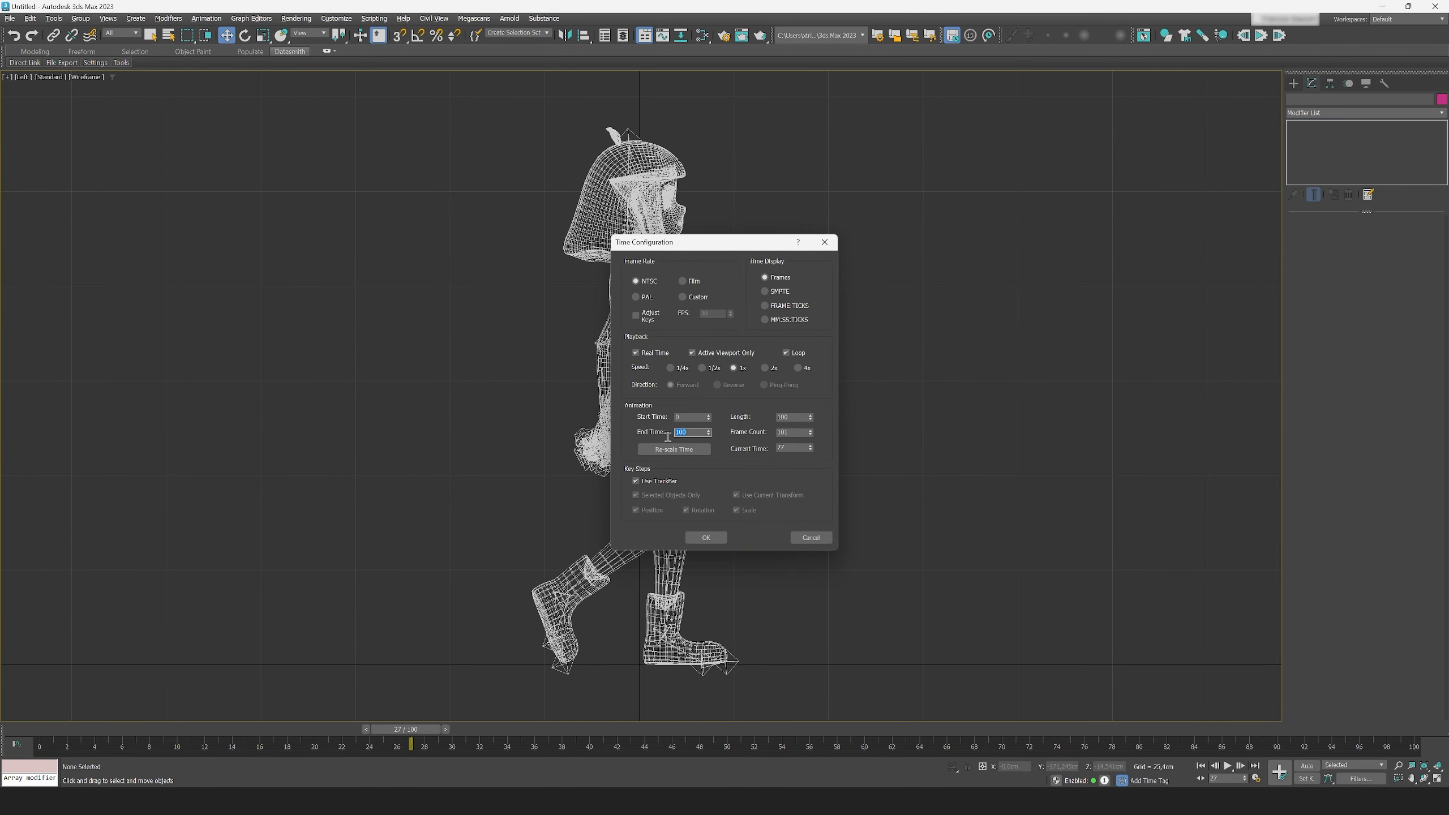
left_click(707, 538)
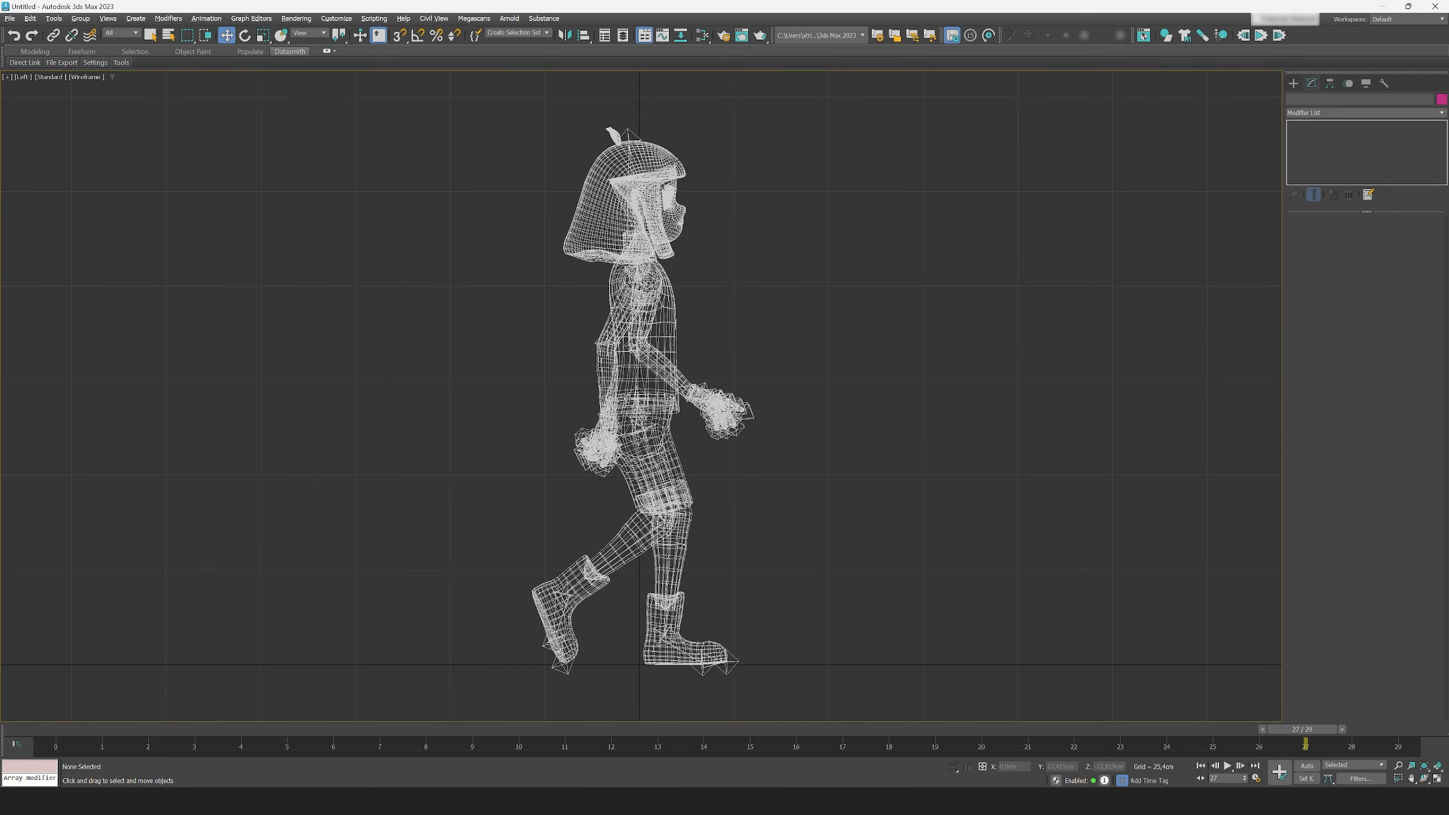
left_click(1227, 765)
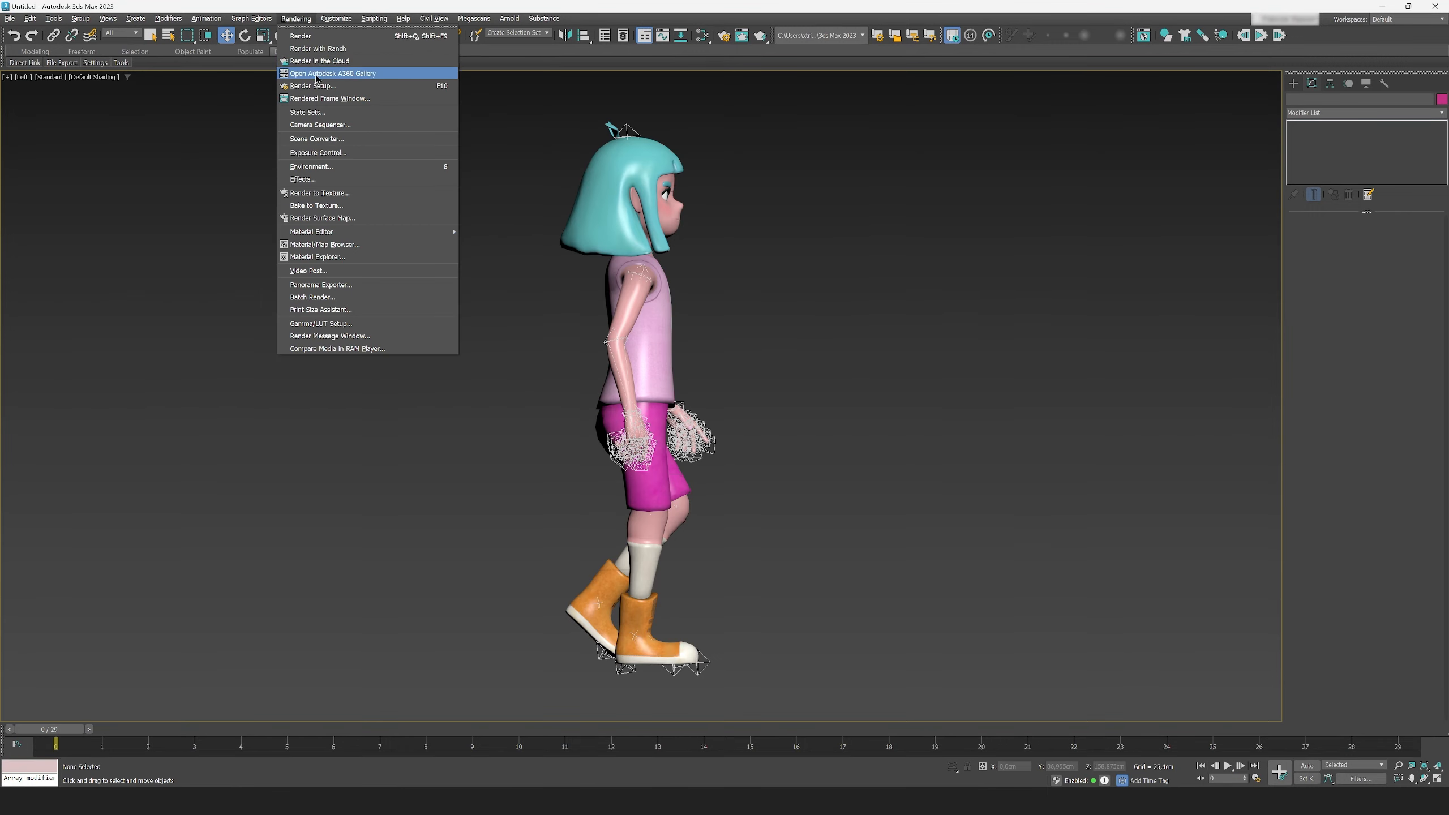
Step: Set the environment background colour to a sky blue with red 25, green 128 and blue 182
left_click(319, 165)
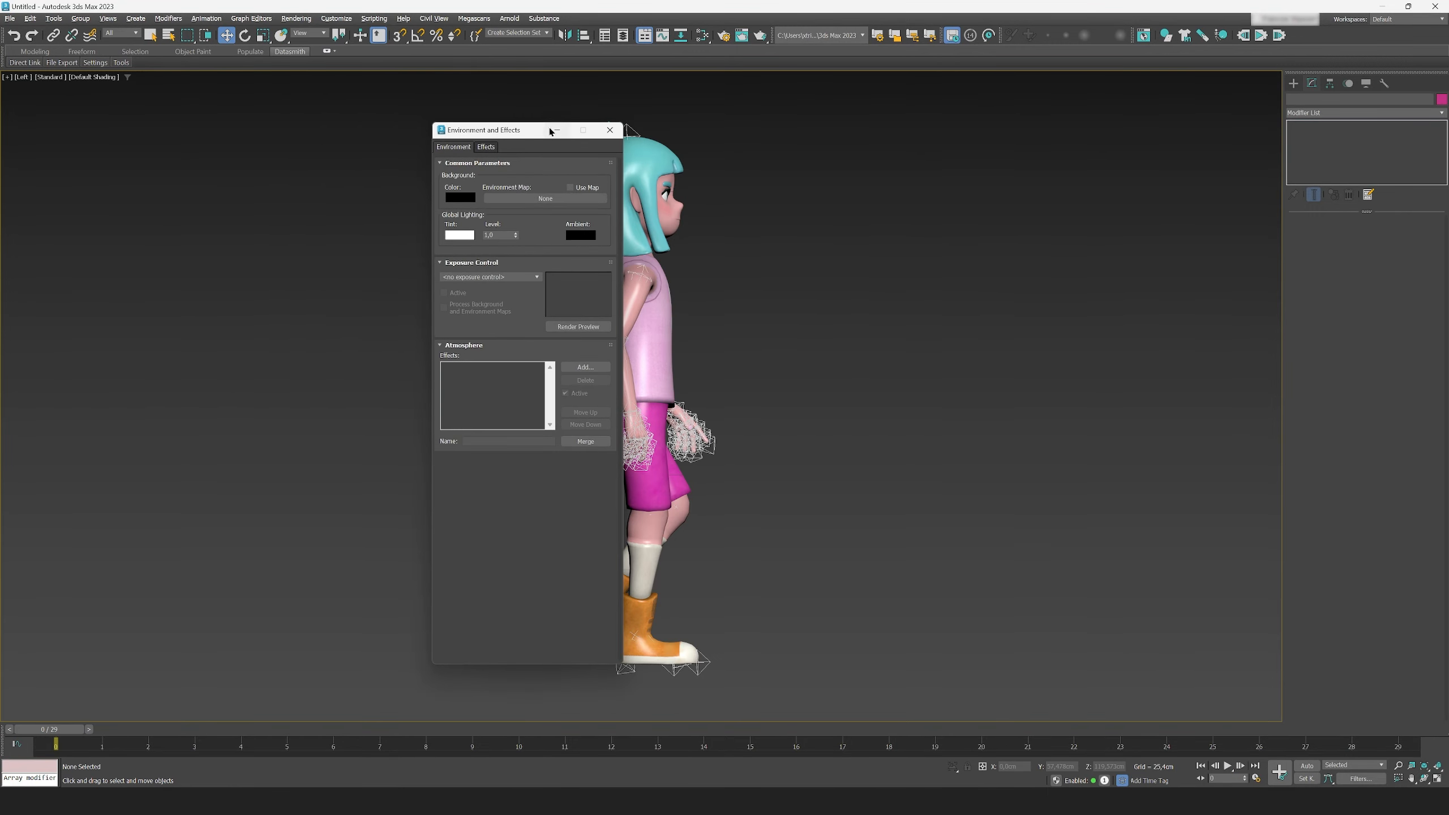
left_click_drag(508, 135, 402, 124)
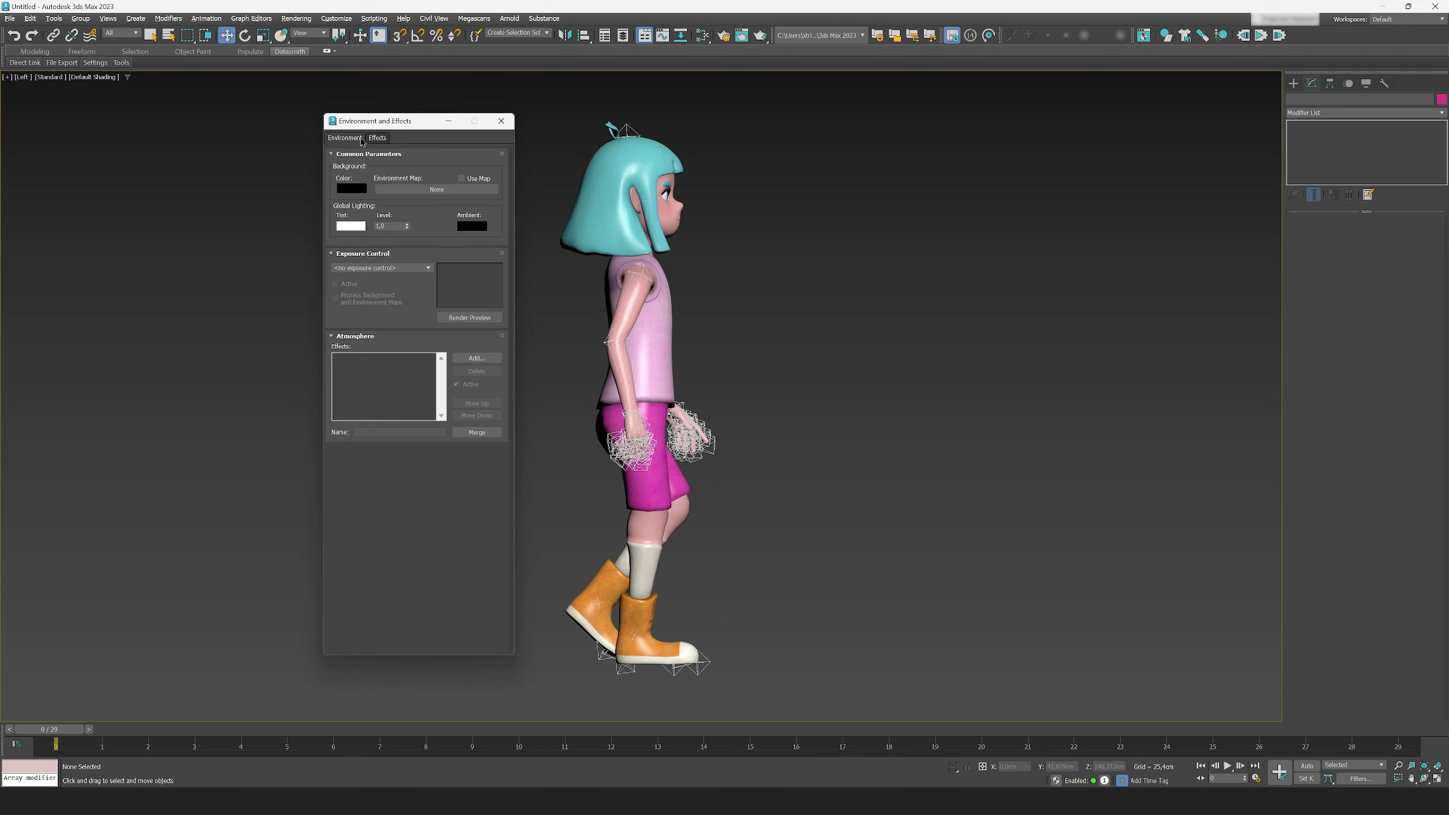
left_click(353, 194)
left_click_drag(248, 46, 439, 176)
left_click(344, 230)
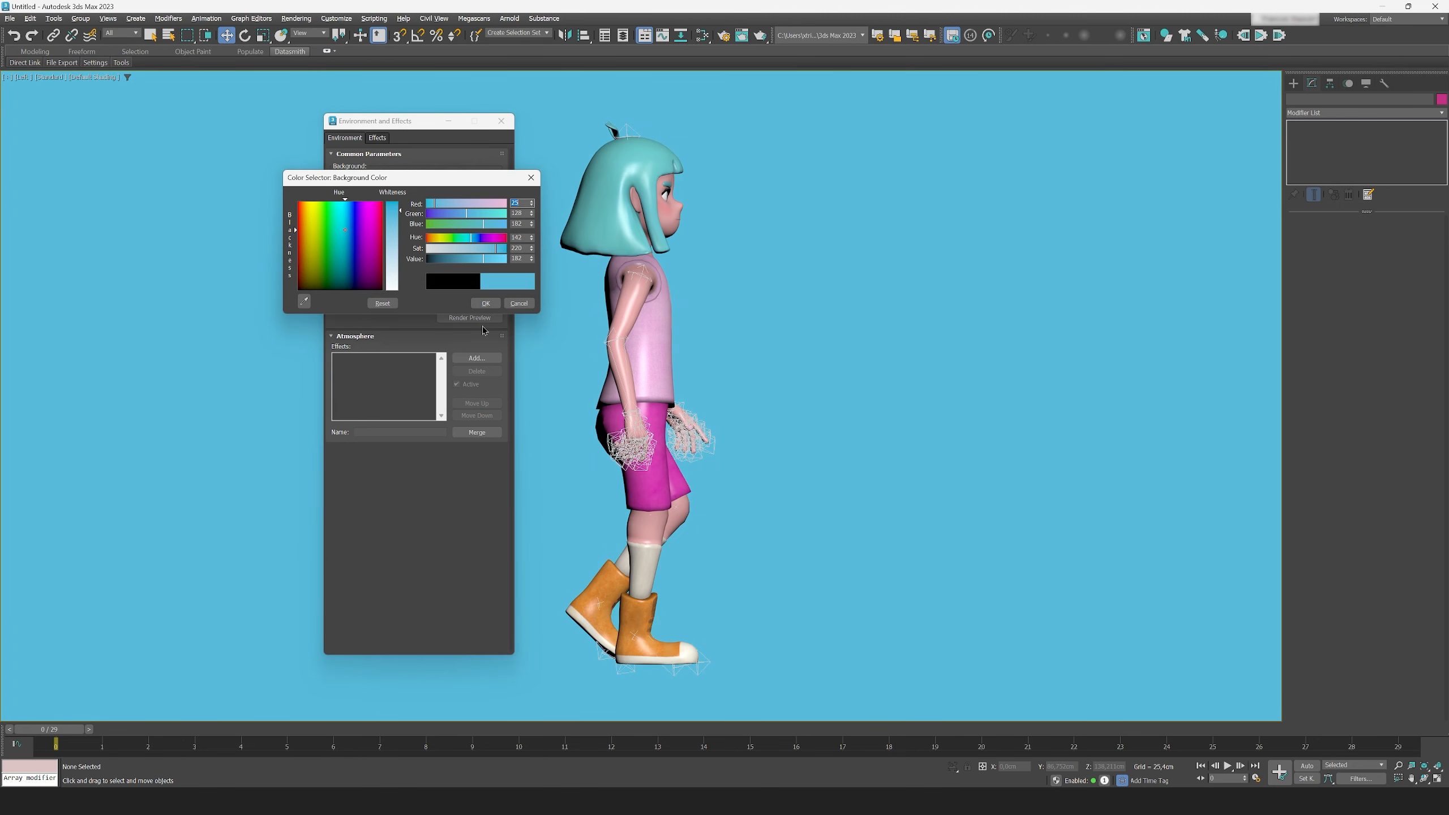
left_click(486, 303)
left_click(502, 121)
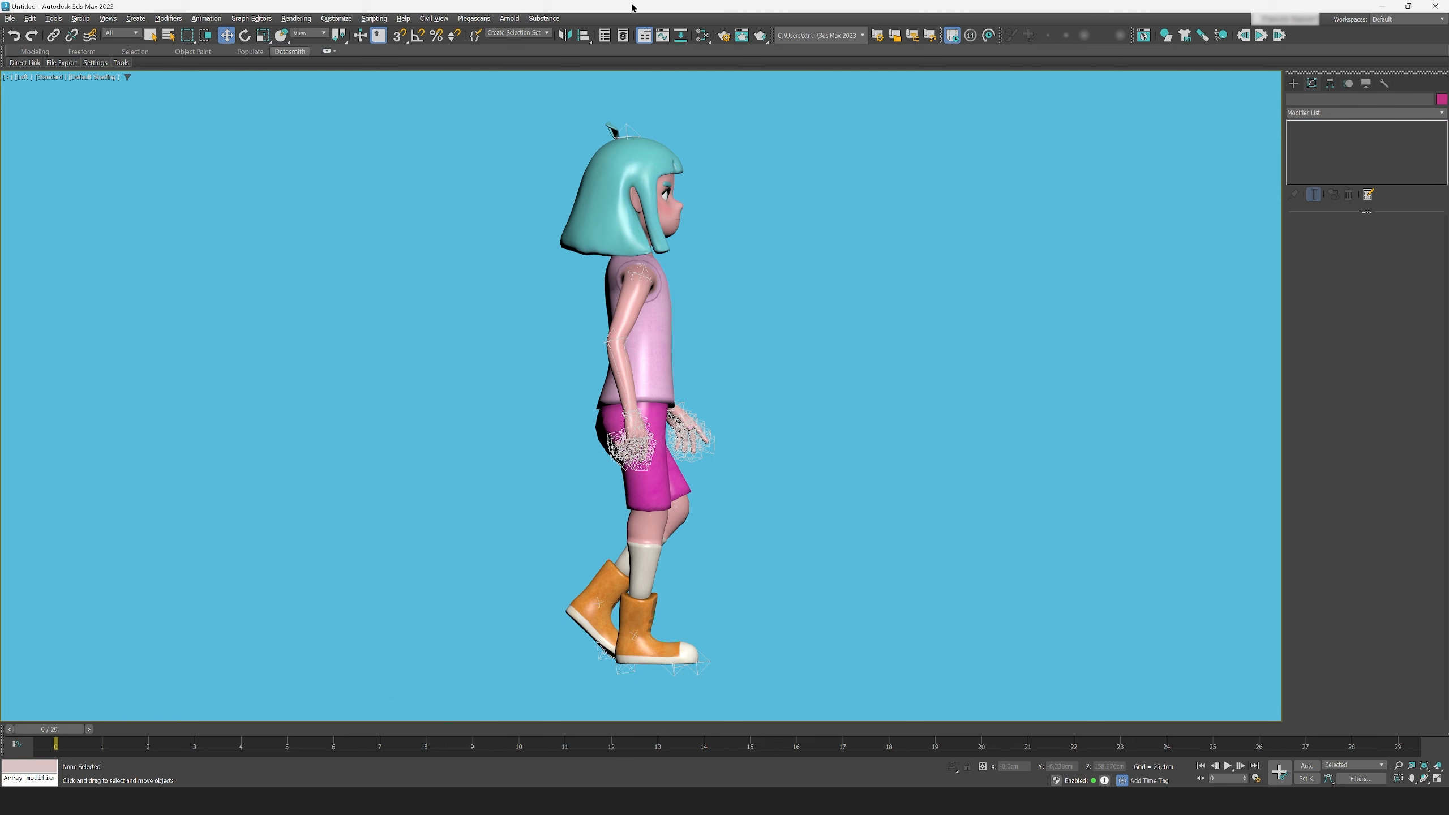
Step: Set the render output size to 2560x1440 and render a test frame of the character
left_click(723, 36)
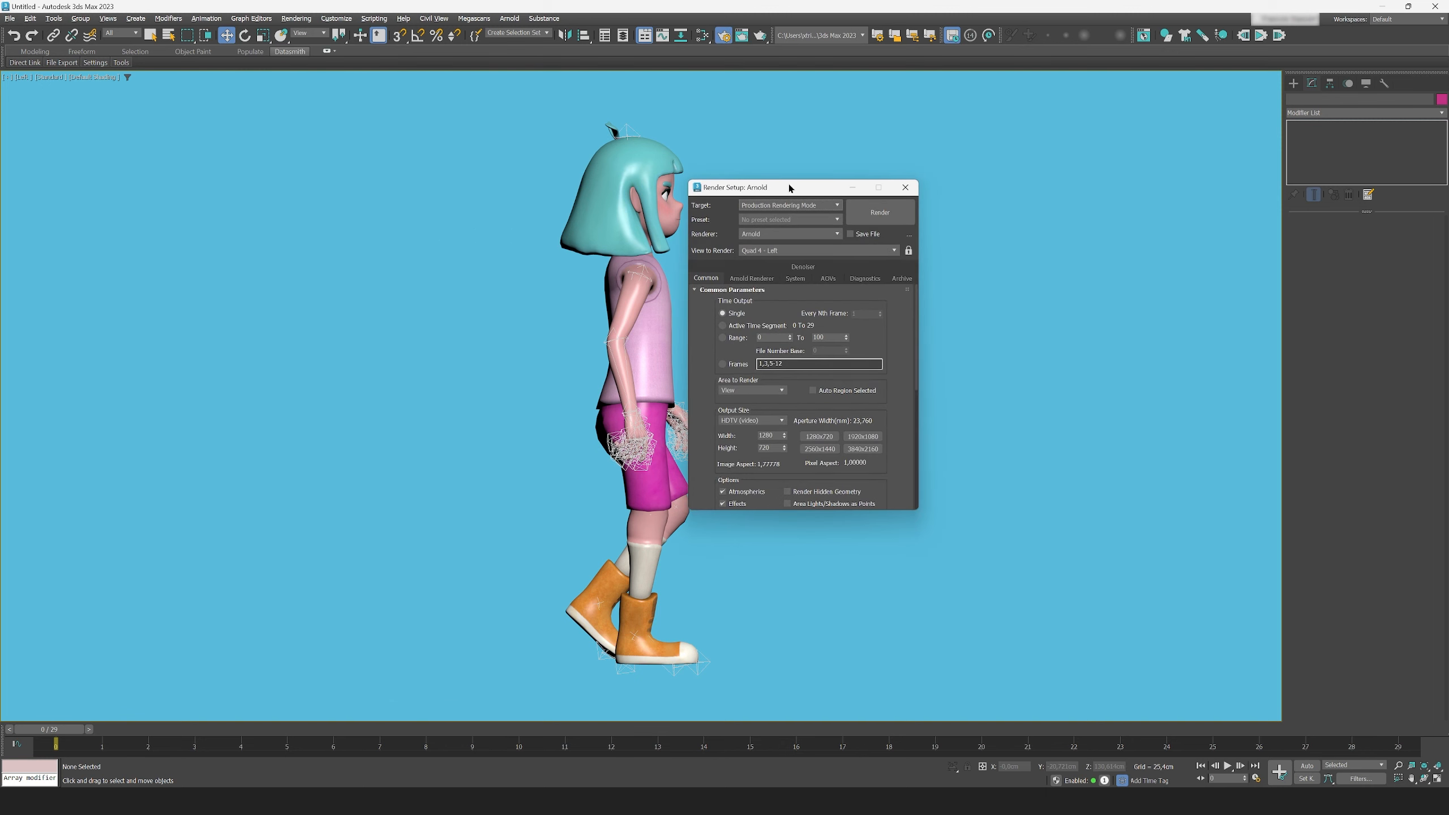
left_click_drag(789, 188, 406, 135)
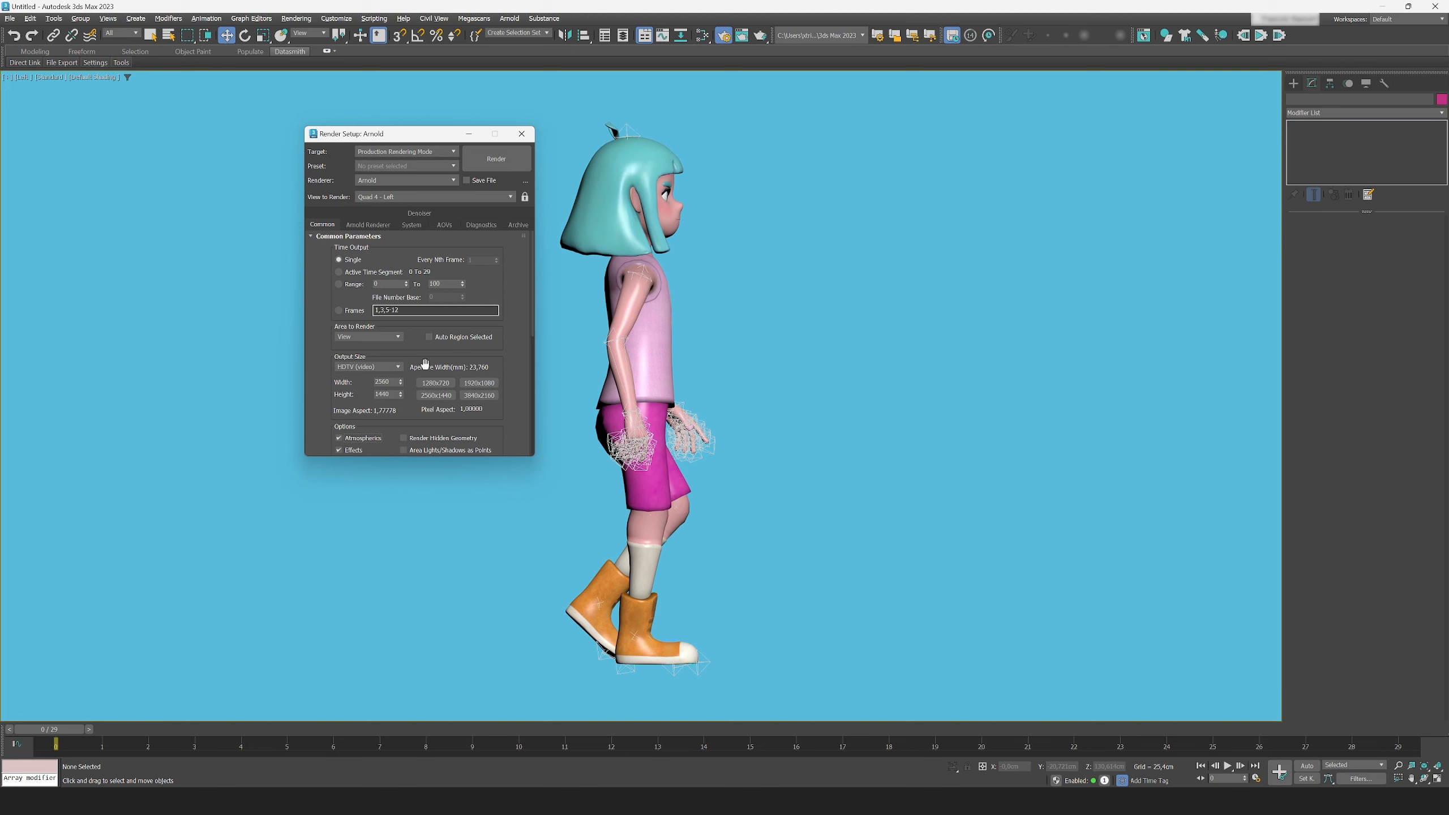
left_click(495, 159)
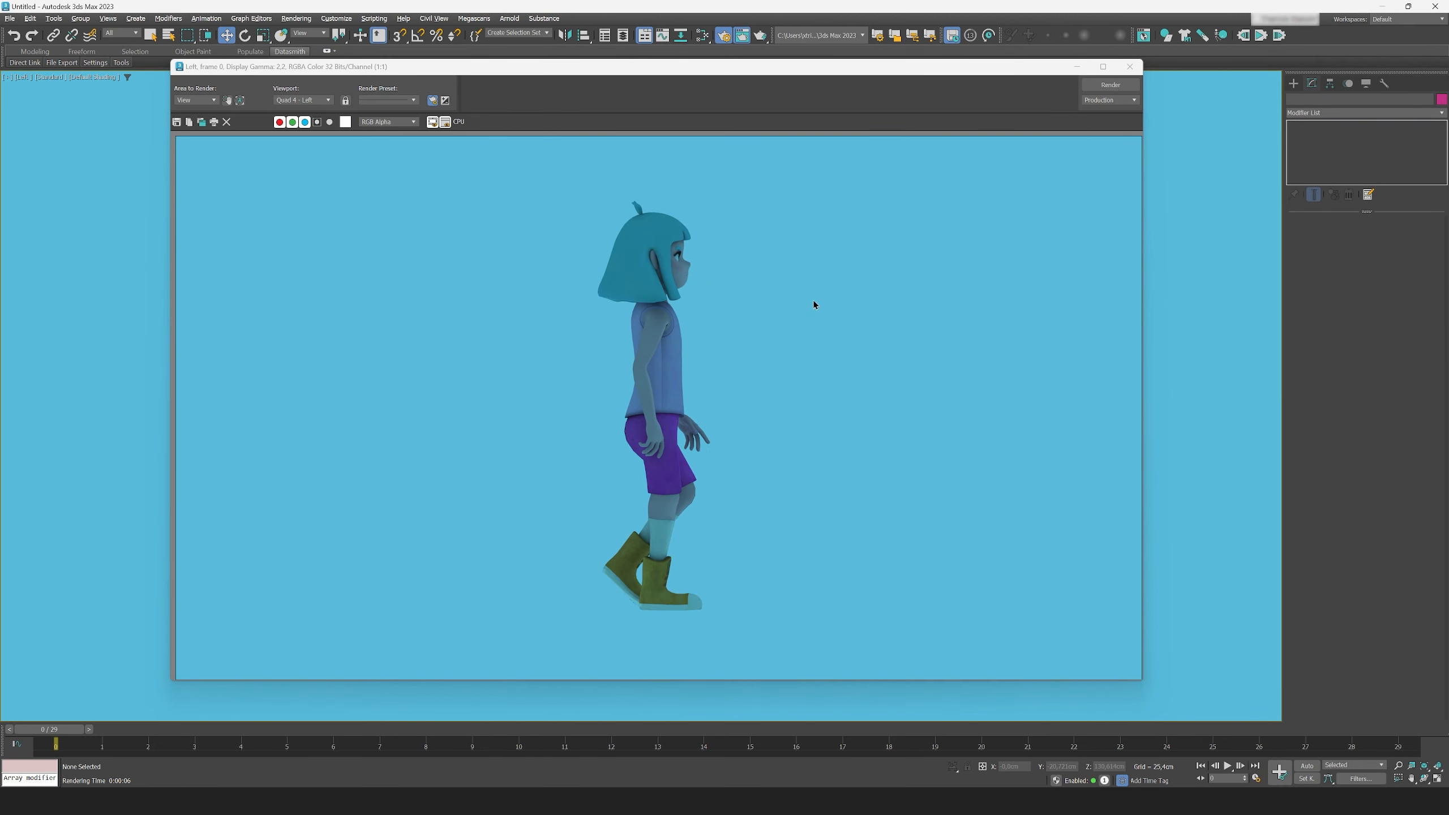
left_click(1132, 73)
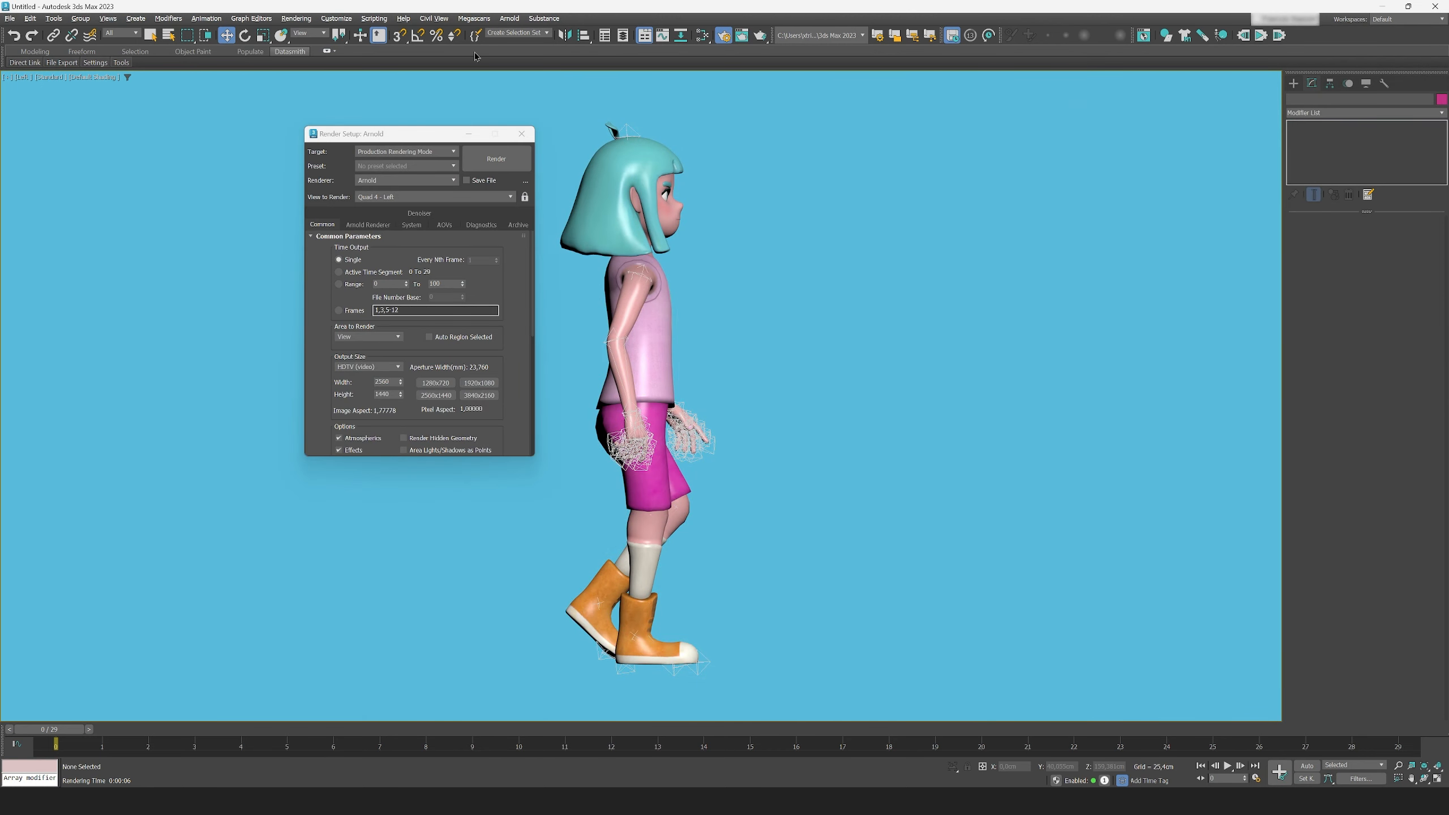
Step: Lighten the environment background to a pale blue with red 145, green 194 and blue 220
left_click(297, 18)
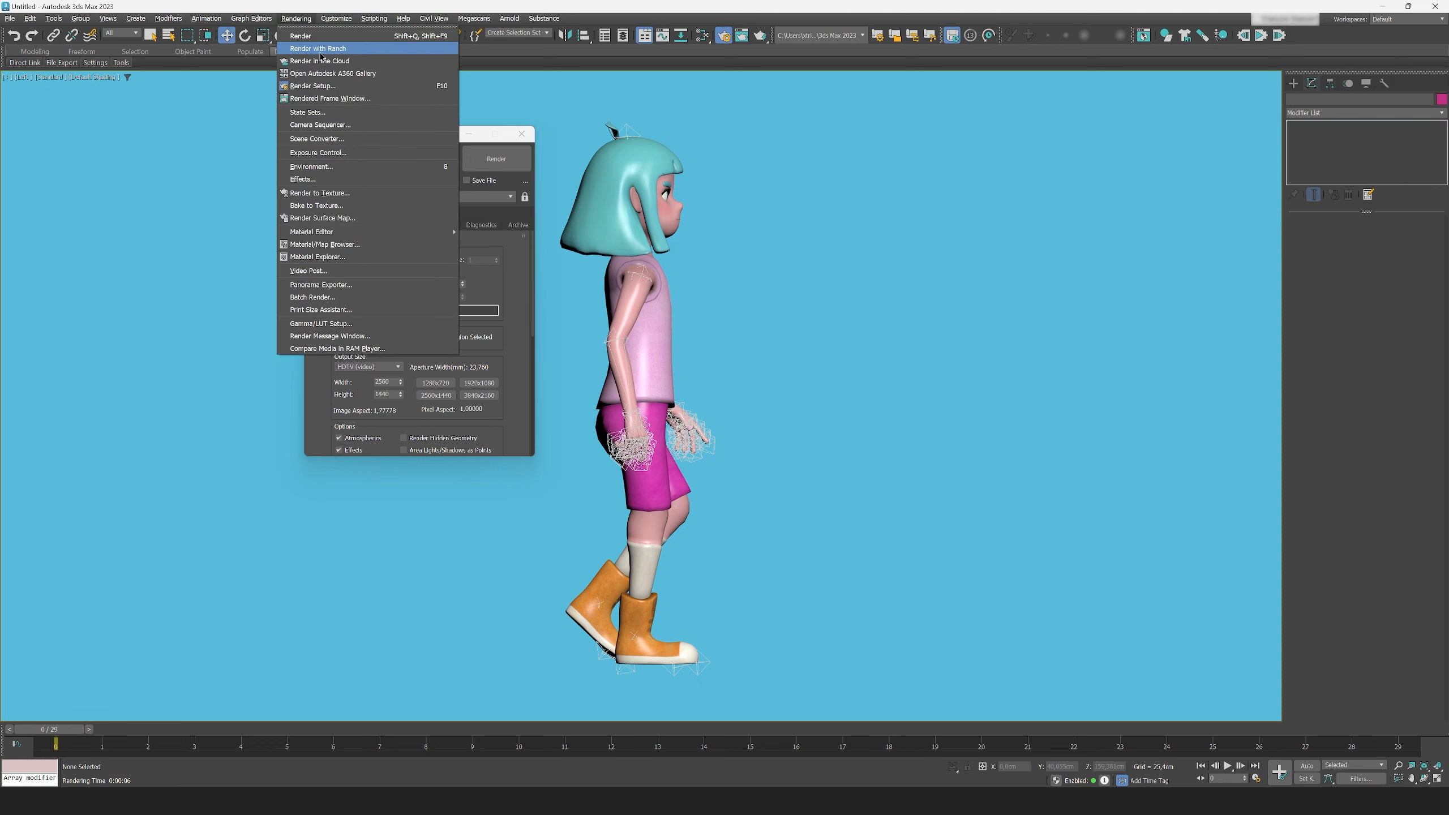
left_click(350, 168)
left_click(351, 189)
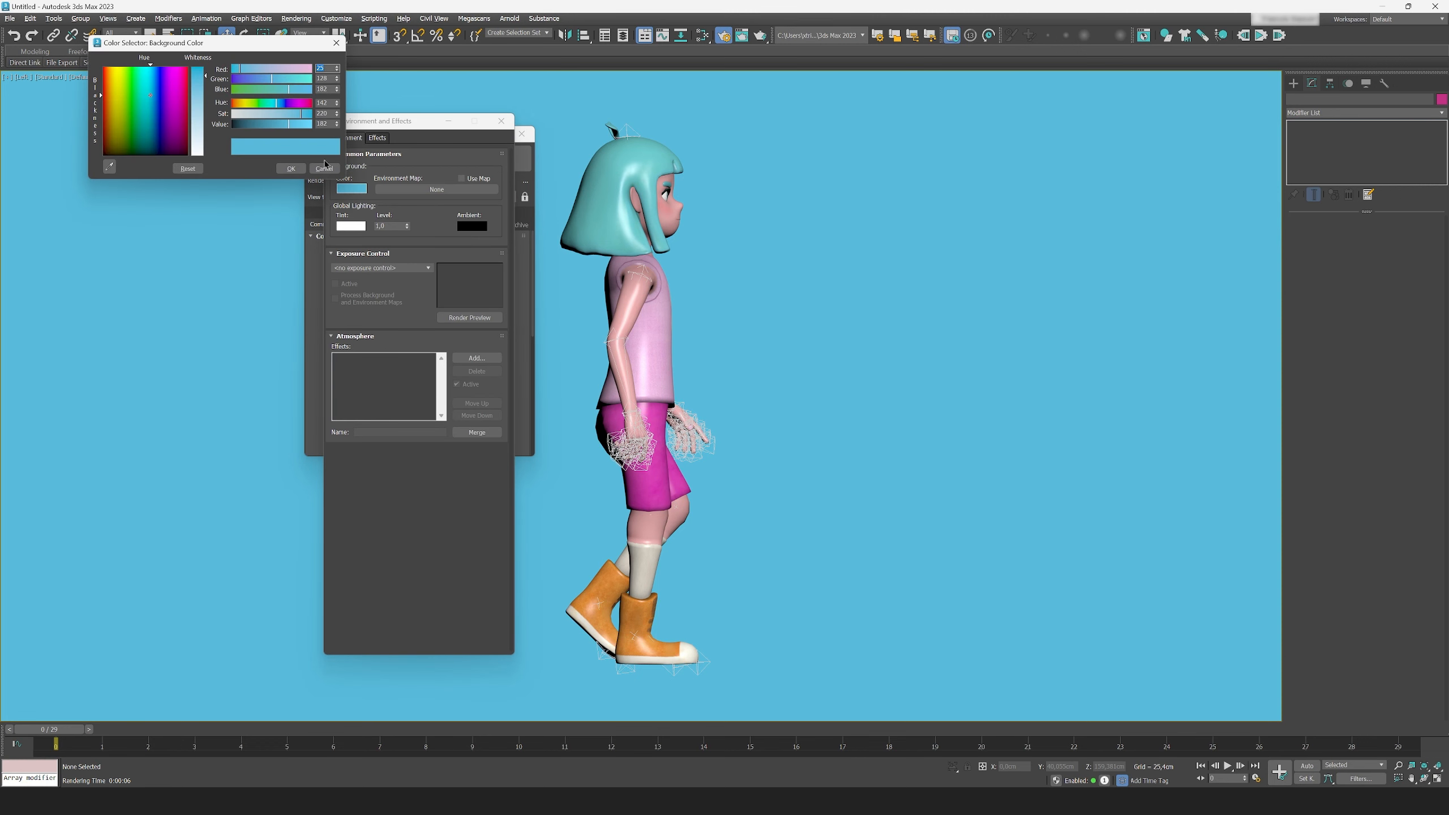
left_click(197, 122)
left_click(290, 168)
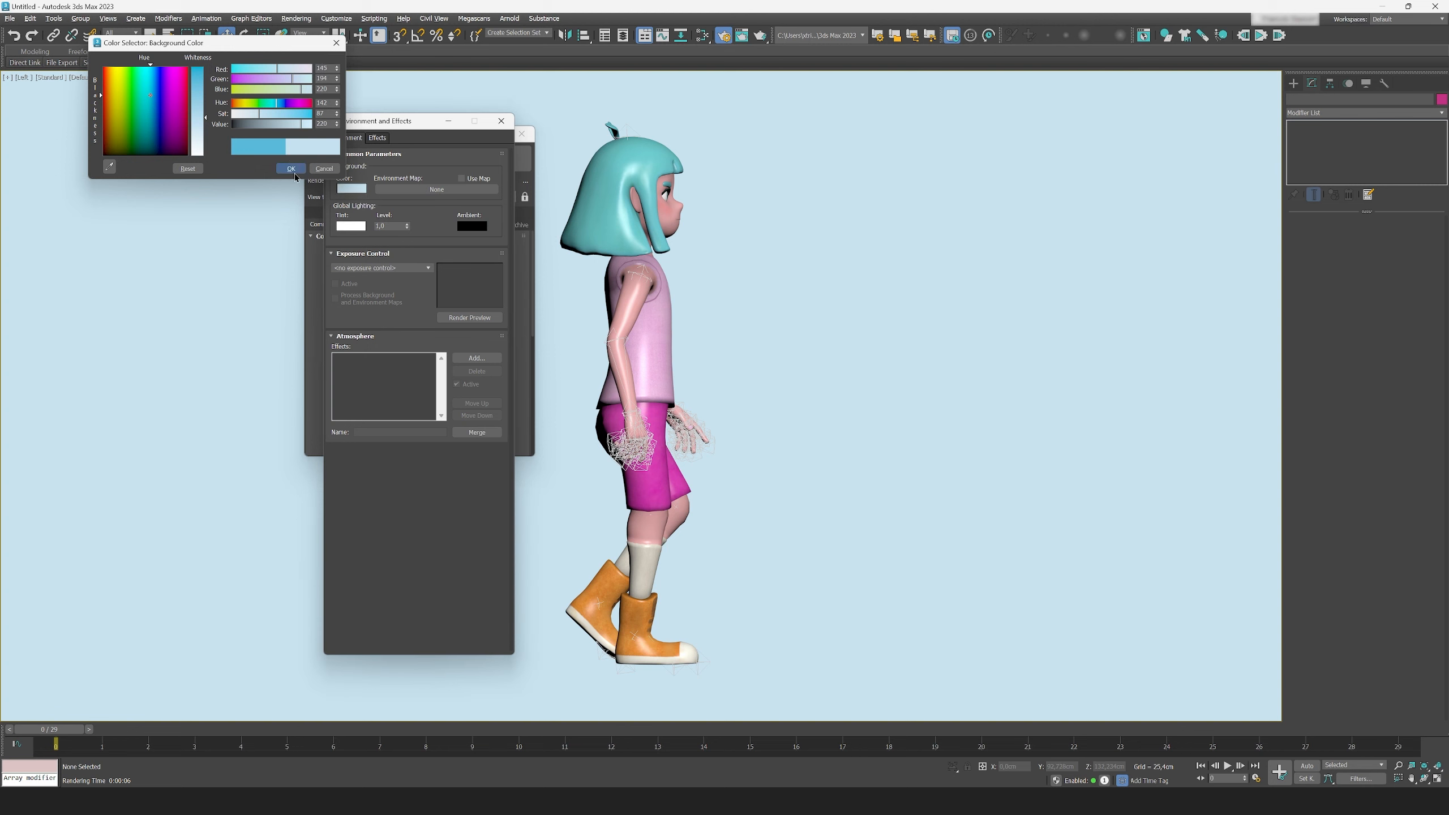
Step: Render another test frame against the pale blue background, and close the render and environment windows
left_click_drag(418, 124, 184, 138)
left_click(497, 159)
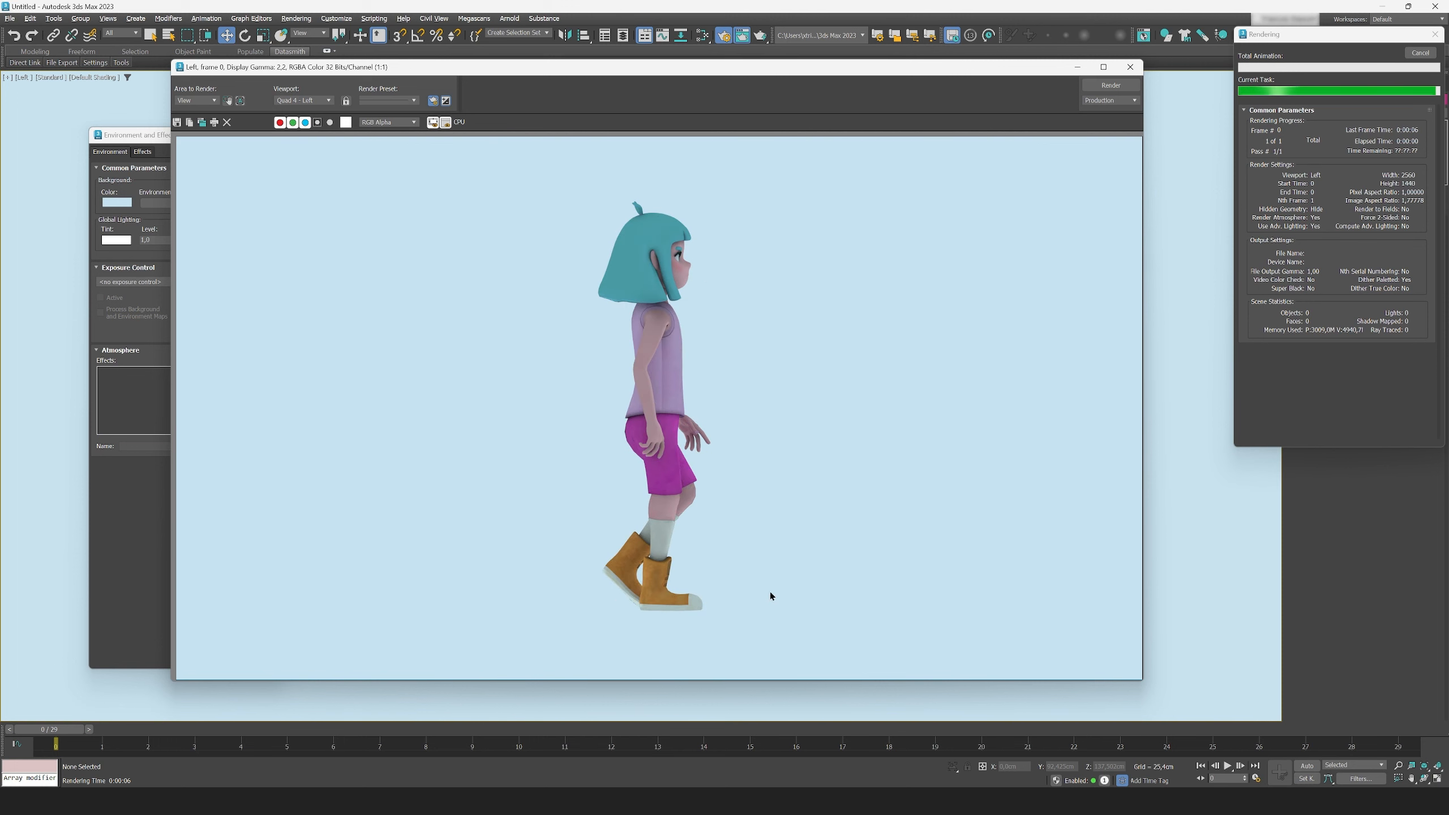
left_click(1119, 69)
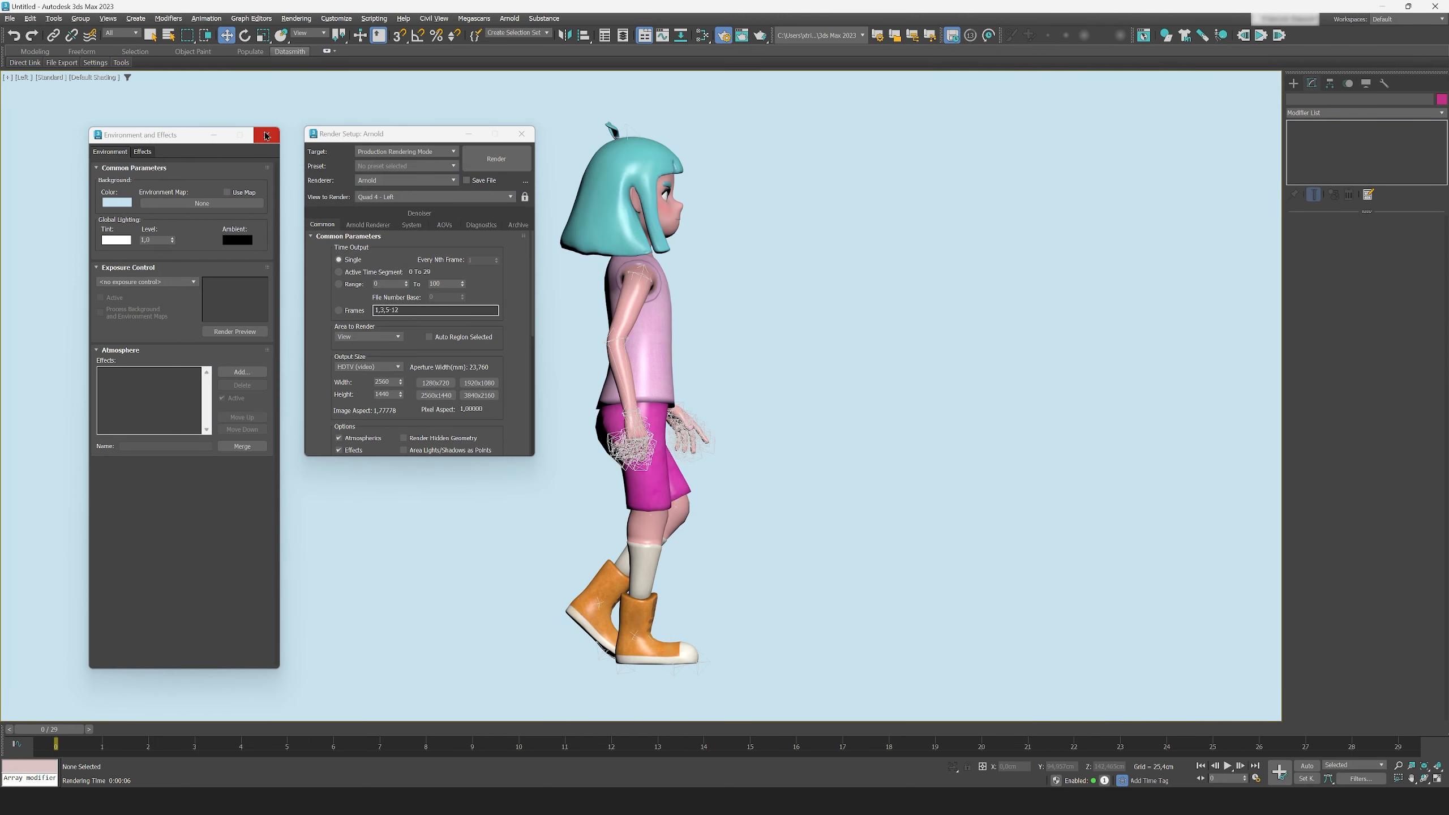
left_click(268, 136)
Step: Set rendering to the active time segment and define the output file PW as PNG in a new PersoWalk folder
left_click(339, 273)
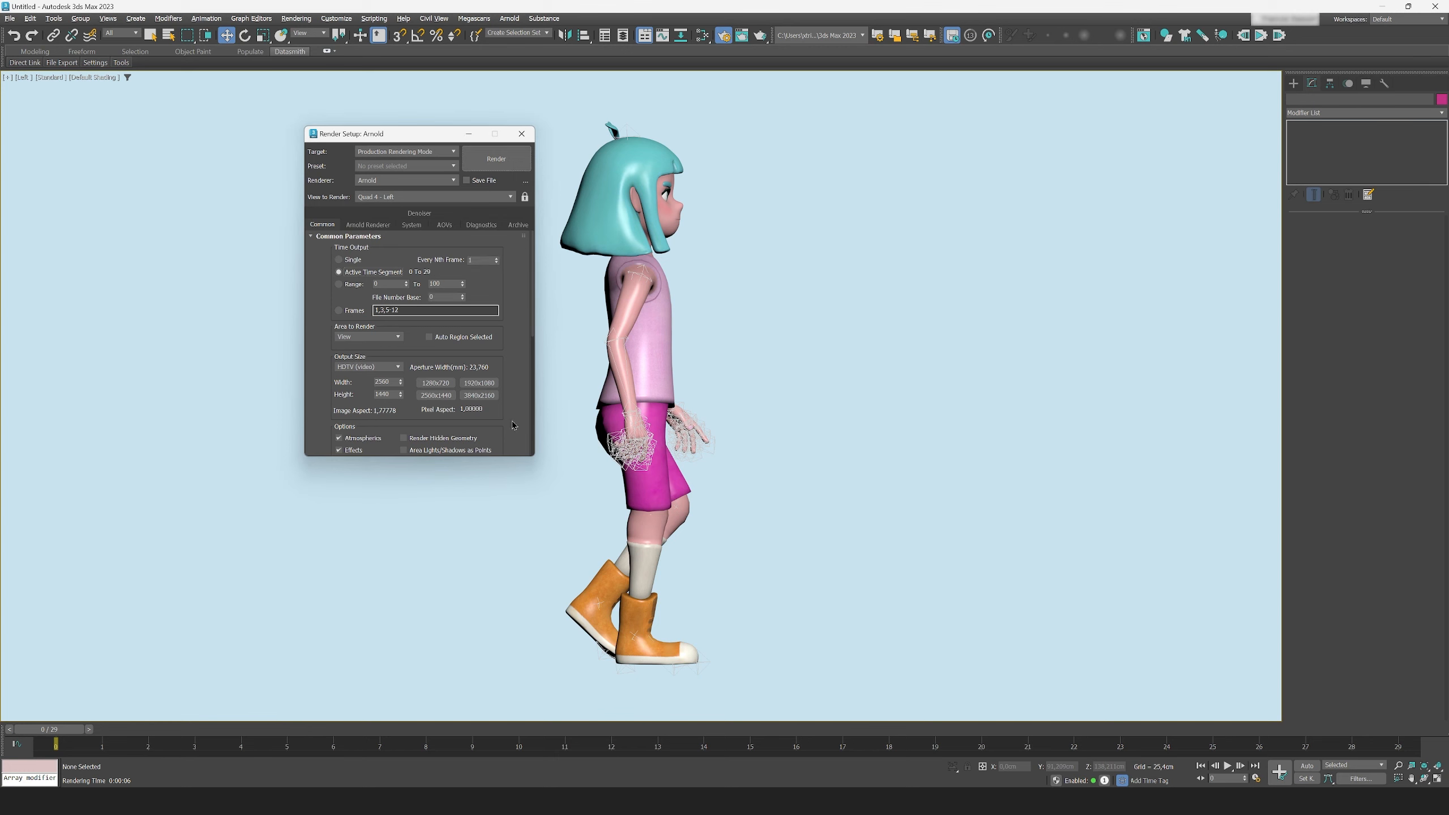
scroll(513, 425, "down", 6)
left_click(479, 381)
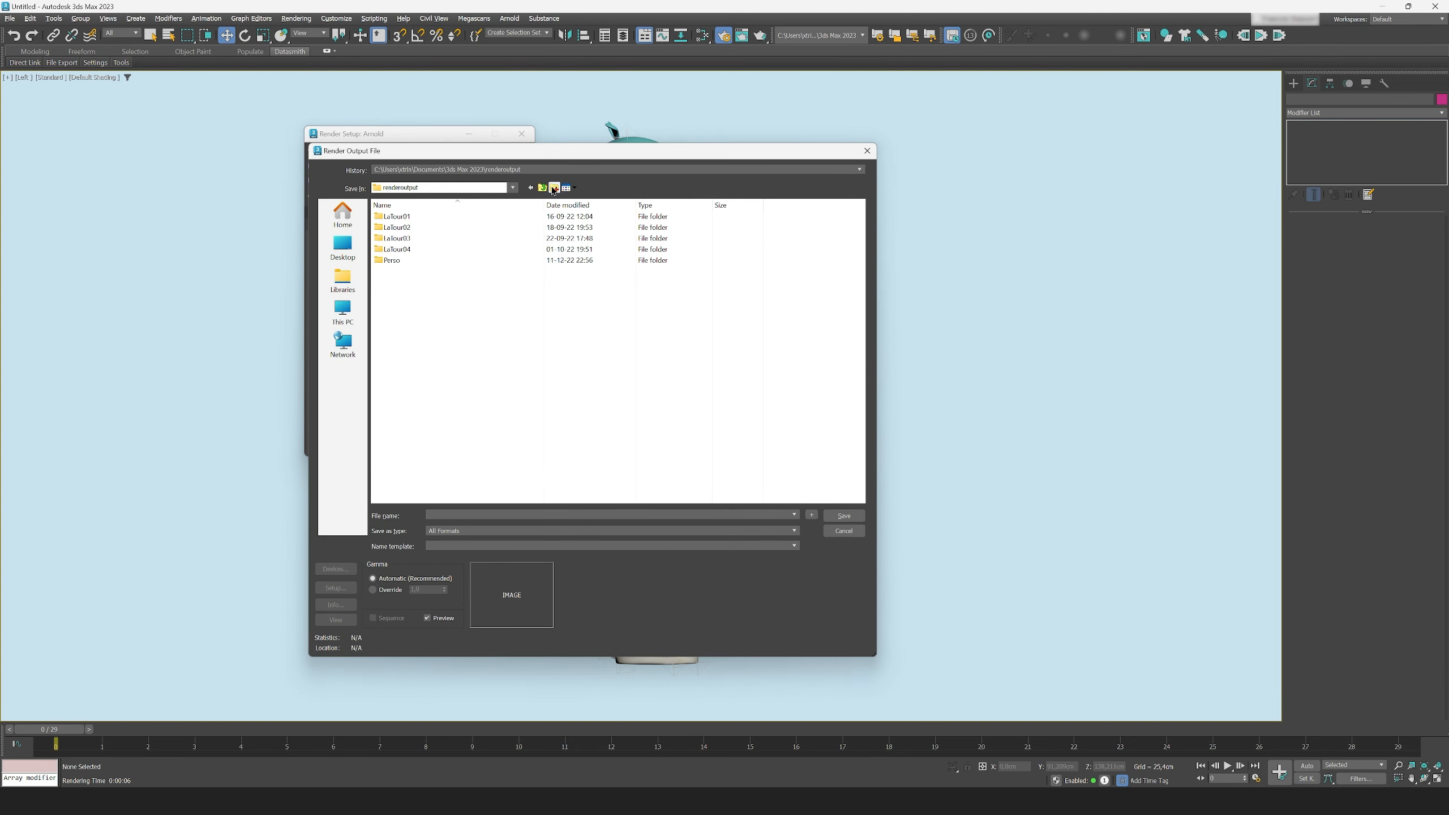
left_click(553, 188)
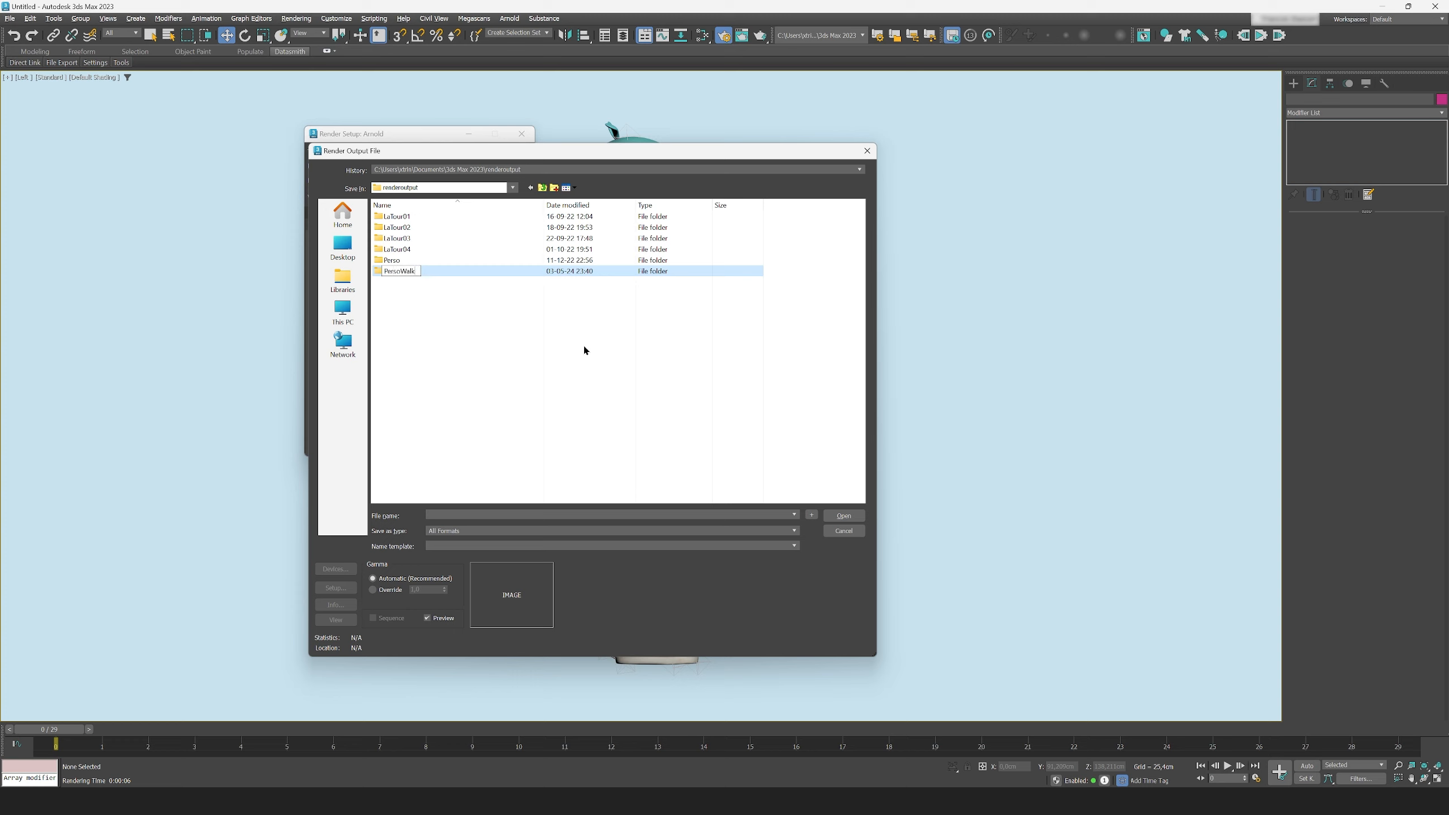
key("Return")
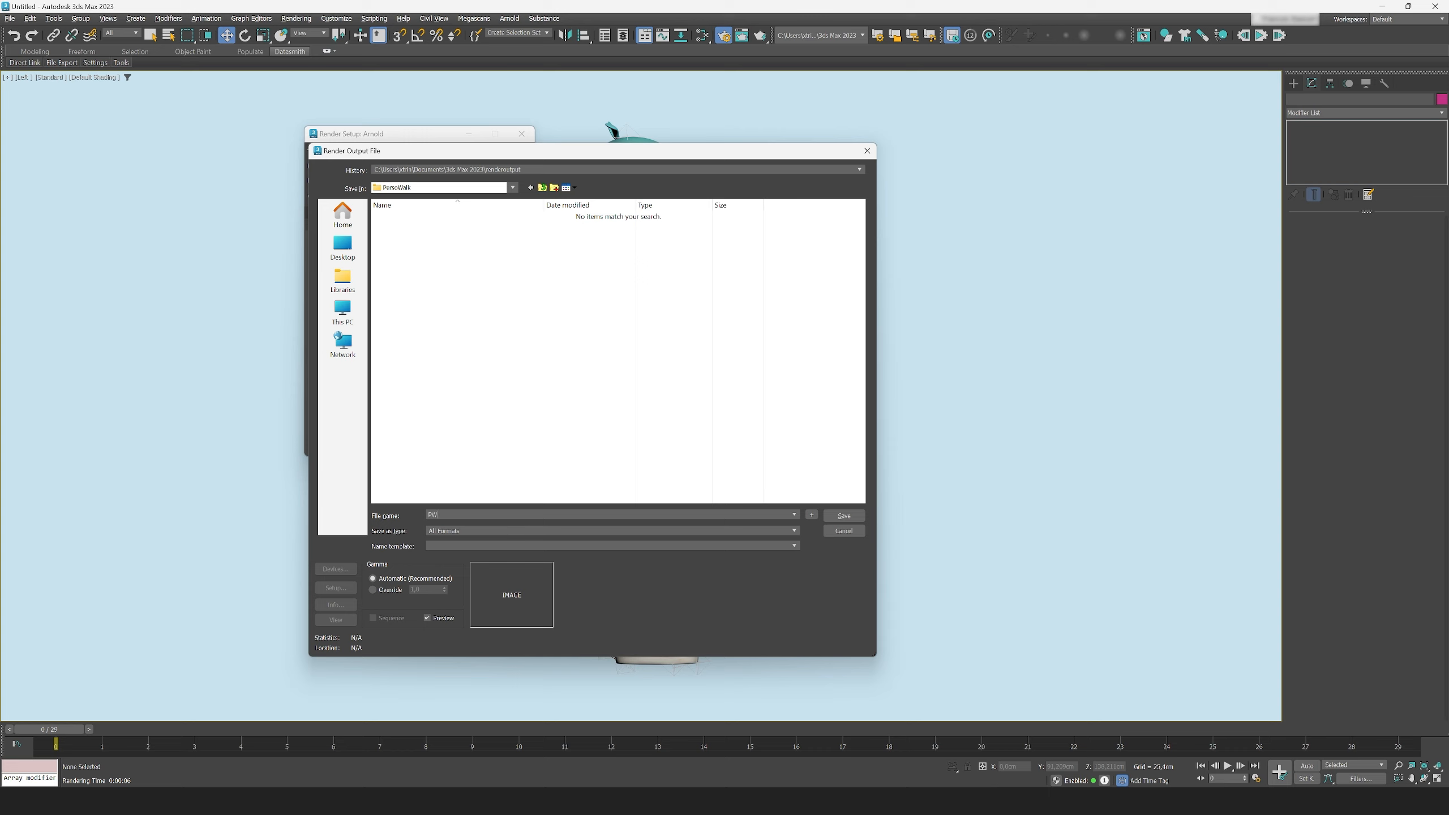
left_click(444, 531)
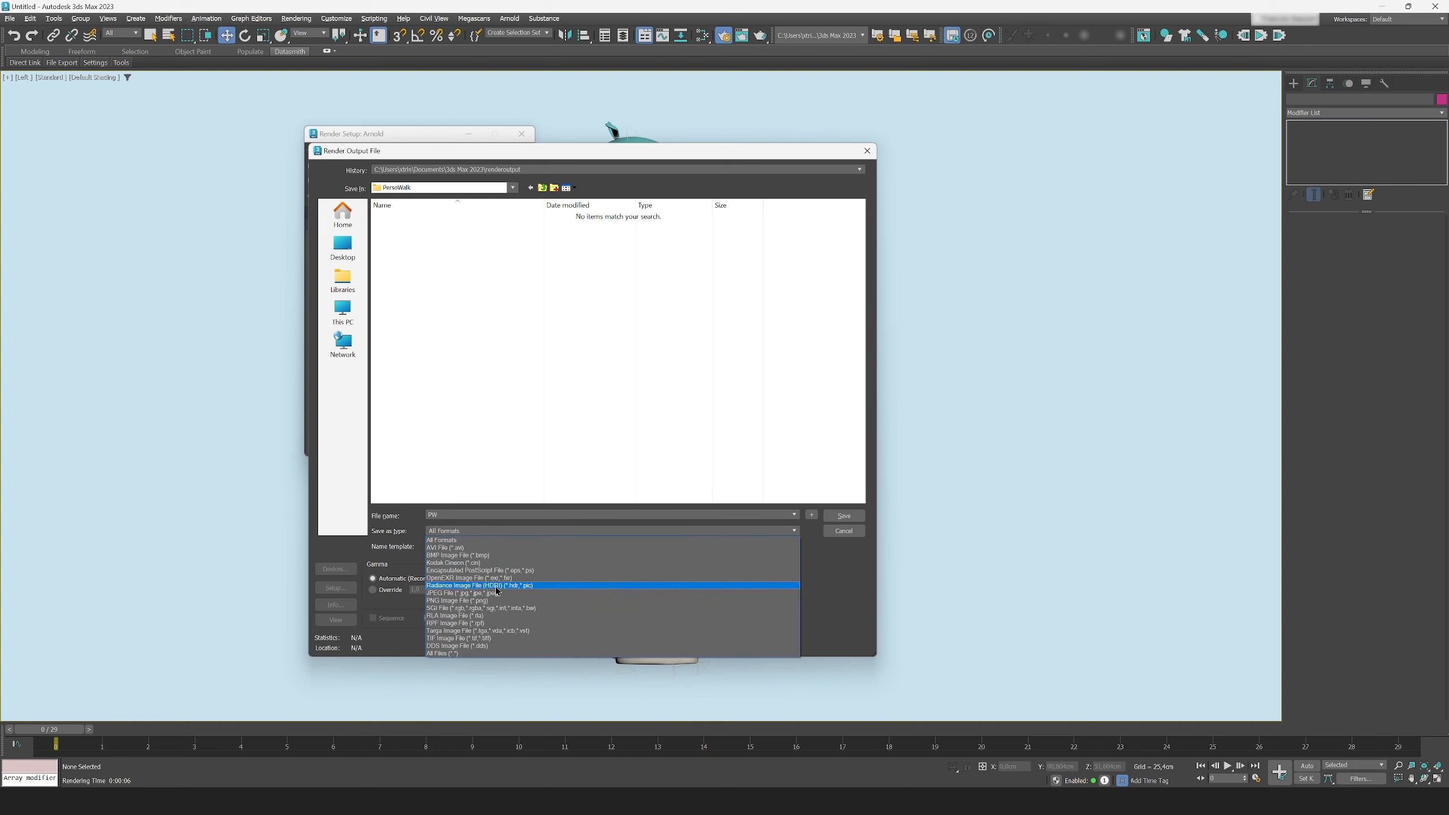
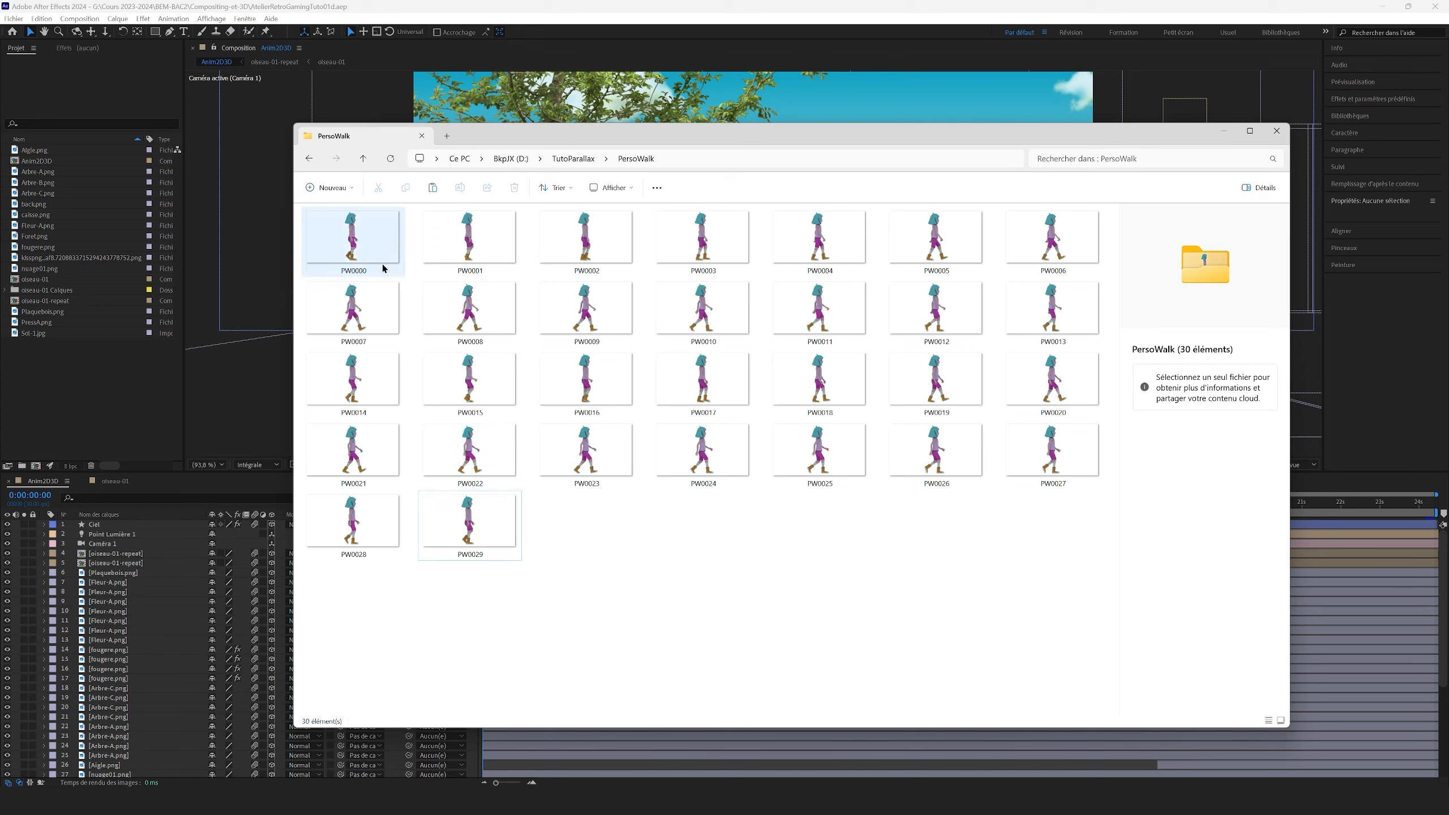
Step: Check the rendered images PW0000 to PW0029 in the PersoWalk folder and switch back to After Effects
left_click(373, 246)
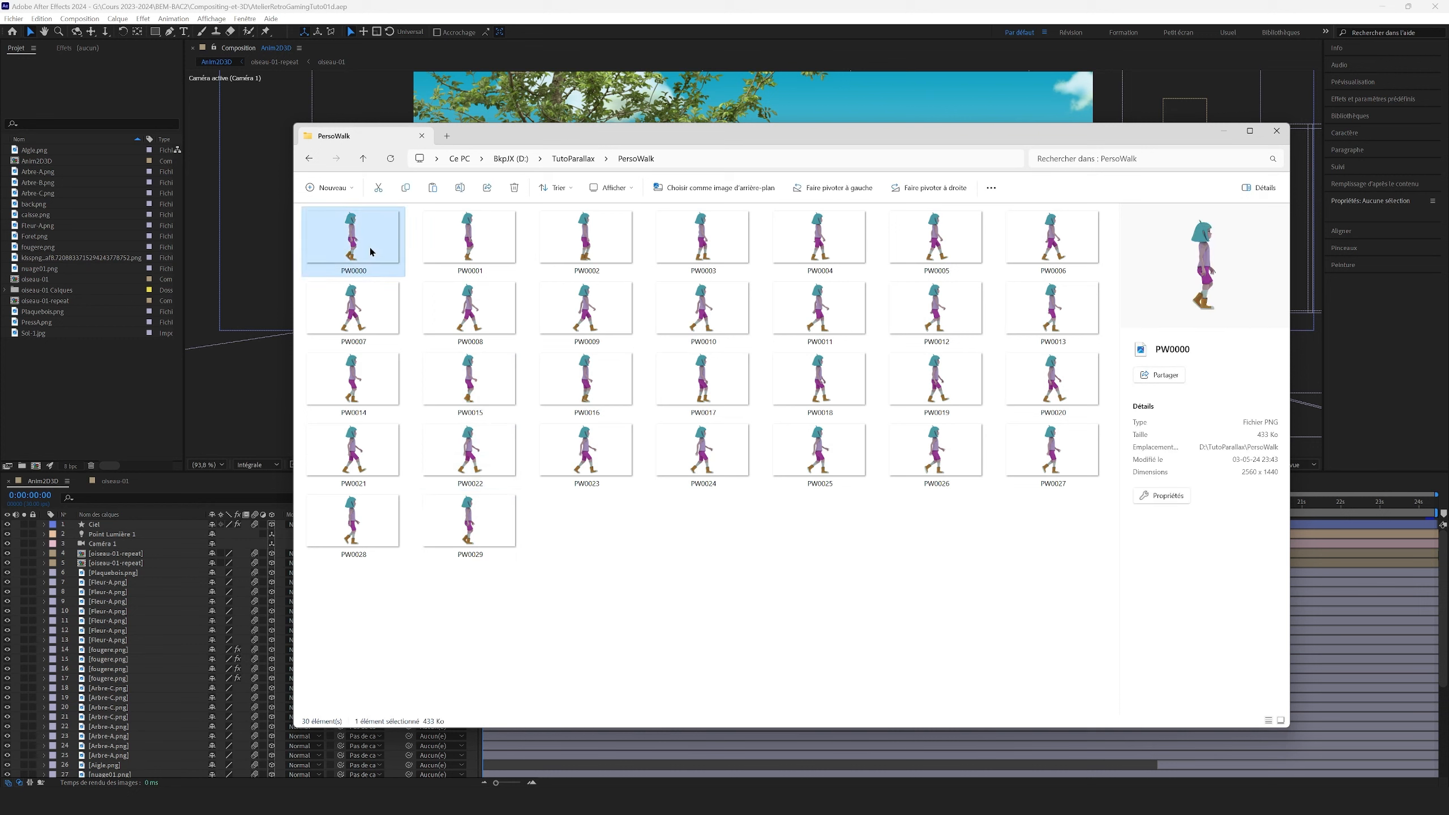
left_click(484, 520)
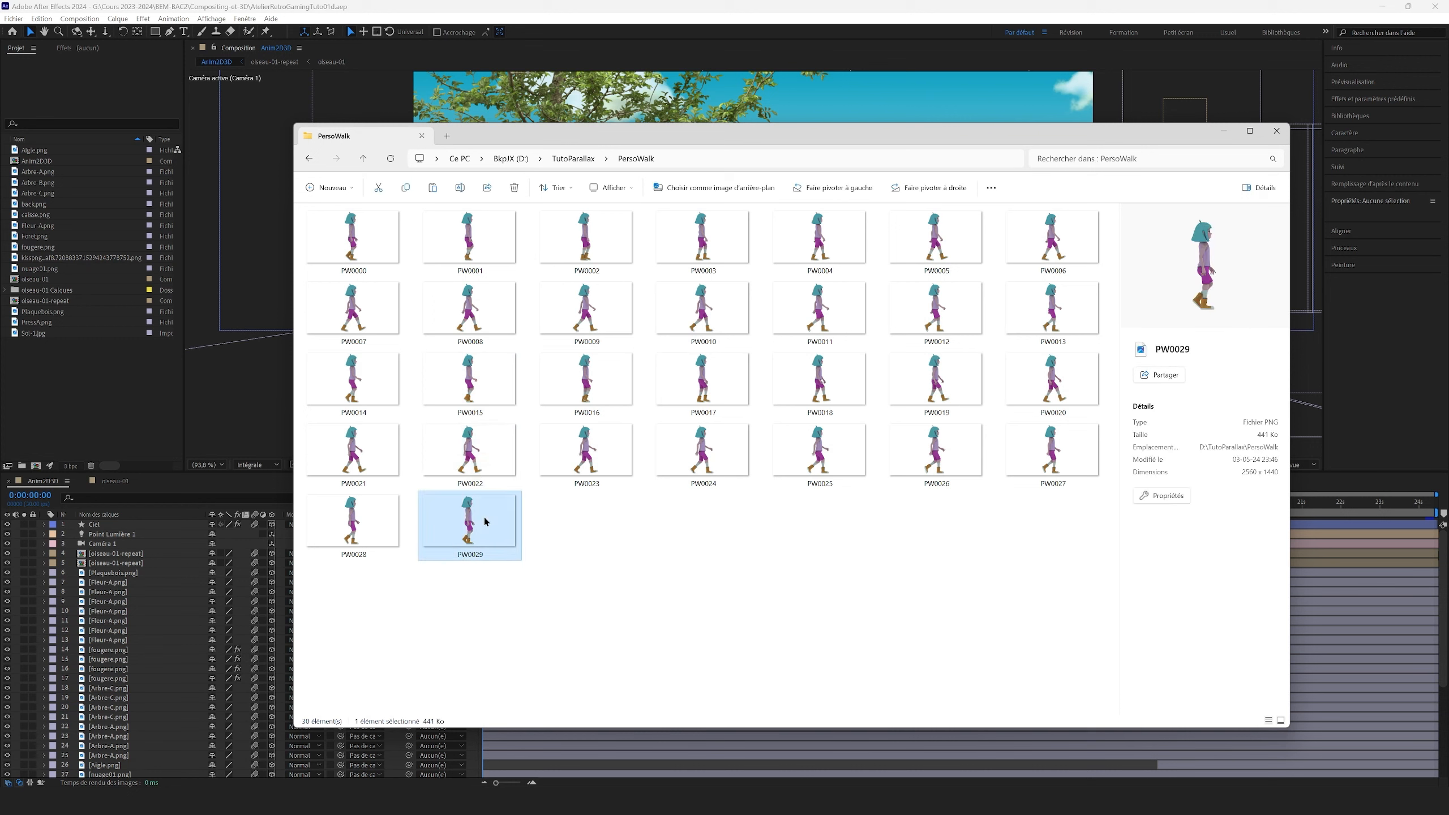
key("alt+Tab")
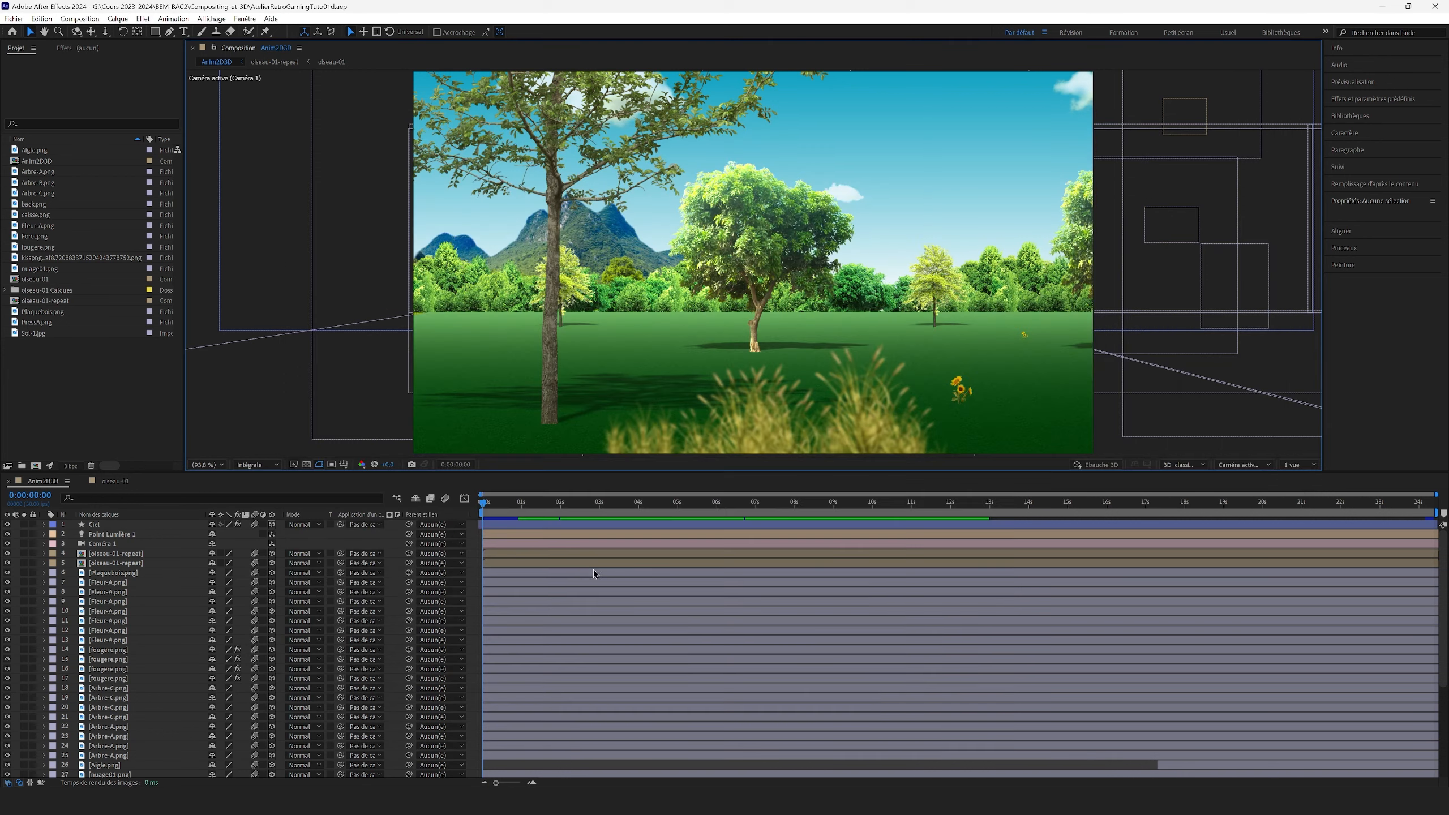
Step: Import the PersoWalk images from PW0000 as a PNG sequence and add it to the Anim2D3D composition below Caméra 1
right_click(119, 409)
mouse_move(167, 467)
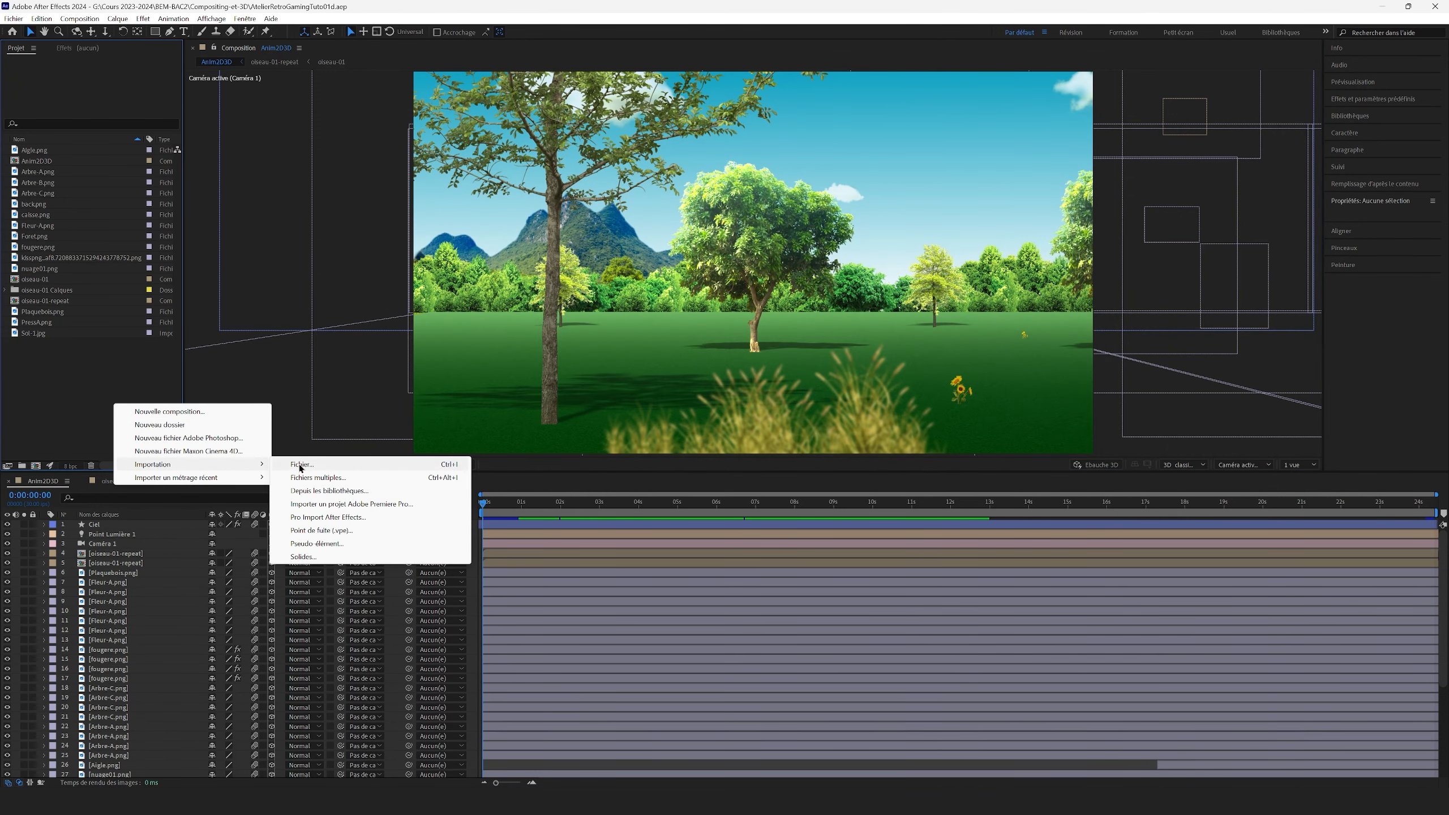
left_click(303, 468)
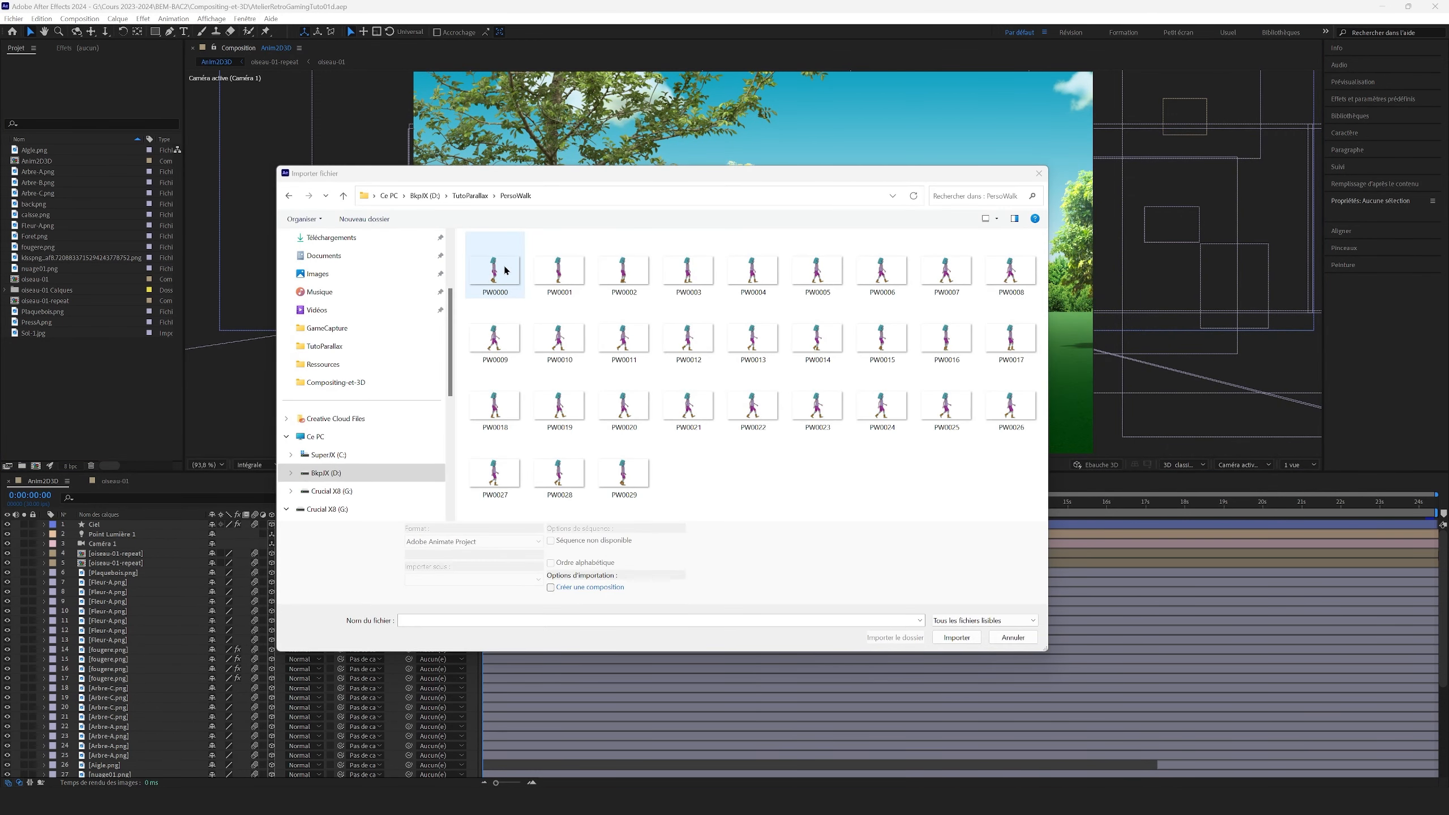
left_click(506, 270)
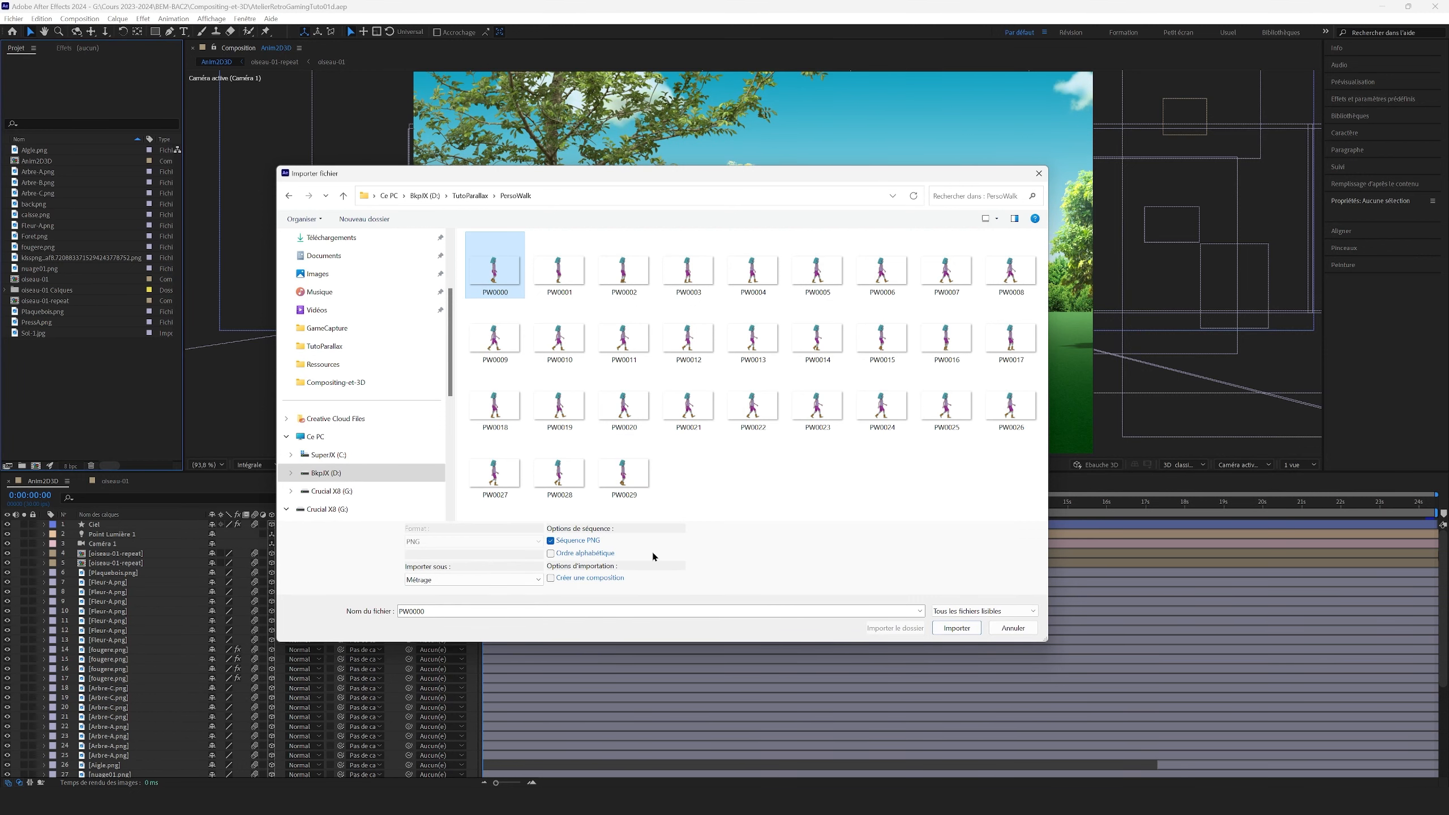
left_click(957, 627)
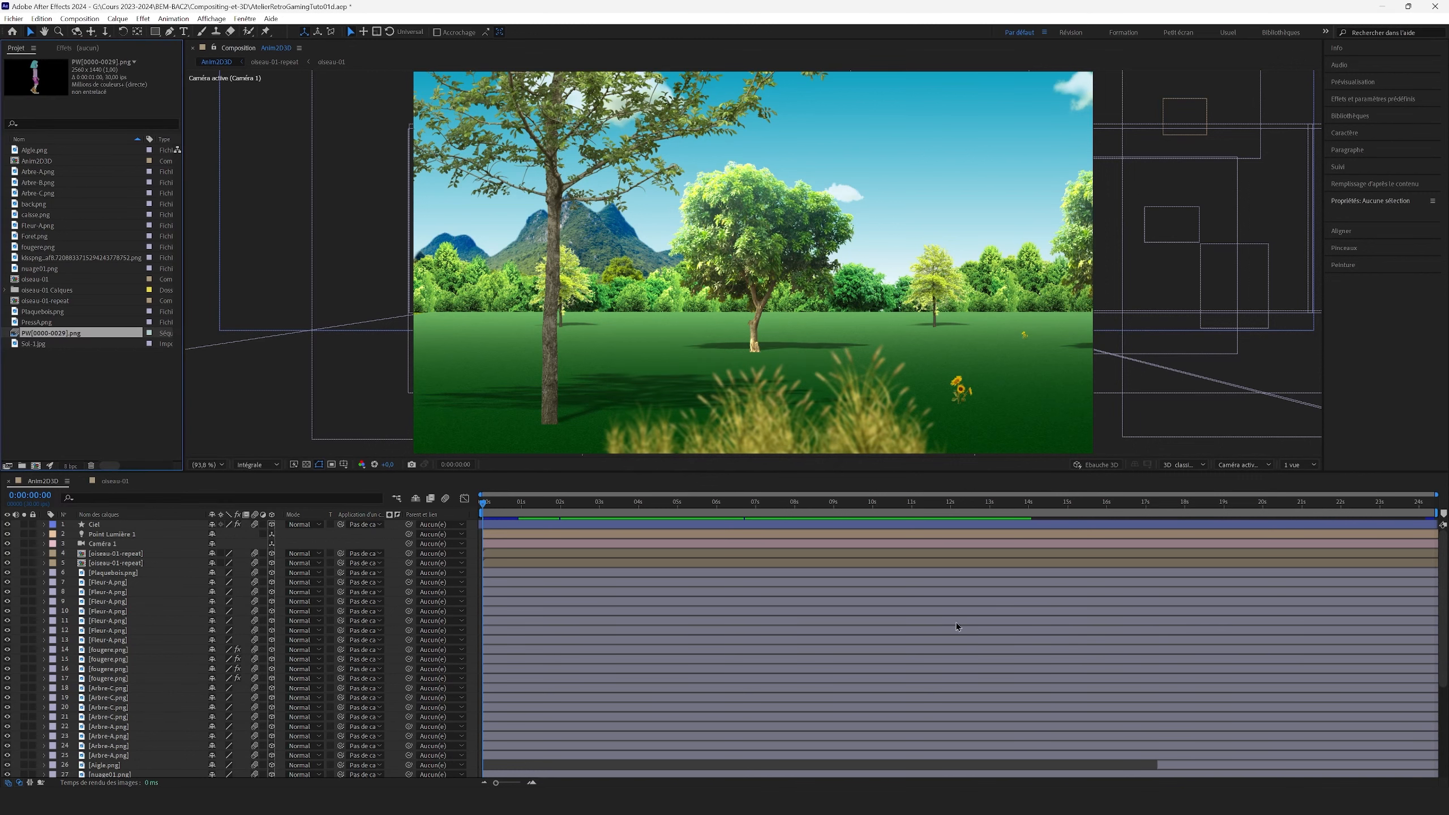
left_click_drag(16, 337, 110, 553)
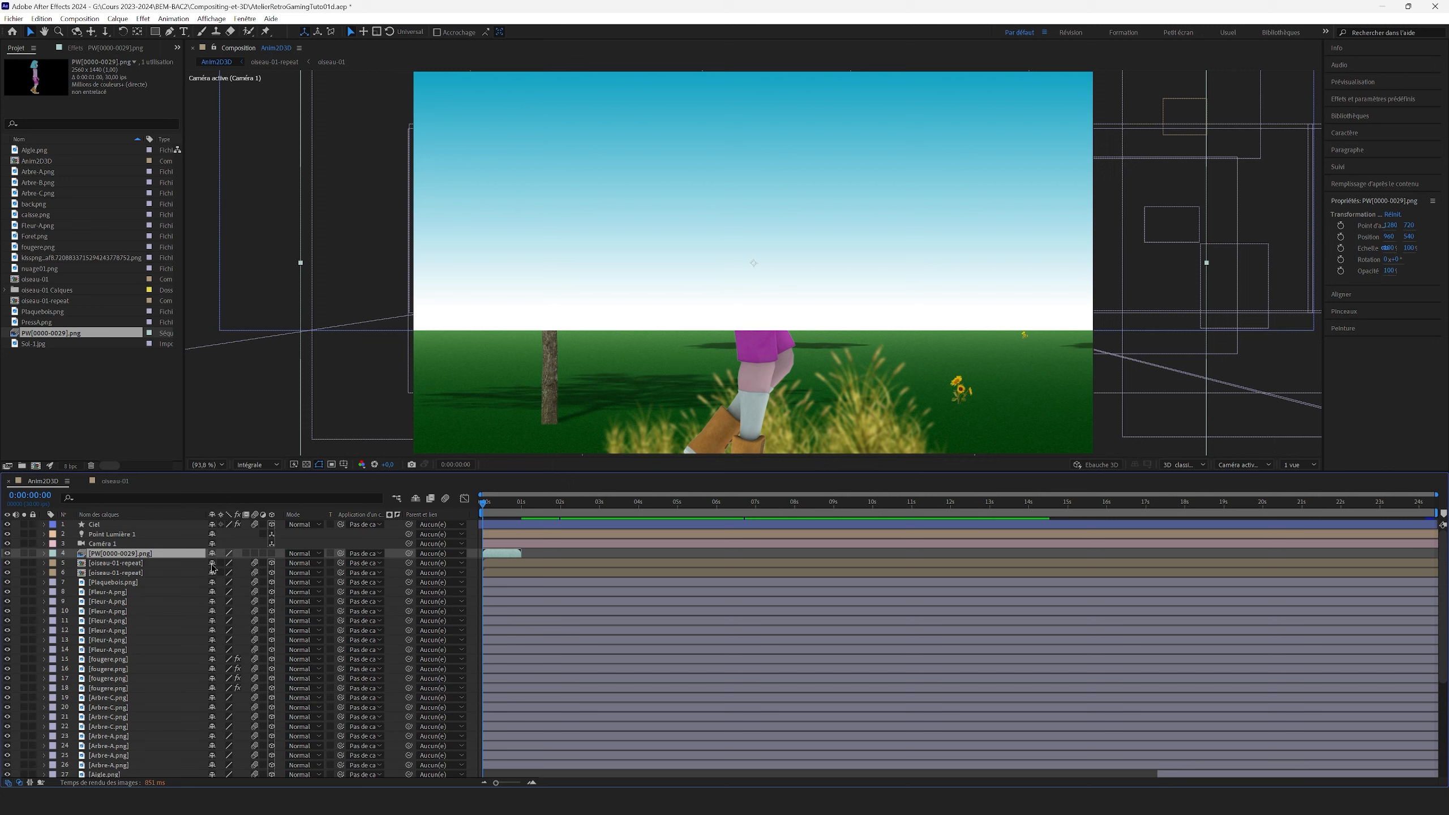
Step: Make the PW character layer 3D and show two views, with the Haut view beside Caméra 1
left_click(272, 554)
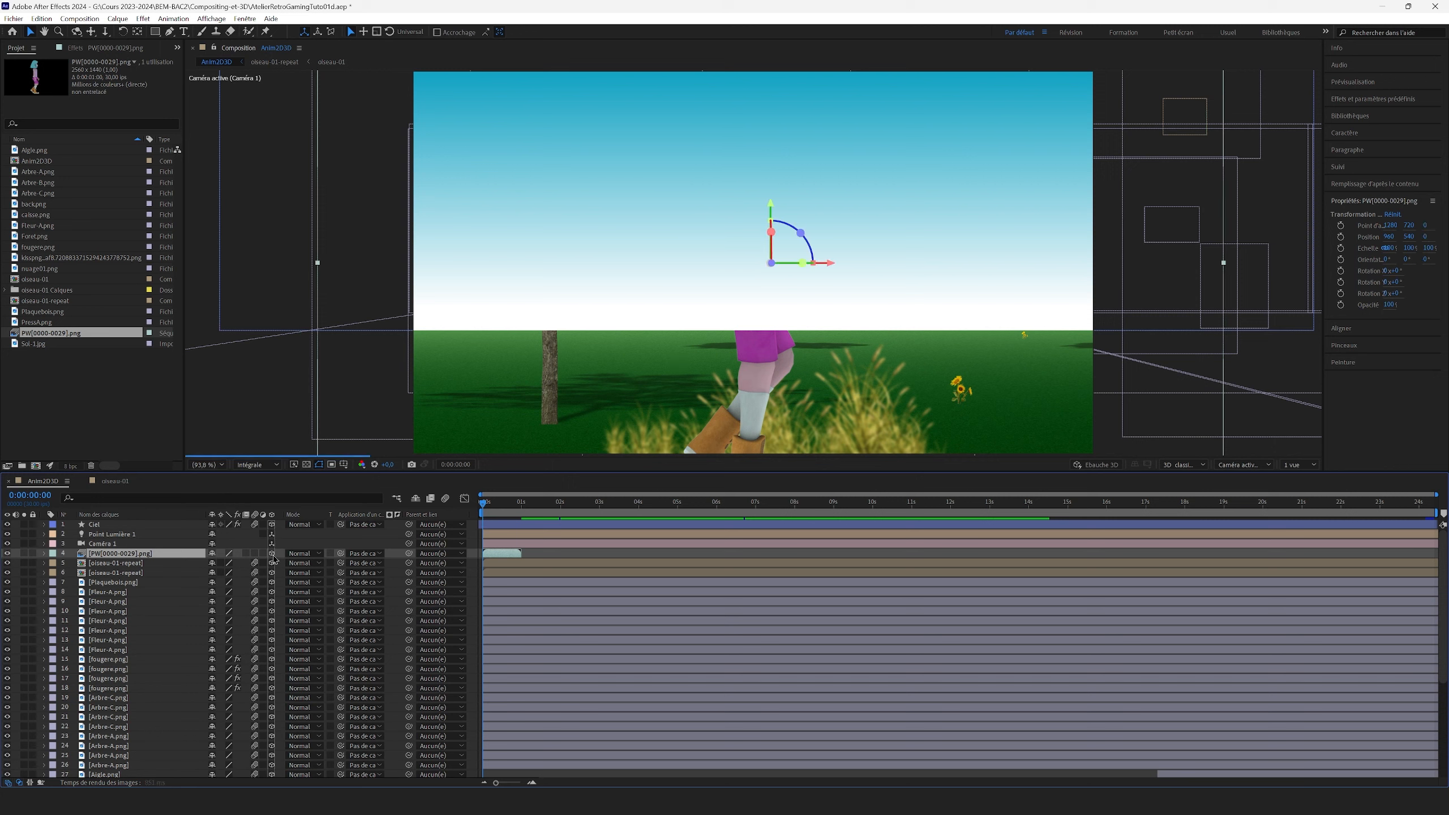
left_click(1300, 465)
left_click(1306, 499)
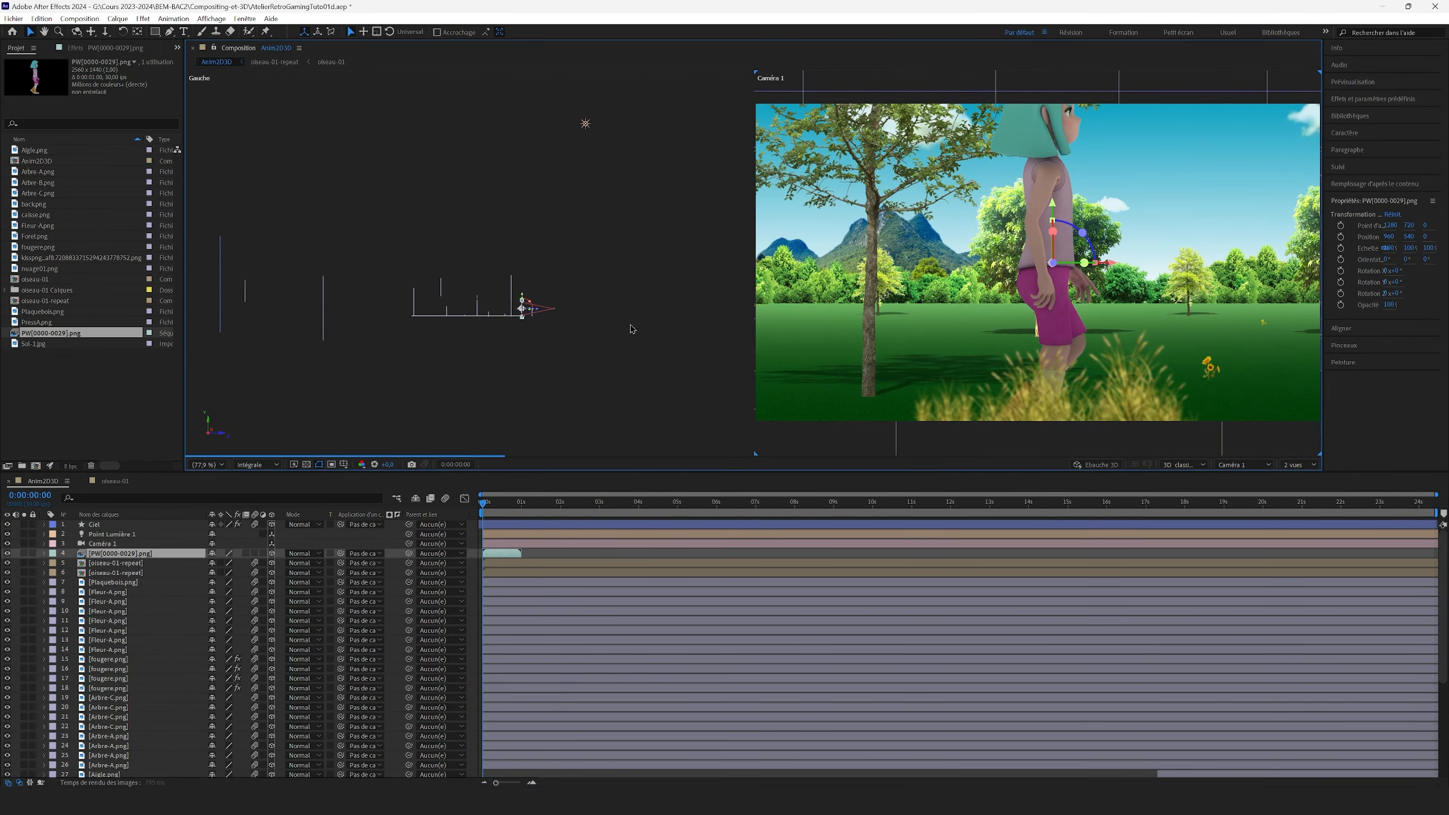
right_click(562, 354)
left_click(1247, 467)
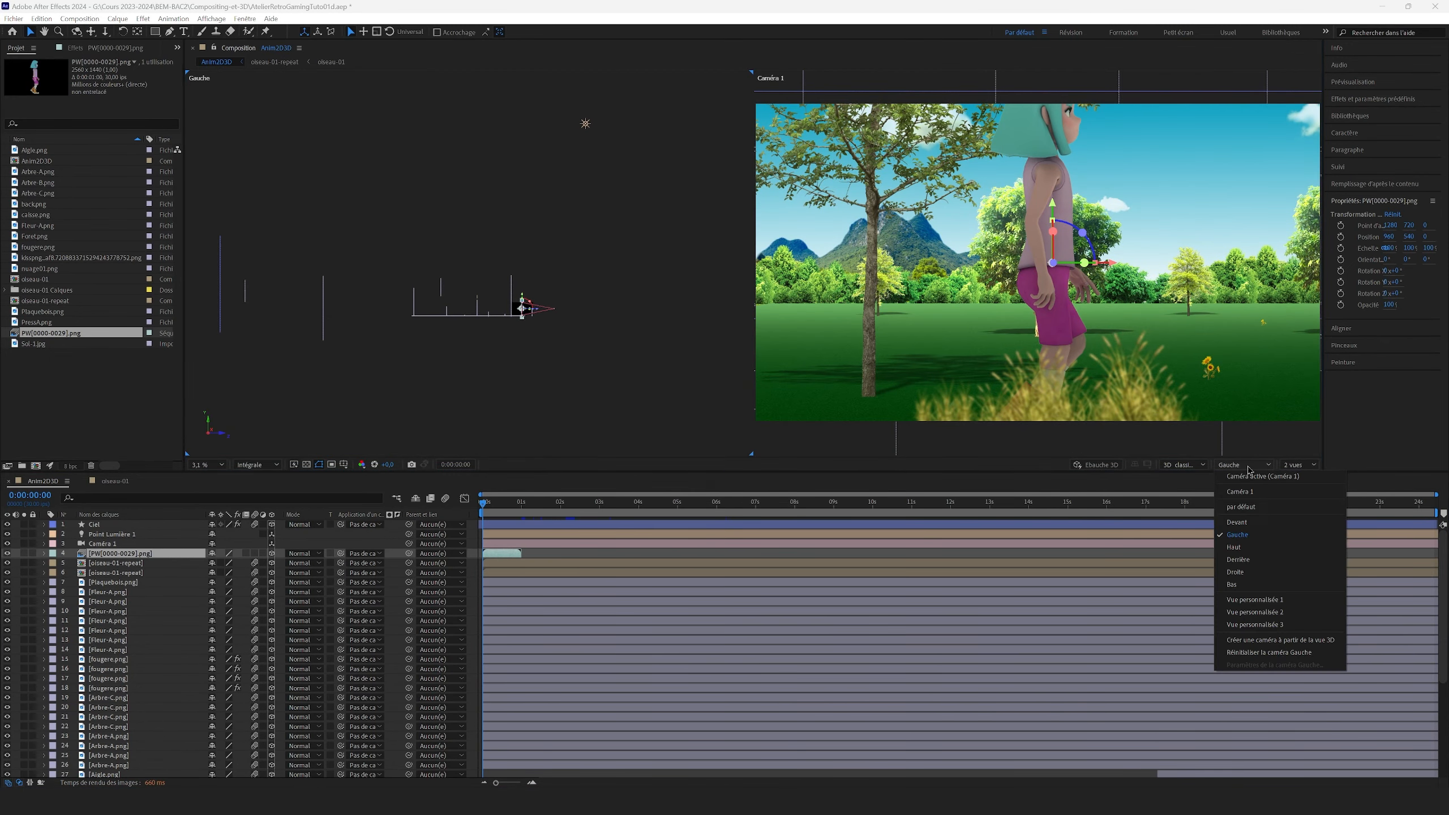
left_click(1242, 549)
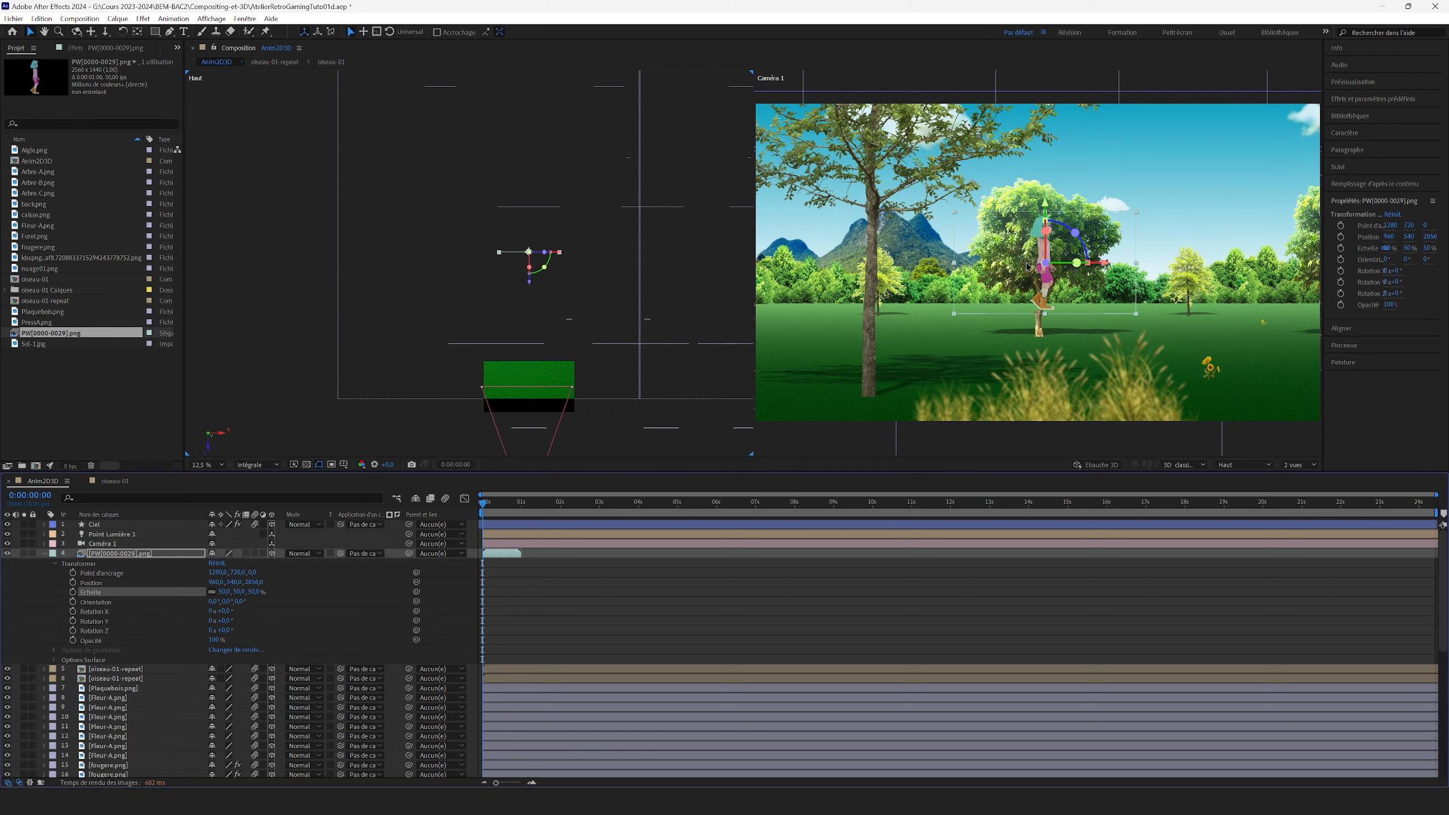
Step: Place the walking character on the grass between the bare-trunked tree and the leafy tree, with its feet clear of the ground
left_click_drag(1101, 265, 1016, 264)
left_click_drag(951, 219, 957, 281)
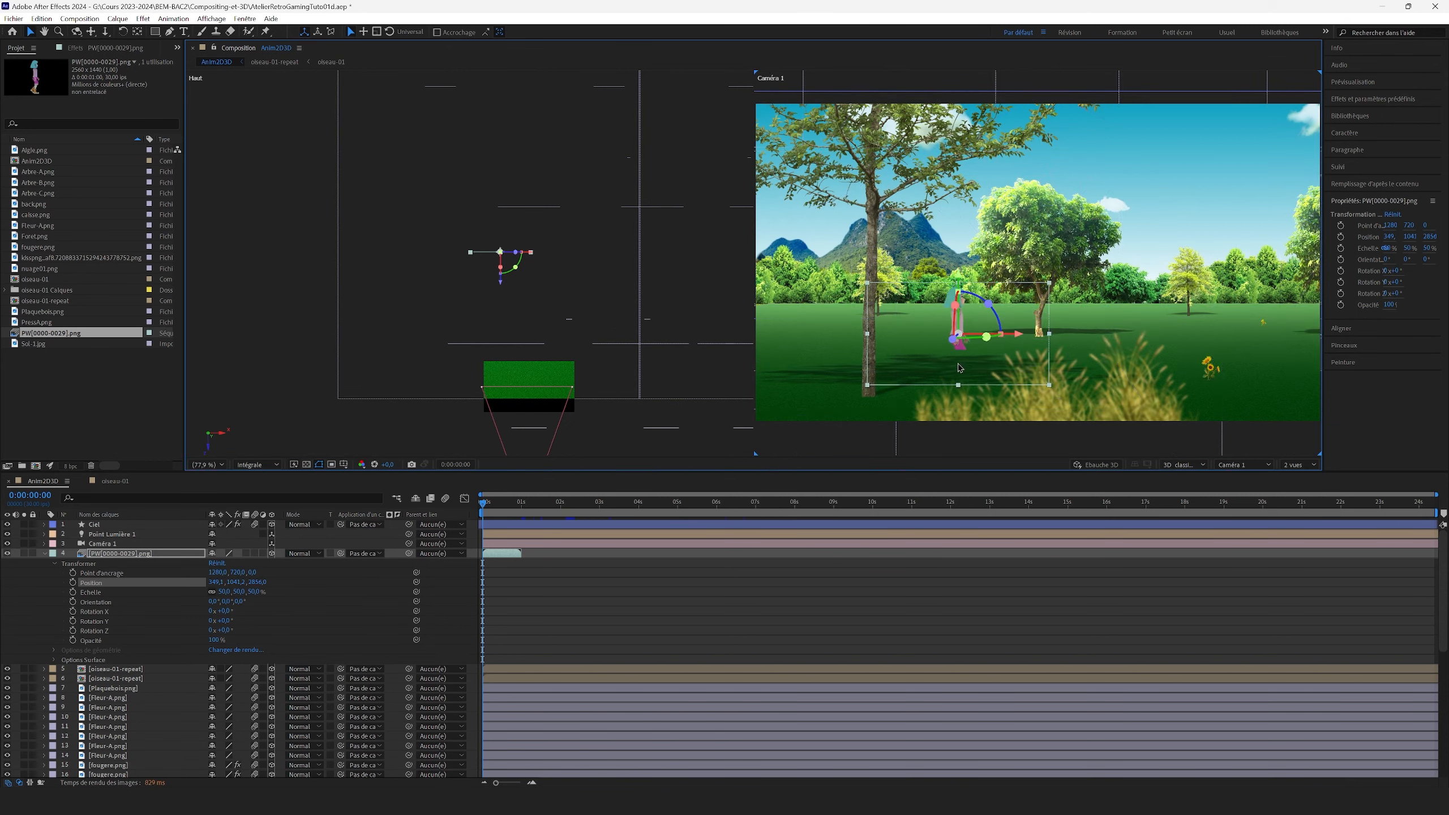
scroll(960, 367, "up", 4)
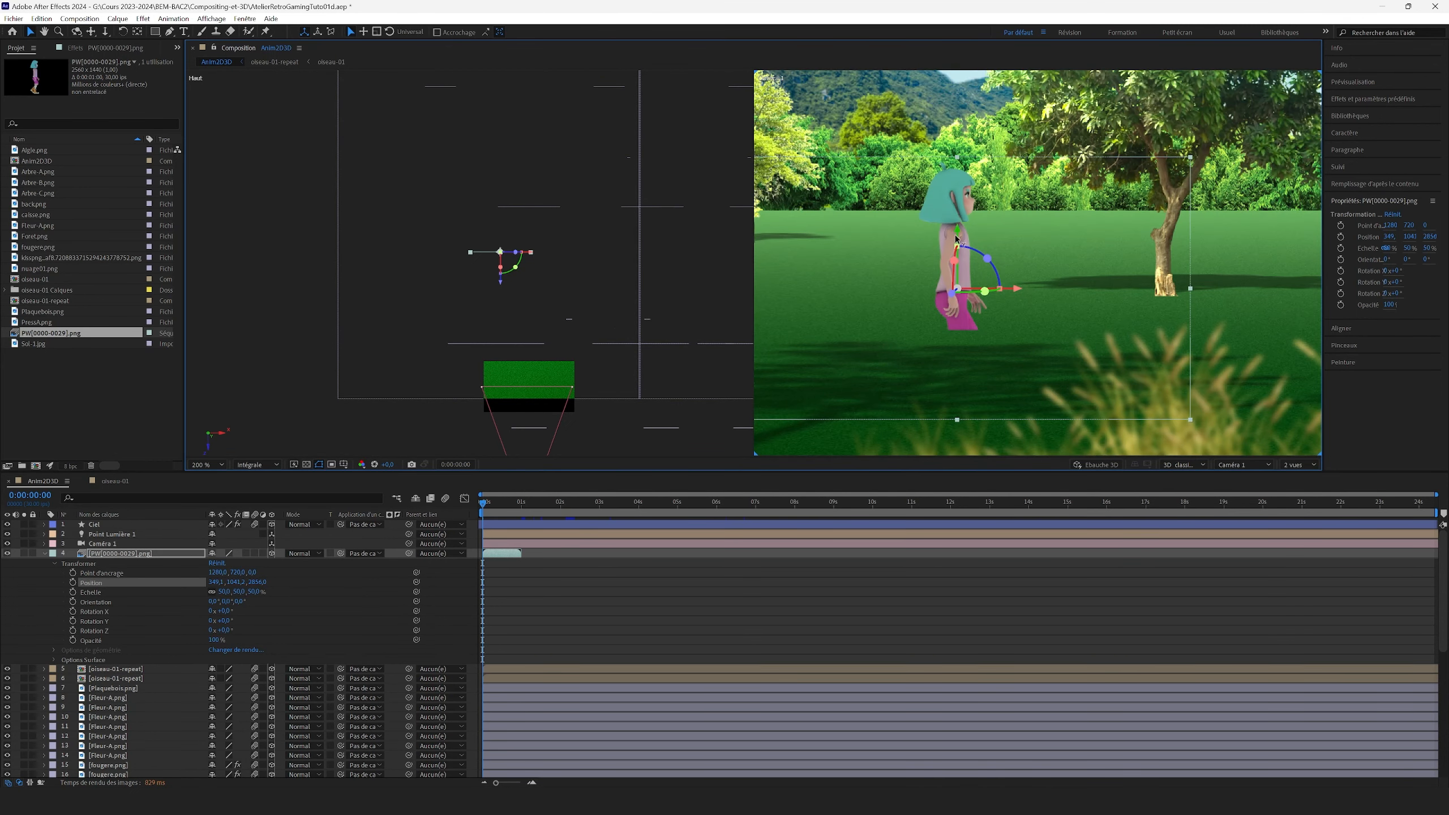
left_click_drag(957, 239, 963, 169)
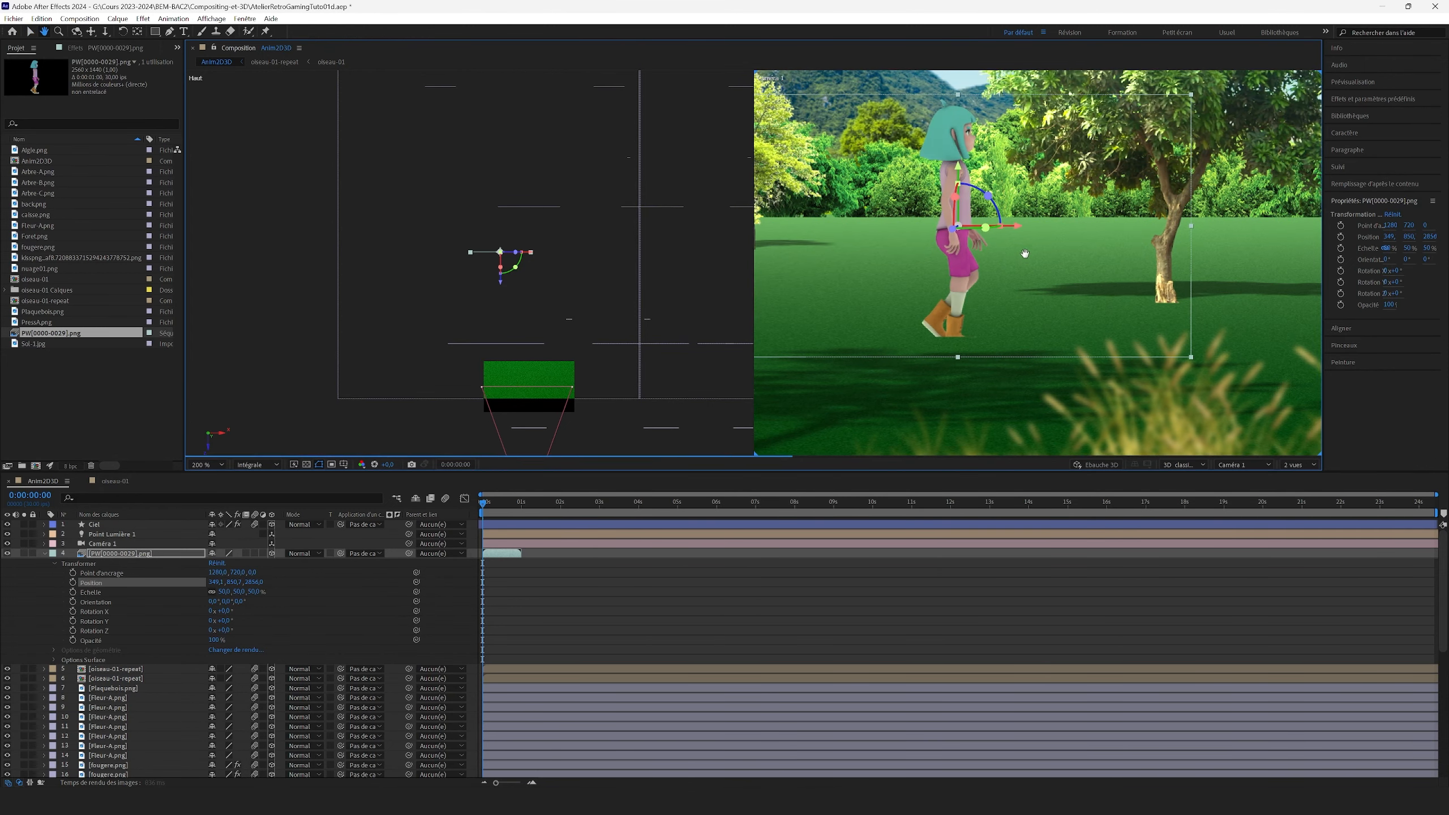
key("space")
left_click_drag(1022, 242, 1037, 289)
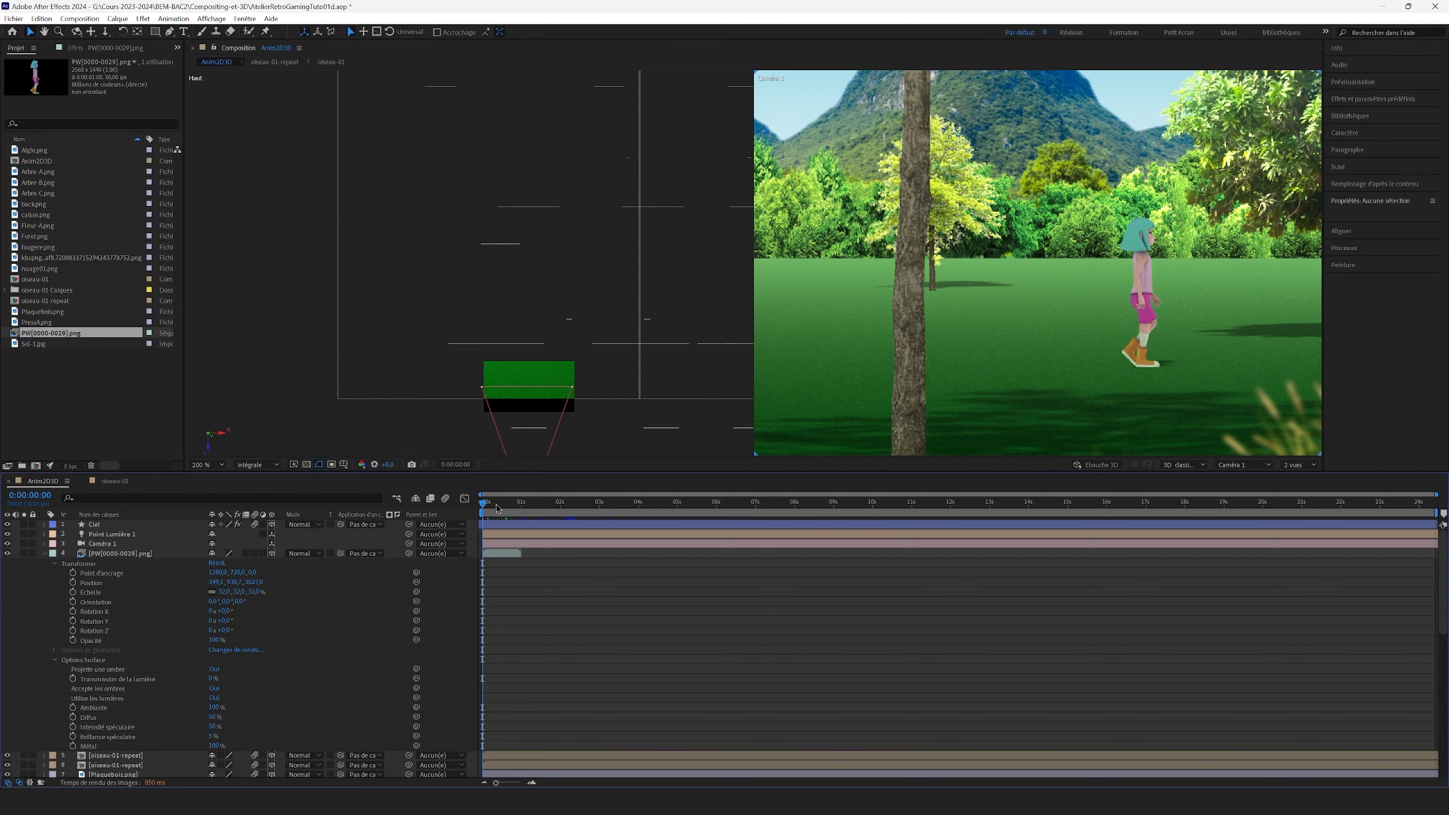
Step: Enable time remapping on the PW layer and extend the layer to the end of the composition
mouse_move(497, 508)
left_mouse_down()
mouse_move(516, 510)
mouse_move(477, 518)
left_mouse_up()
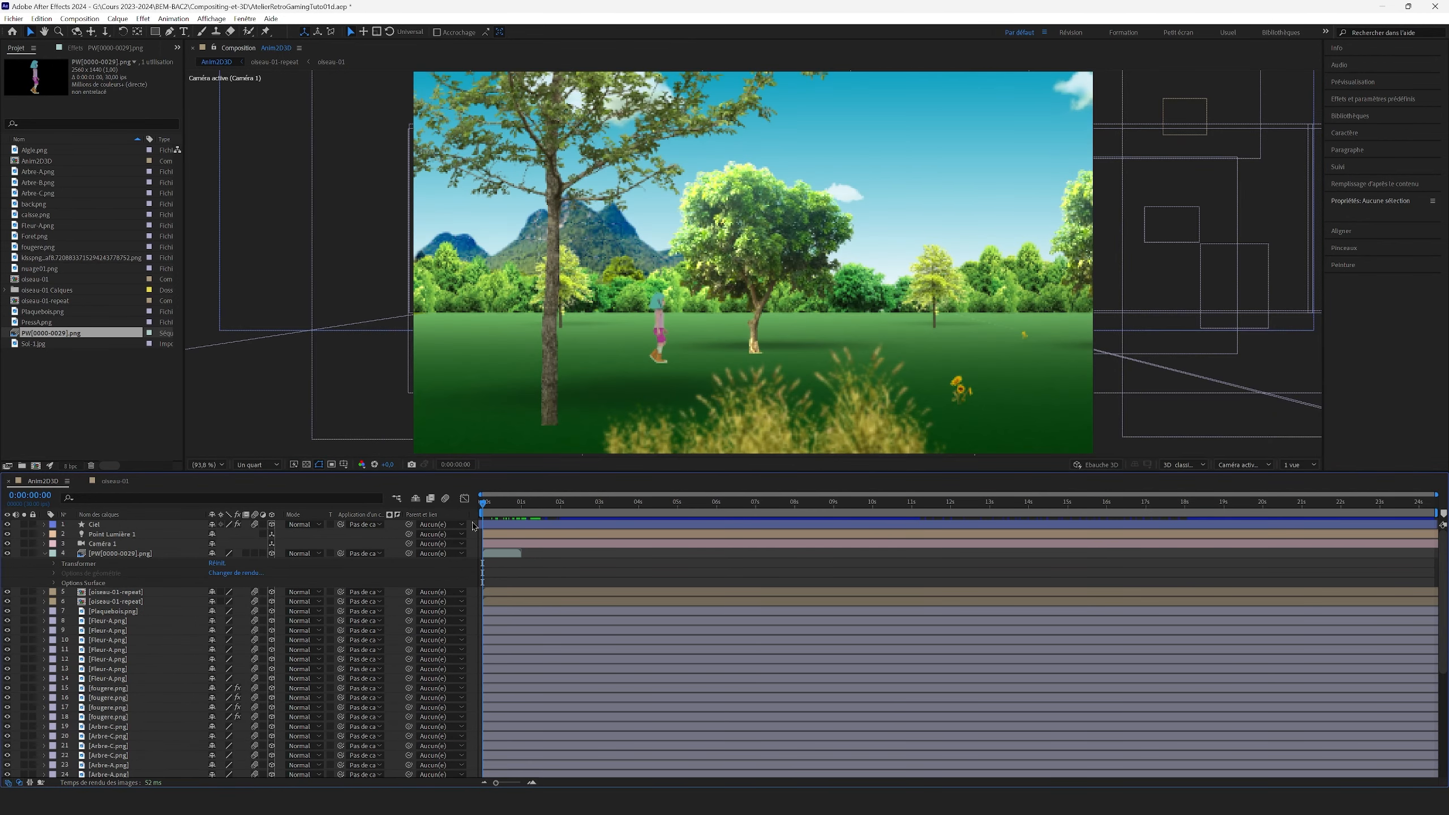
left_click(103, 554)
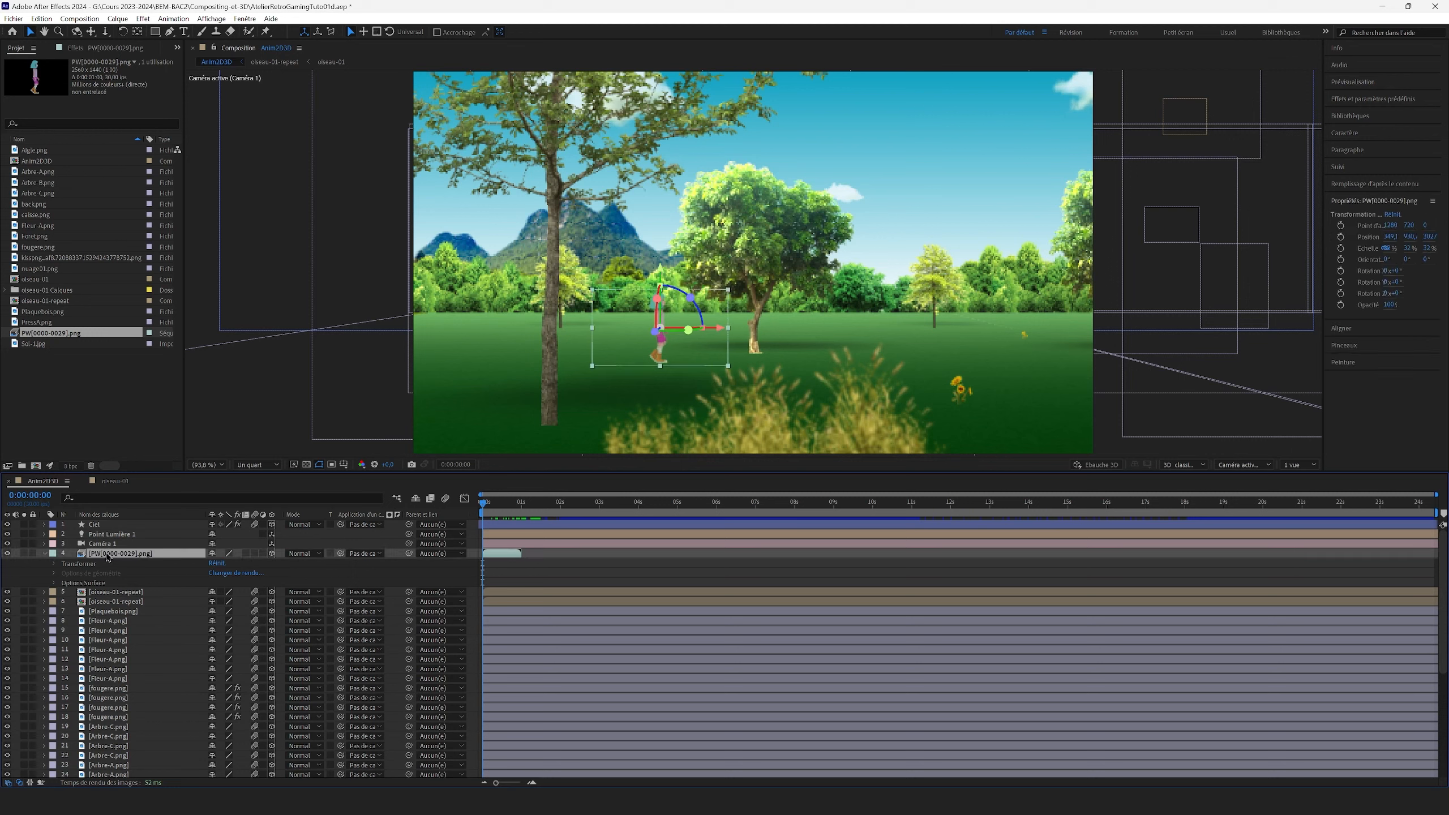
right_click(107, 556)
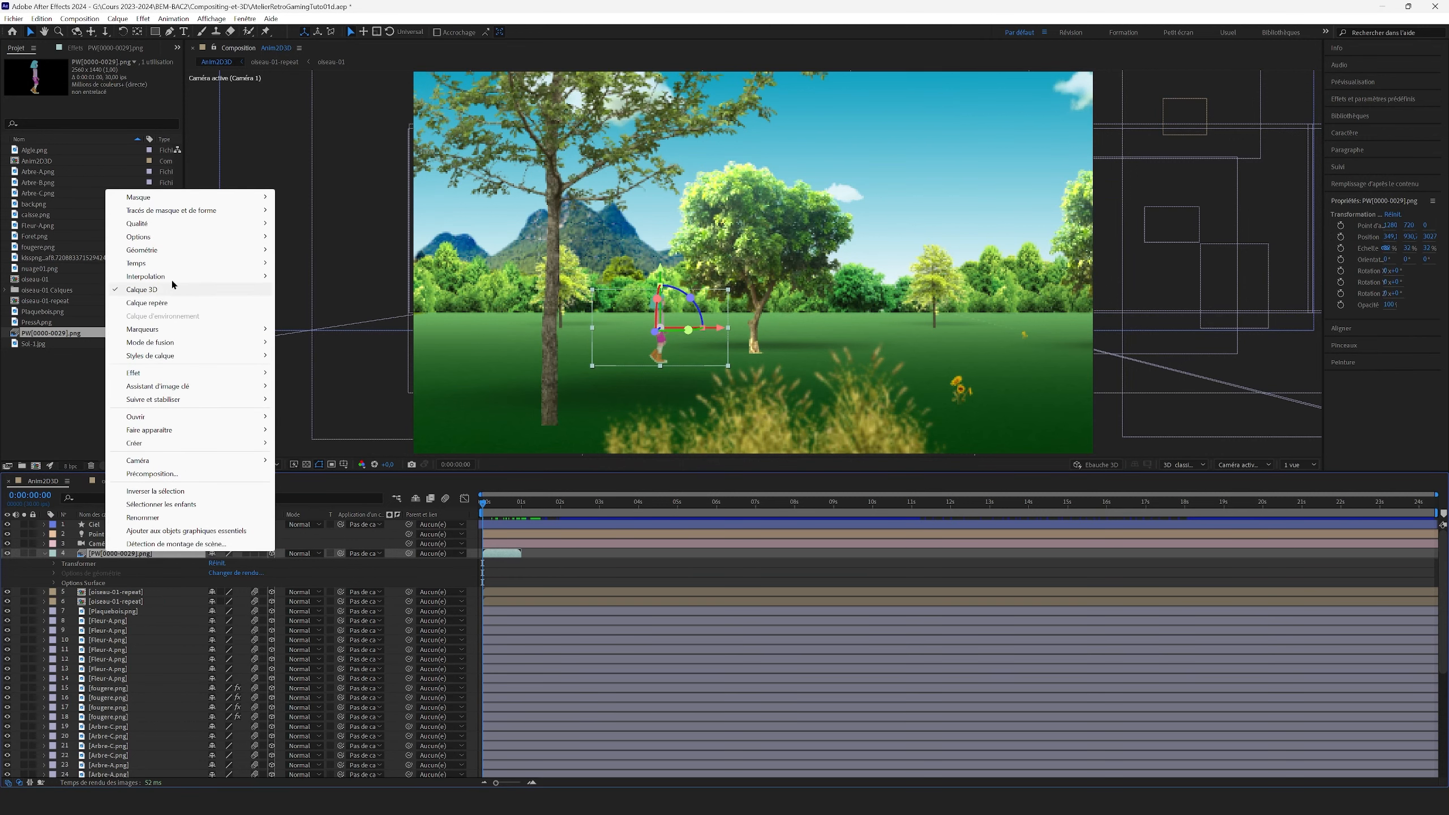
mouse_move(168, 265)
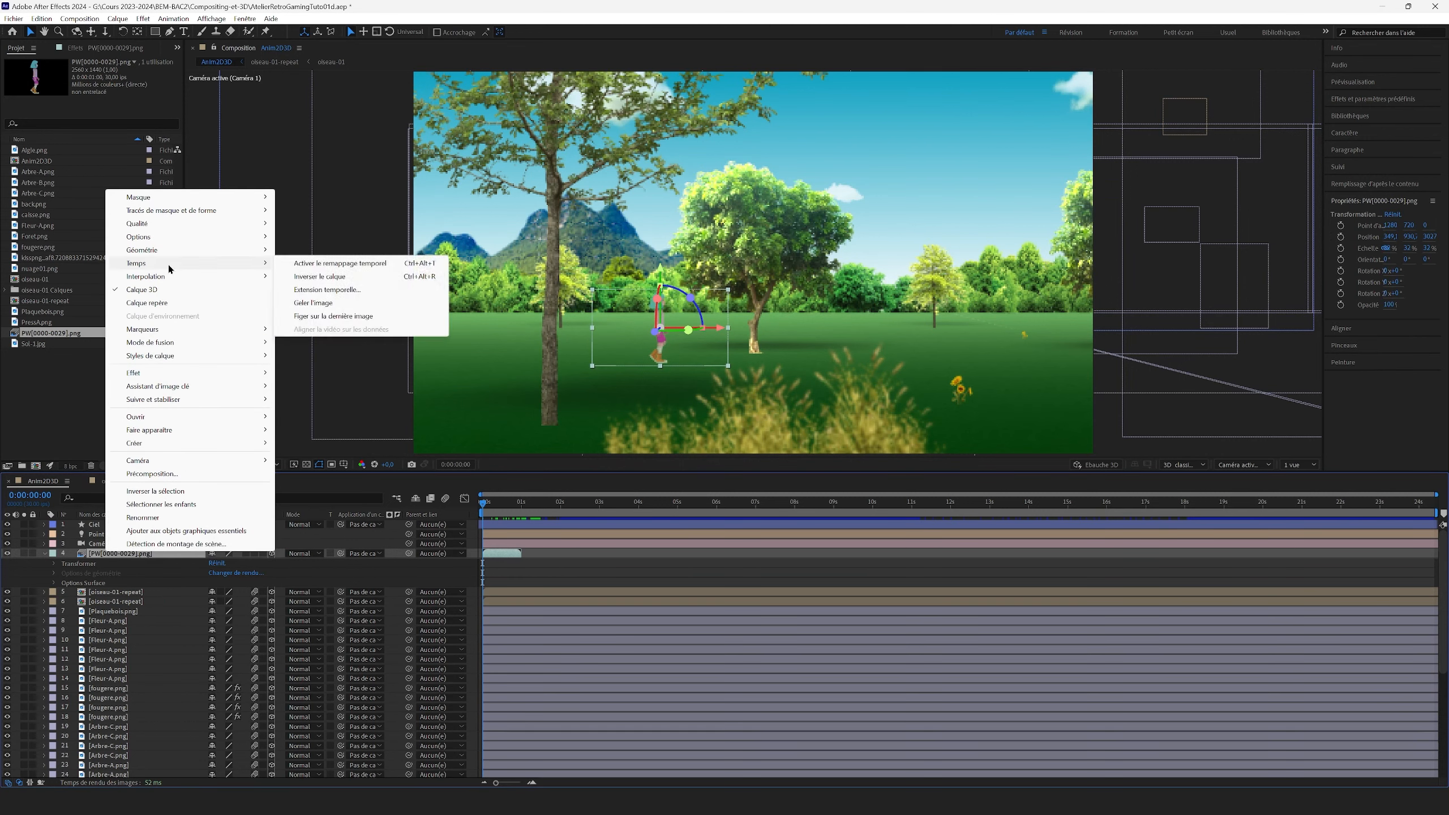
left_click(341, 263)
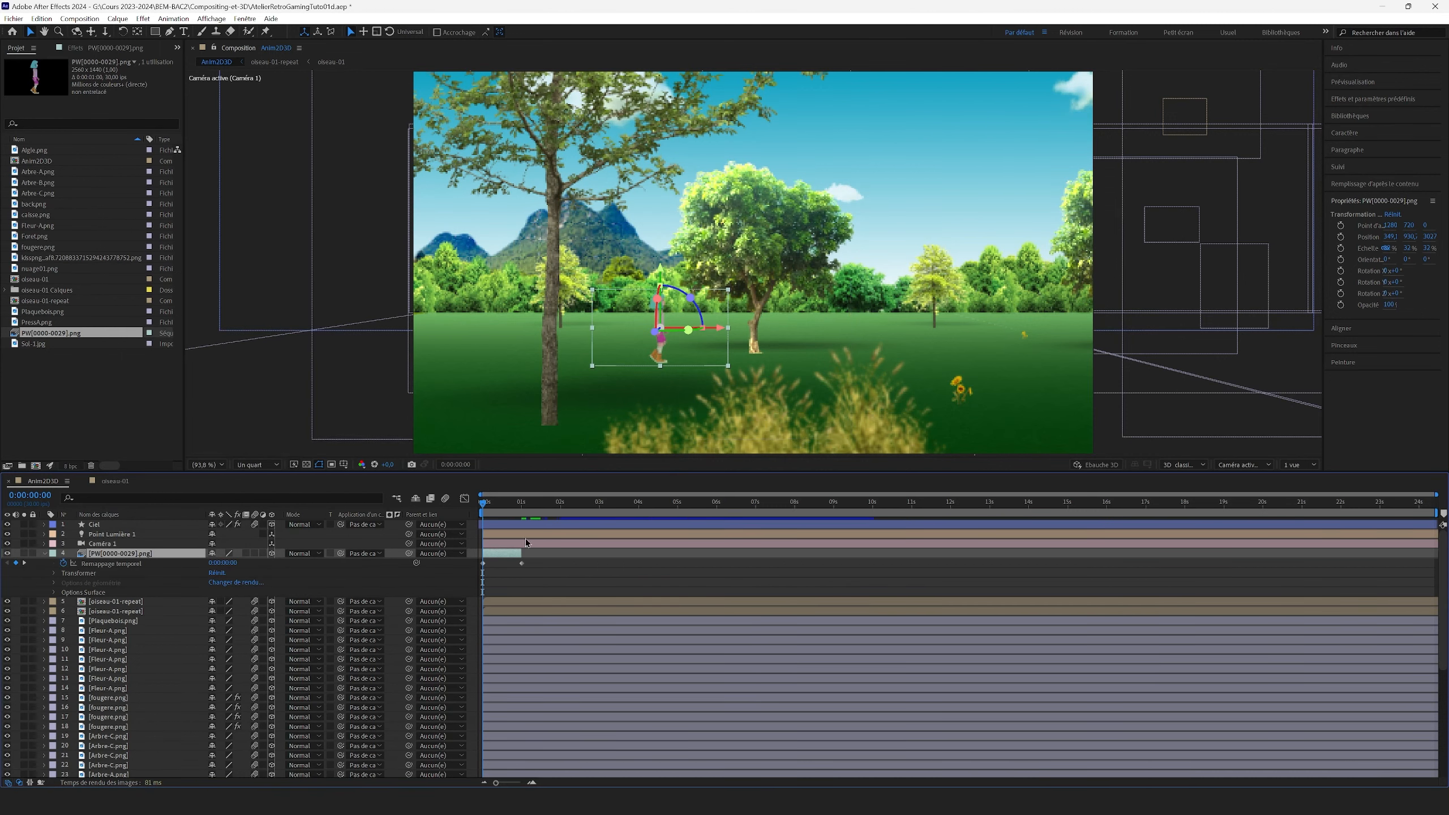
left_click_drag(521, 552, 1432, 602)
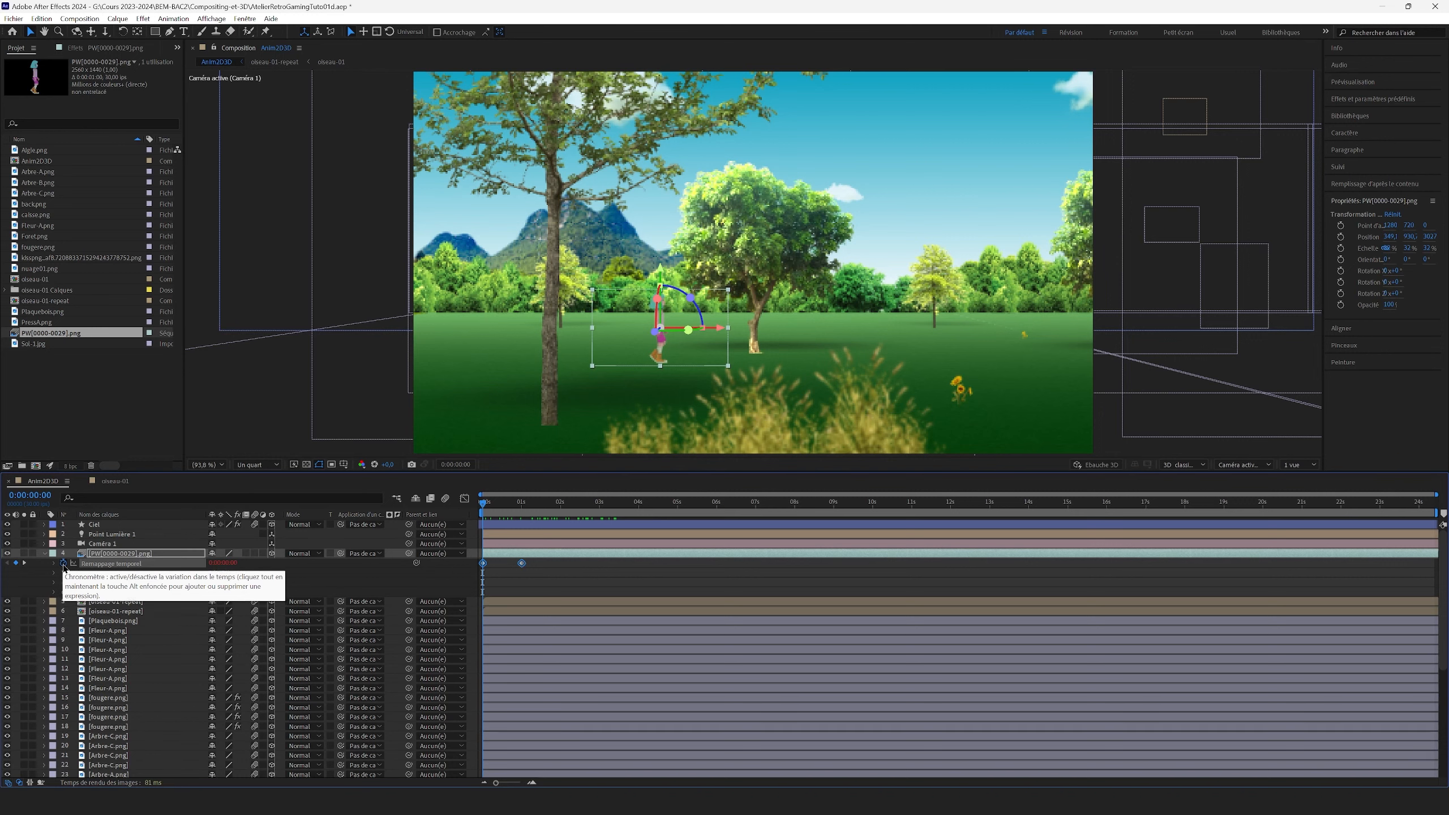
Step: Add the expression loopOut() to the PW layer's time remapping and scrub through the start to check the walk cycle
left_click(64, 563, "alt")
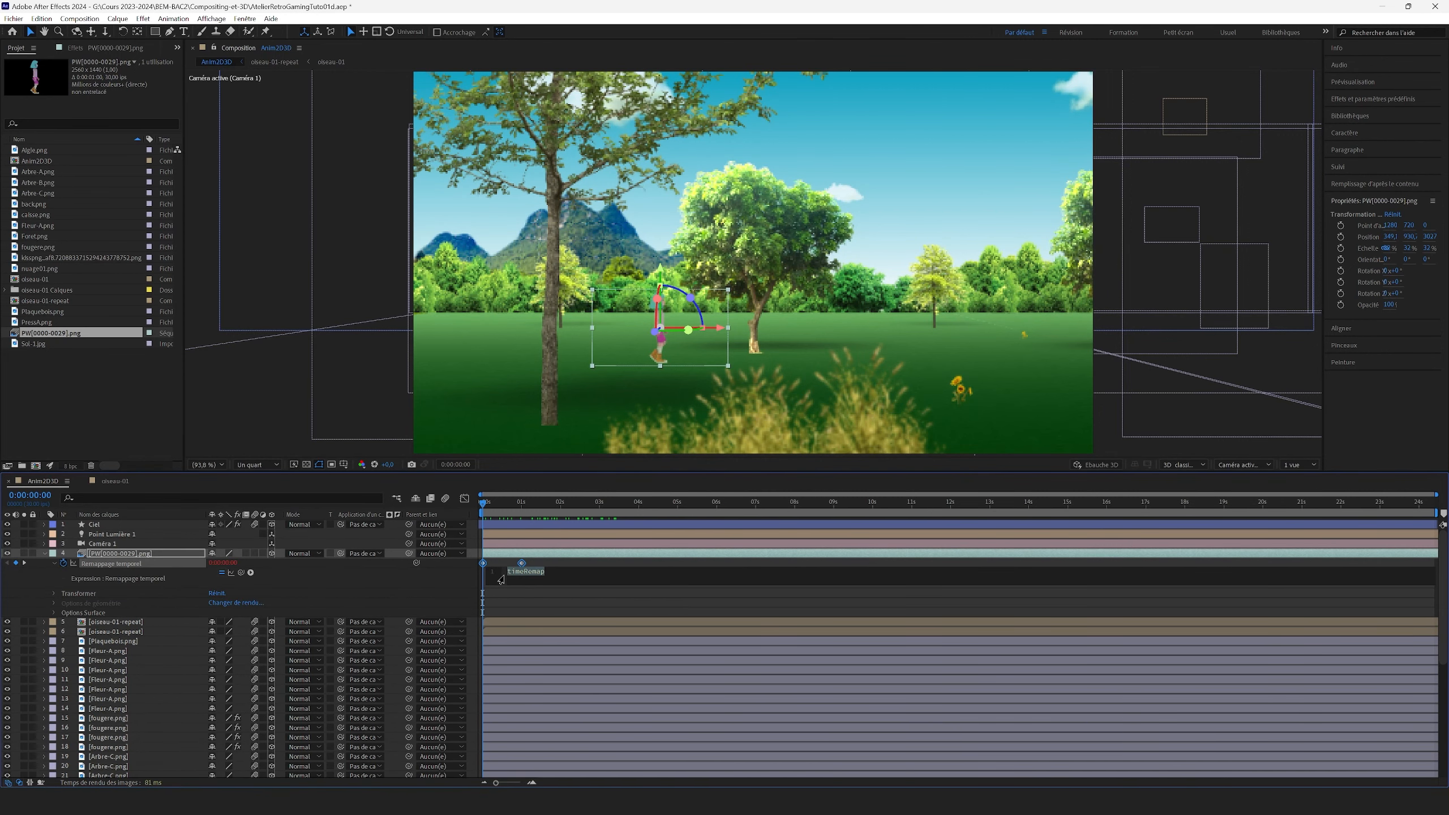
type("Loop")
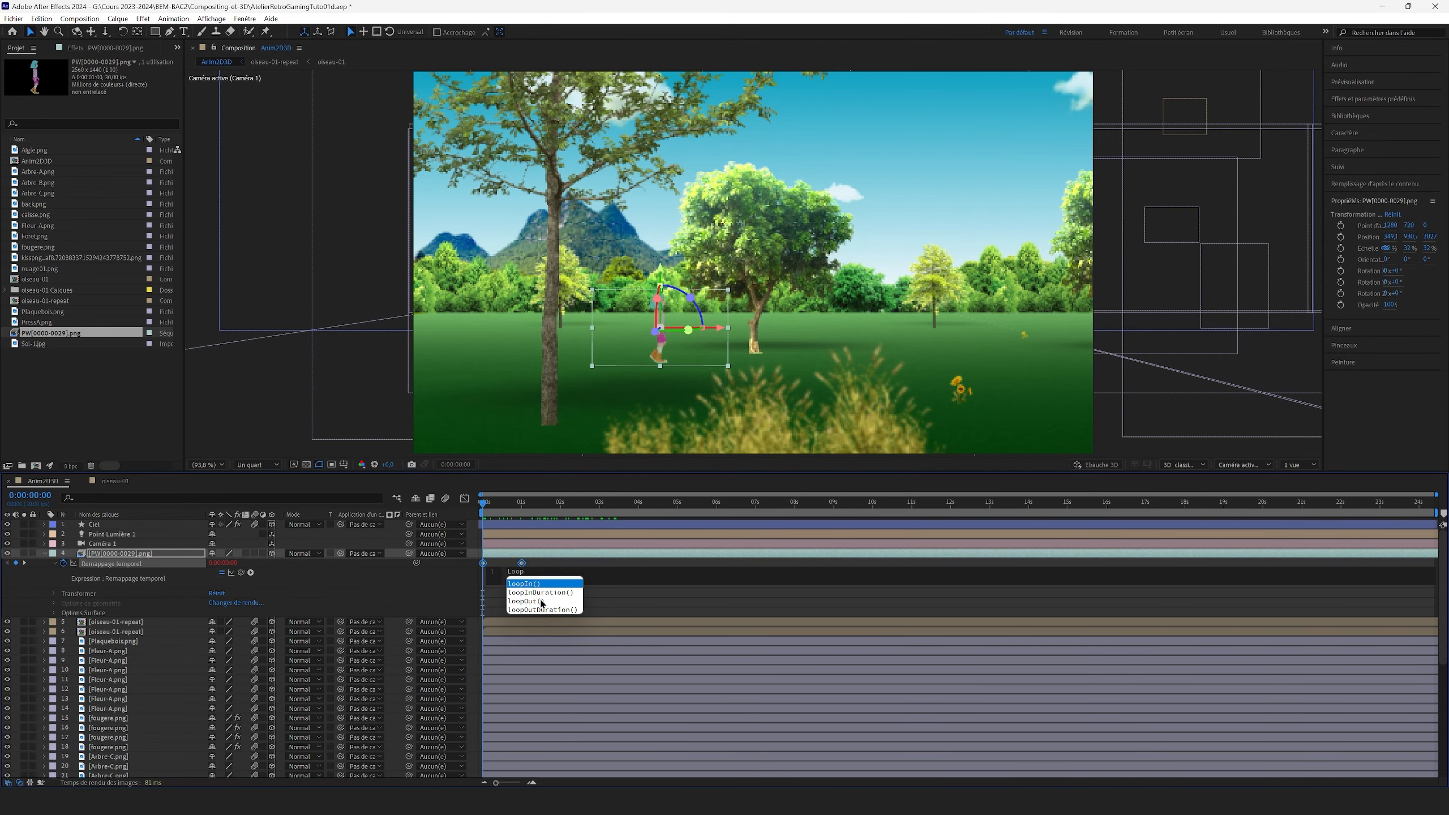
left_click(541, 603)
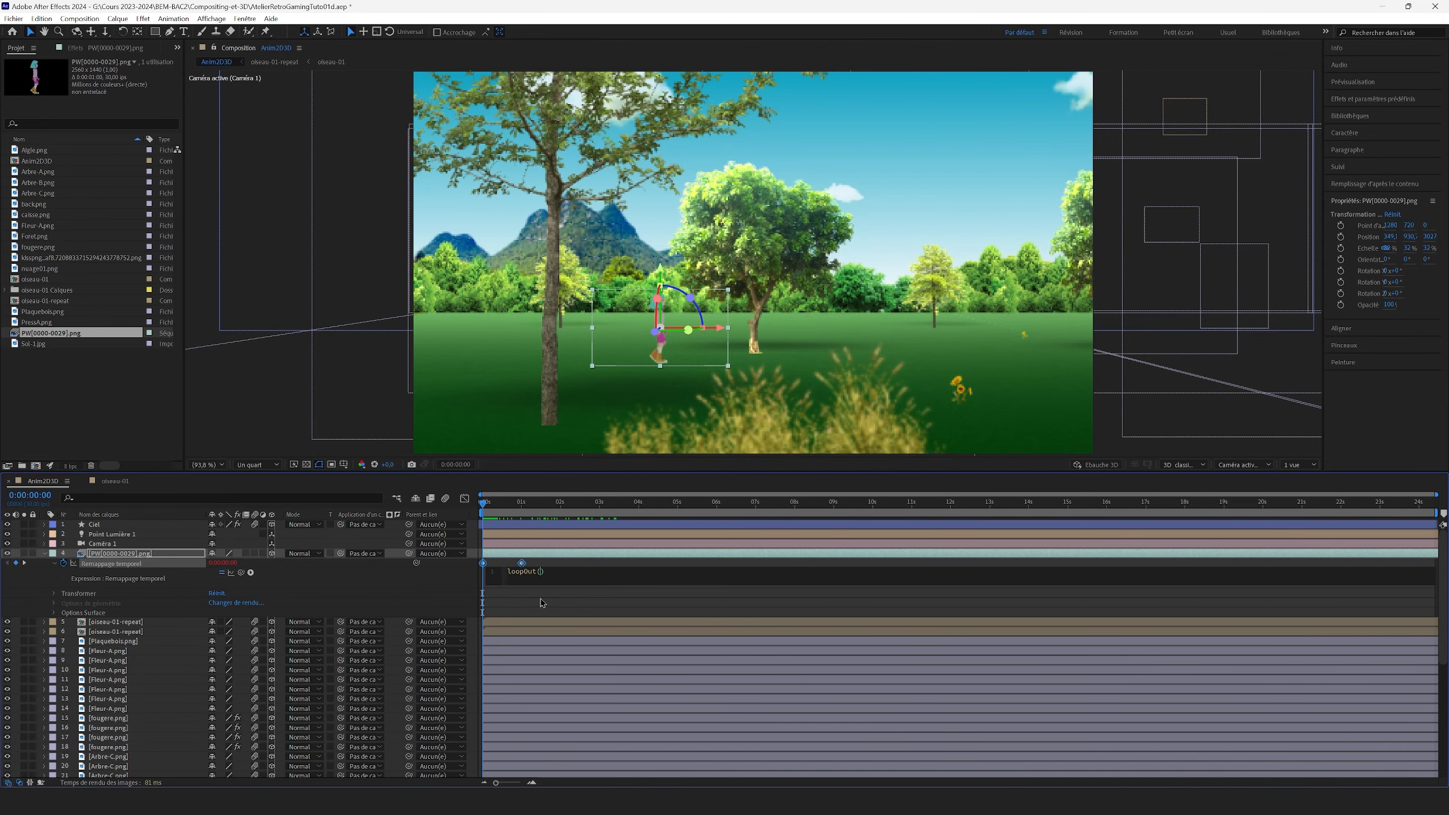
left_click(573, 594)
left_click_drag(483, 503, 611, 547)
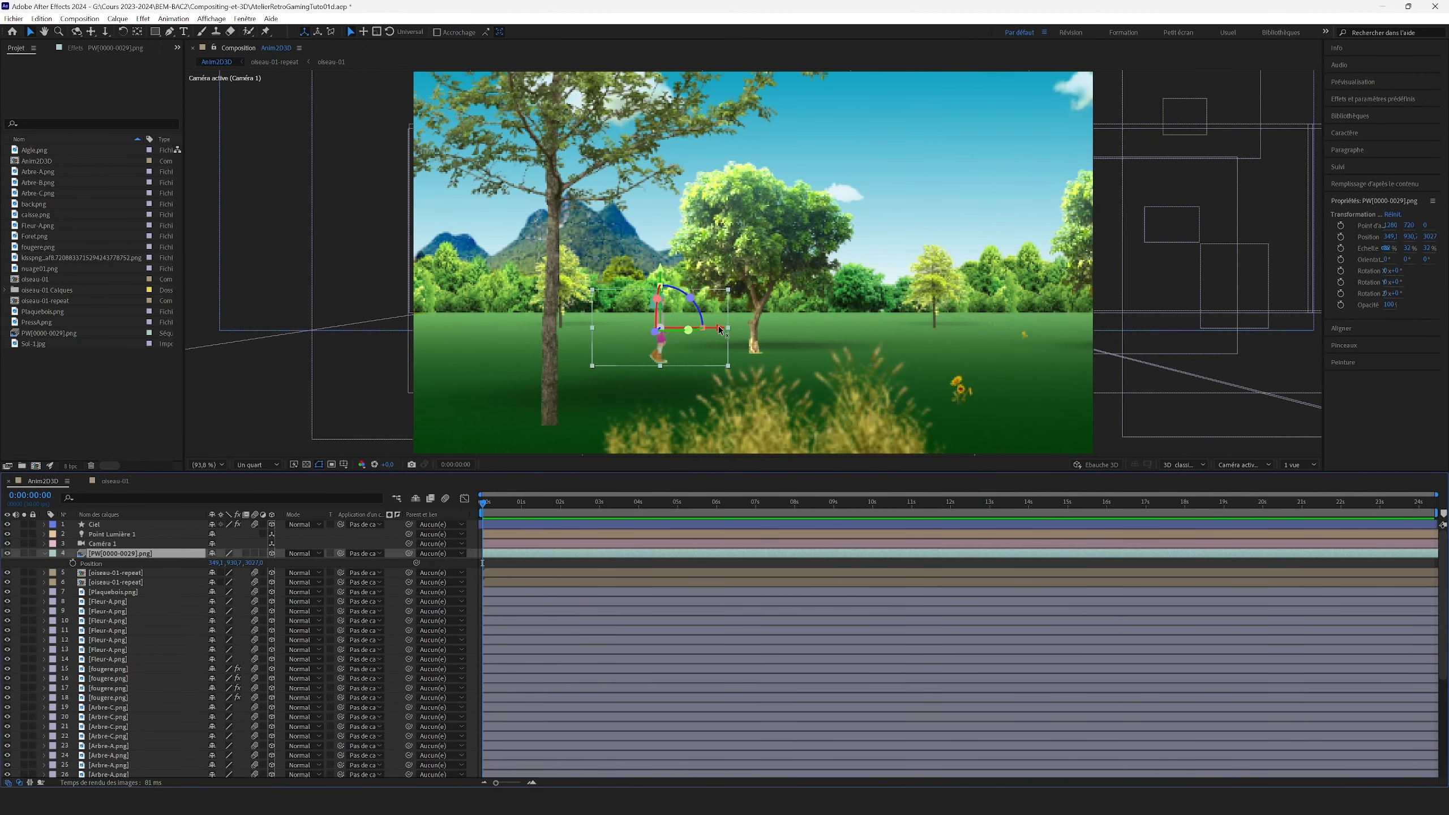
Step: Keyframe the character's Position from outside the frame's left edge at 0:00:00:00 to the wooden sign at 0:00:24:11
left_click_drag(720, 330, 460, 329)
left_click(73, 564)
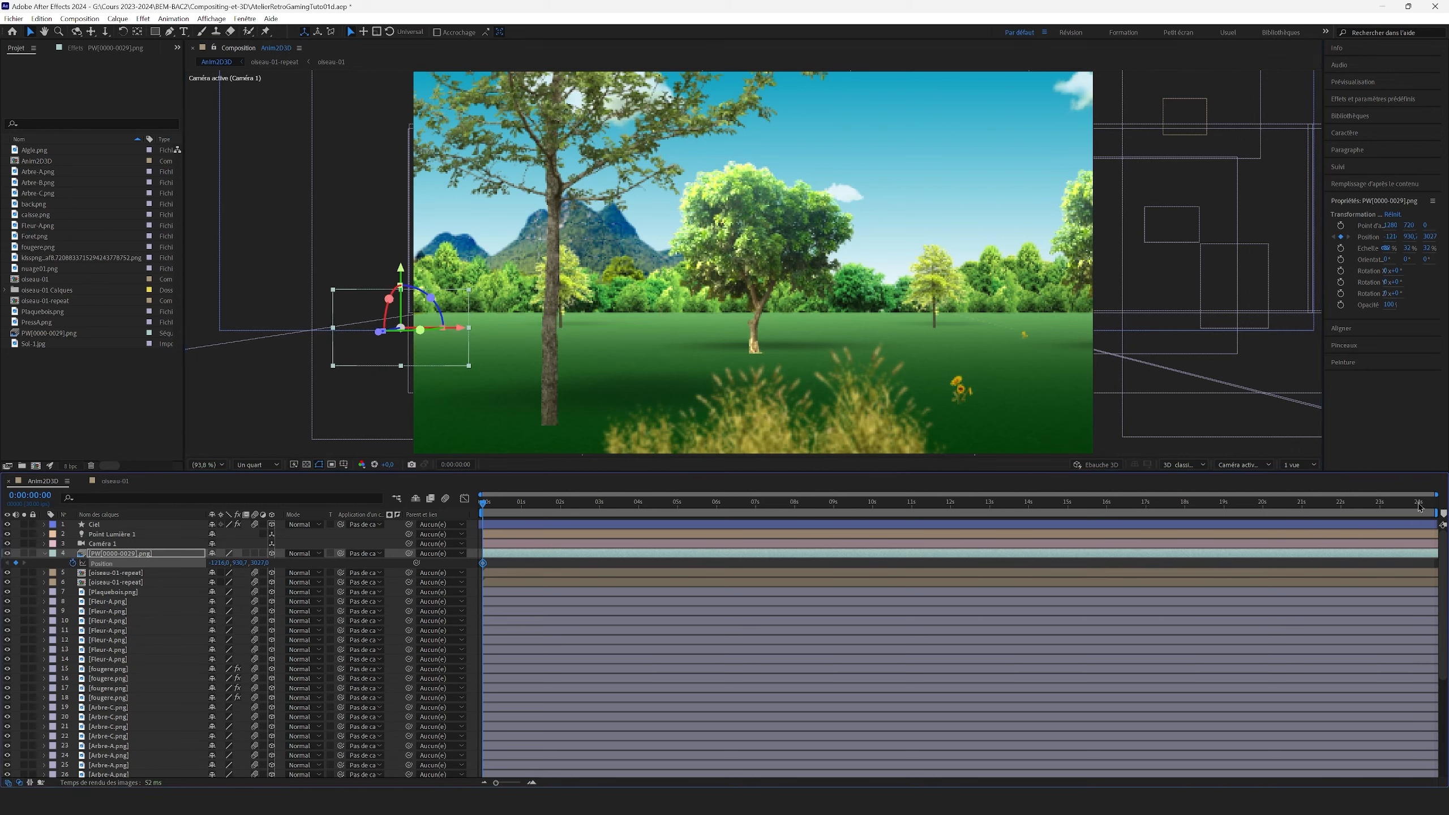
left_click_drag(1419, 506, 1435, 507)
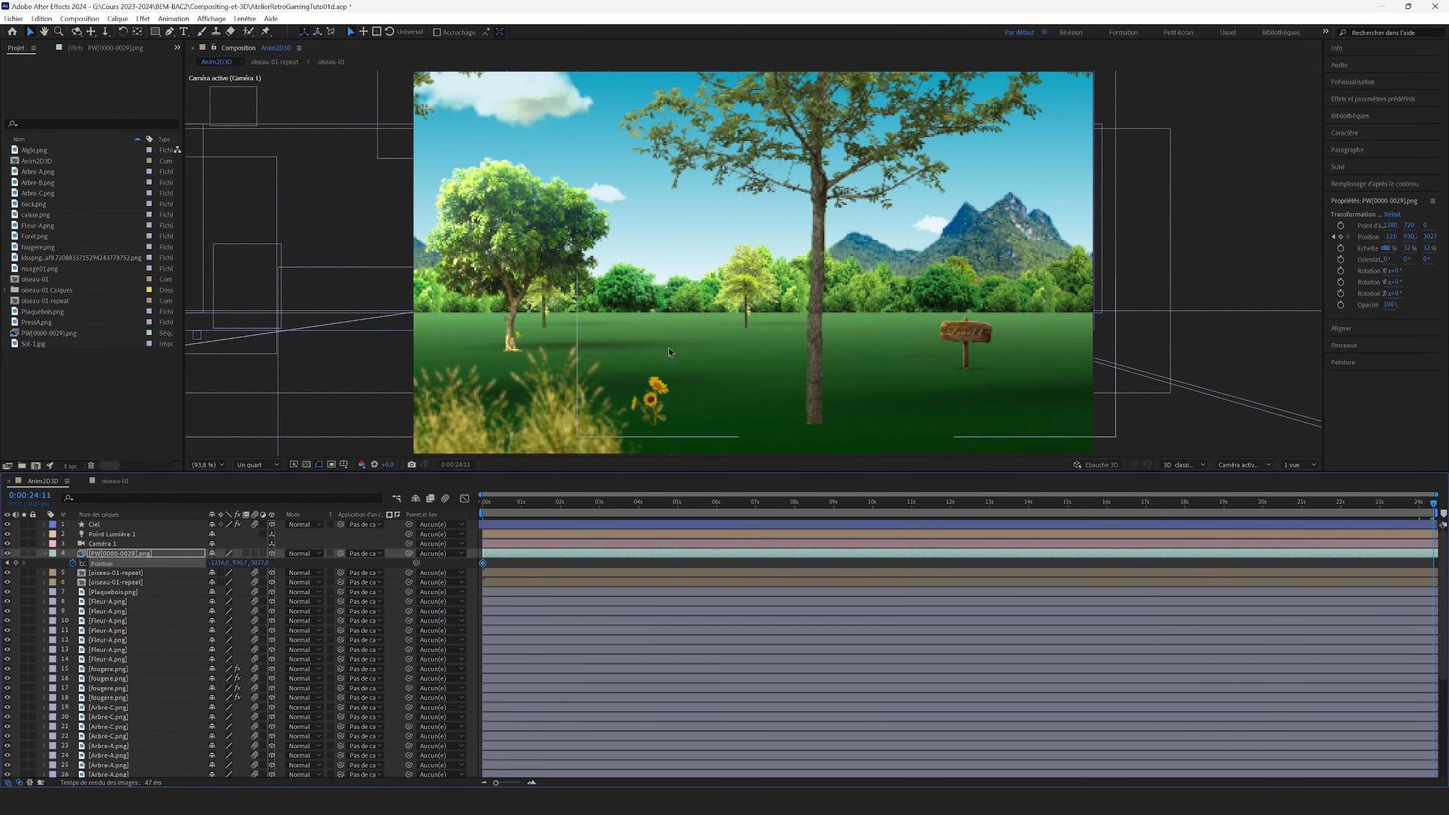
left_click(1300, 464)
left_click(1312, 495)
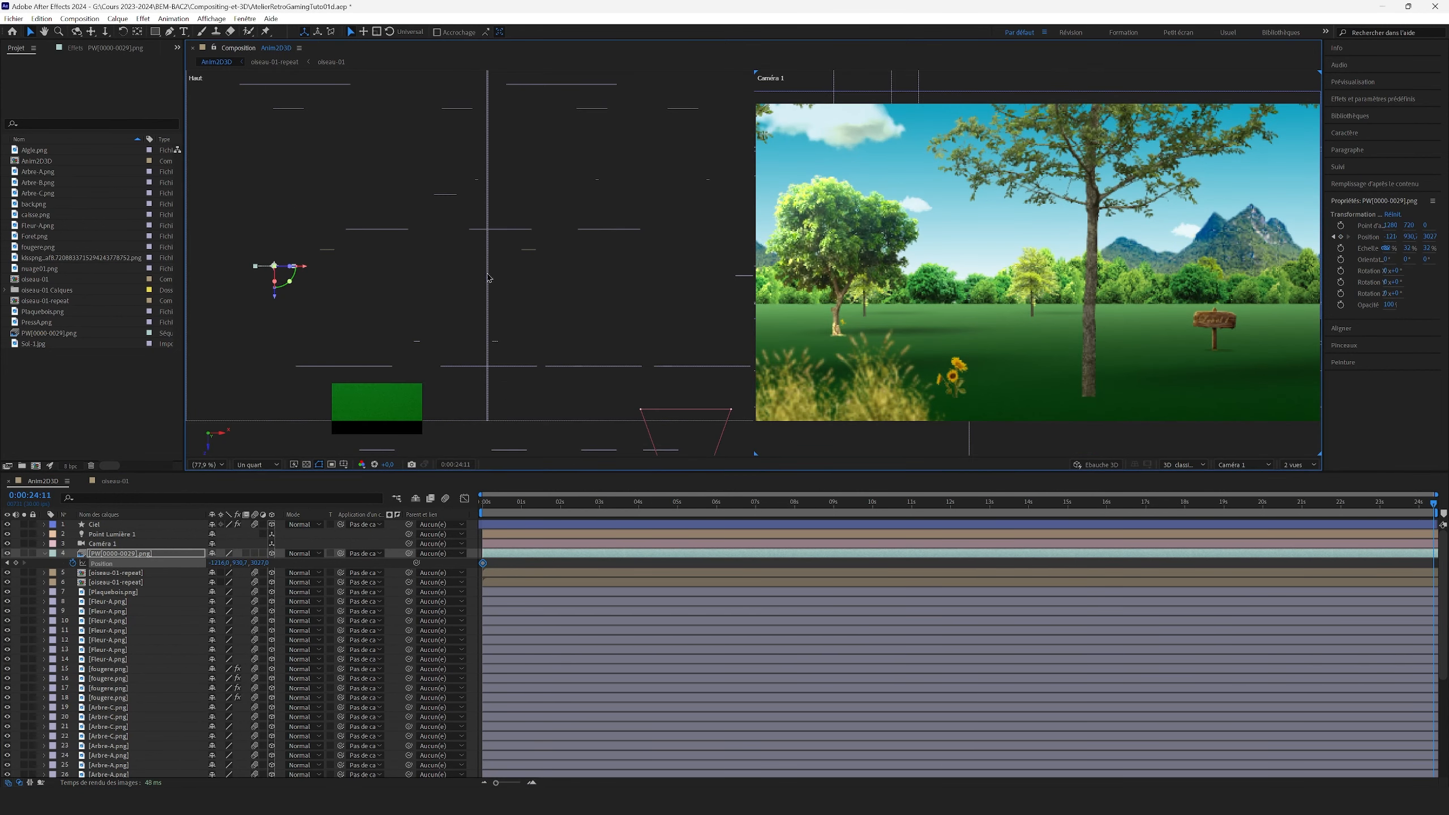
left_click_drag(305, 269, 595, 298)
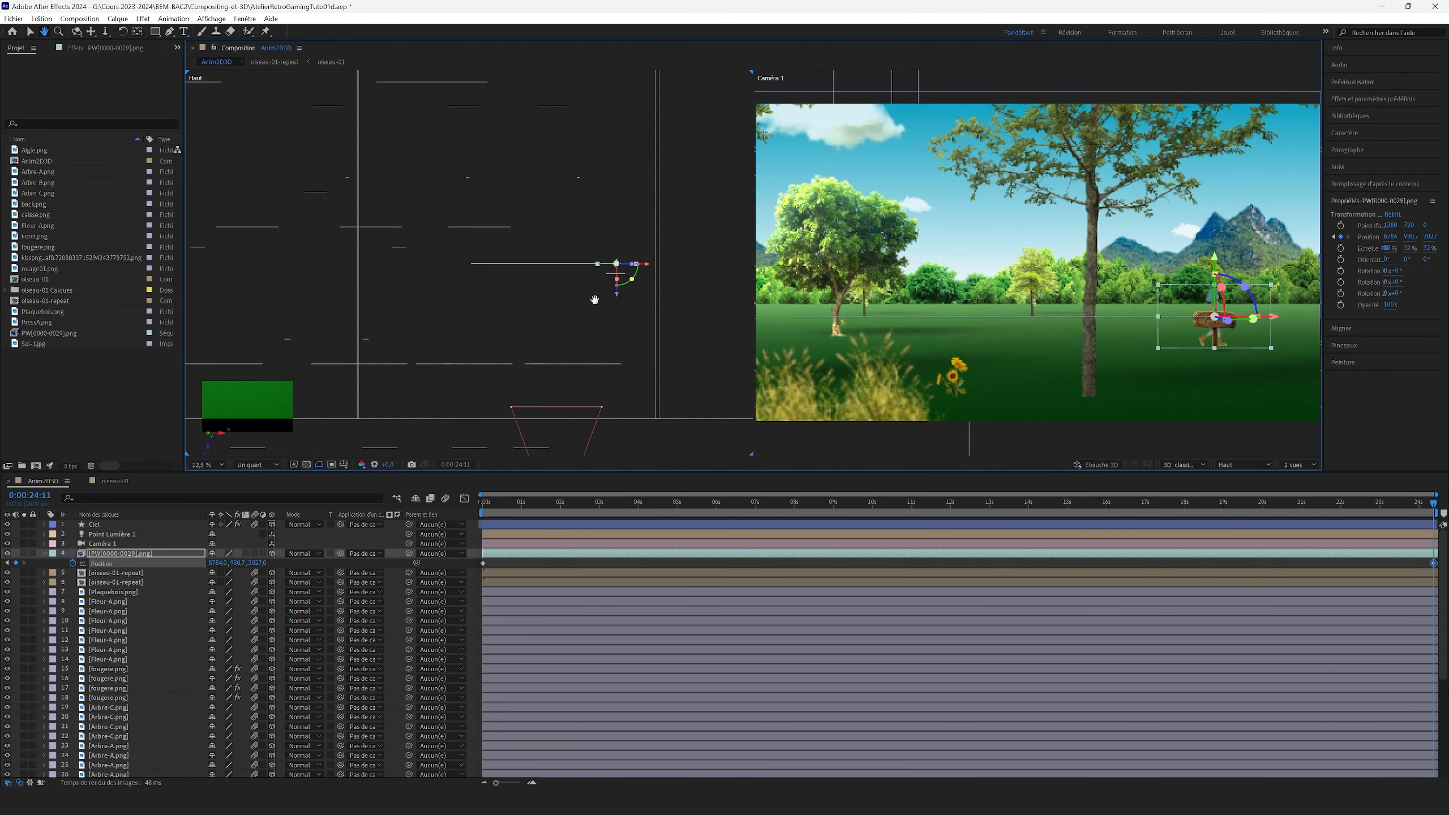
Step: Shift the character's end position further along its walking direction, past the wooden sign, at 0:00:24:11
scroll(1166, 320, "up", 1)
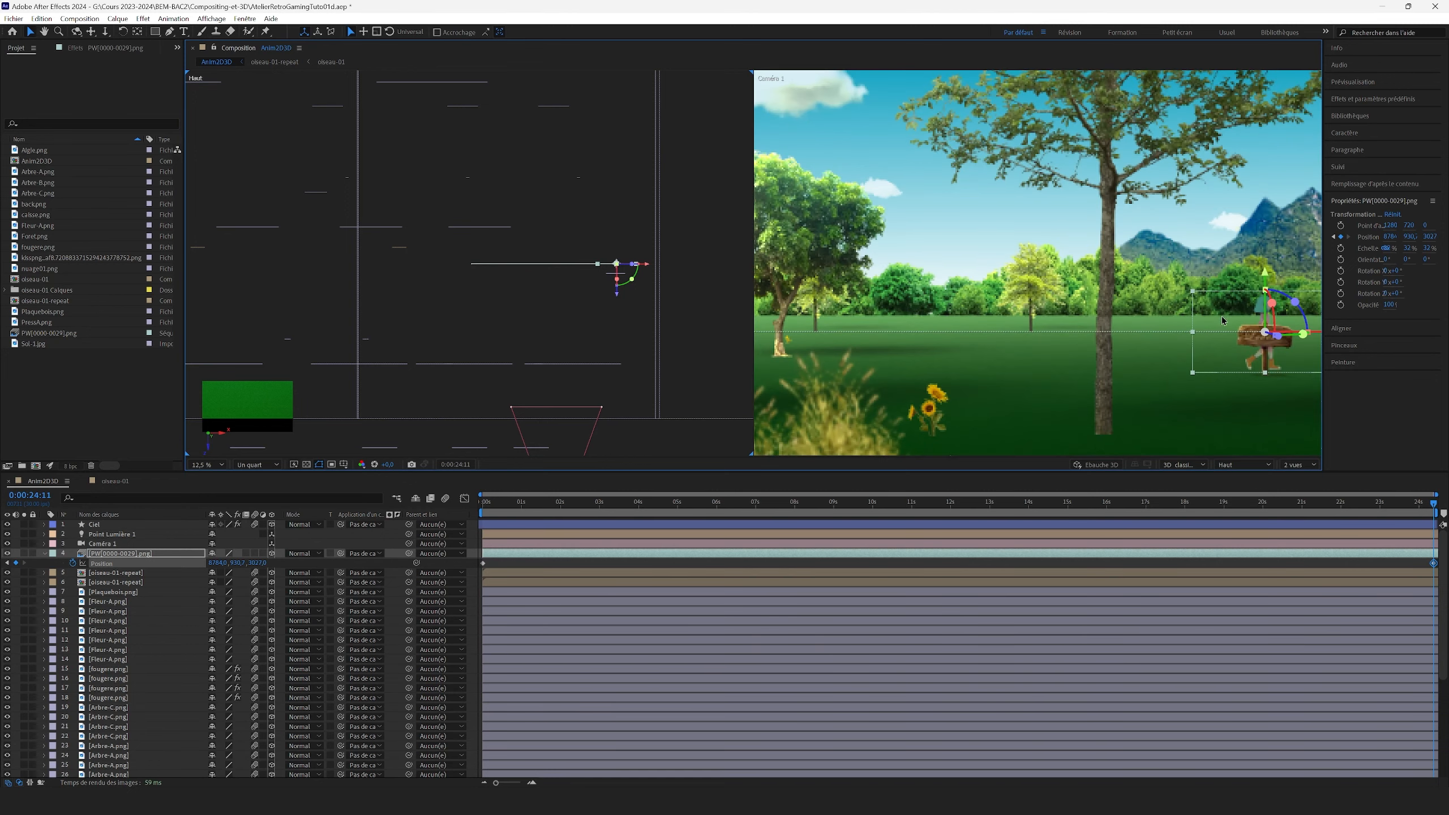
scroll(1243, 344, "down", 2)
scroll(1141, 331, "up", 2)
scroll(1038, 324, "down", 2)
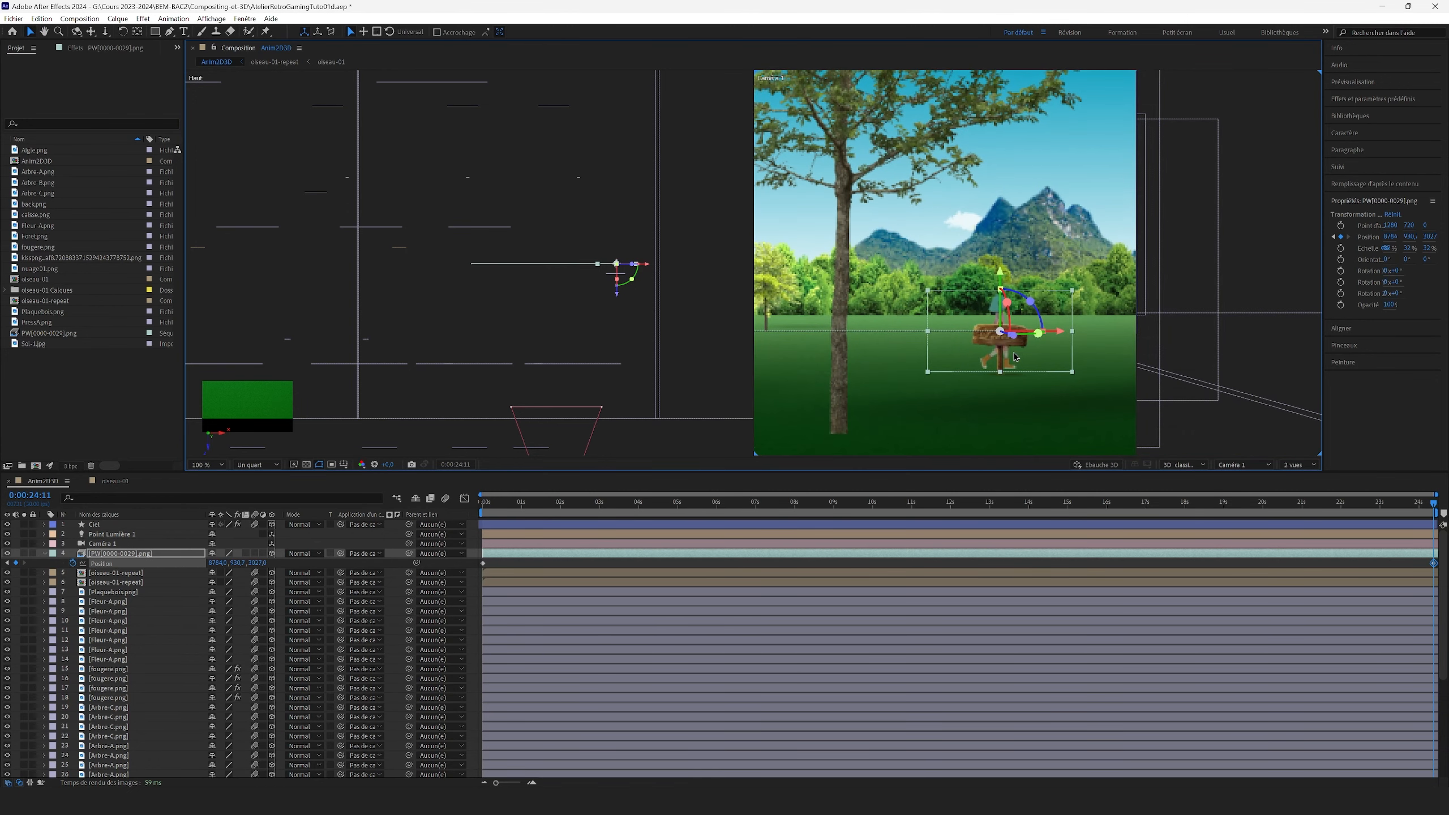
key("v")
left_click_drag(660, 269, 697, 270)
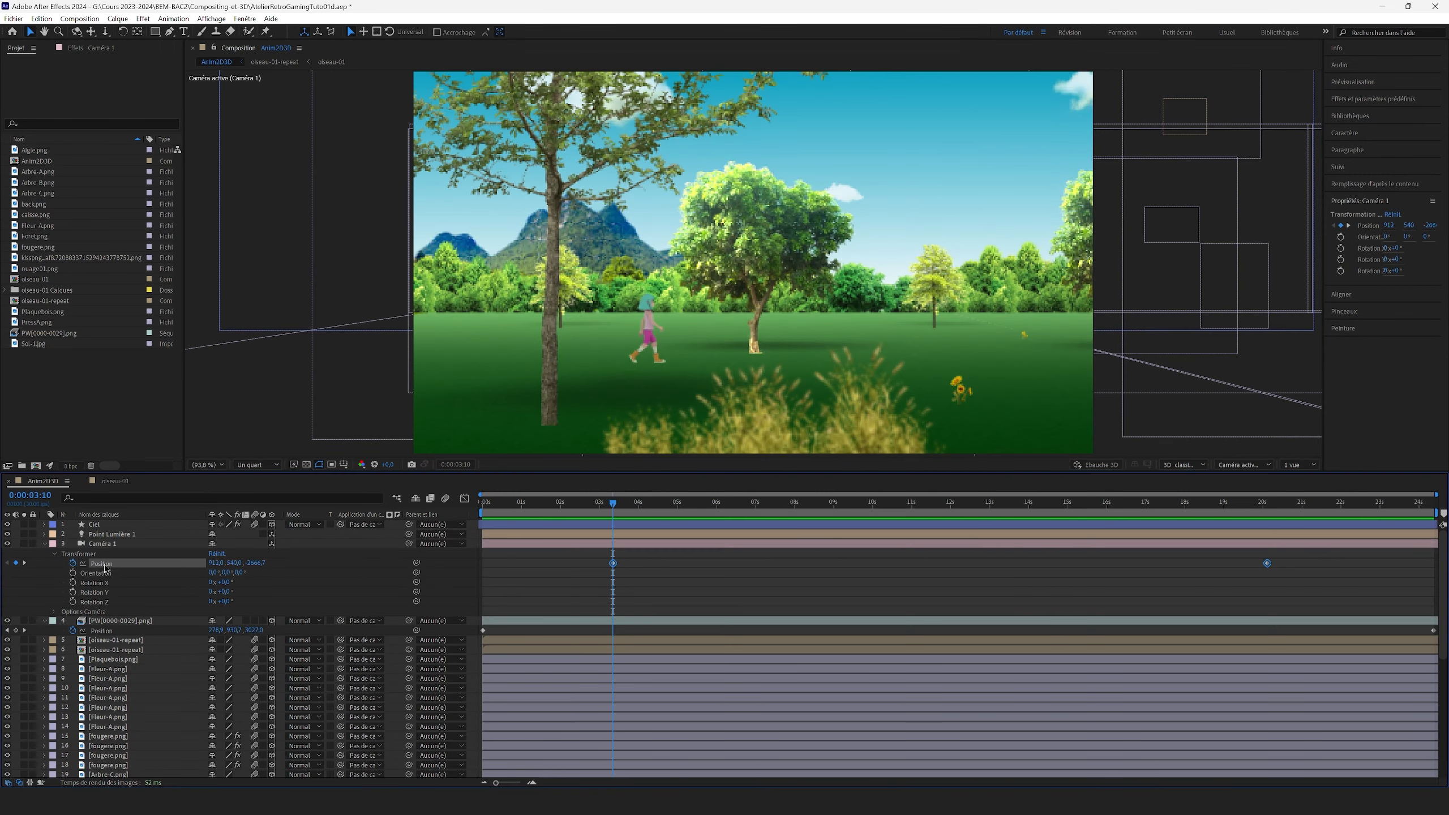
Step: Separate Caméra 1's Position into X, Y and Z dimensions, and check the Y and Z keyframes
left_click(109, 563)
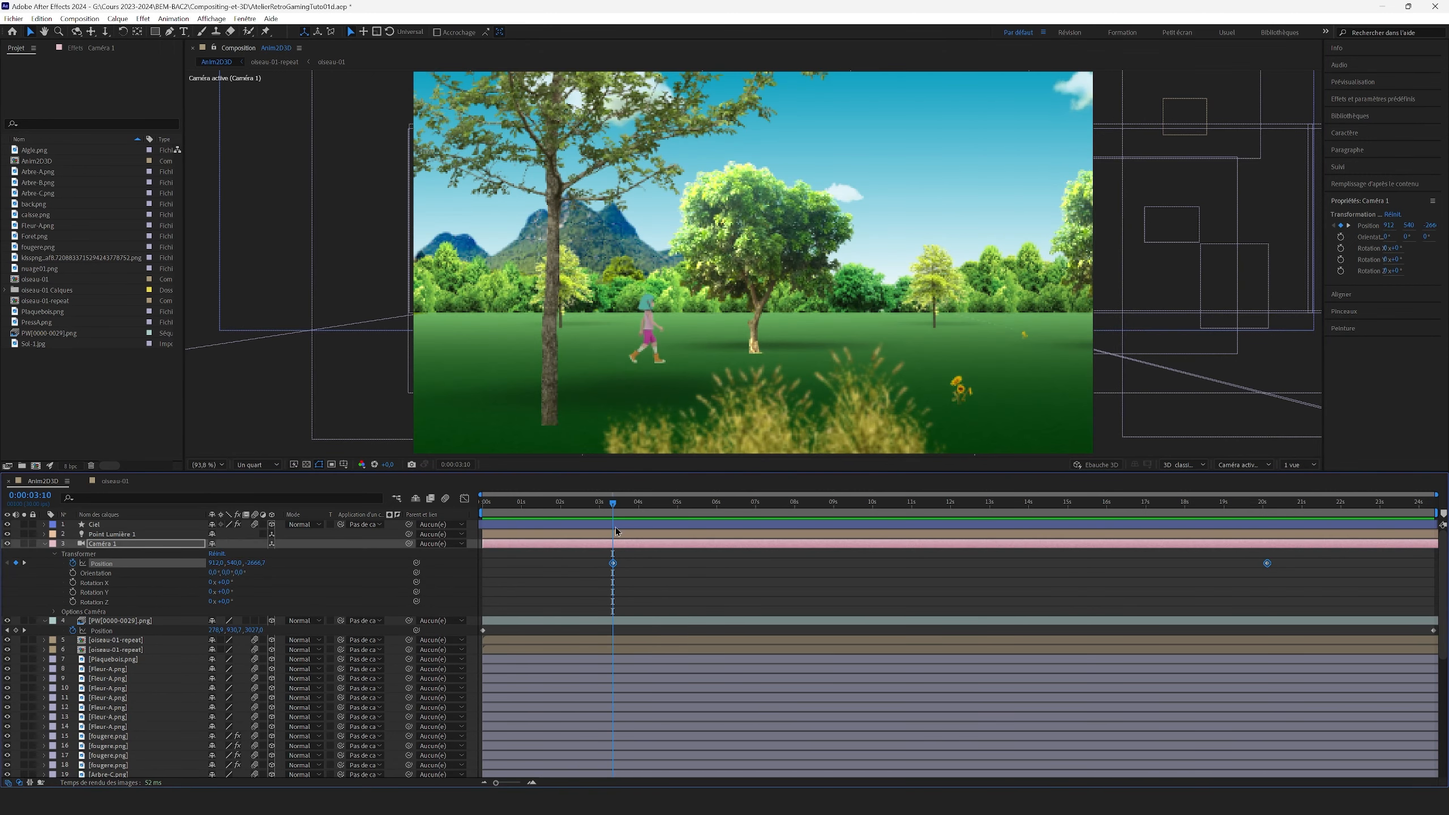
left_click_drag(617, 531, 701, 526)
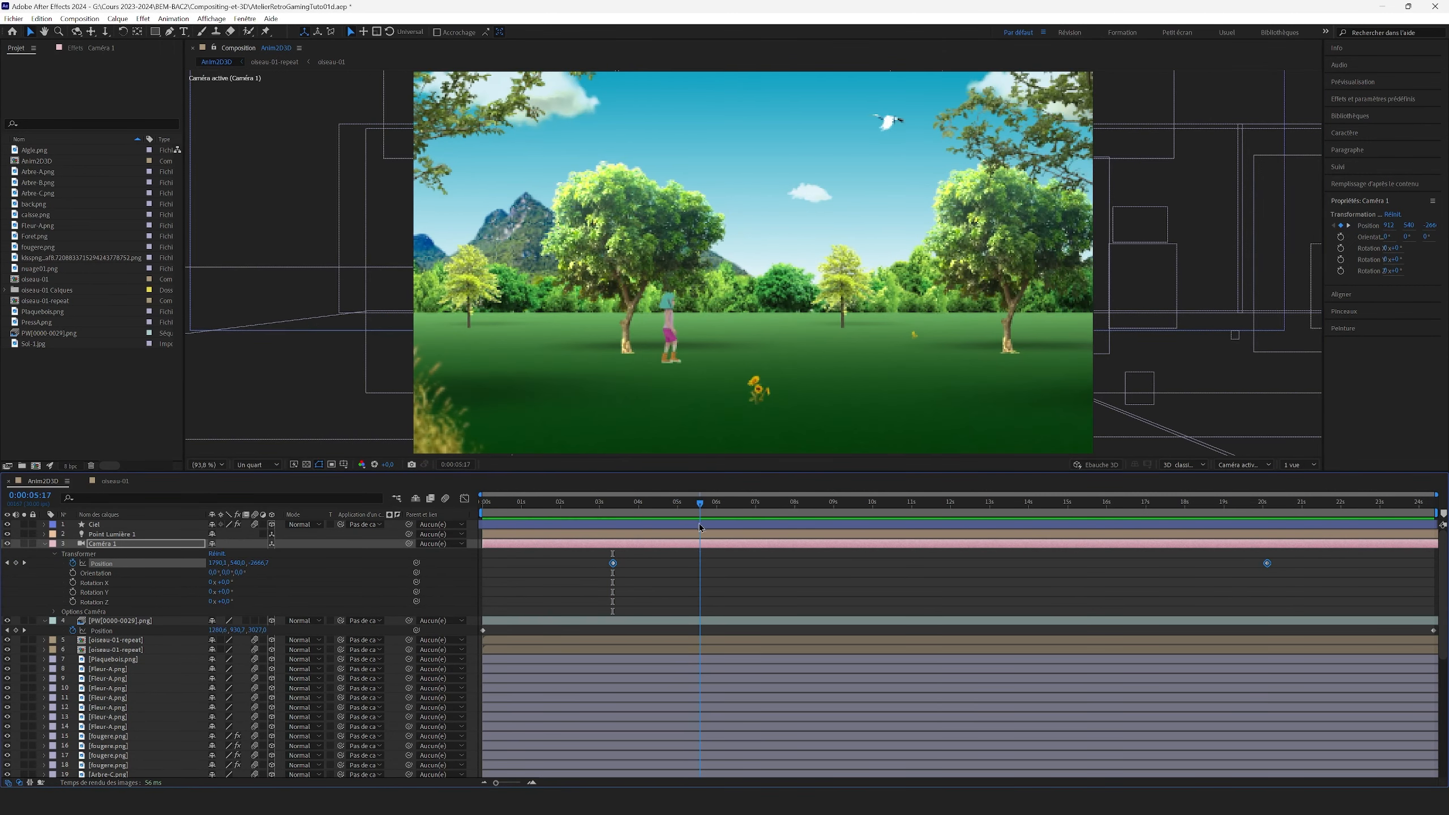
right_click(103, 569)
left_click(159, 600)
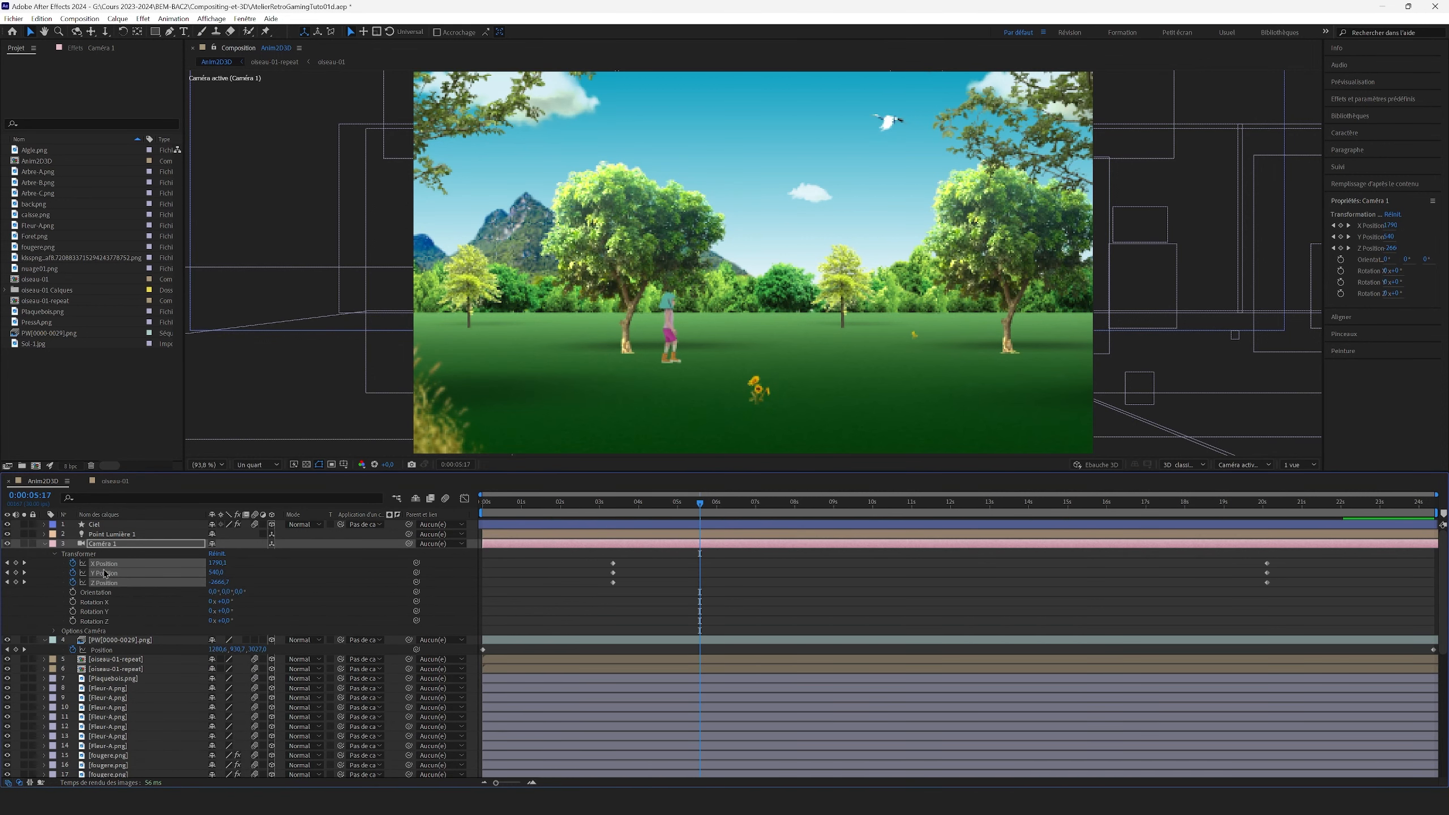
left_click_drag(580, 593, 1313, 581)
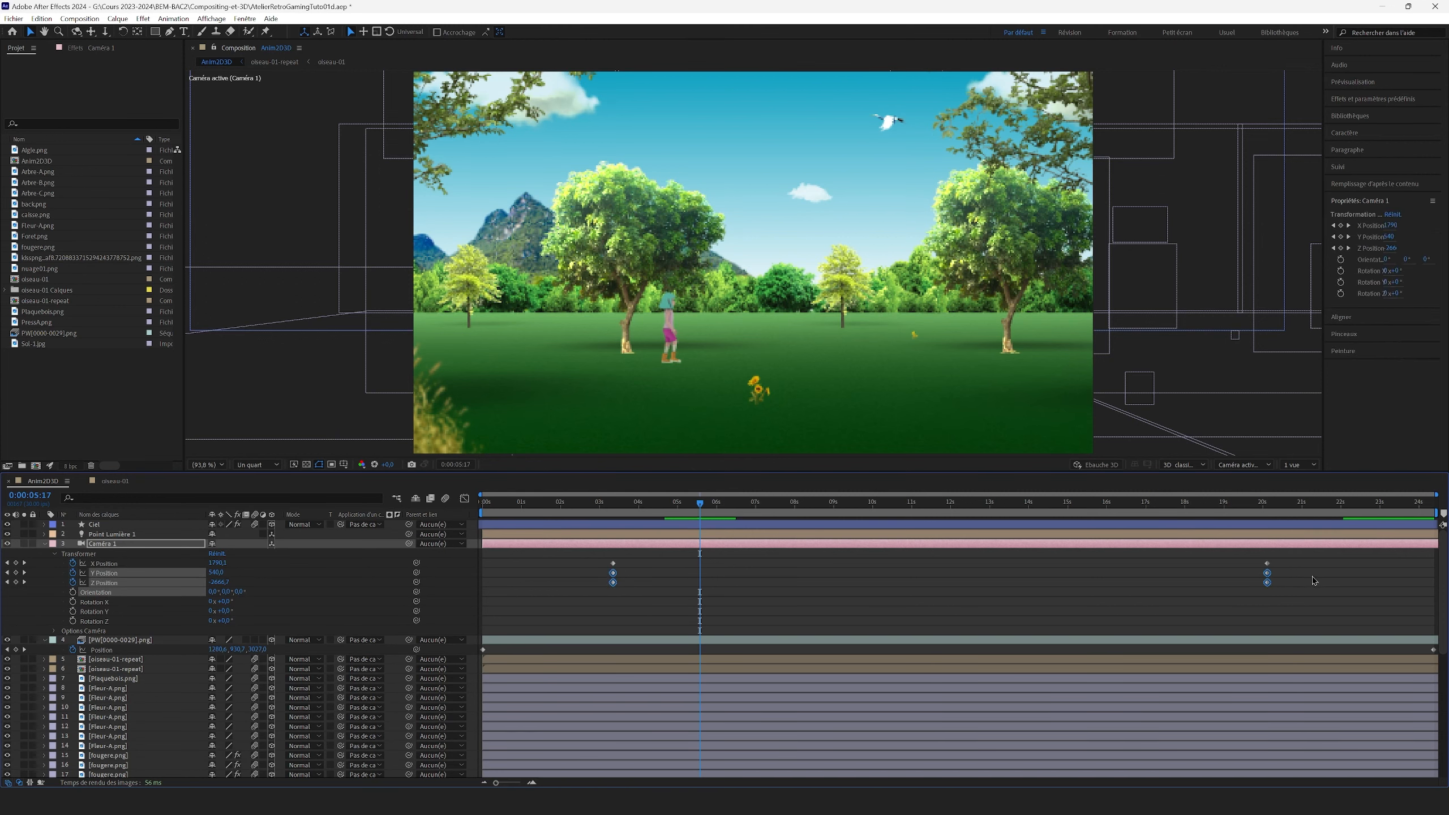
left_click(862, 614)
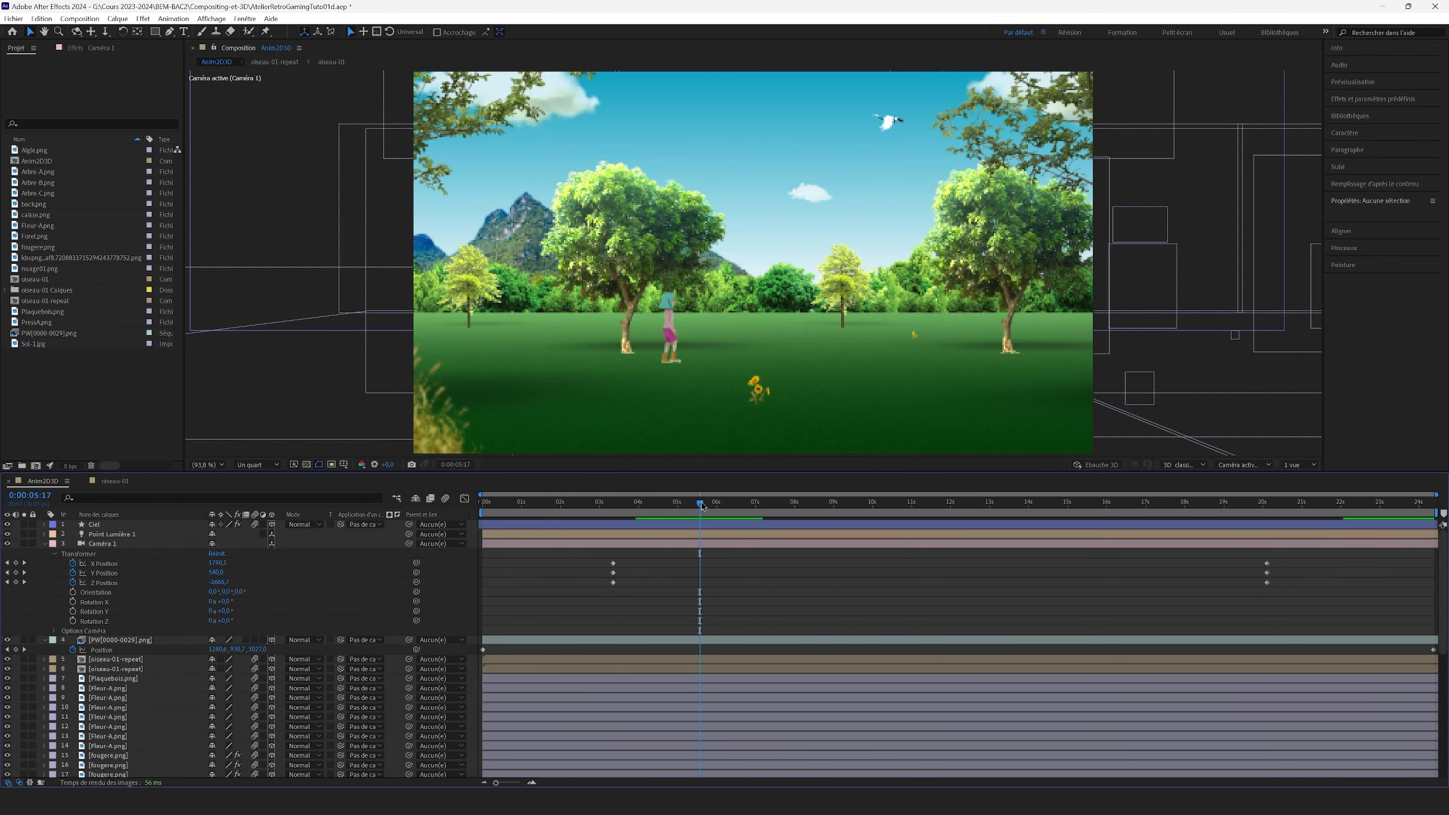
Step: Add keyframes for Caméra 1's X, Y and Z Position at 0:00:11:19
left_click_drag(702, 505, 936, 544)
left_click(15, 563)
left_click(16, 573)
left_click(16, 582)
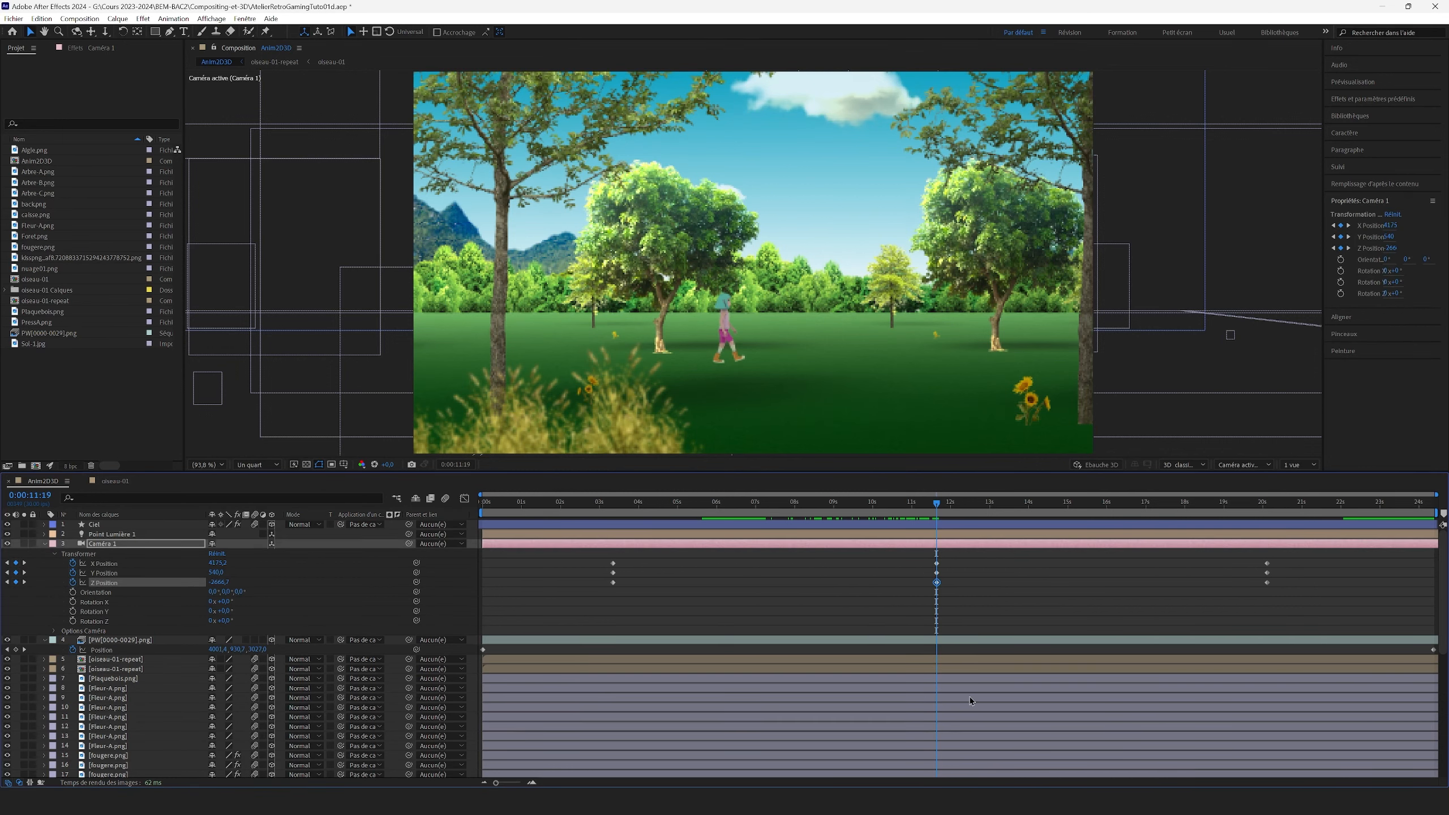
Step: Add keyframes for Caméra 1's X, Y and Z Position at 0:00:16:10
left_click_drag(939, 505, 1125, 540)
left_click(16, 564)
left_click(16, 572)
left_click(16, 582)
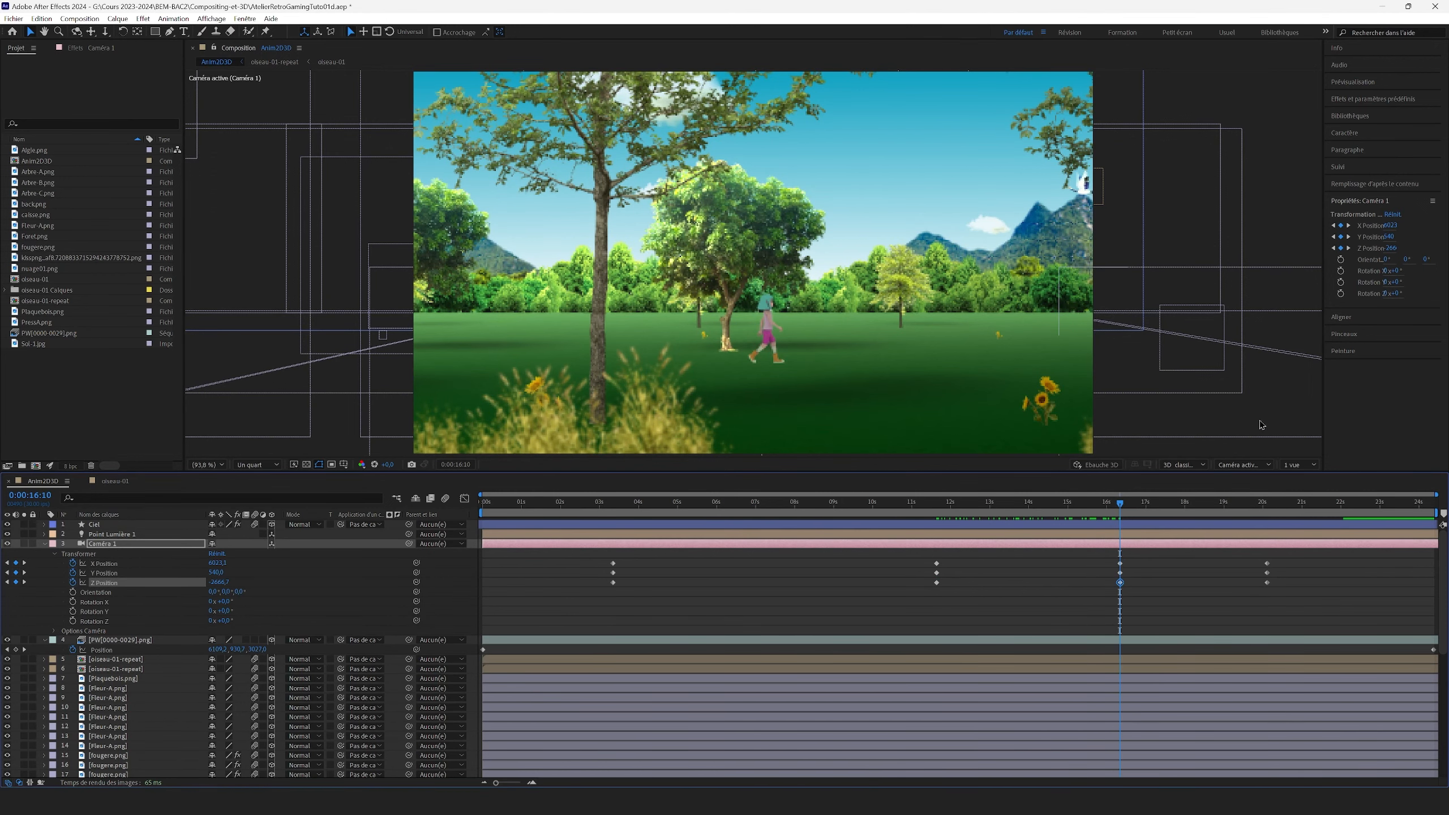
Step: Split the viewer into two views, Haut beside Caméra 1, and frame the whole camera path in the Haut view
left_click(1300, 465)
left_click(1306, 497)
scroll(539, 361, "down", 3)
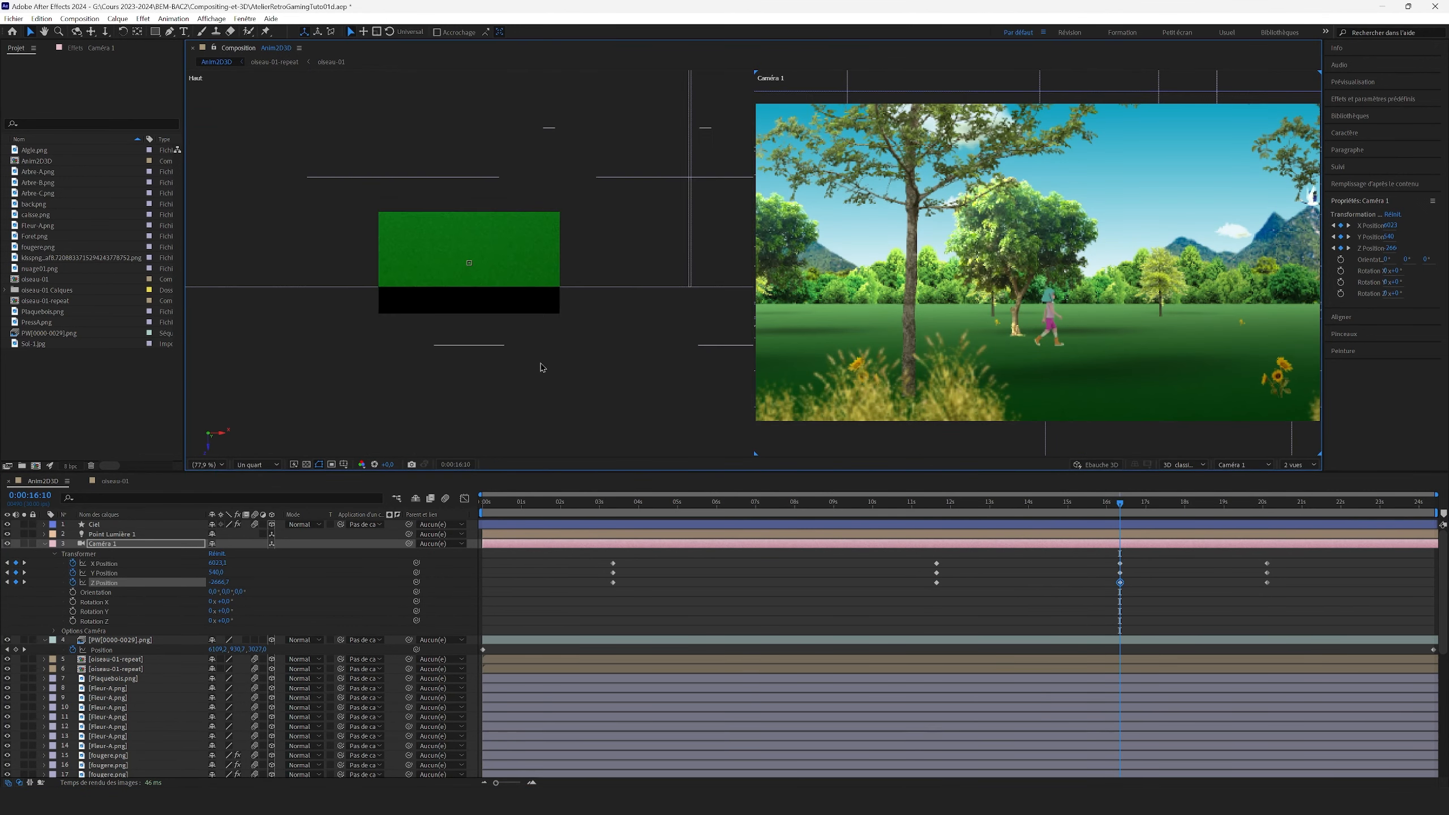
left_click_drag(566, 330, 463, 320)
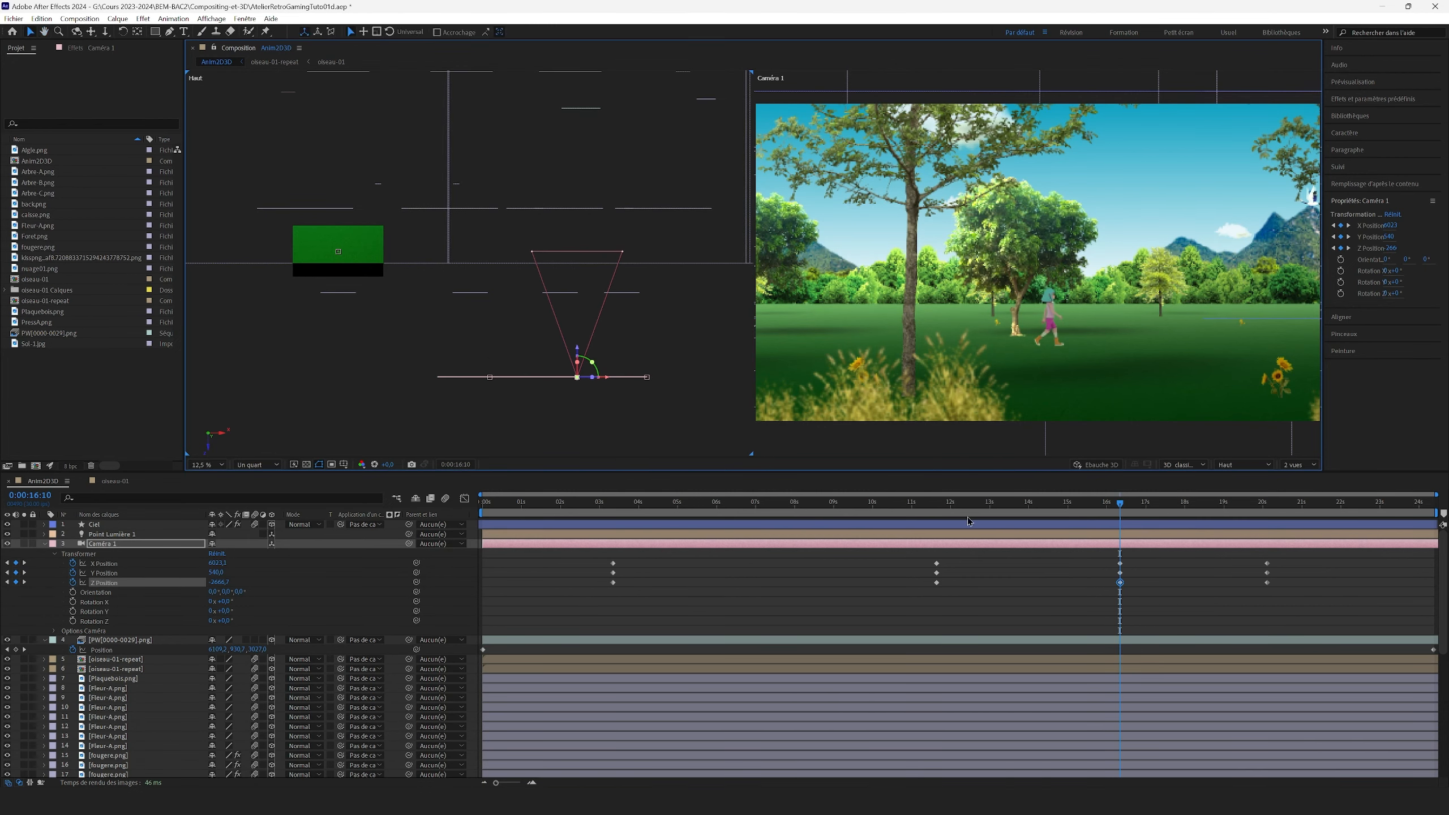
Step: At 0:00:12:20, raise Caméra 1's Z Position to bring the camera closer to the walking character
left_click(941, 505)
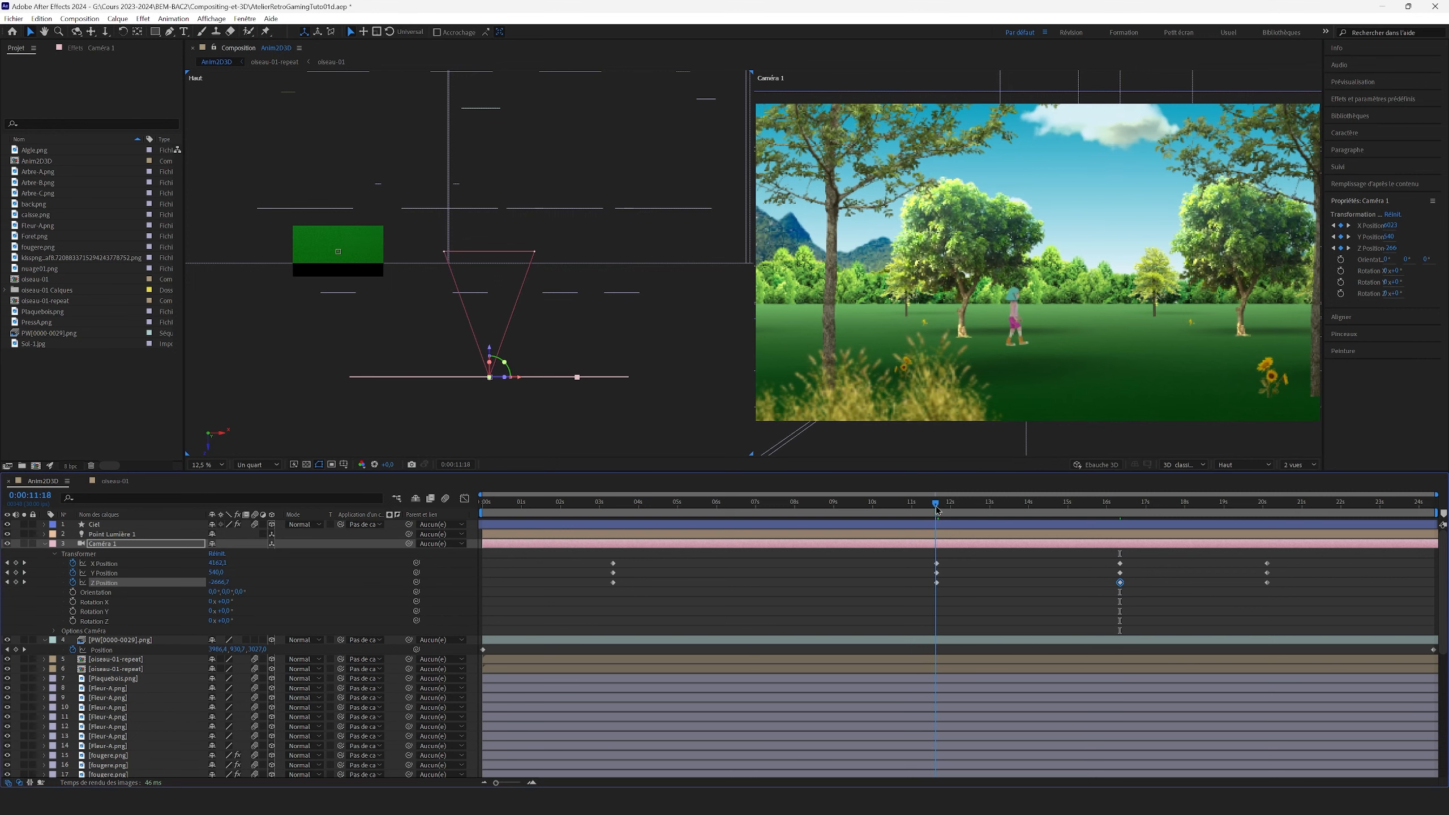
left_click_drag(950, 510, 979, 513)
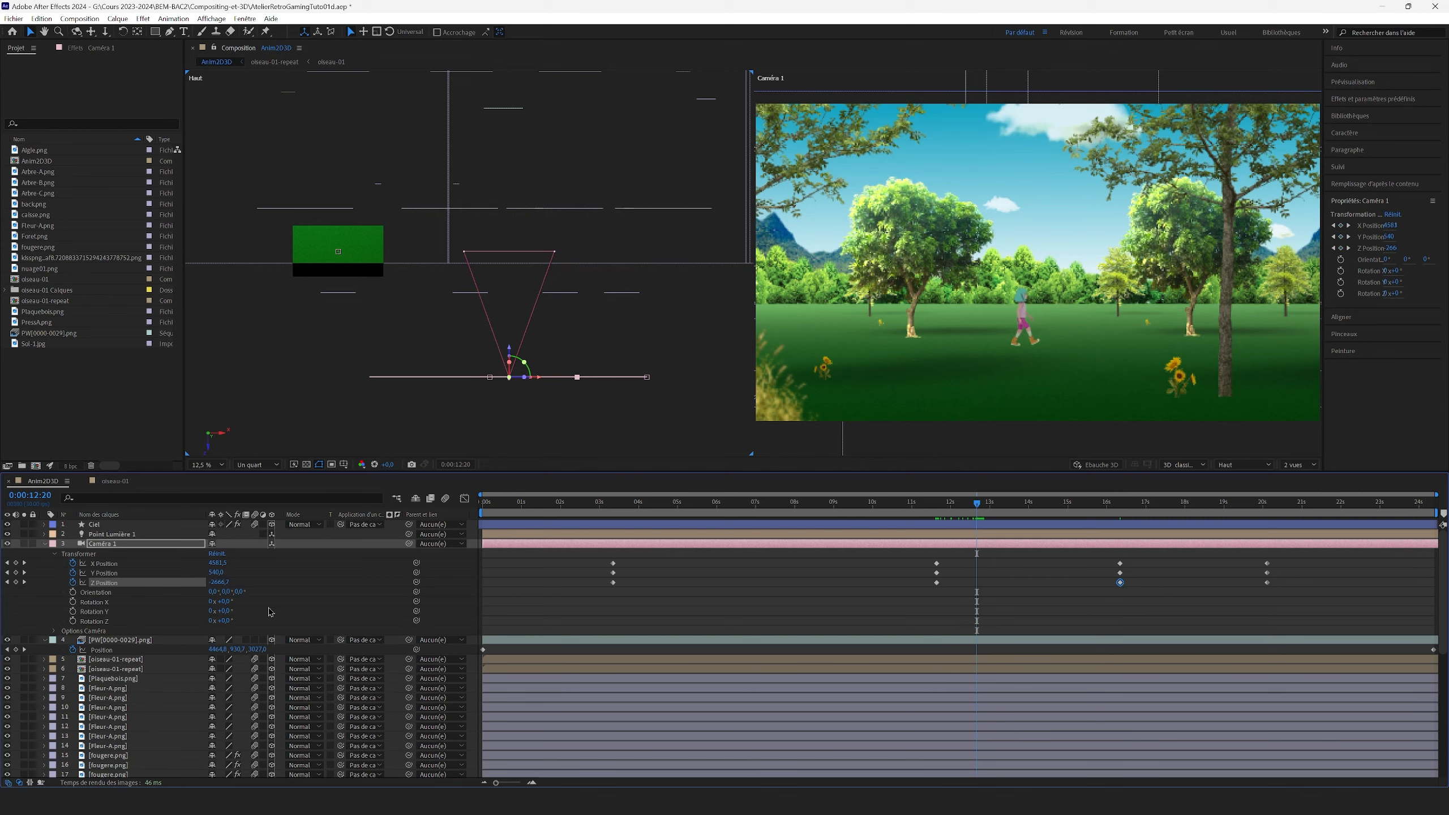
left_click_drag(222, 582, 1083, 586)
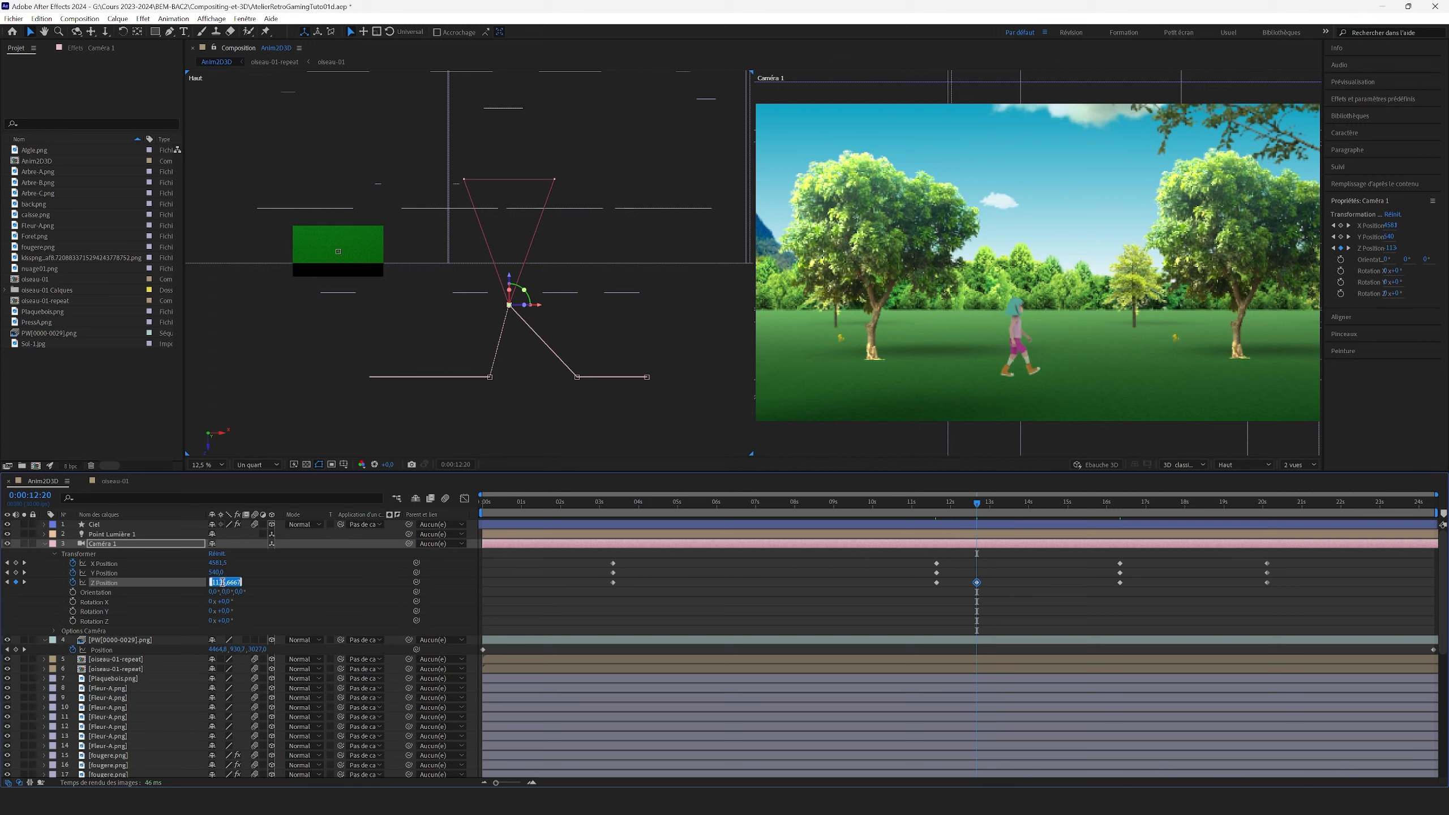
Step: Copy Caméra 1's Z Position value from 0:00:12:20 and paste it at 0:00:15:10
right_click(222, 582)
left_click(255, 622)
left_click_drag(1089, 511, 1083, 511)
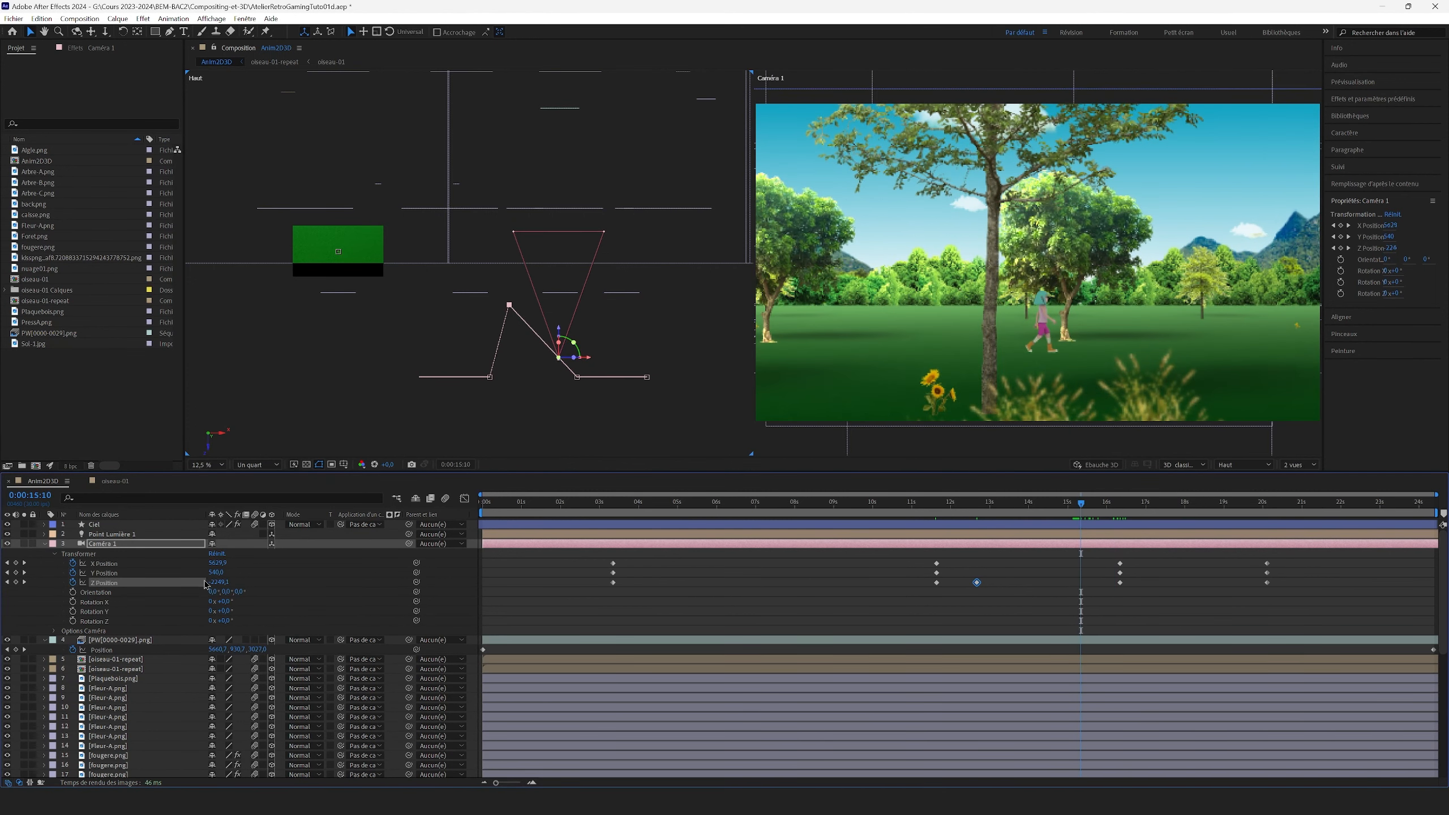
left_click(16, 582)
key("Return")
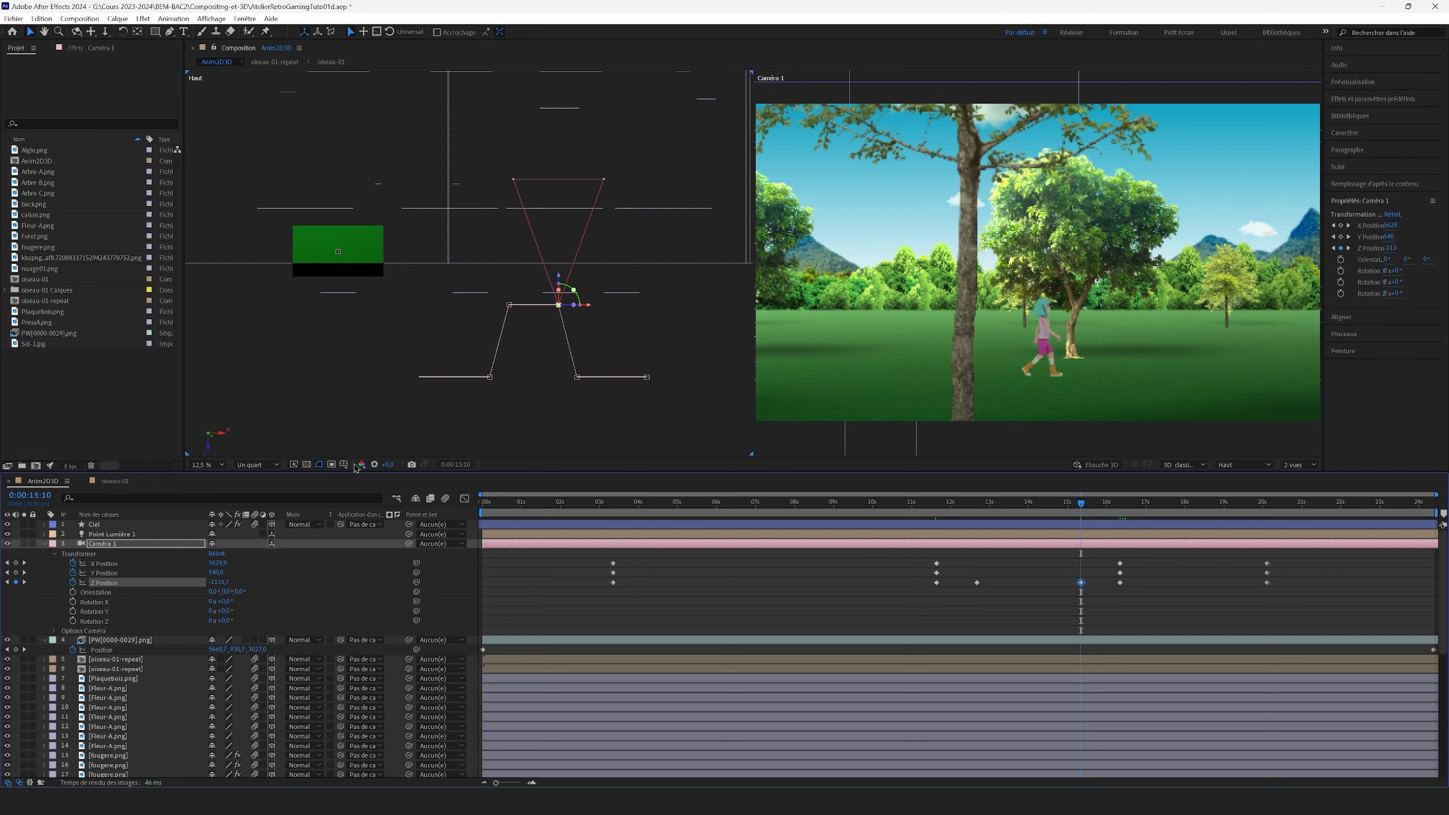
Step: At 0:00:12:12, add caisse.jpg to Anim2D3D as a 3D layer above the character layer and push it back in depth
scroll(528, 366, "up", 3)
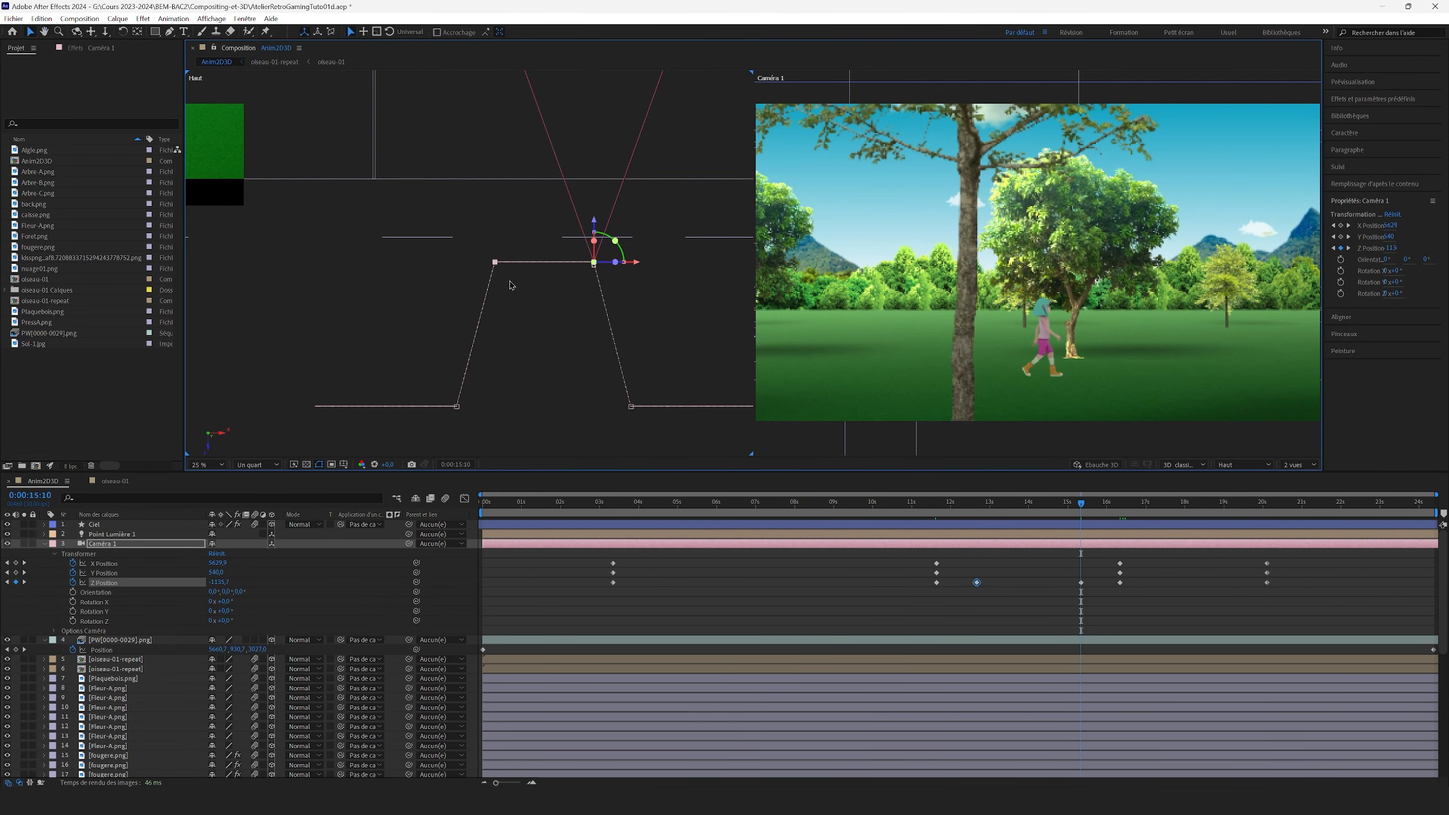
left_click(1049, 606)
left_click_drag(1080, 503, 971, 501)
mouse_move(951, 502)
left_mouse_down()
mouse_move(913, 502)
mouse_move(1146, 517)
mouse_move(968, 518)
left_mouse_up()
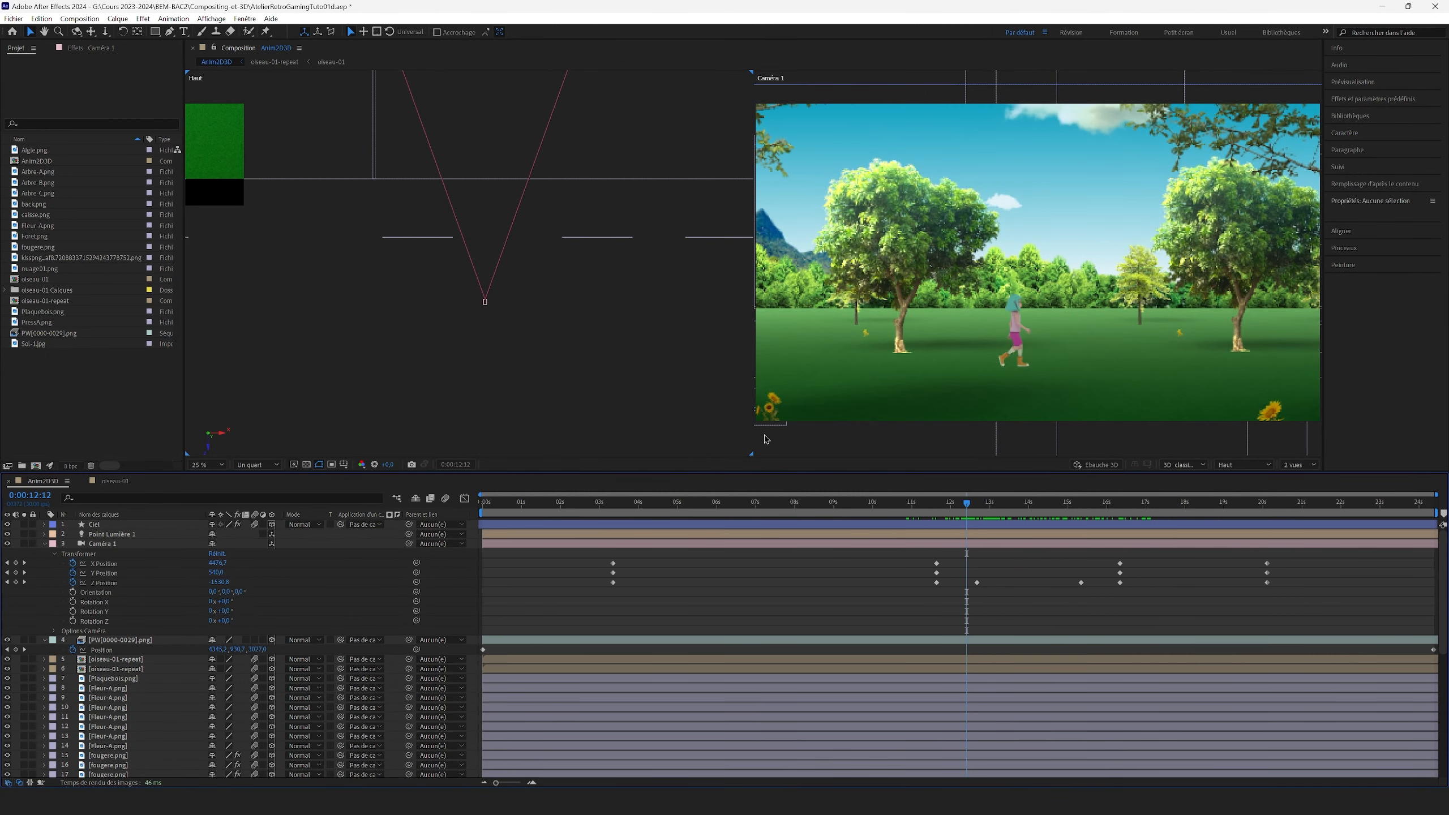
left_click(108, 408)
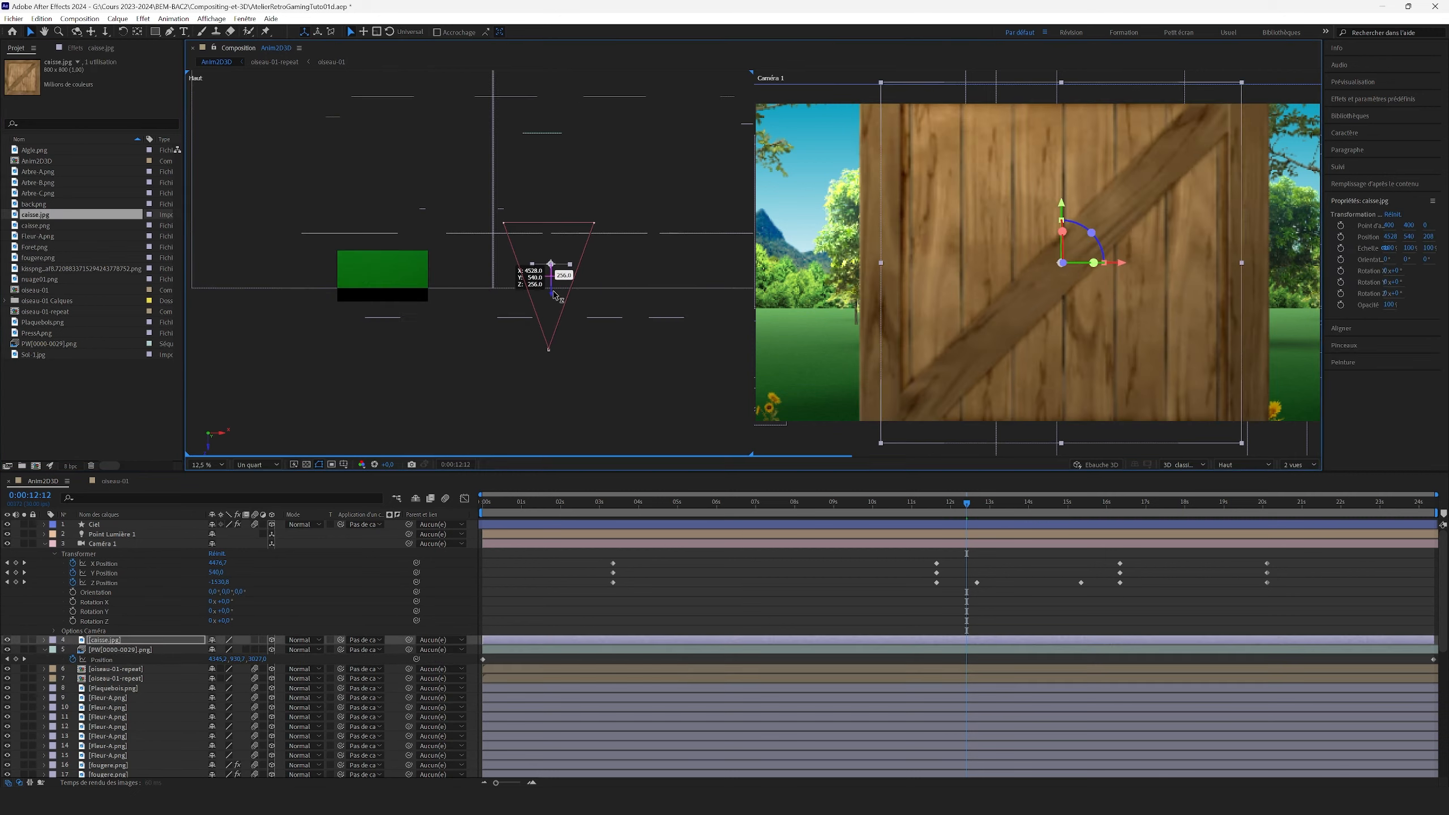
left_click_drag(530, 272, 564, 172)
Step: Align the crate in depth with the walking character's plane, at a Z position of about 3014
scroll(1025, 351, "up", 8)
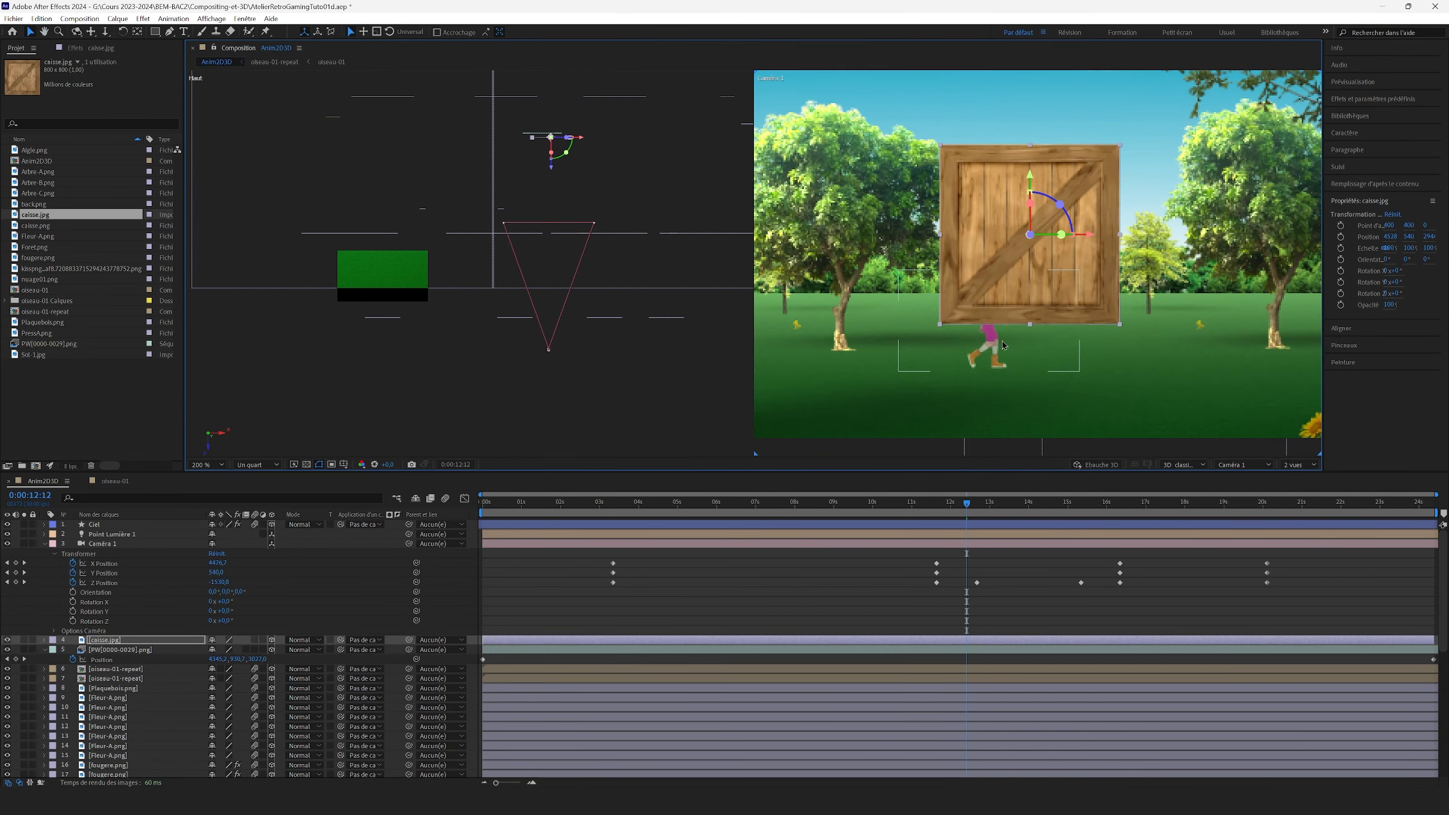
scroll(555, 138, "up", 3)
left_click_drag(652, 138, 391, 290)
scroll(476, 326, "down", 2)
left_click_drag(509, 181, 579, 366)
scroll(532, 252, "up", 2)
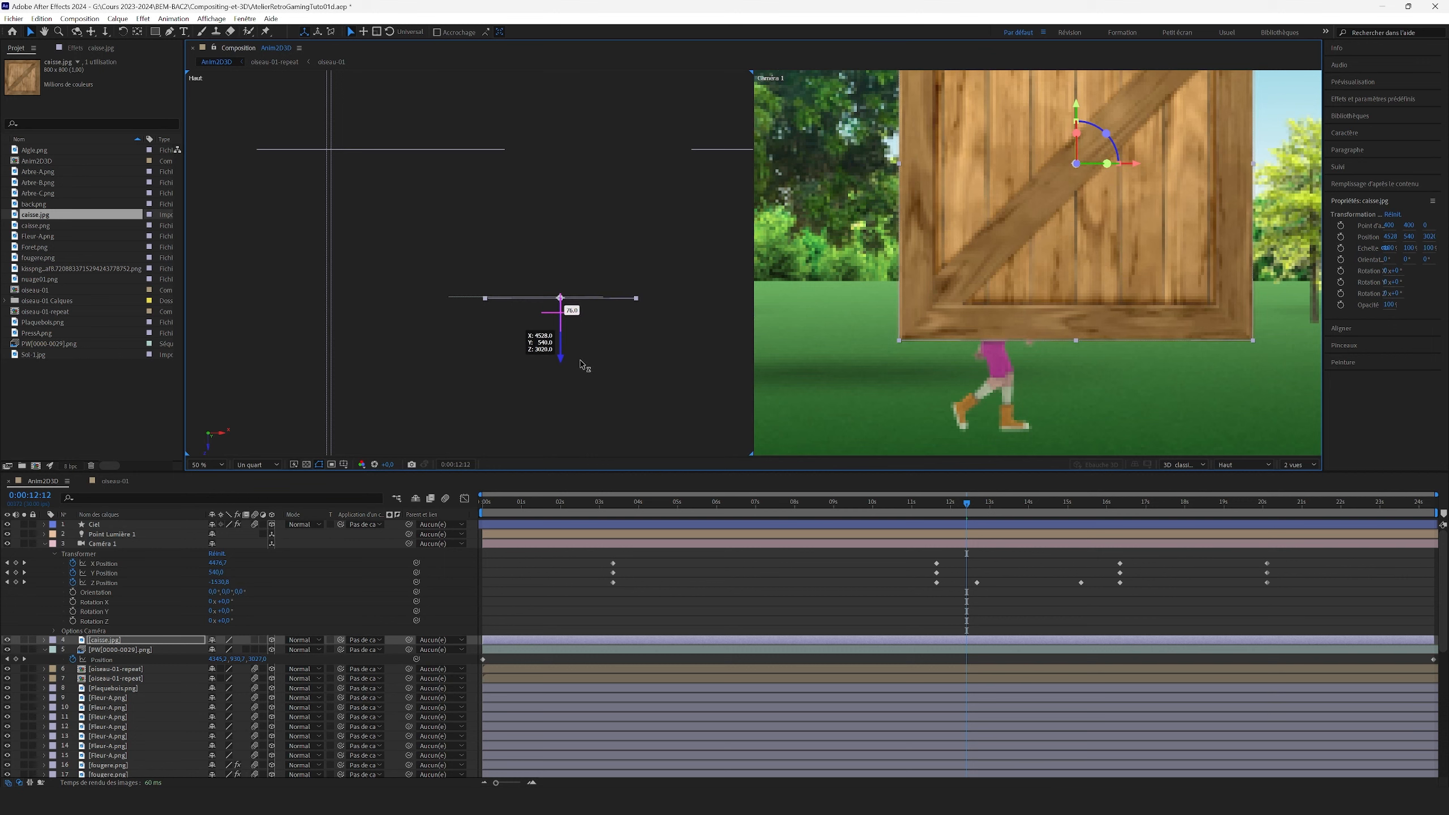
left_click_drag(581, 365, 581, 364)
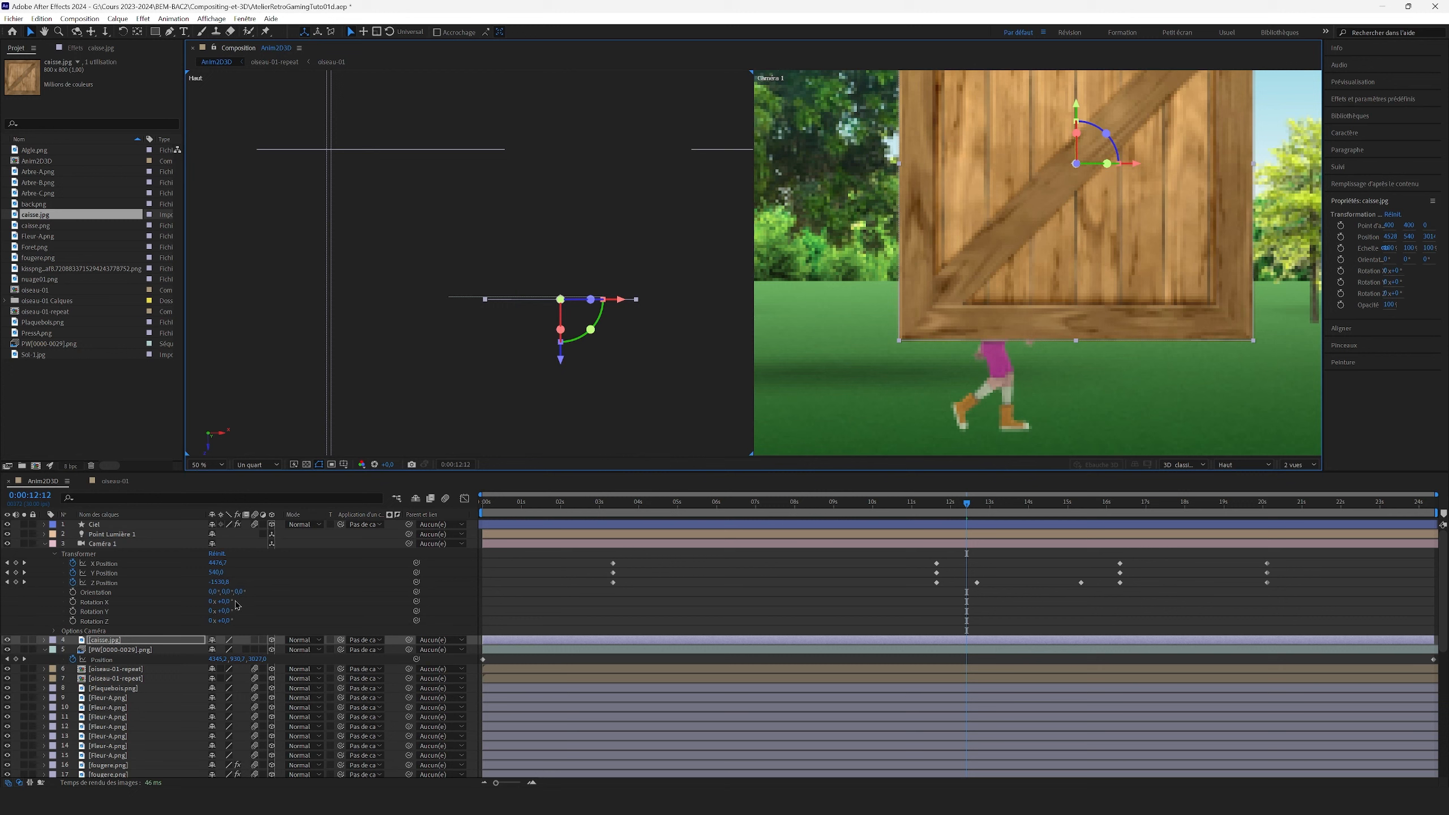
Step: Scale the crate down to about 36% and lower it onto the grass in front of the character
left_click(45, 640)
left_click(54, 651)
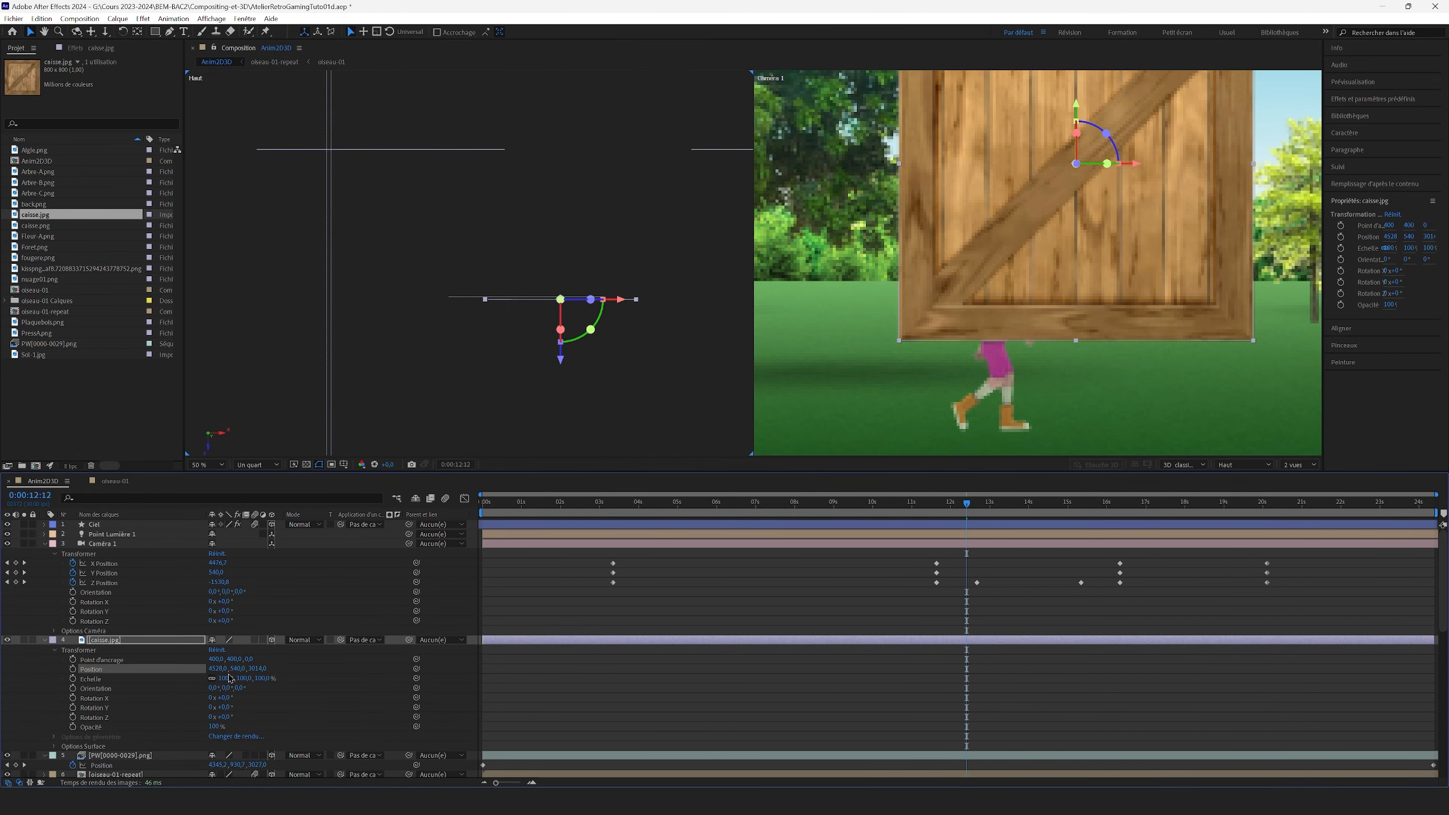
left_click_drag(224, 678, 177, 679)
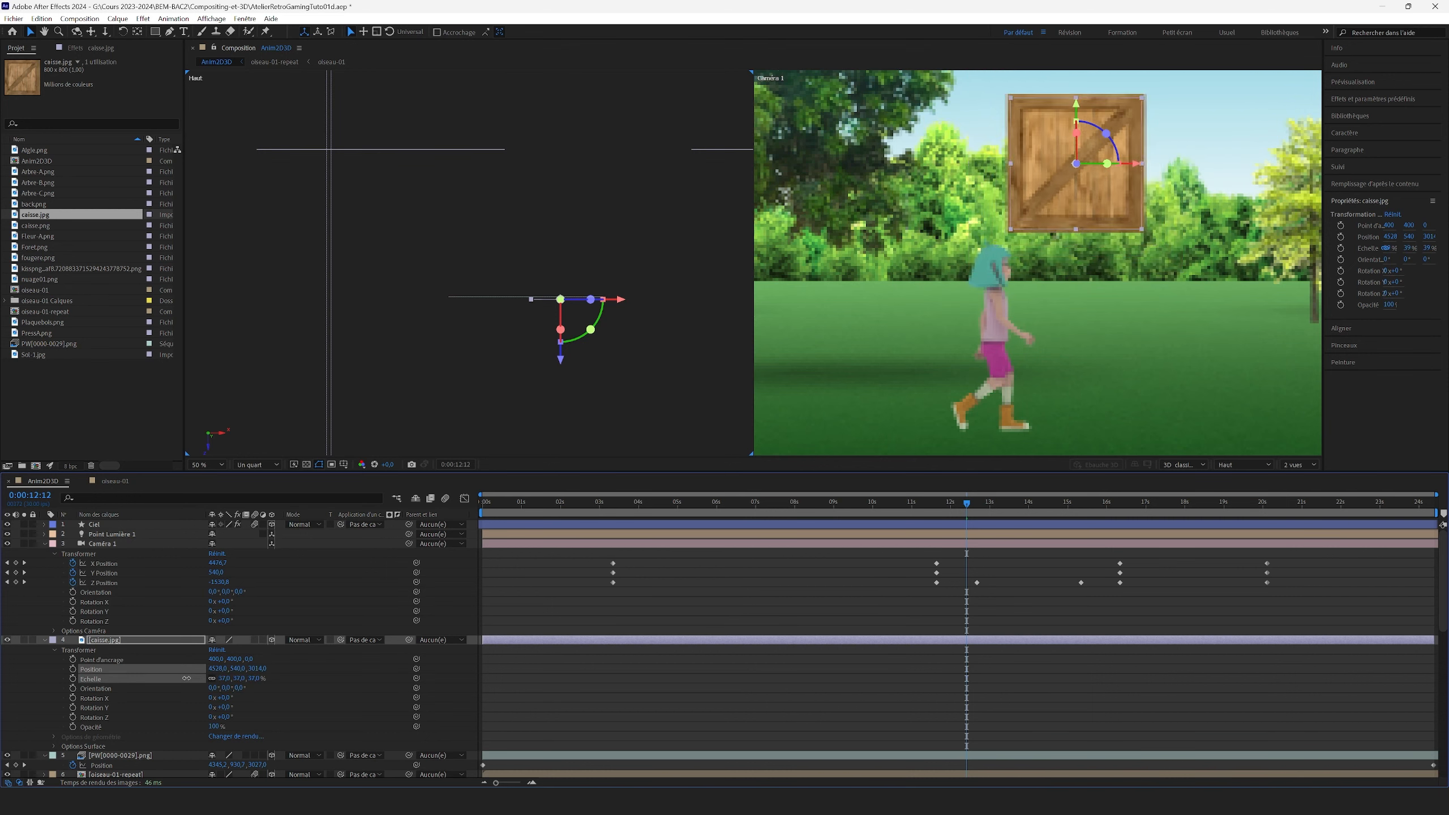
left_click_drag(1077, 112, 1069, 321)
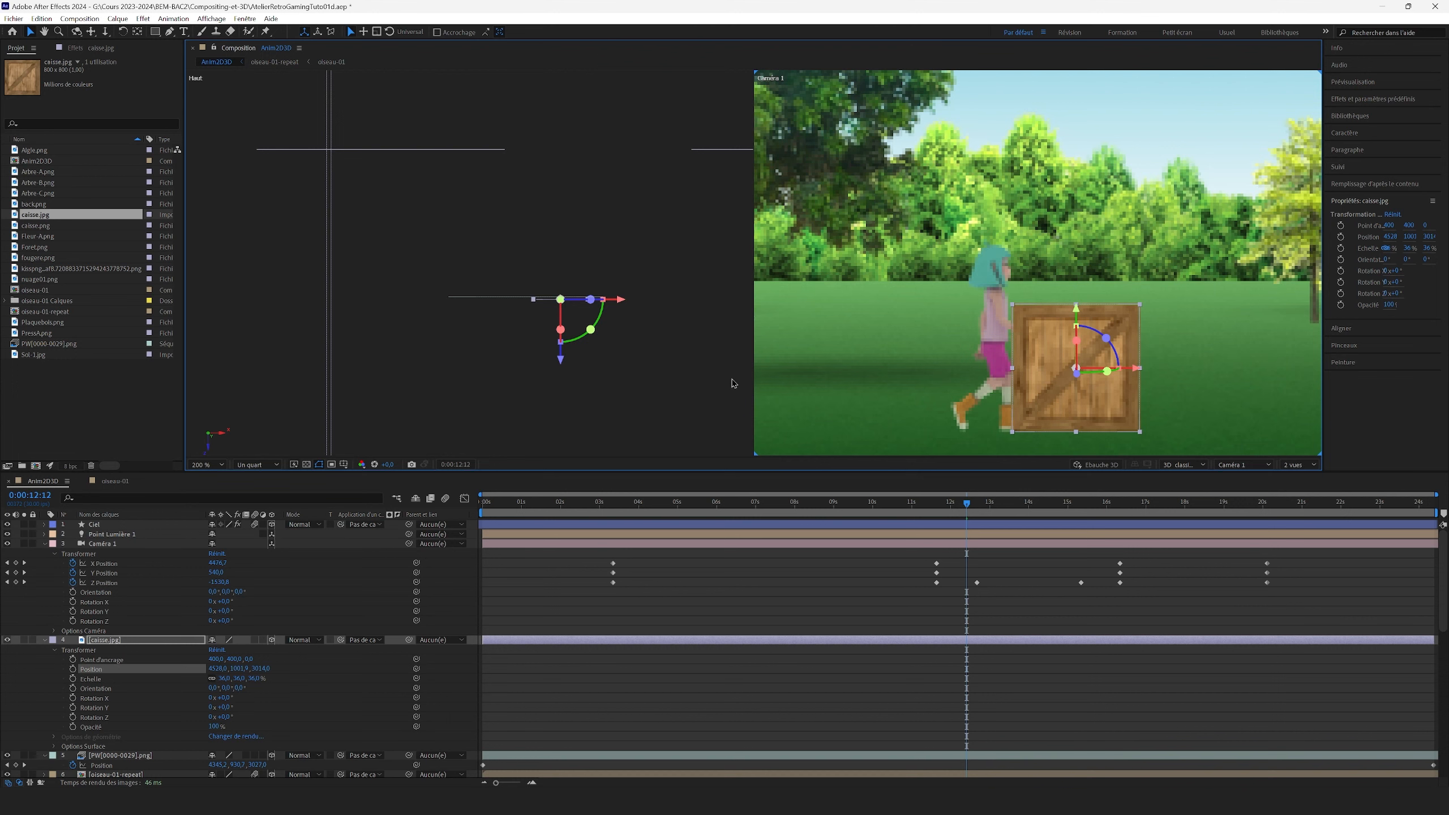
Step: Turn on Projette une ombre for the crate and adjust its Diffus and Intensité spéculaire surface values
left_click(55, 747)
left_click(214, 695)
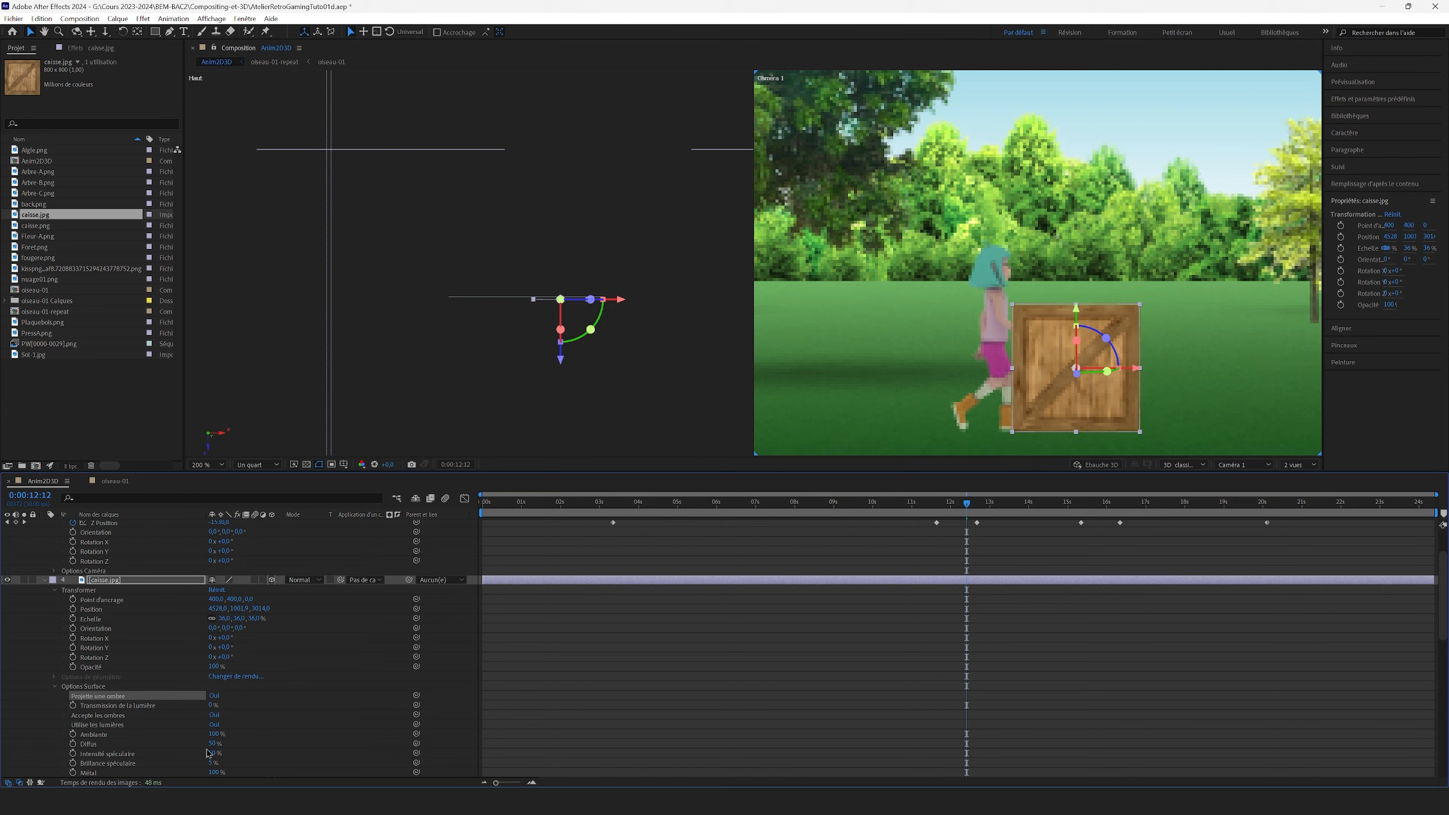
left_click_drag(212, 745, 214, 754)
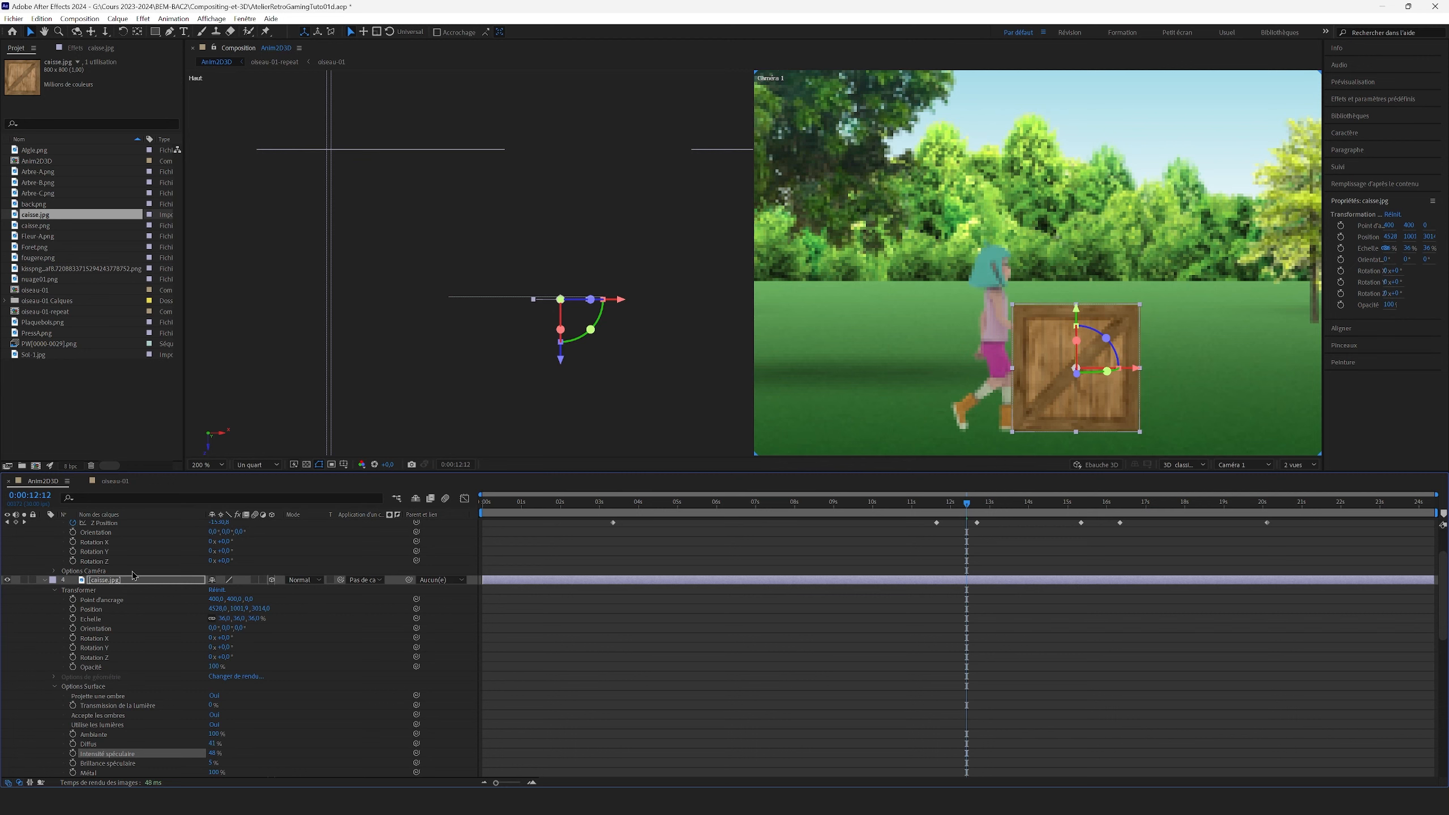
left_click(46, 581)
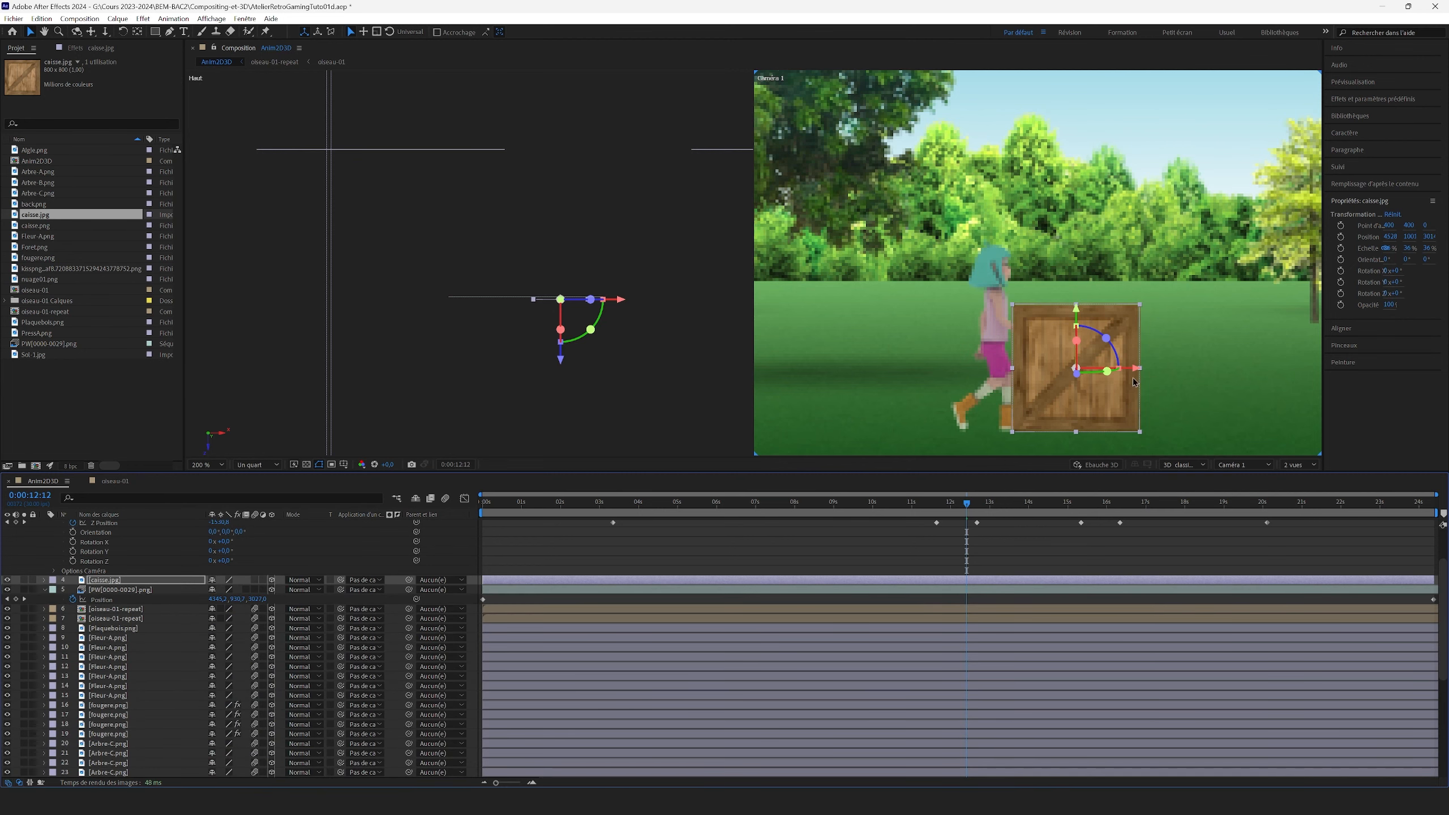
Step: Set the crate's scale to 30% and lower it slightly so it sits on the ground
left_click(44, 581)
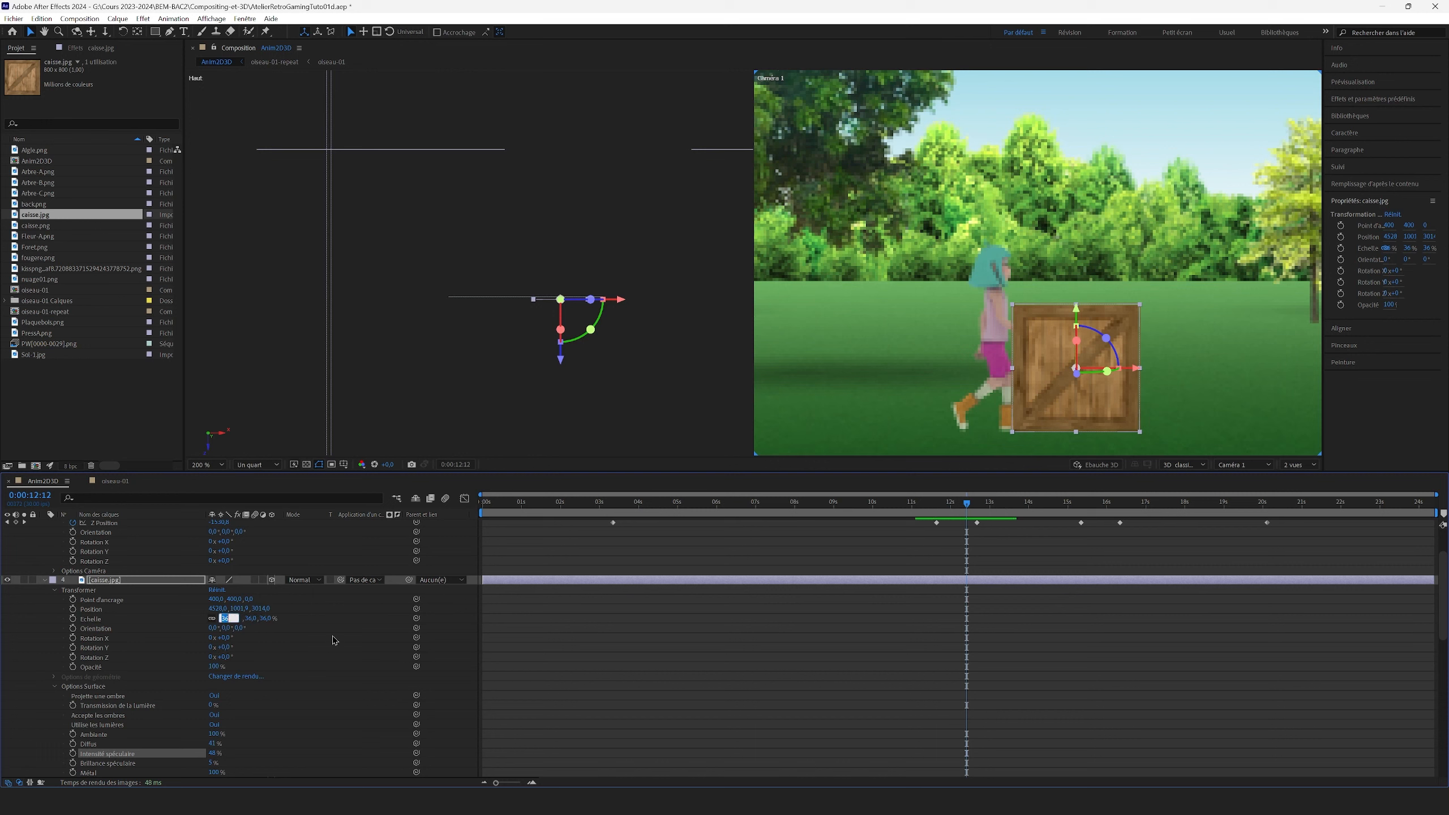
key("Return")
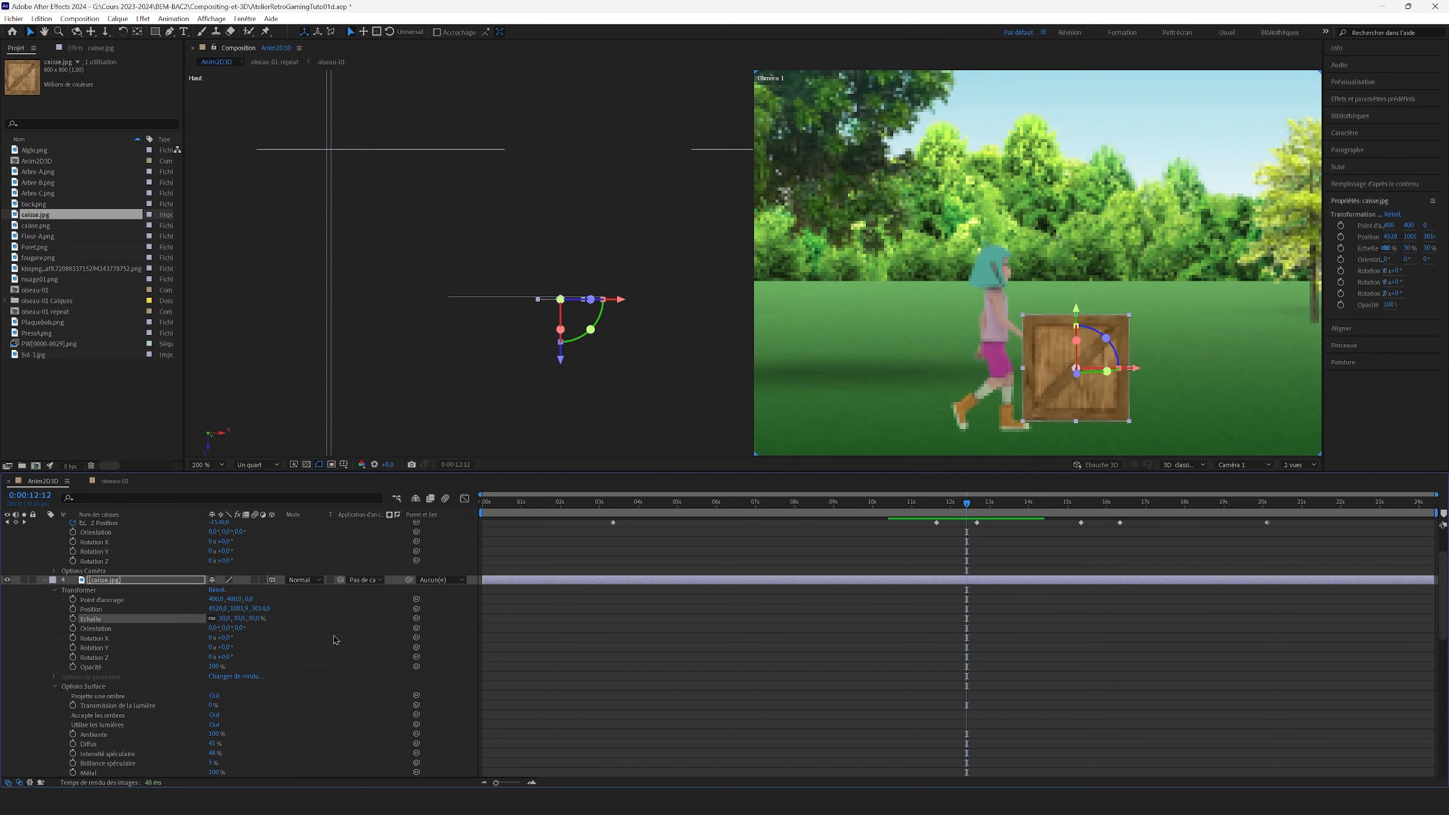
left_click_drag(1076, 314, 1075, 329)
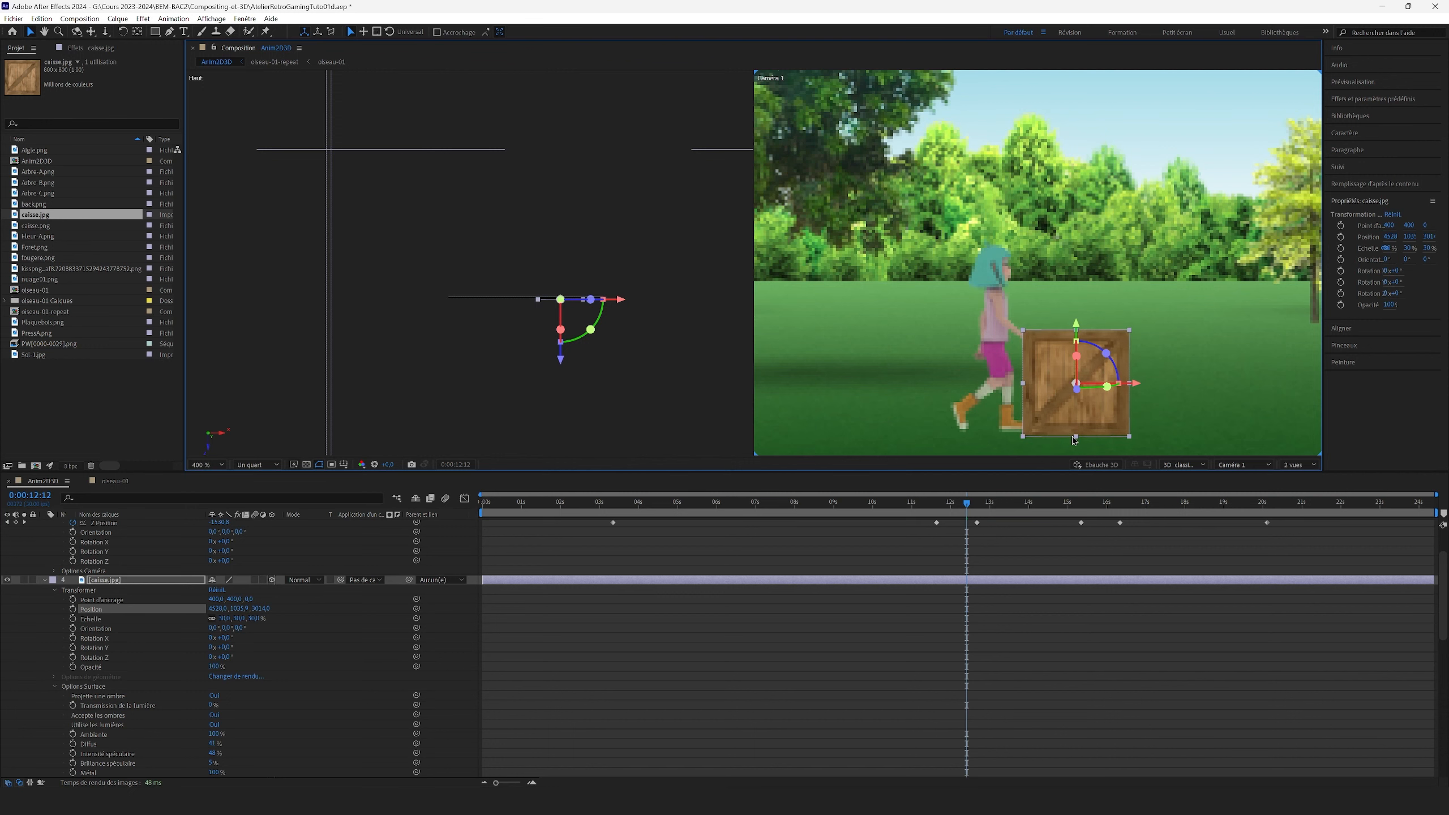
Step: Set the preview resolution to Intégrale and fine-tune the crate's height against the character's feet
scroll(1048, 392, "up", 4)
scroll(1048, 393, "down", 2)
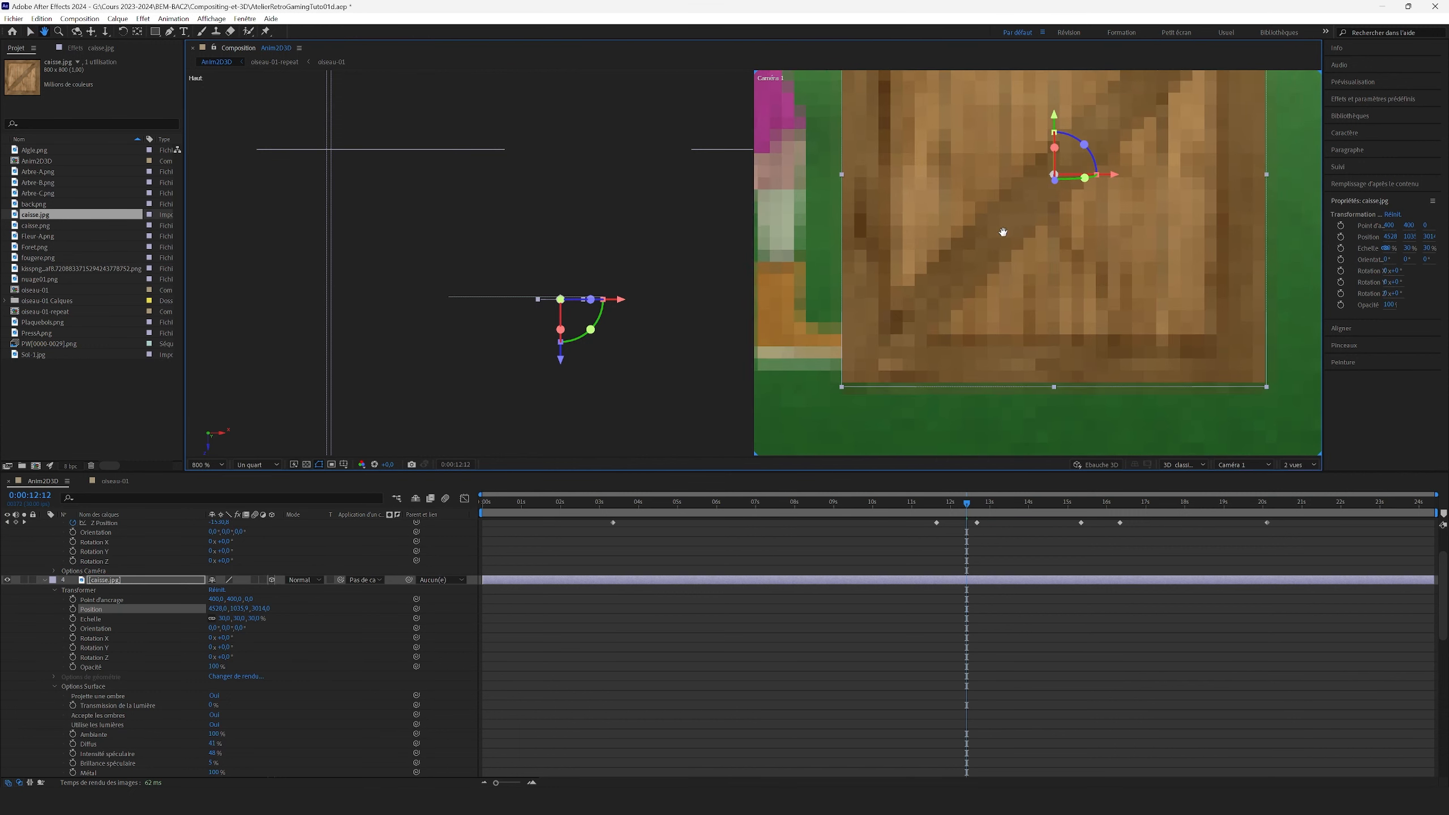
left_click(245, 462)
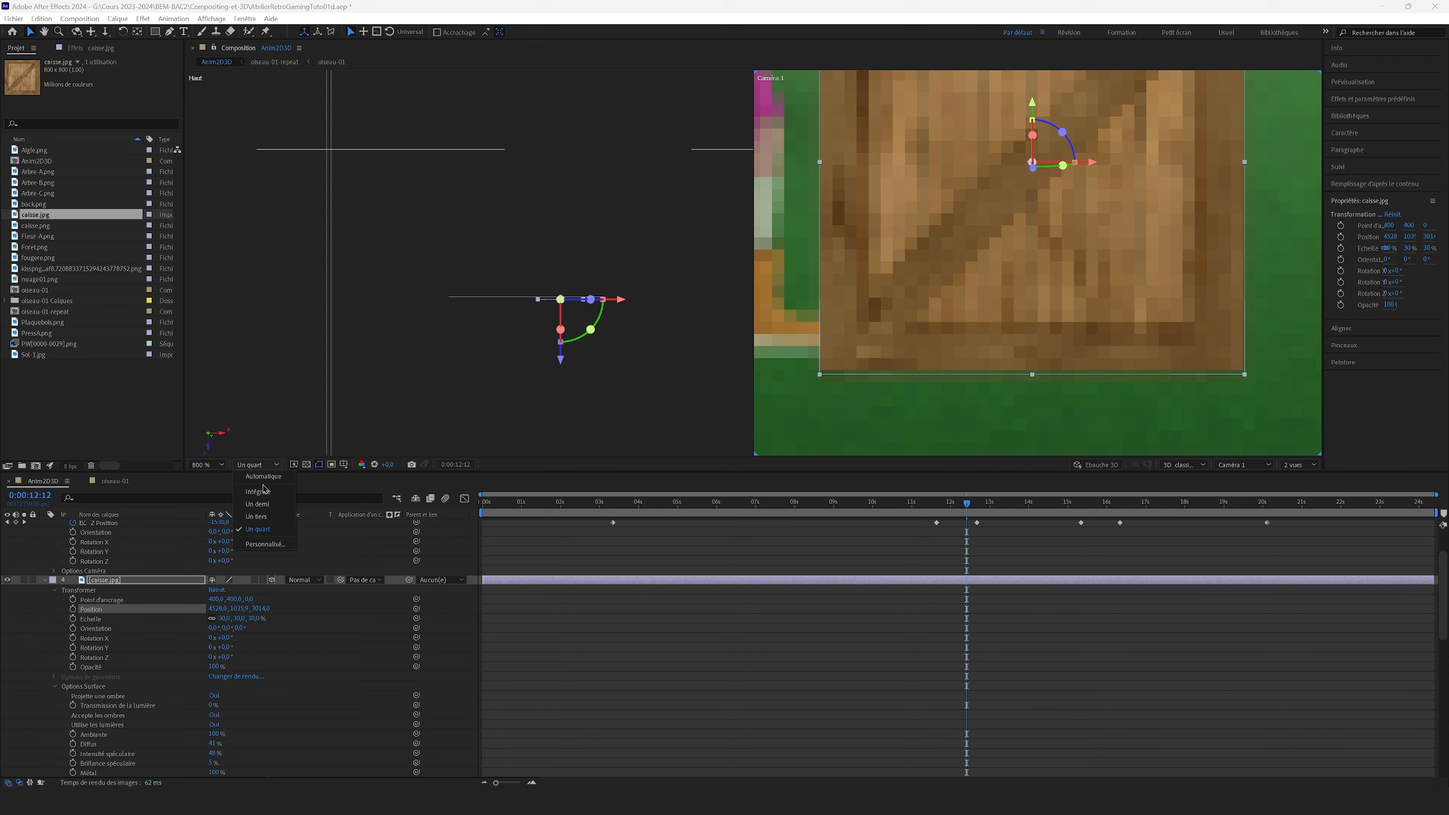
left_click(278, 495)
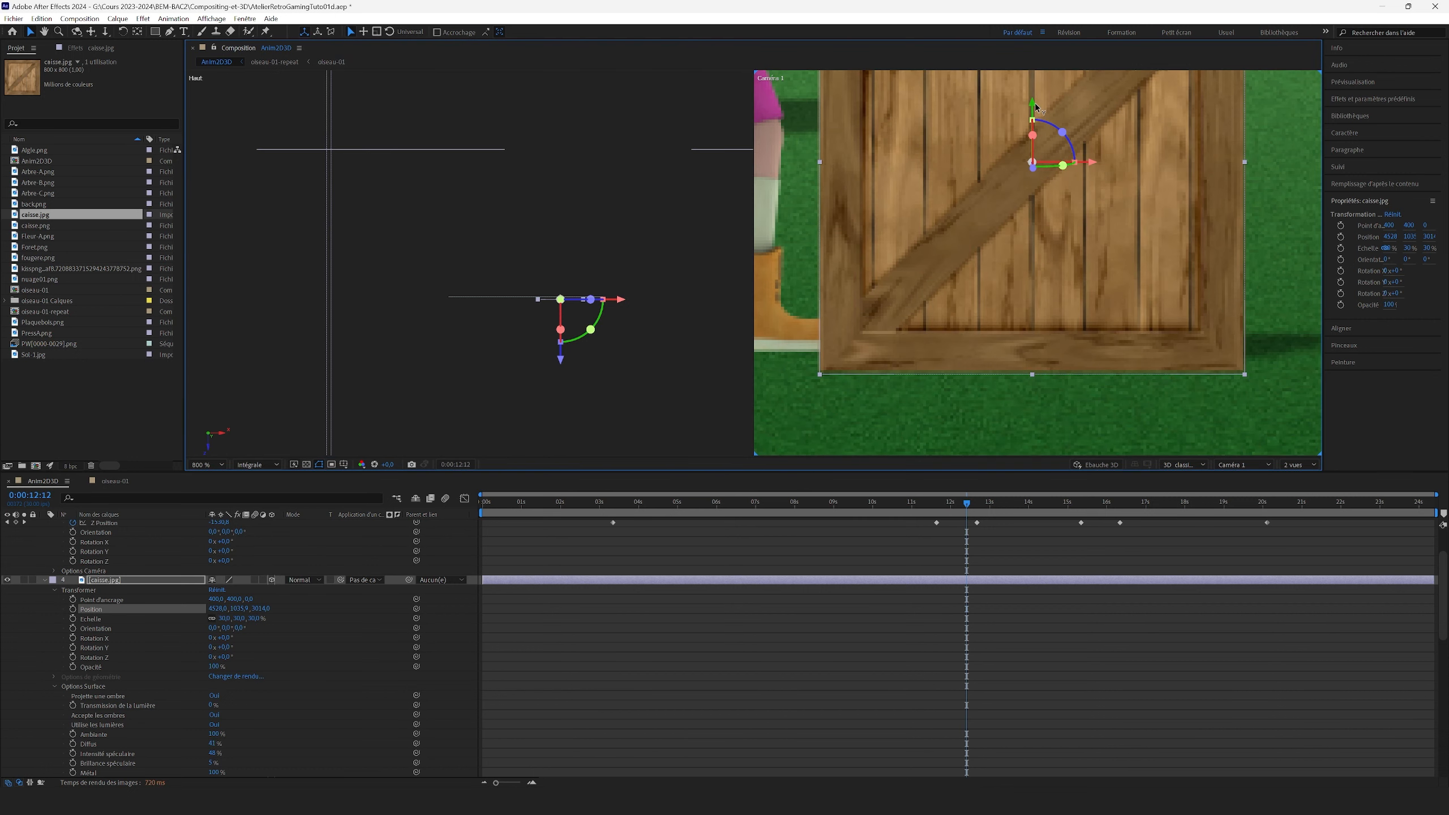
left_click_drag(1032, 103, 1031, 111)
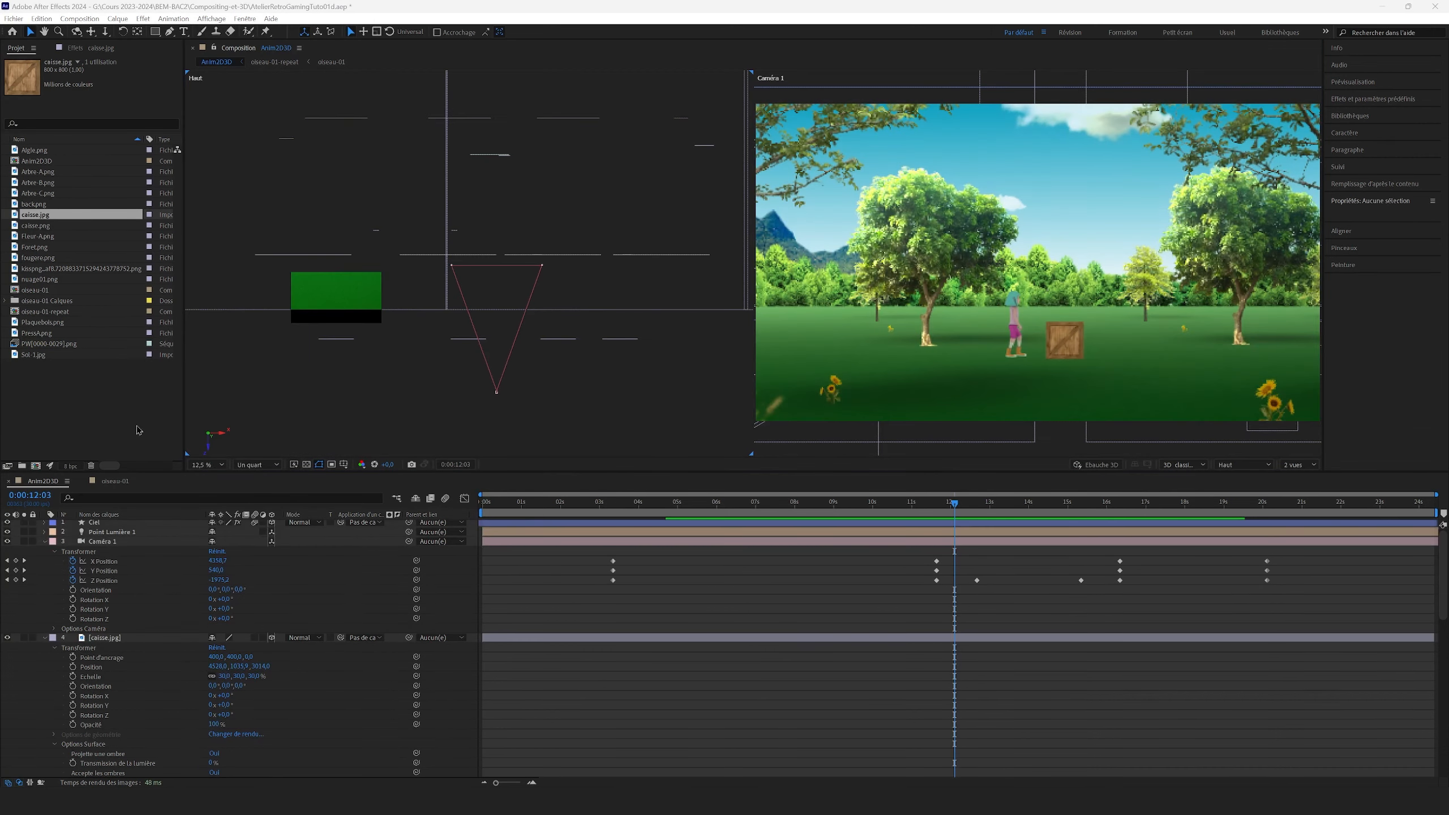
Step: Switch to Mixamo, search the animations for "jump" and apply a Jump animation to the character
key("alt+Tab")
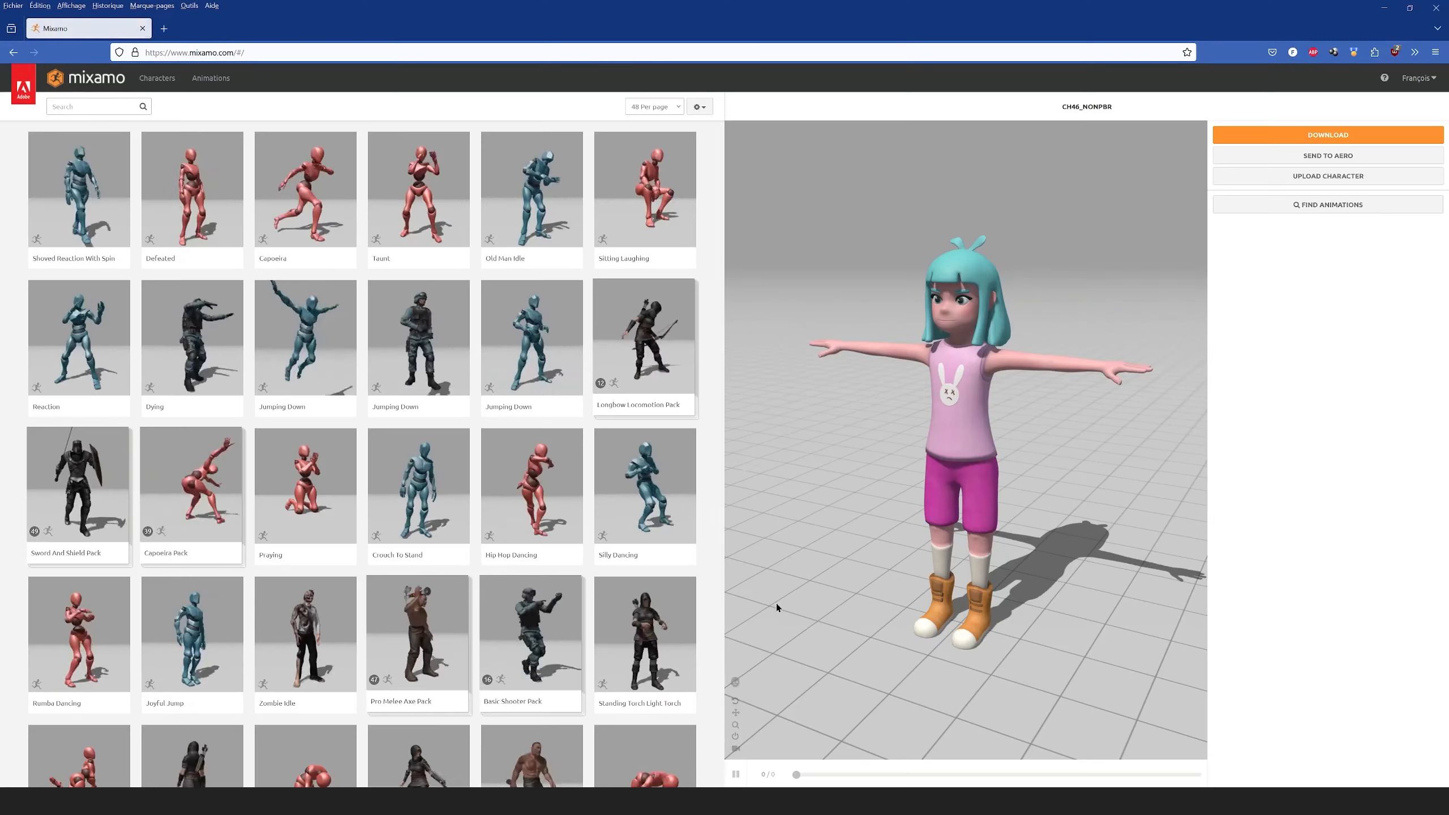
left_click(222, 85)
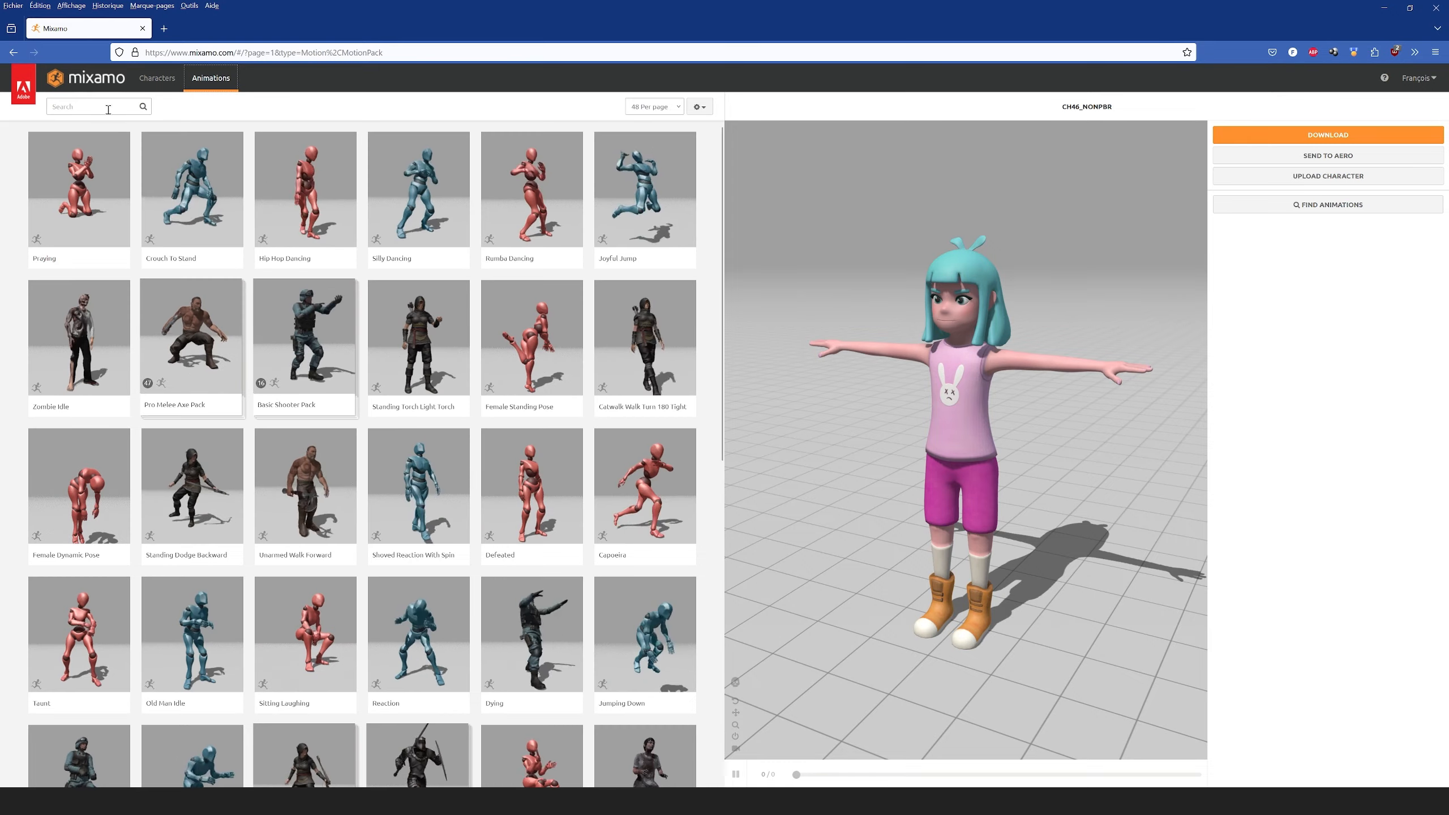
left_click(96, 106)
type("ju")
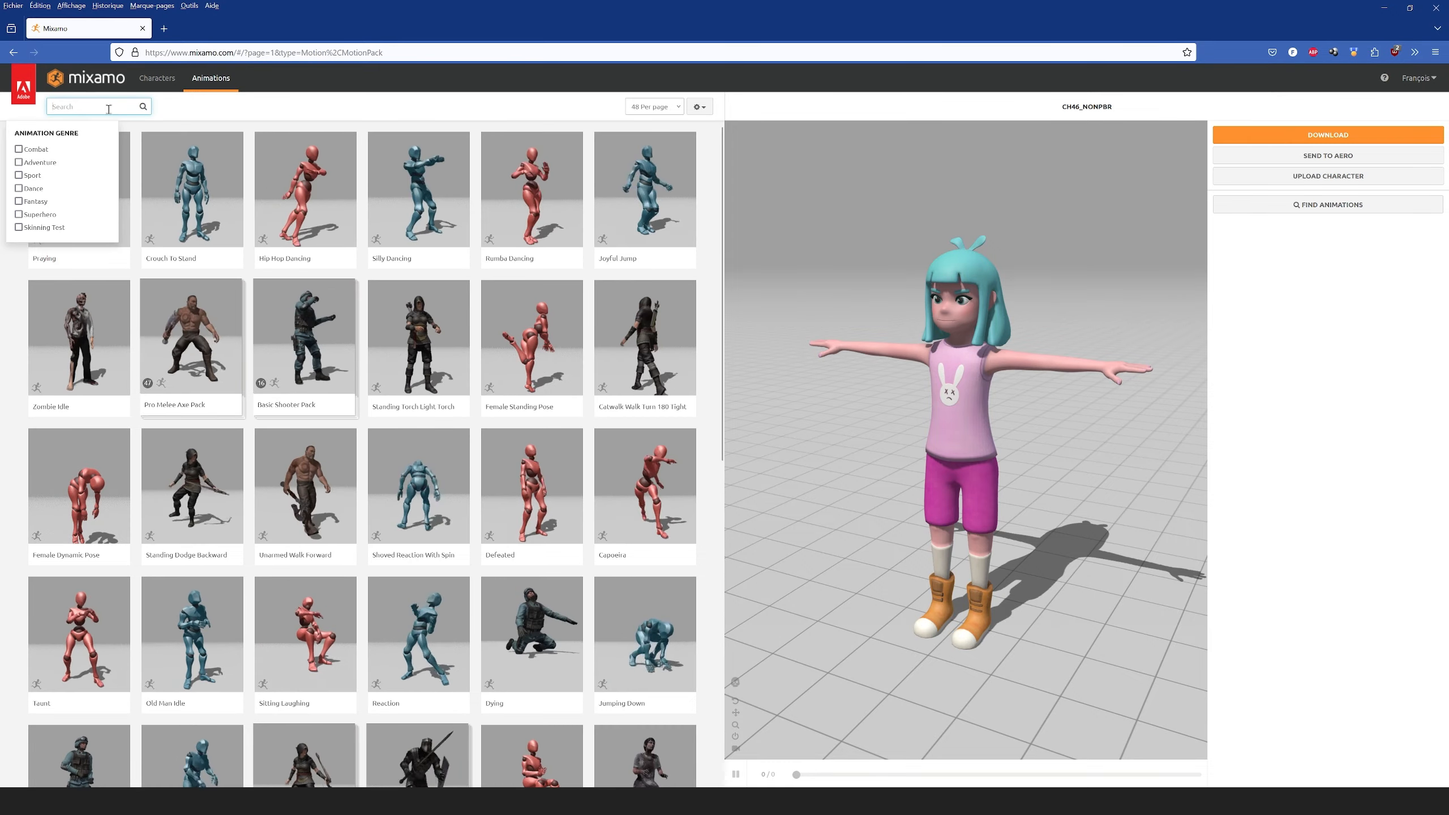
type("mp")
key("Return")
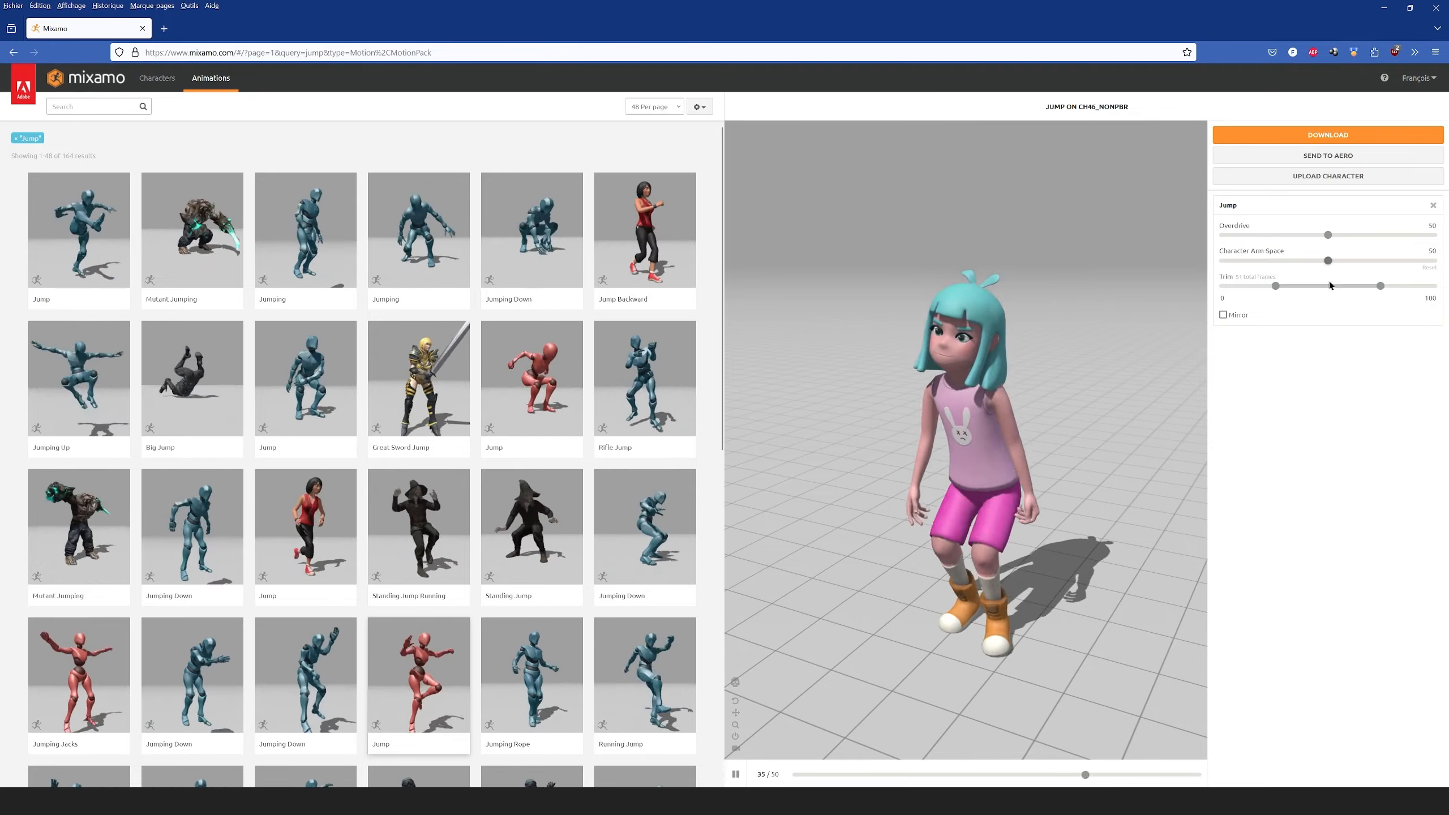
Step: Leave Overdrive at 50 and download the Jump animation as FBX Binary, with skin, at 30 frames per second
mouse_move(1327, 235)
left_mouse_down()
mouse_move(1394, 238)
mouse_move(1329, 236)
left_mouse_up()
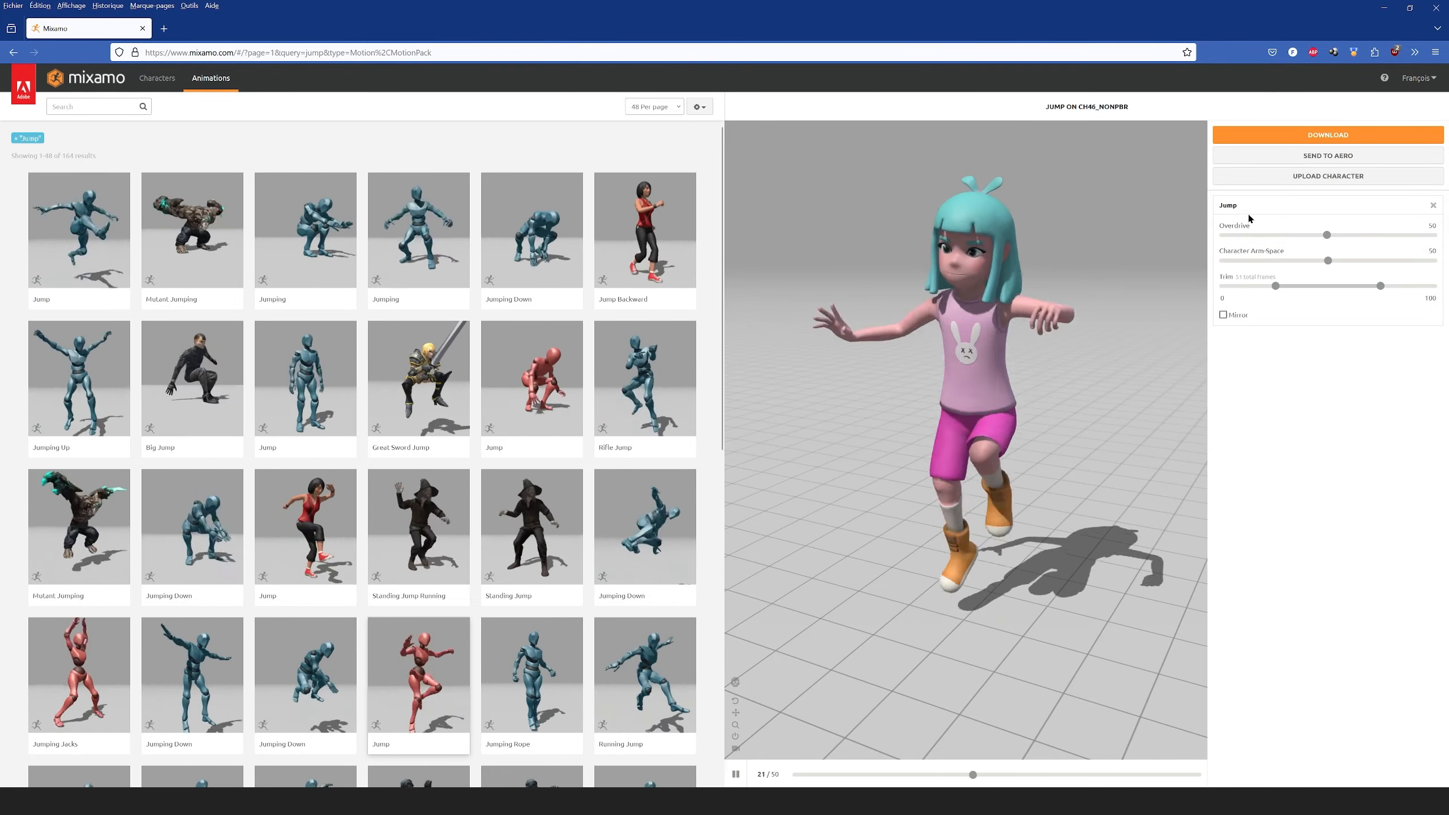
left_click(1327, 135)
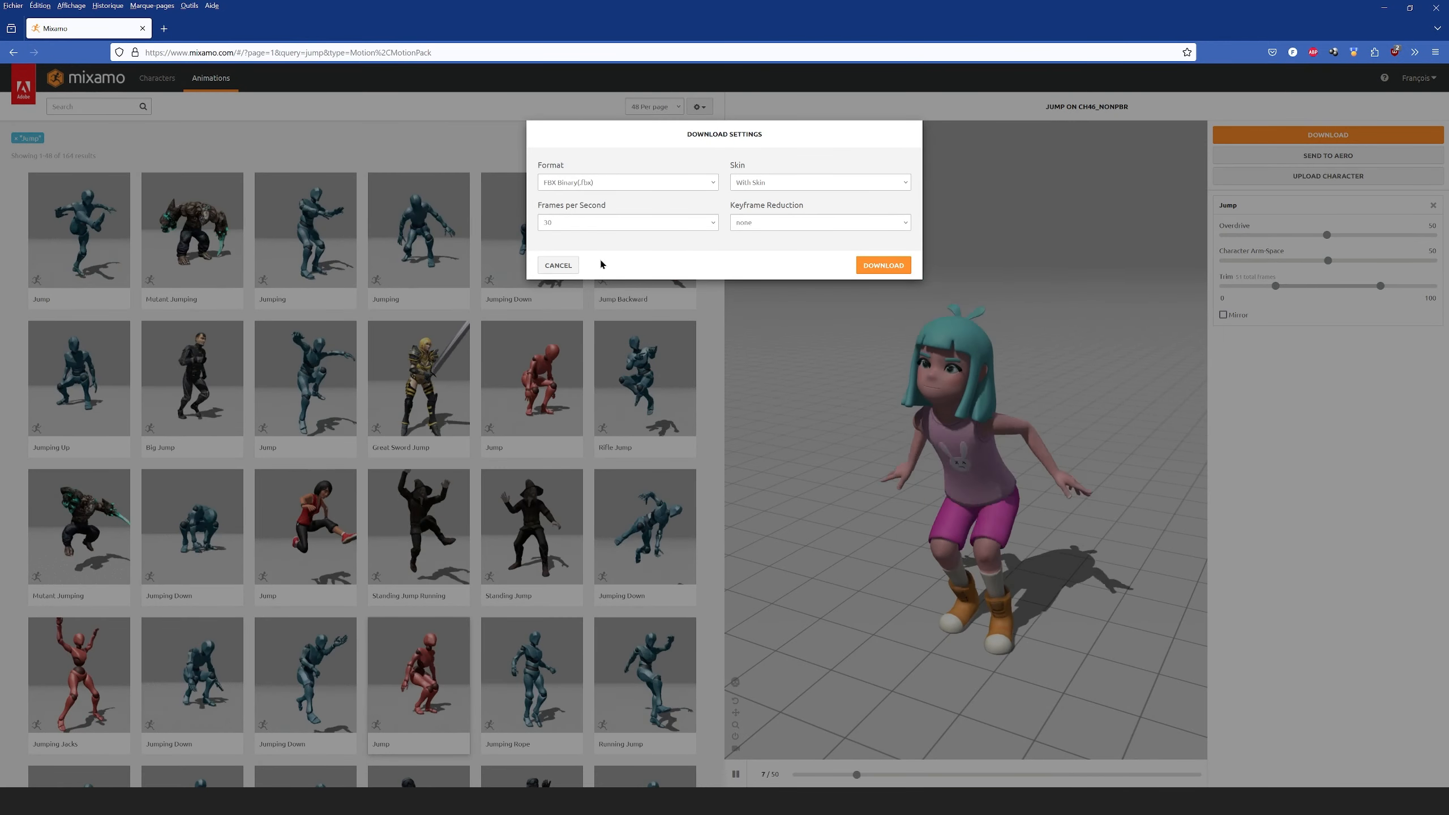
left_click(864, 265)
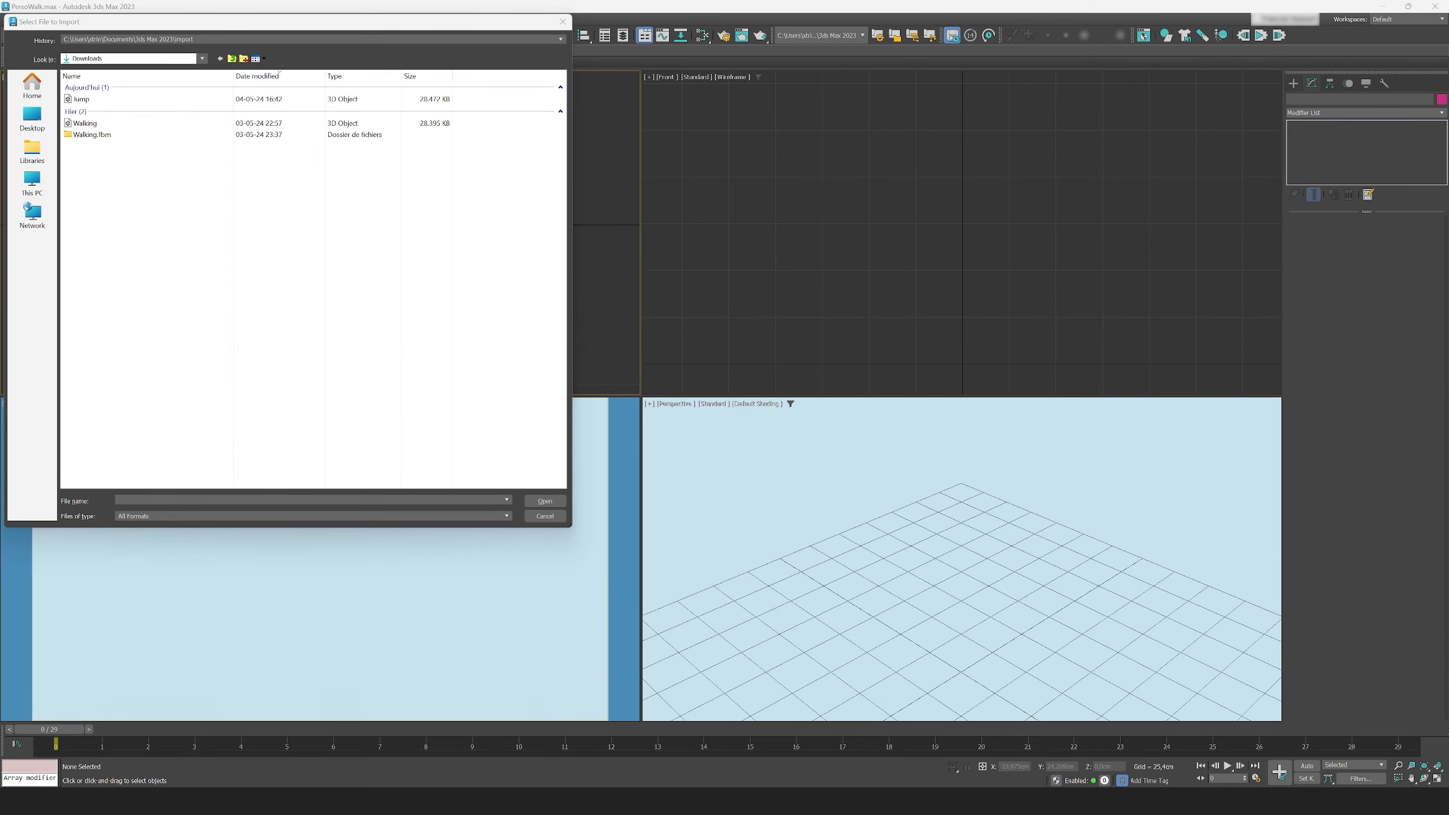
Step: Import the Jump FBX file from Downloads, adding and updating the animation with the mixamo.com take
left_click(87, 103)
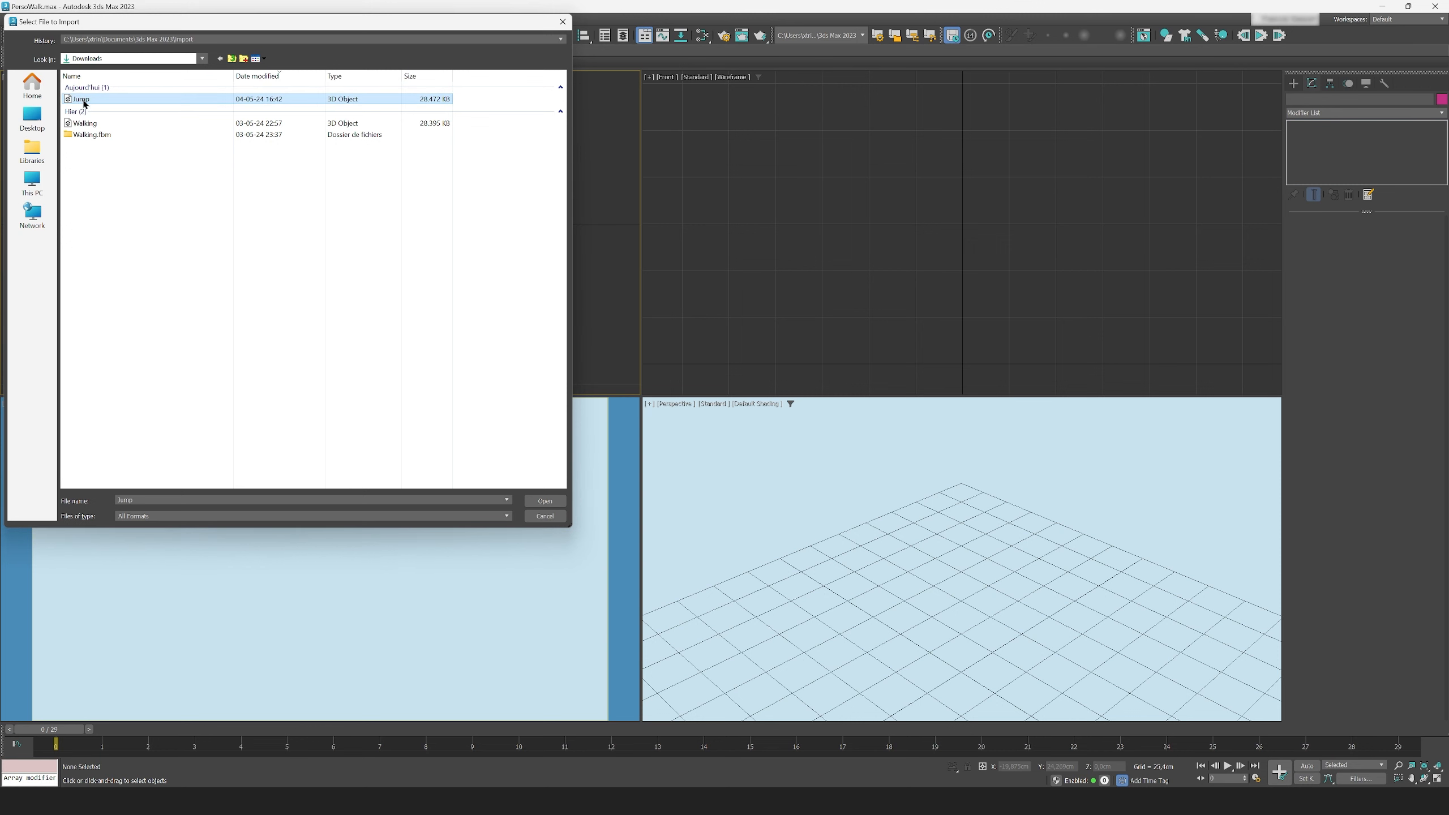
double_click(84, 104)
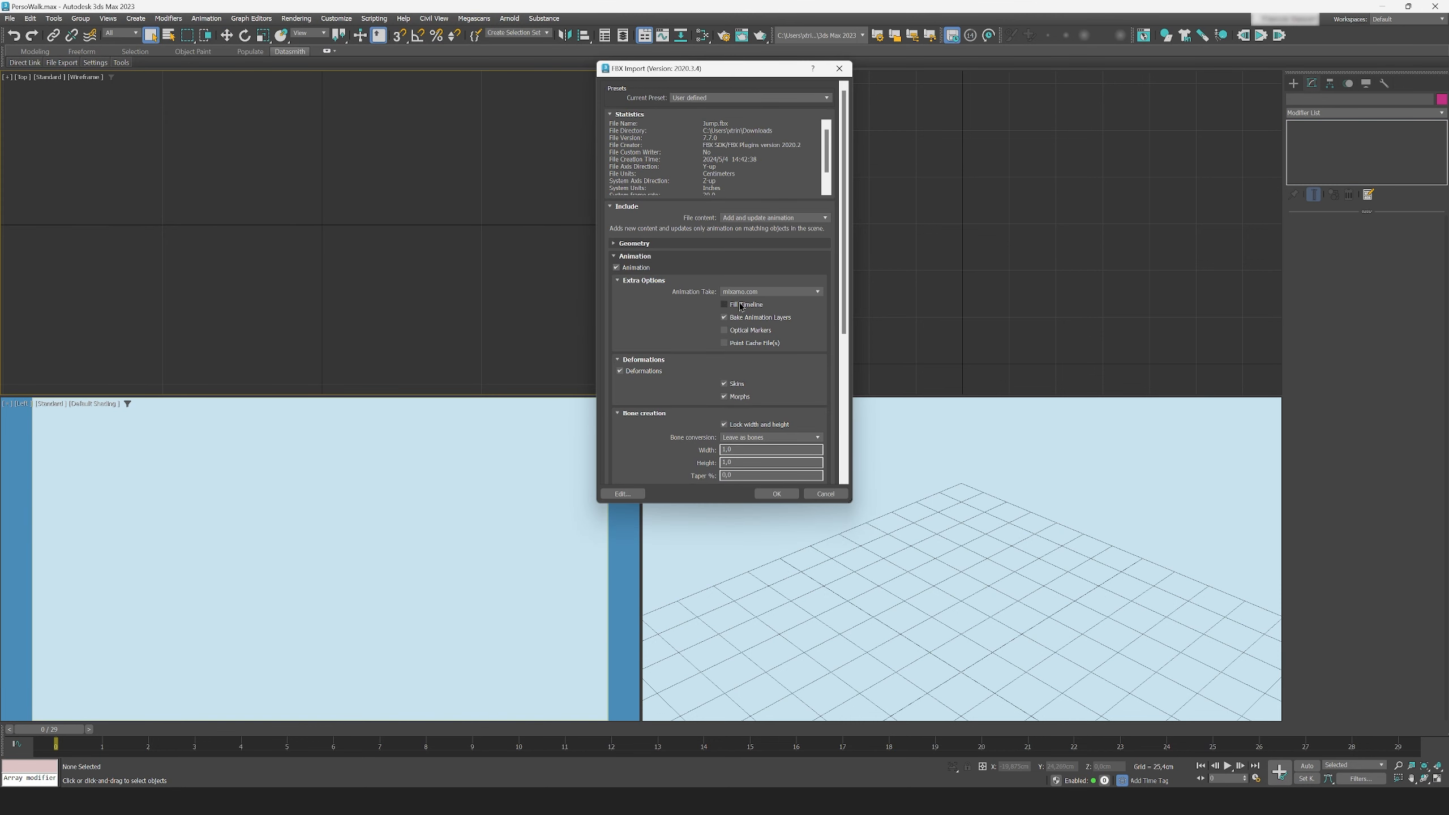
left_click(776, 493)
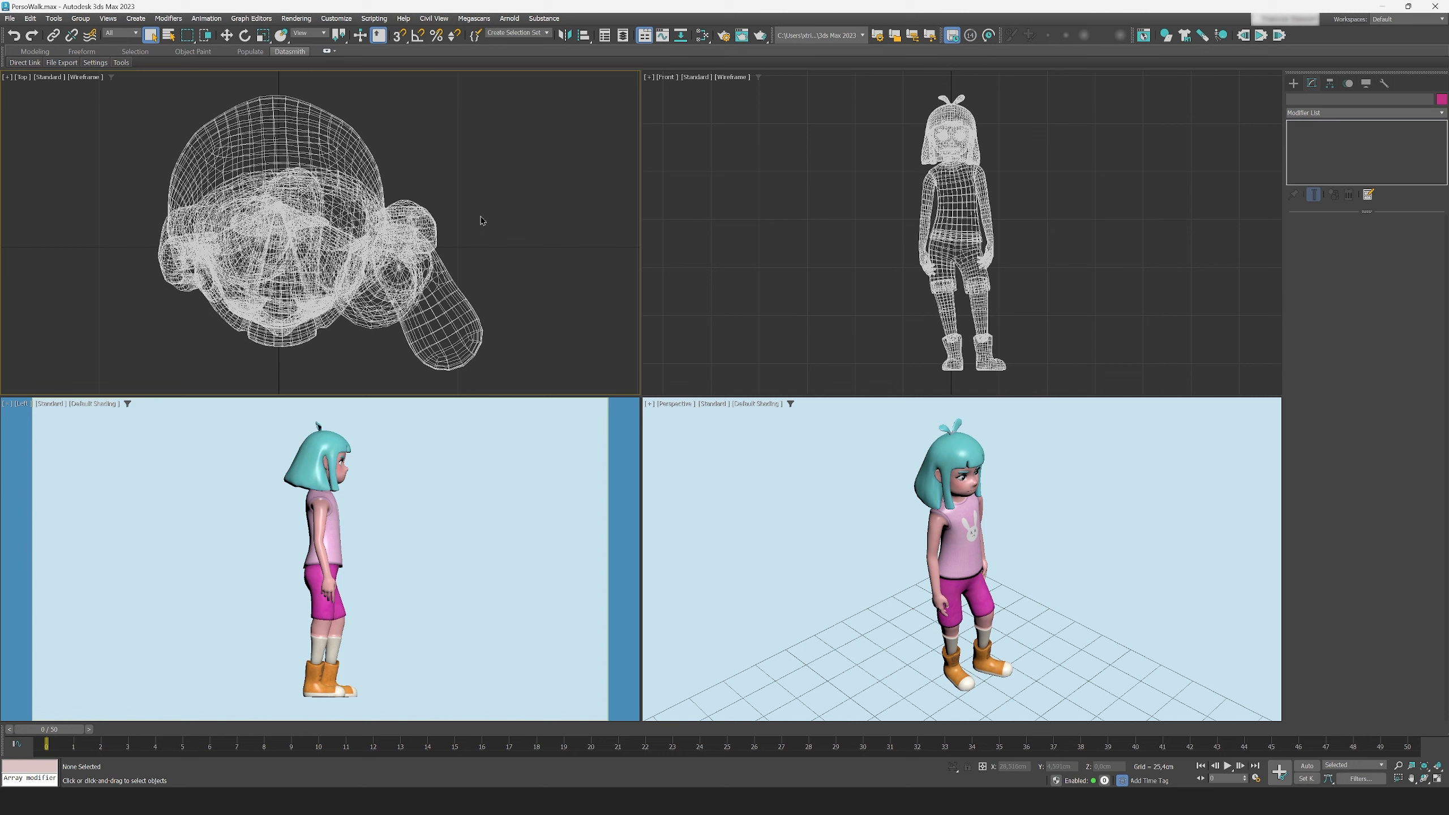
Step: Check the jump at frame 23, reframe the Left view so the head stays inside, and return to frame 0
key("ctrl+a")
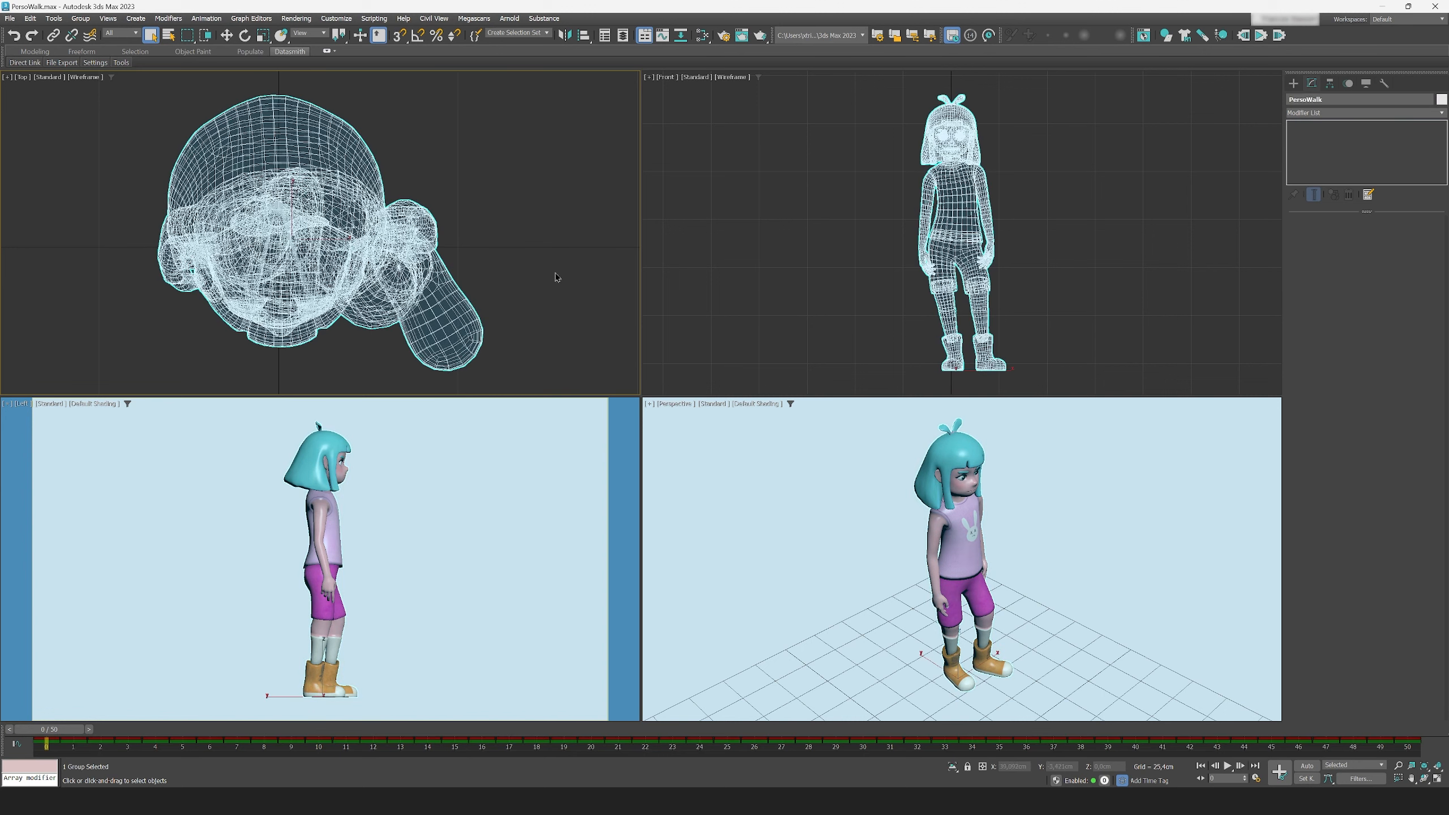
left_click_drag(57, 733, 671, 767)
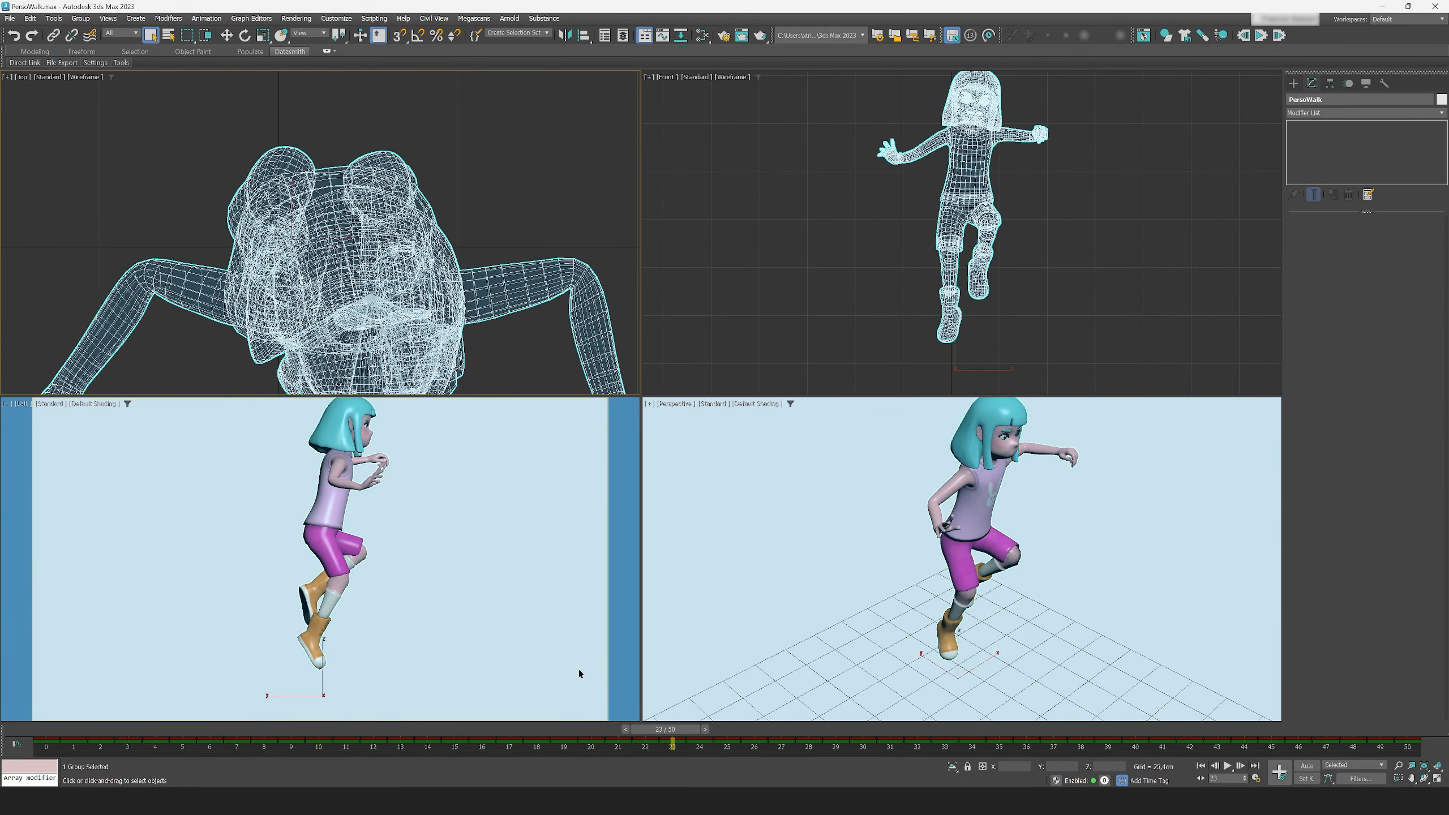
left_click_drag(378, 475, 379, 482)
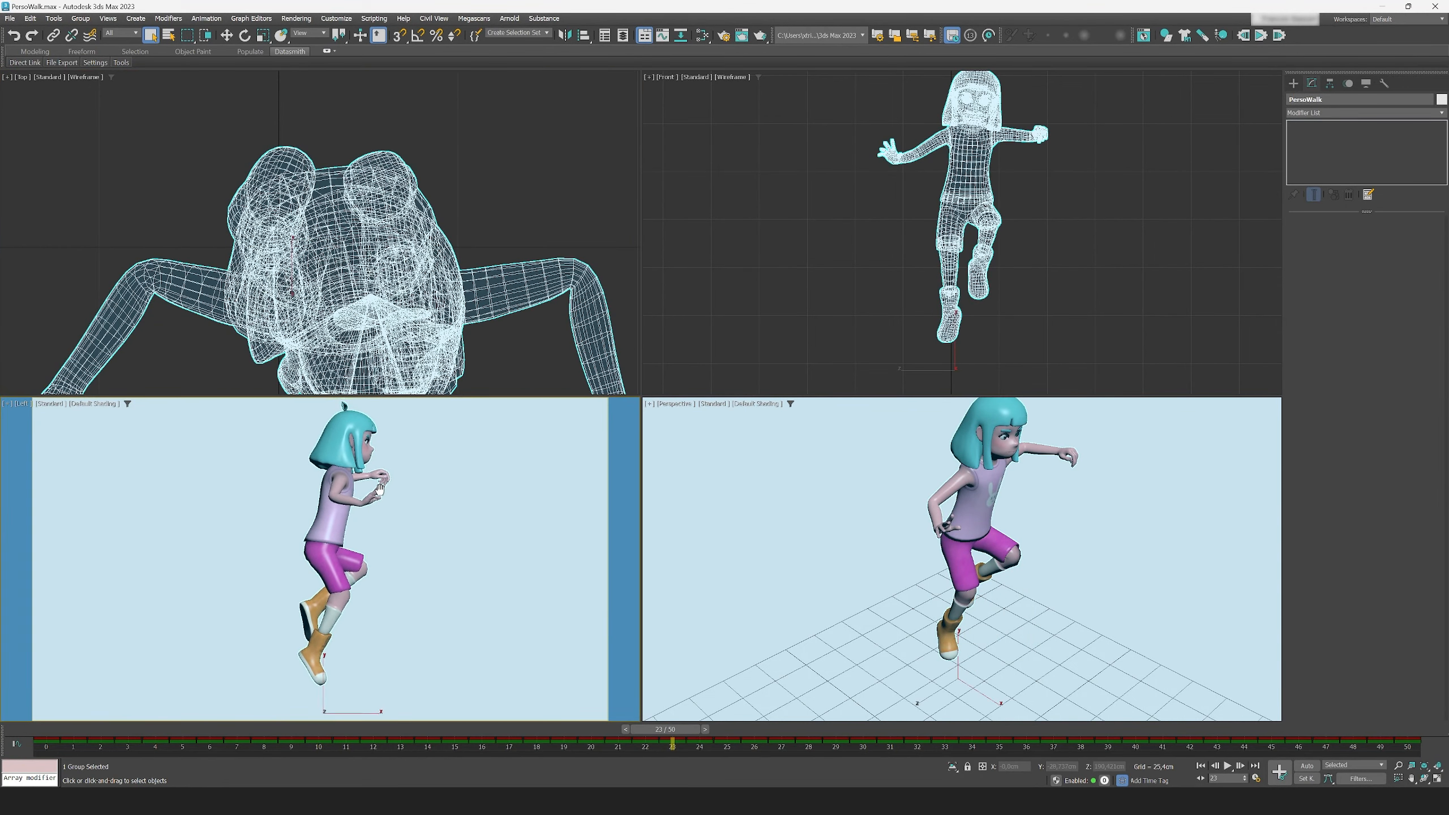
left_click_drag(689, 730, 49, 729)
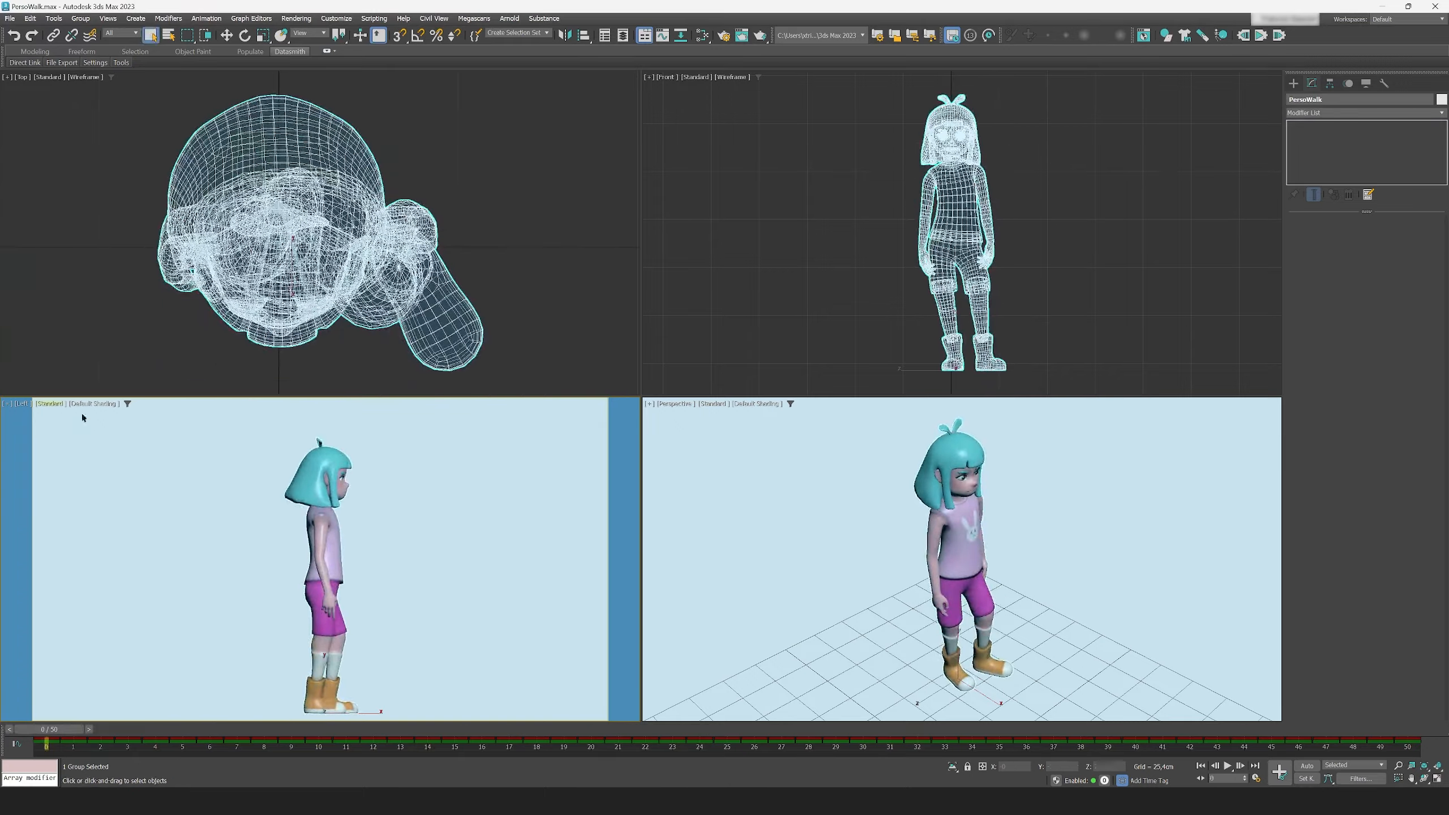
left_click(560, 481)
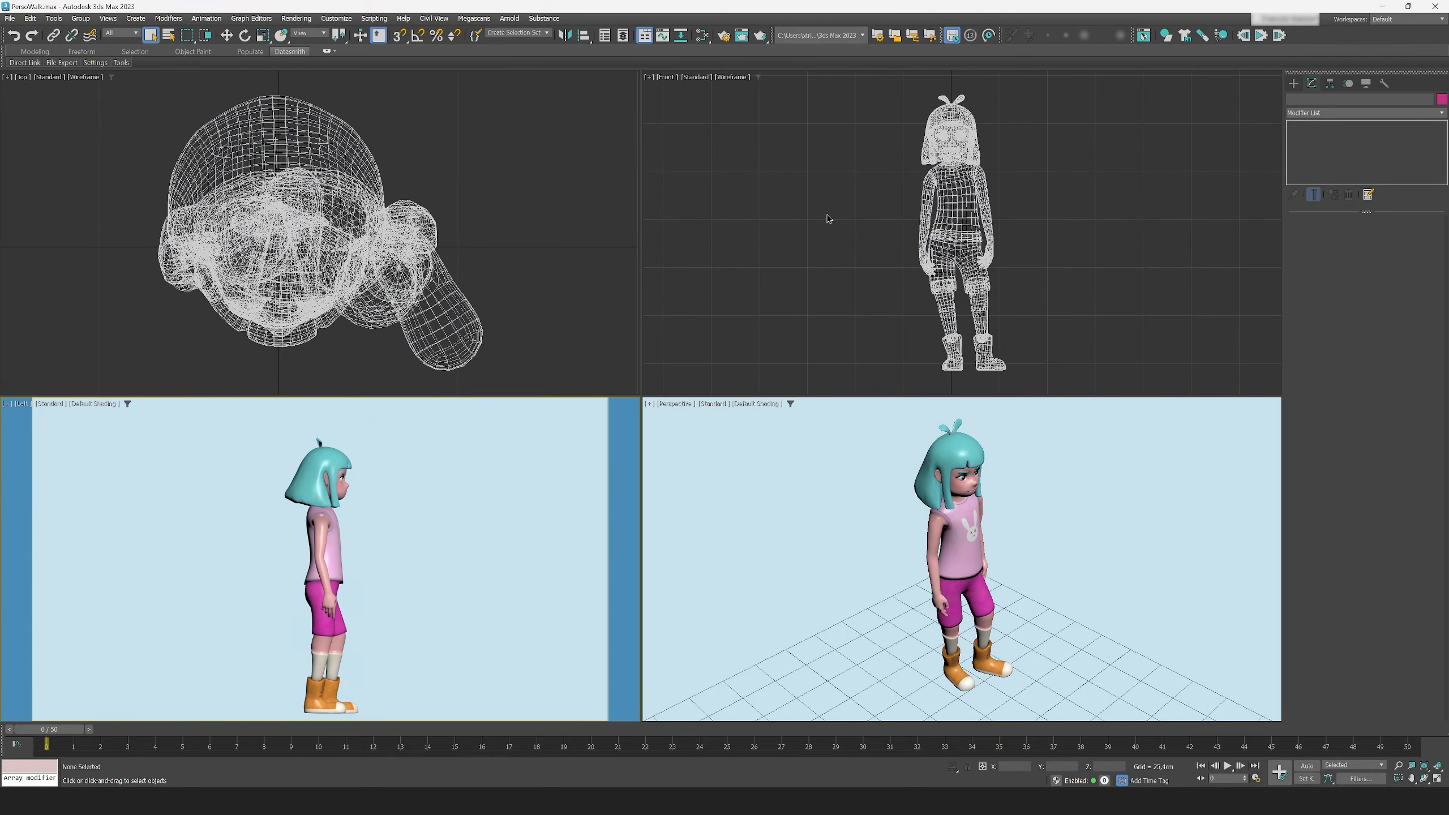
Step: Set the render output to PJ.png in the PersoJump folder, RGB 24 bit with alpha channel, and render the active time segment
key("F10")
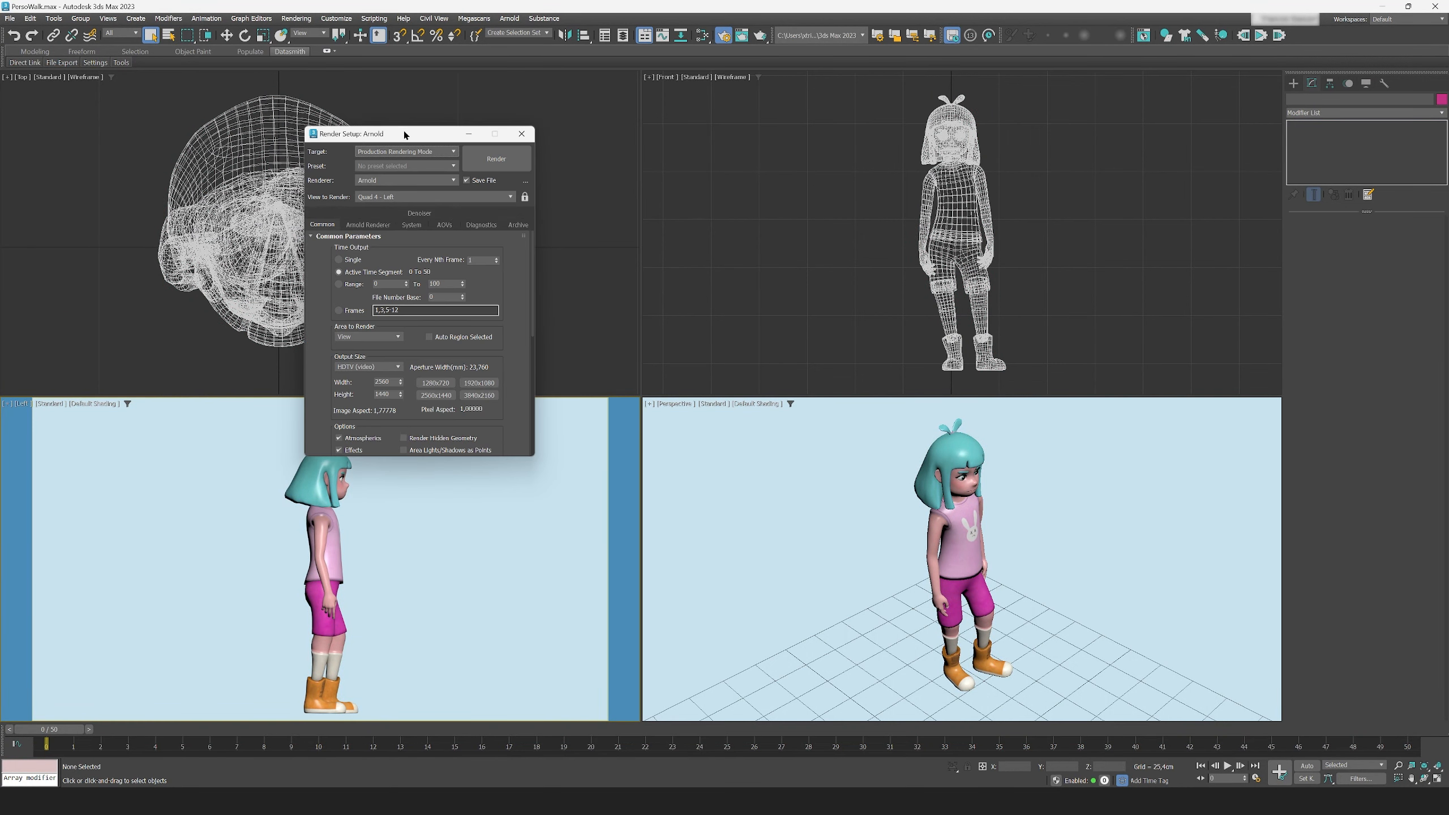
left_click_drag(404, 134, 797, 168)
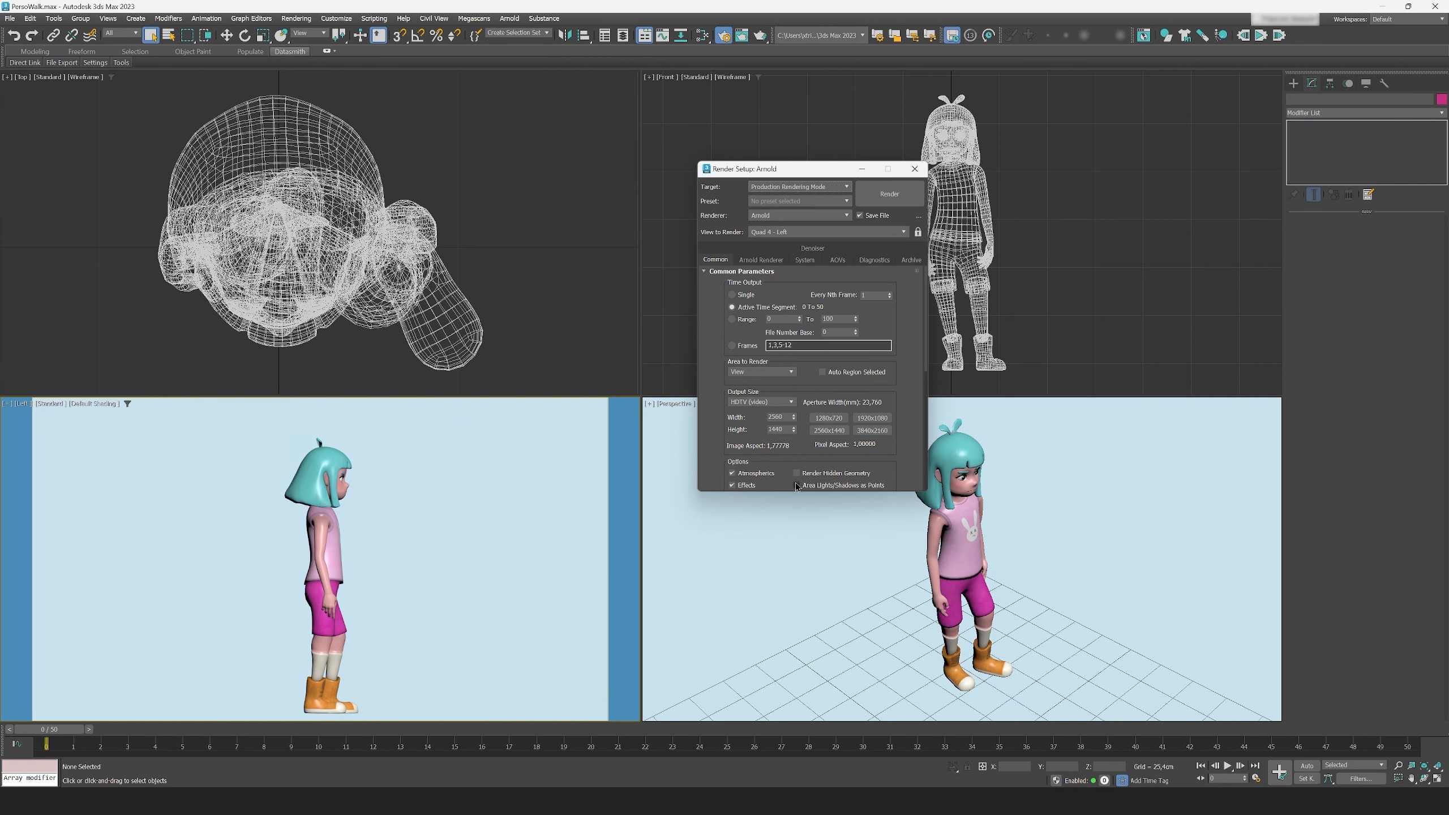
left_click(918, 216)
double_click(819, 280)
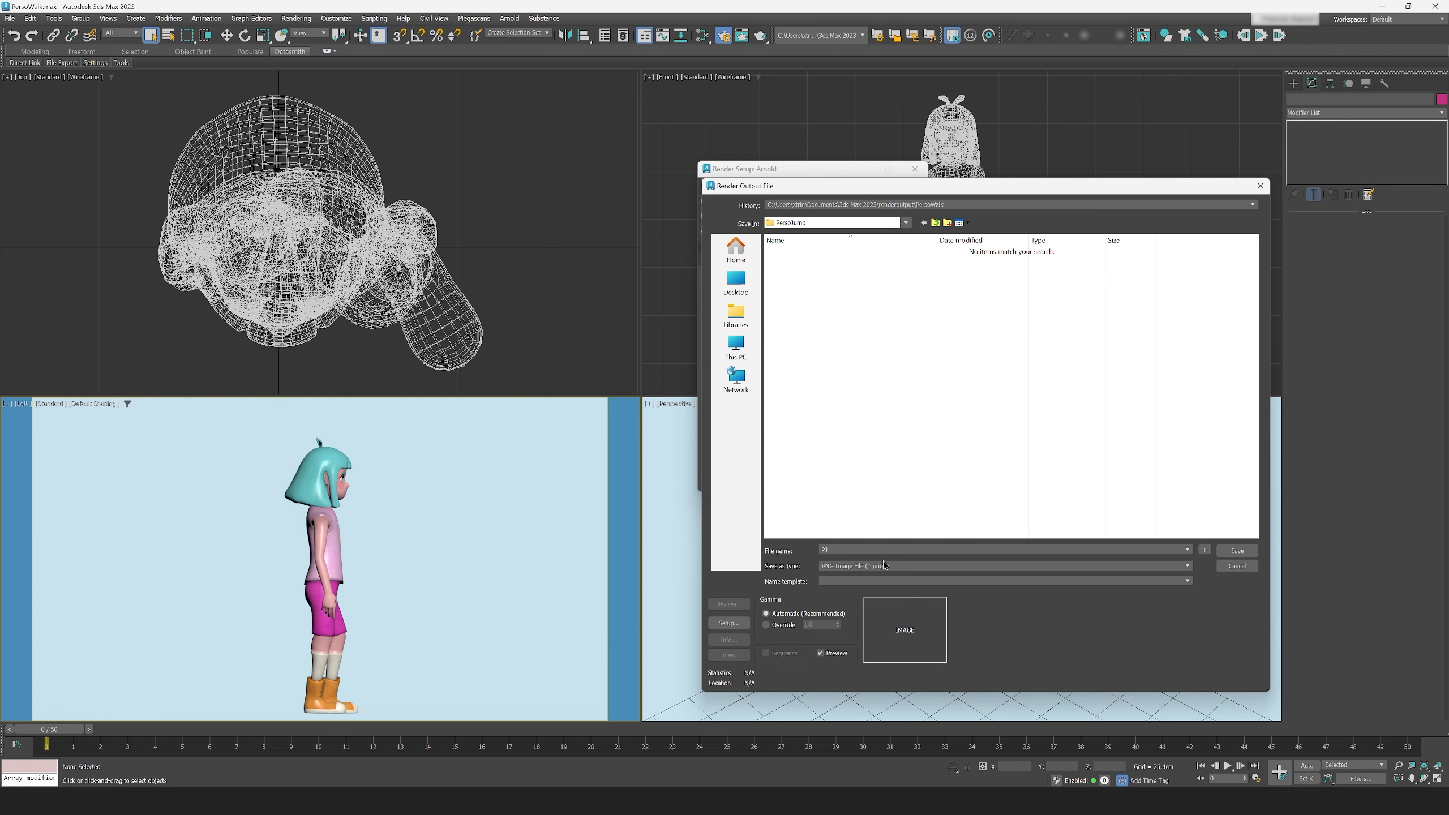
left_click(736, 624)
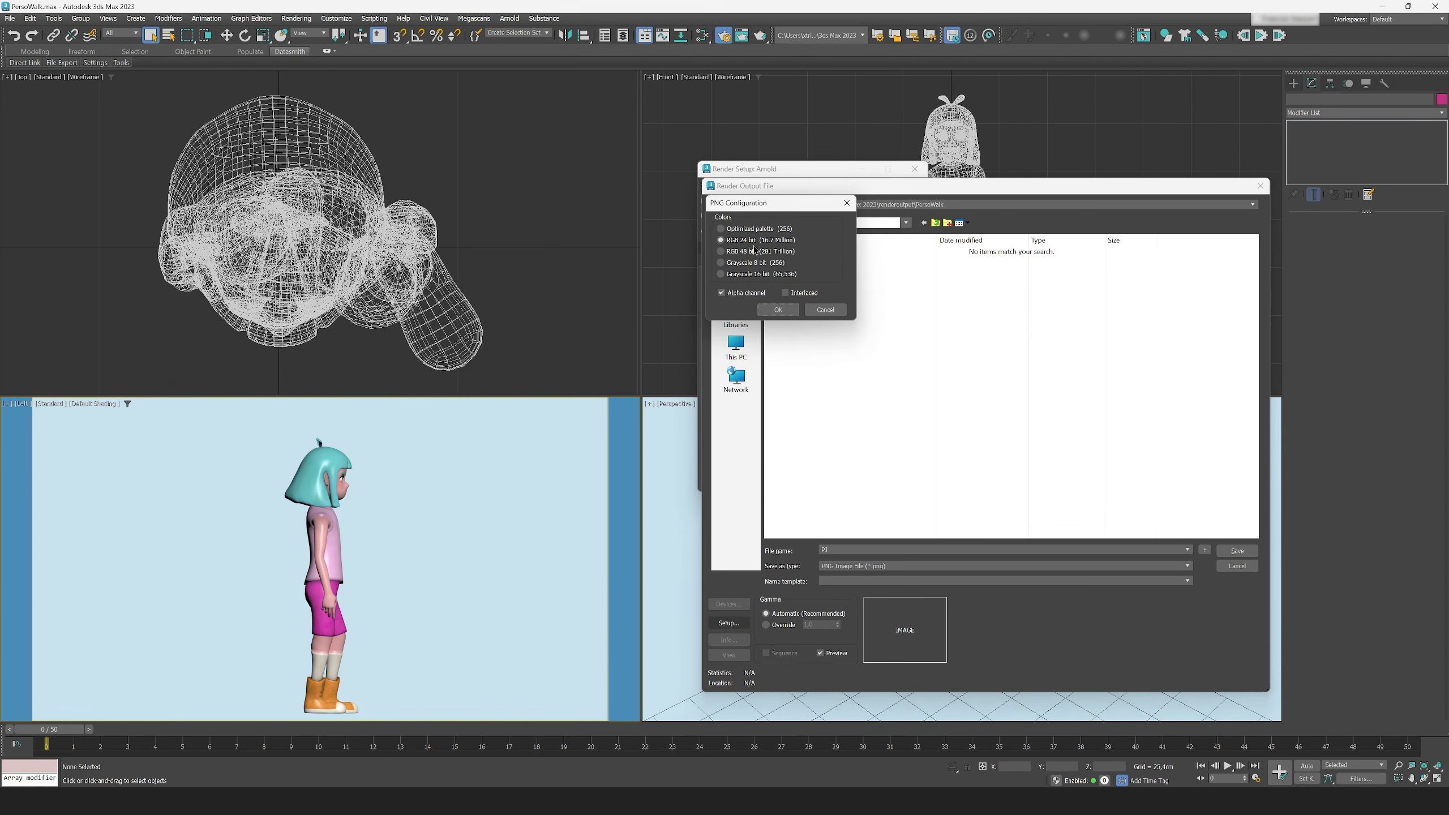
left_click(777, 310)
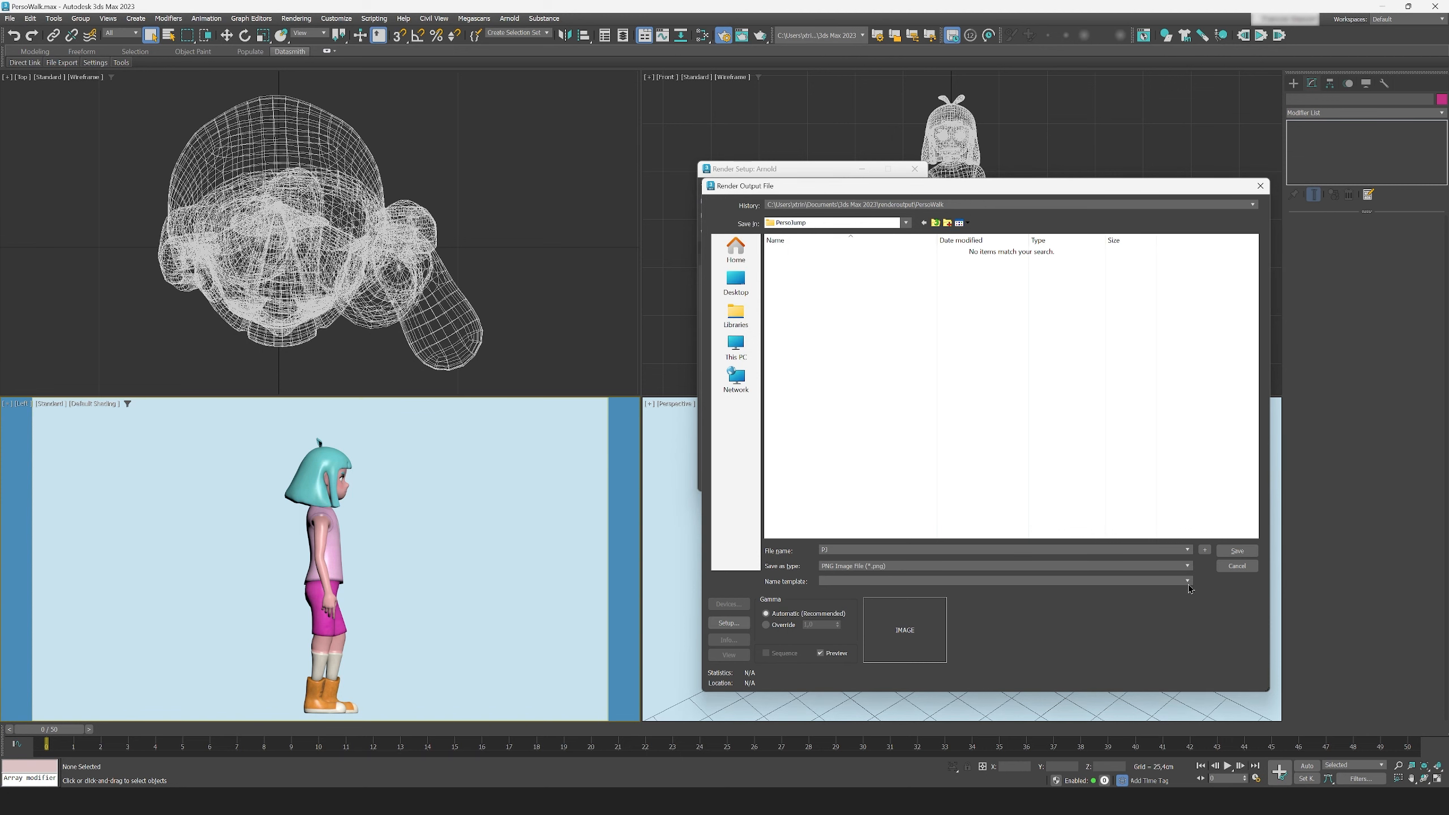
left_click(1237, 551)
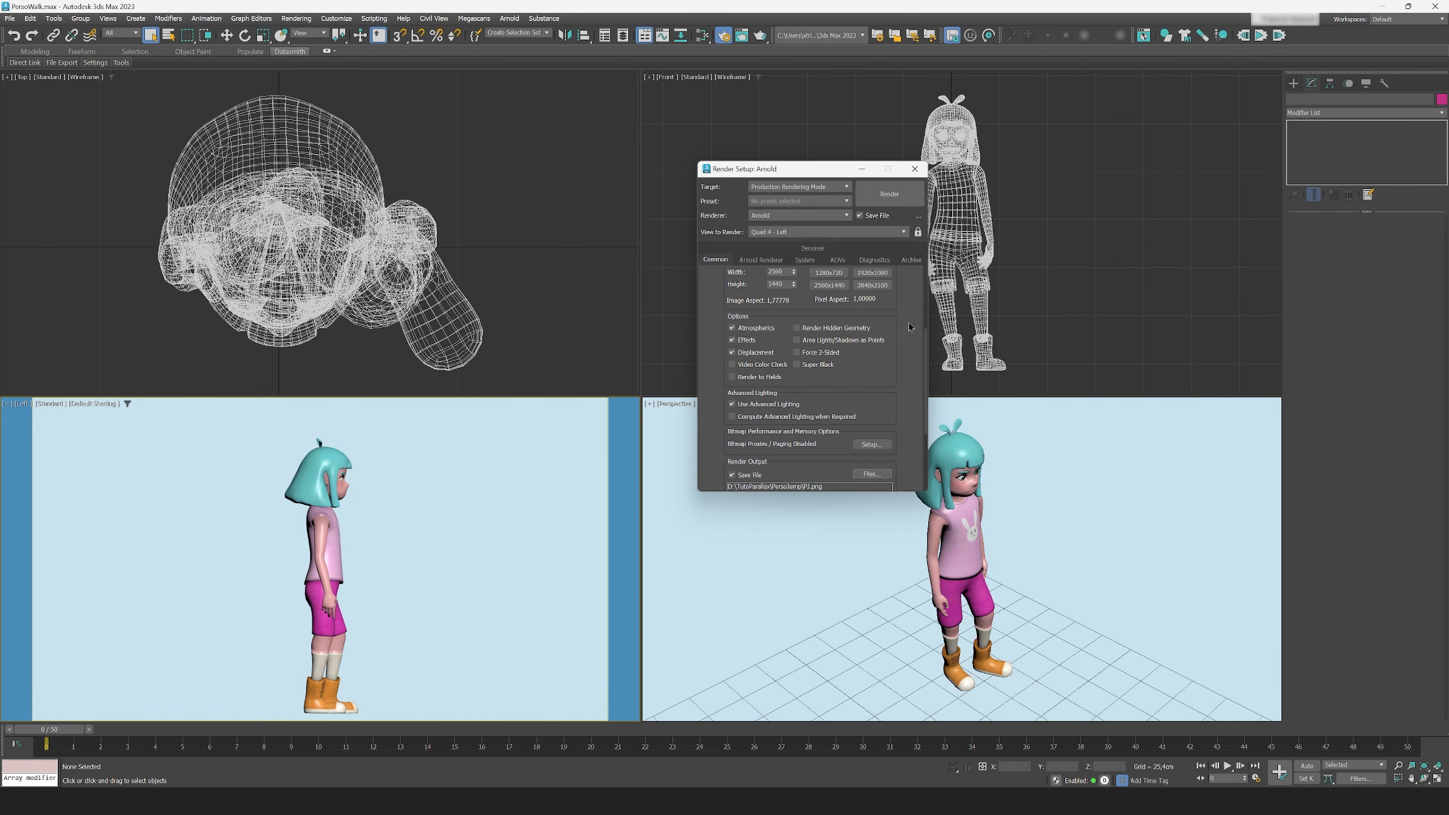
left_click(911, 194)
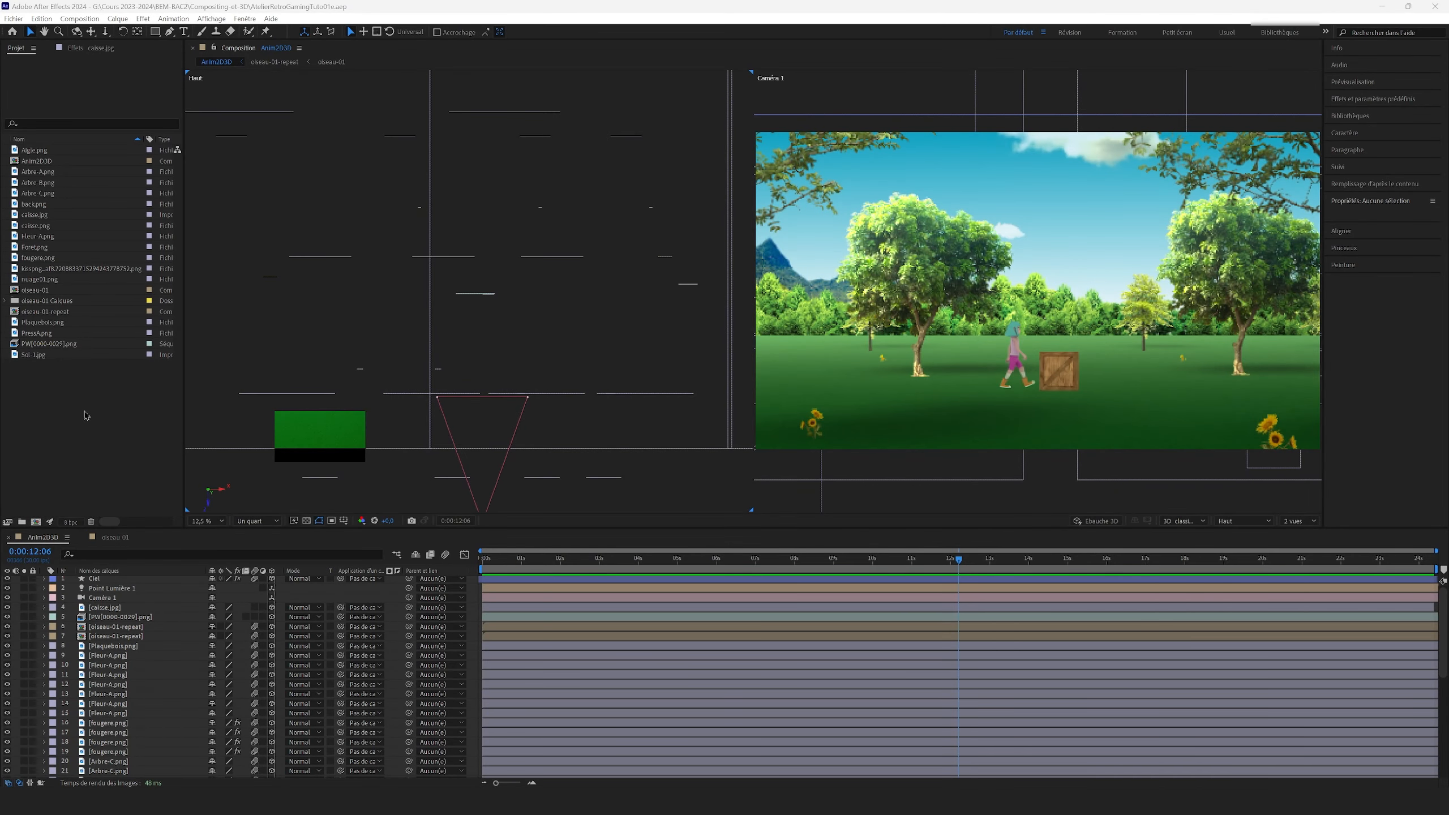
Step: Switch to After Effects and import the jump frames from the PersoJump folder as a PNG sequence
right_click(79, 391)
mouse_move(114, 452)
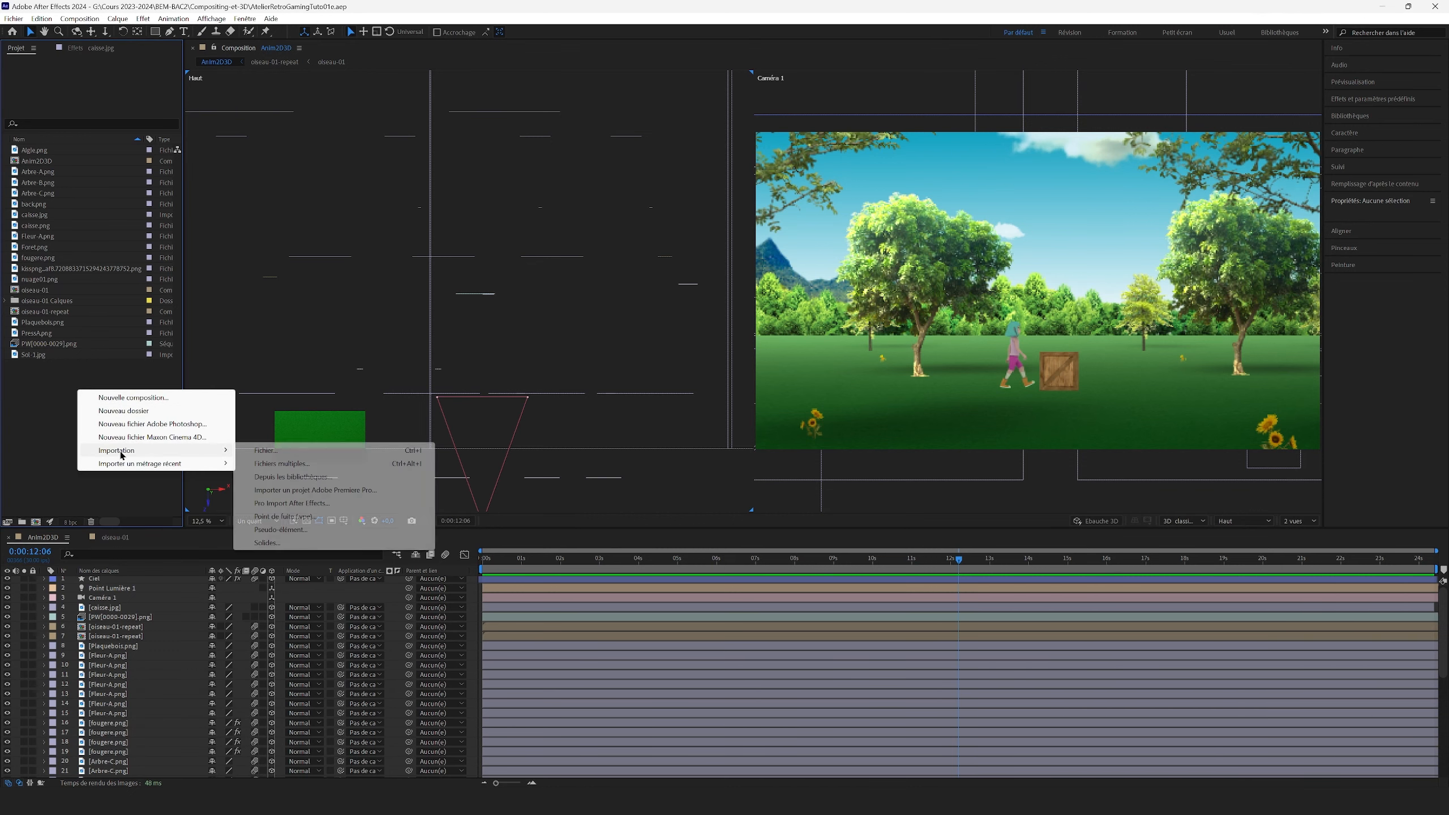
left_click(290, 455)
left_click(469, 196)
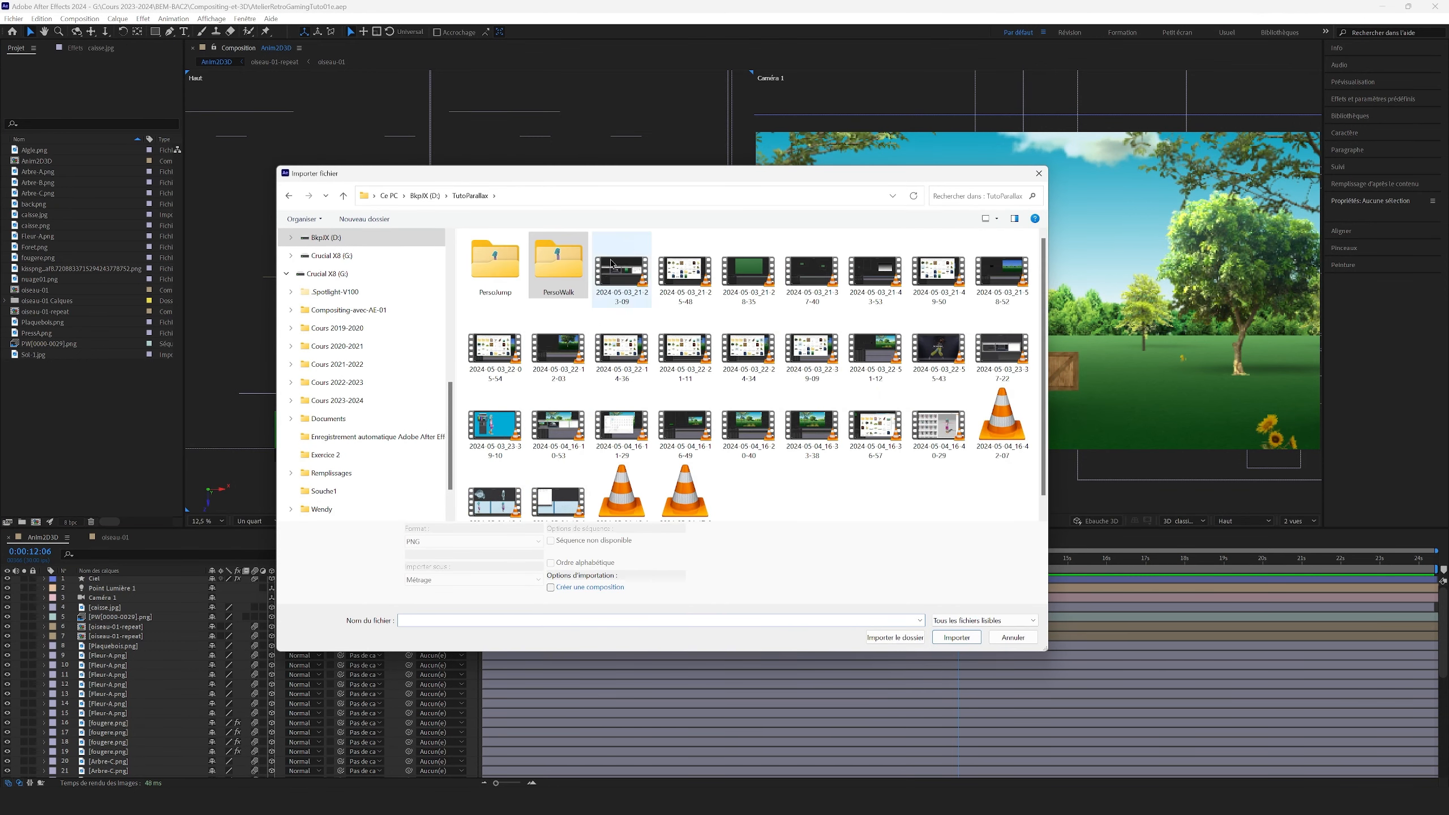
double_click(496, 274)
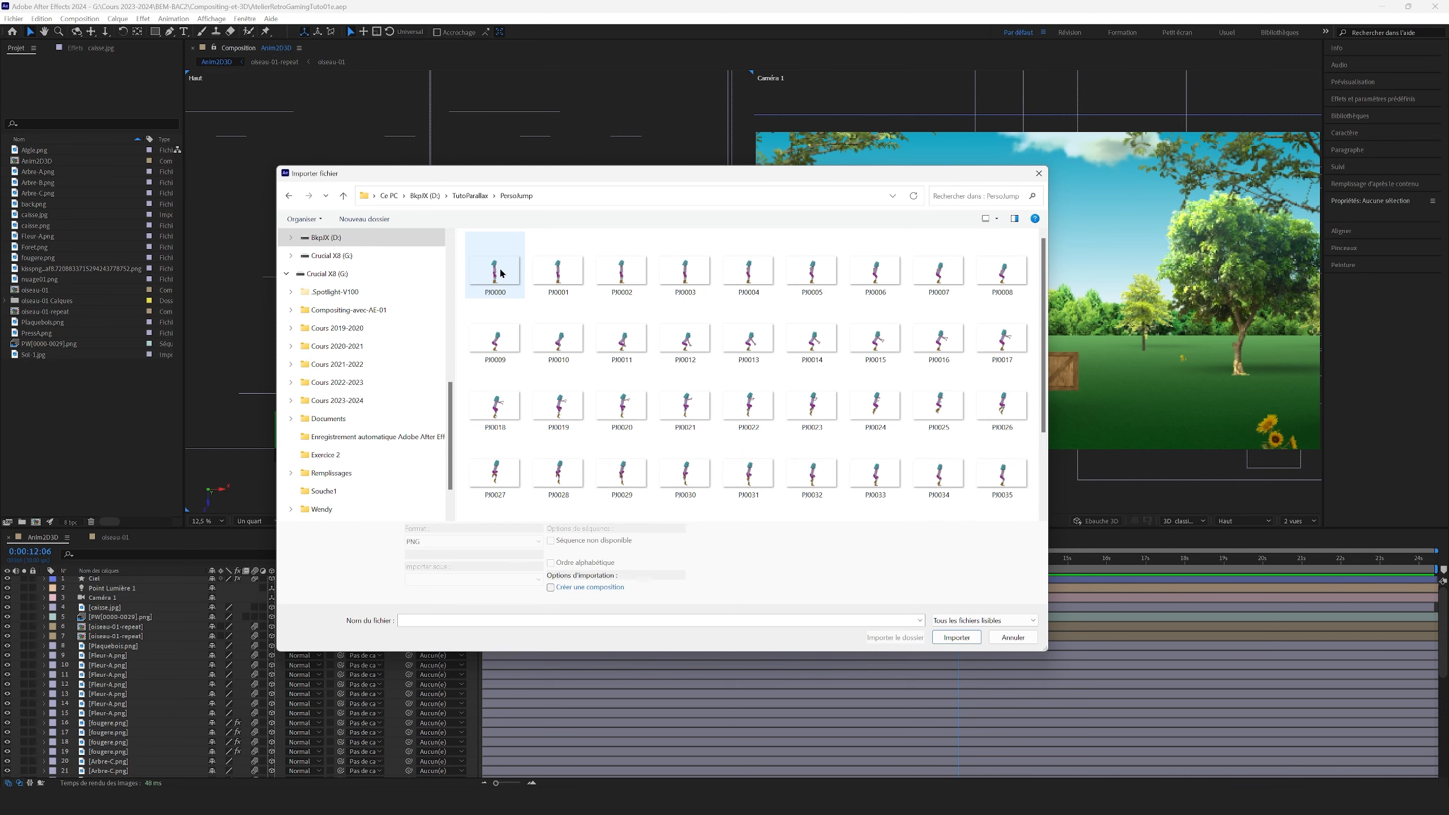
left_click(498, 268)
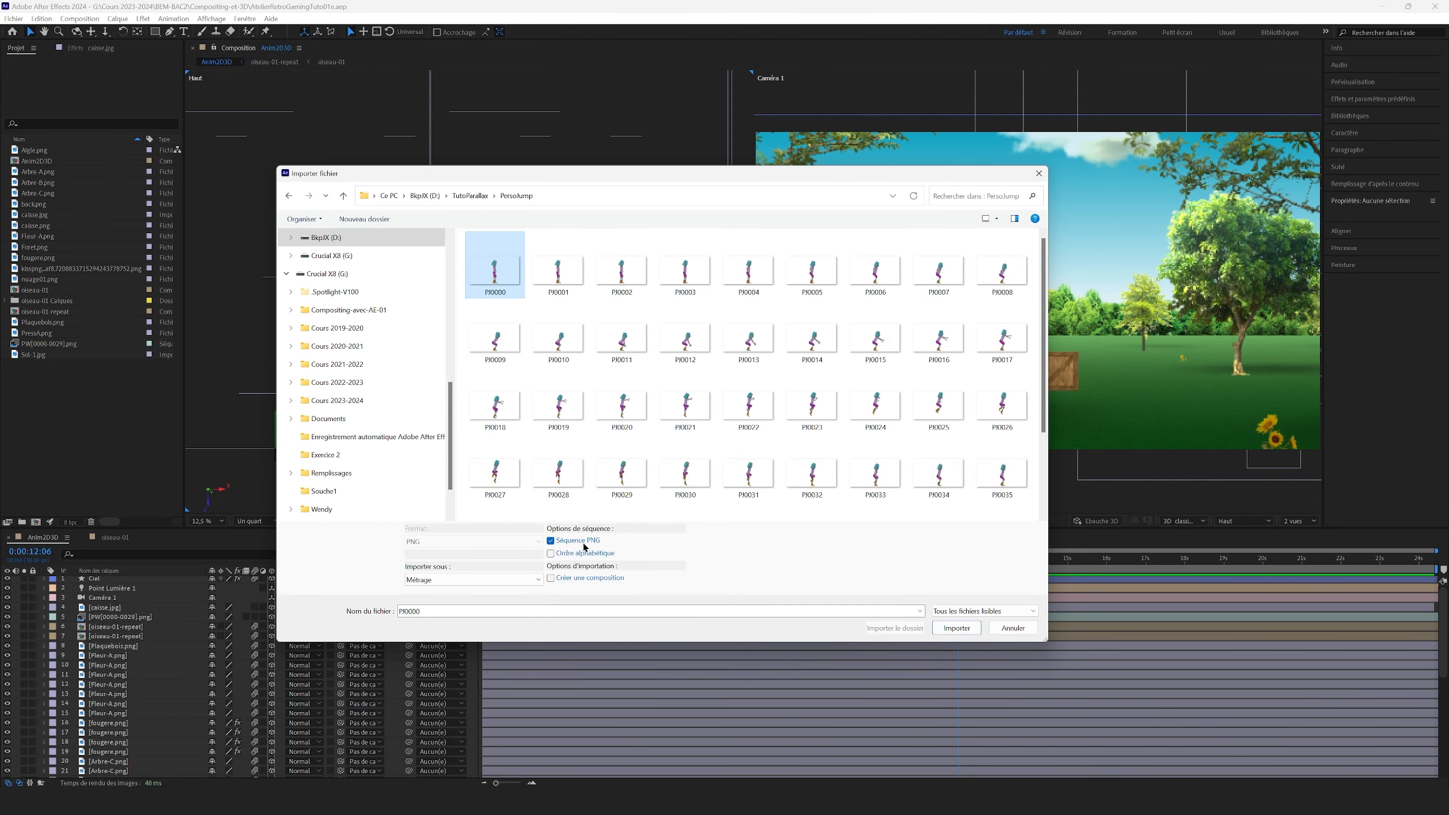
left_click(959, 629)
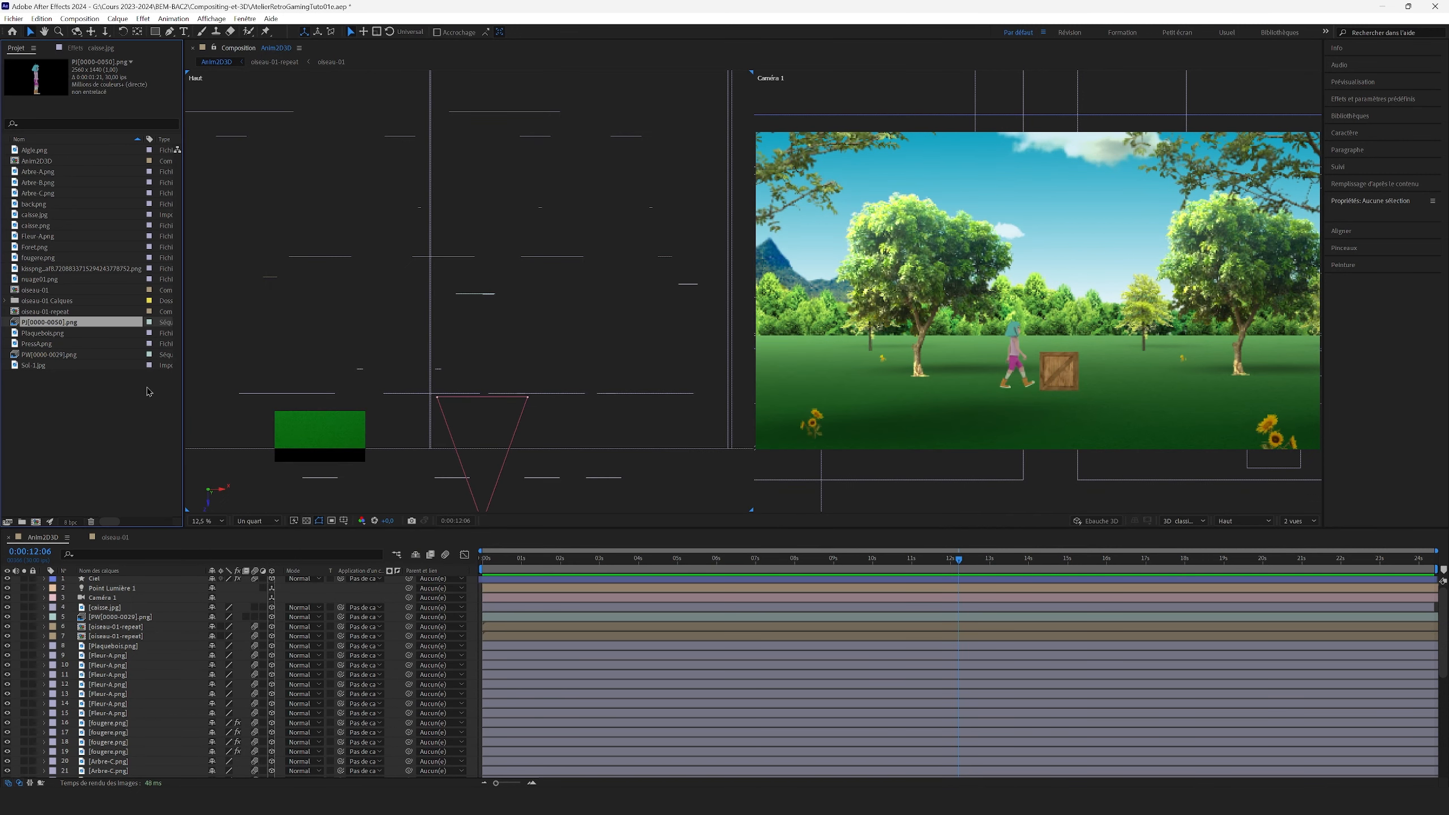
Step: Add the jump sequence below the crate layer in Anim2D3D, make it 3D and shift its clip to start at about 11:12
left_click_drag(63, 323, 153, 619)
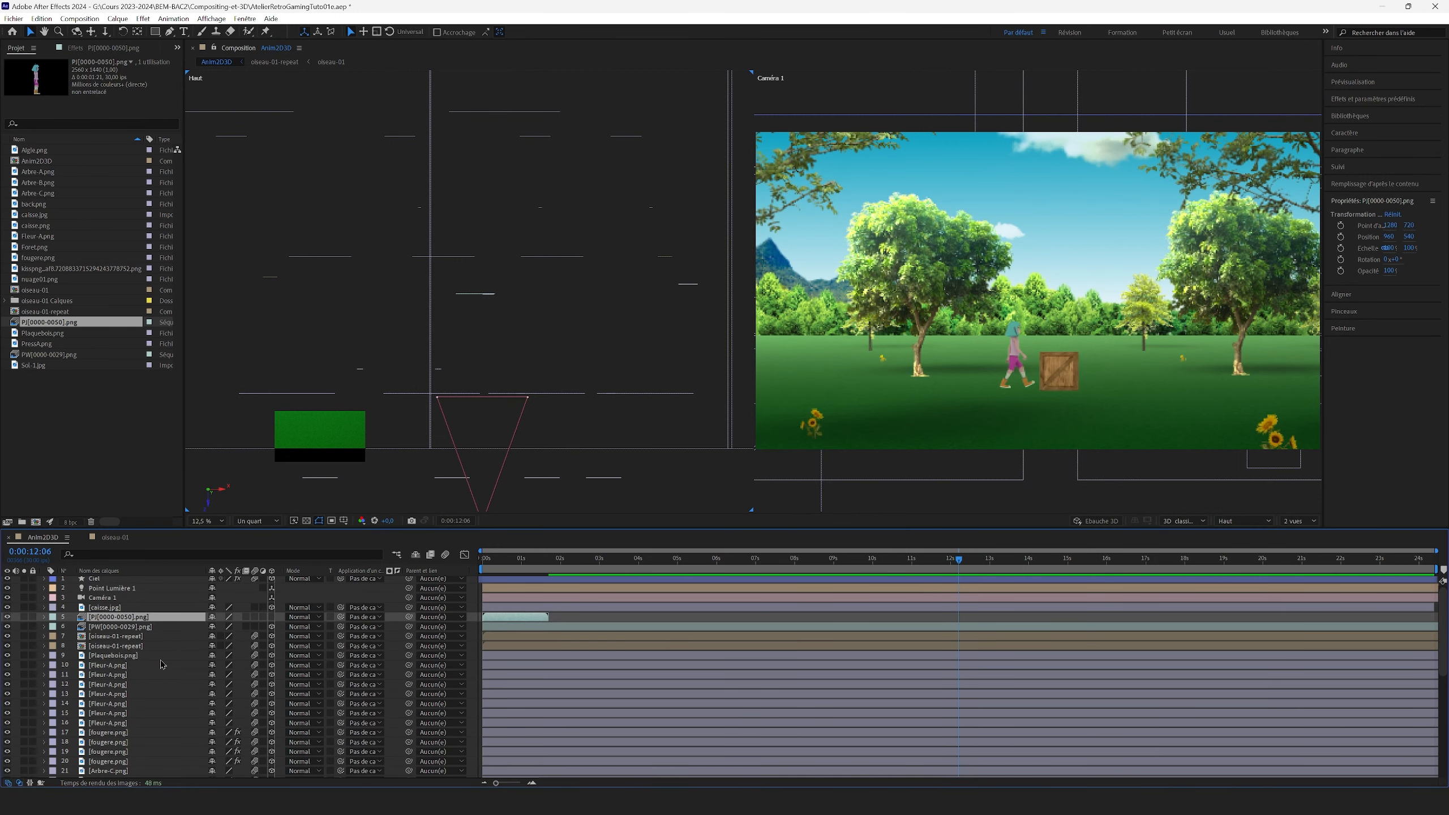
left_click(272, 618)
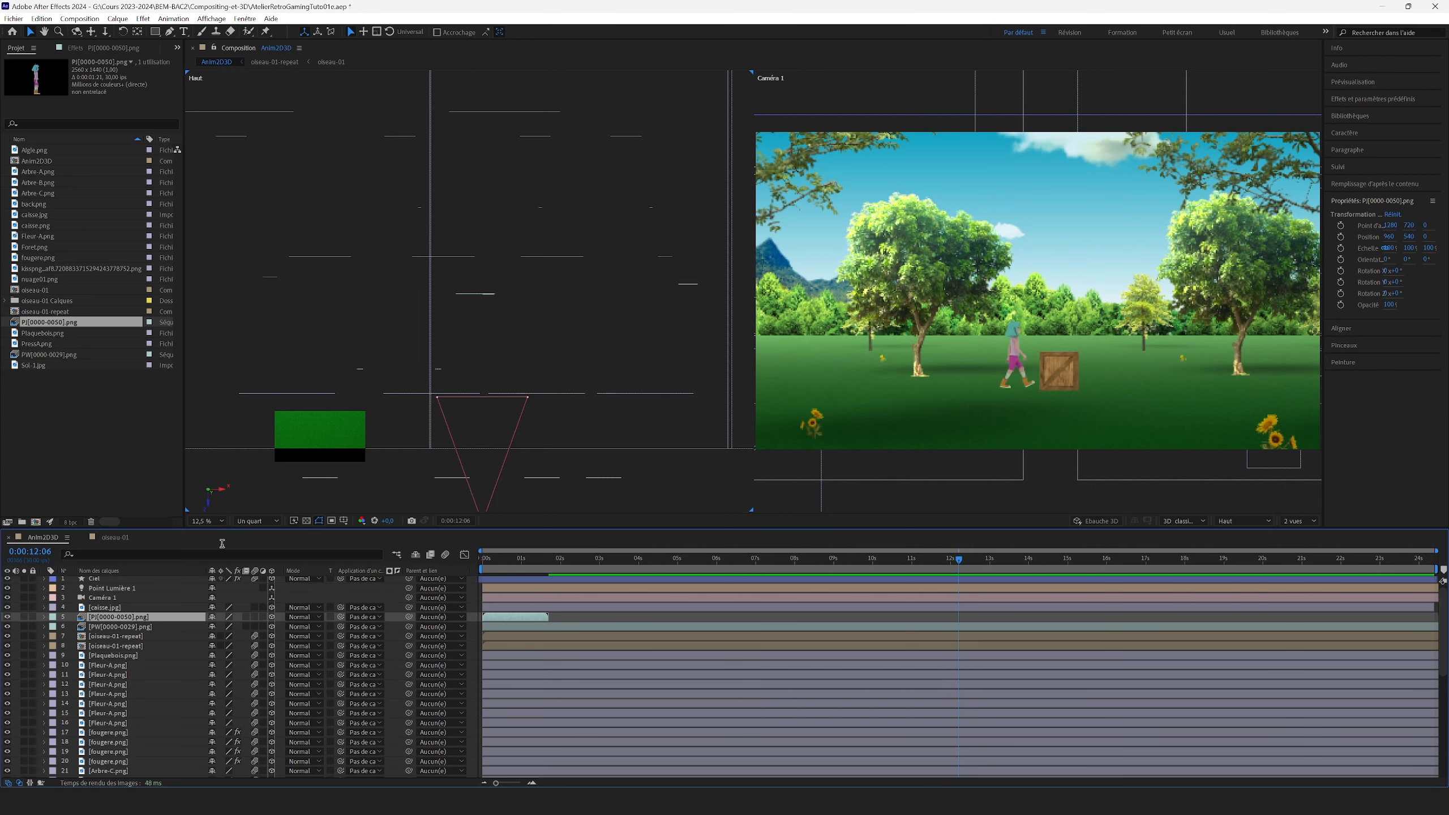
mouse_move(397, 343)
left_mouse_down()
mouse_move(550, 262)
mouse_move(365, 483)
mouse_move(424, 333)
left_mouse_up()
key("v")
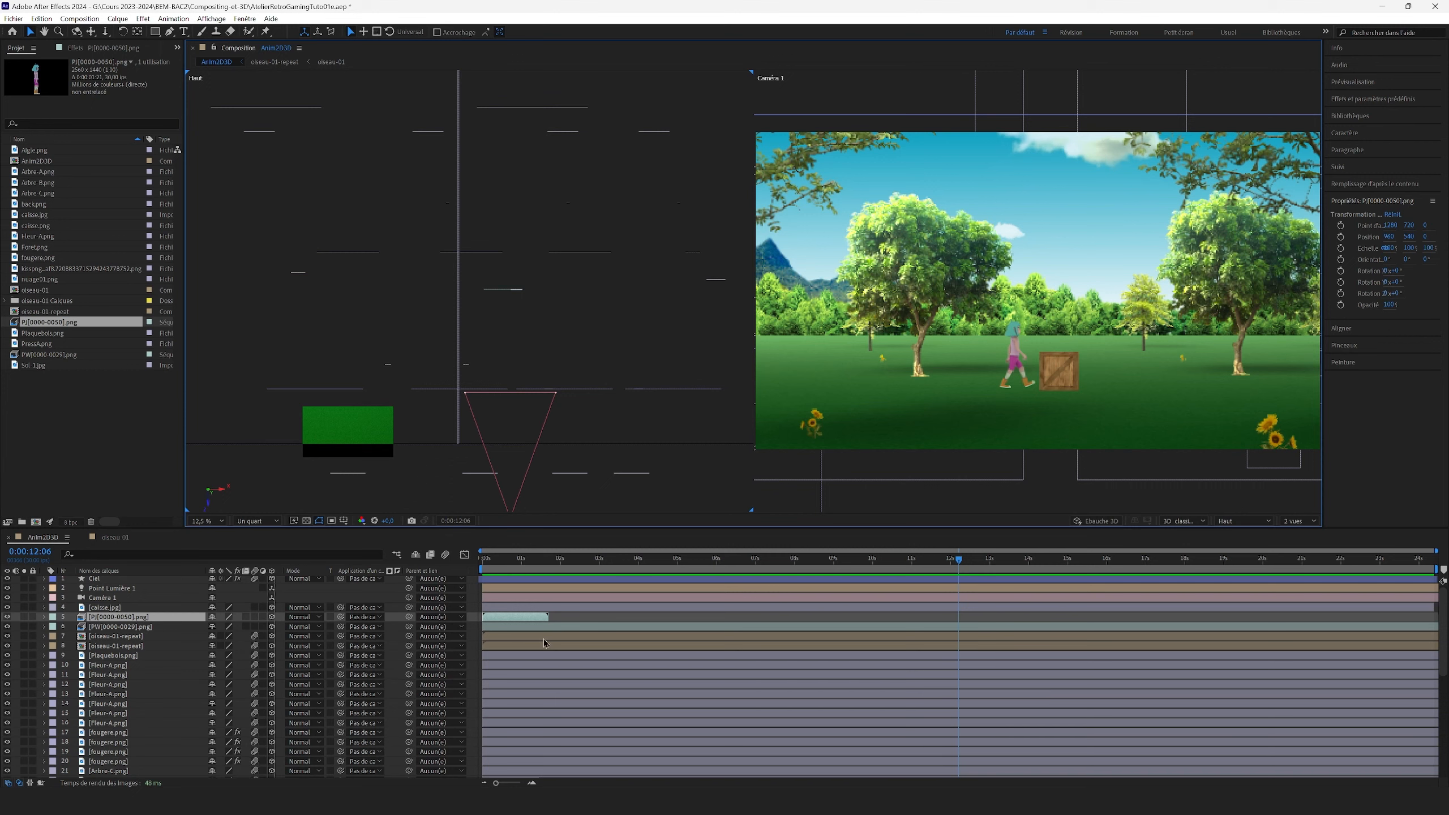
left_click_drag(505, 617, 963, 621)
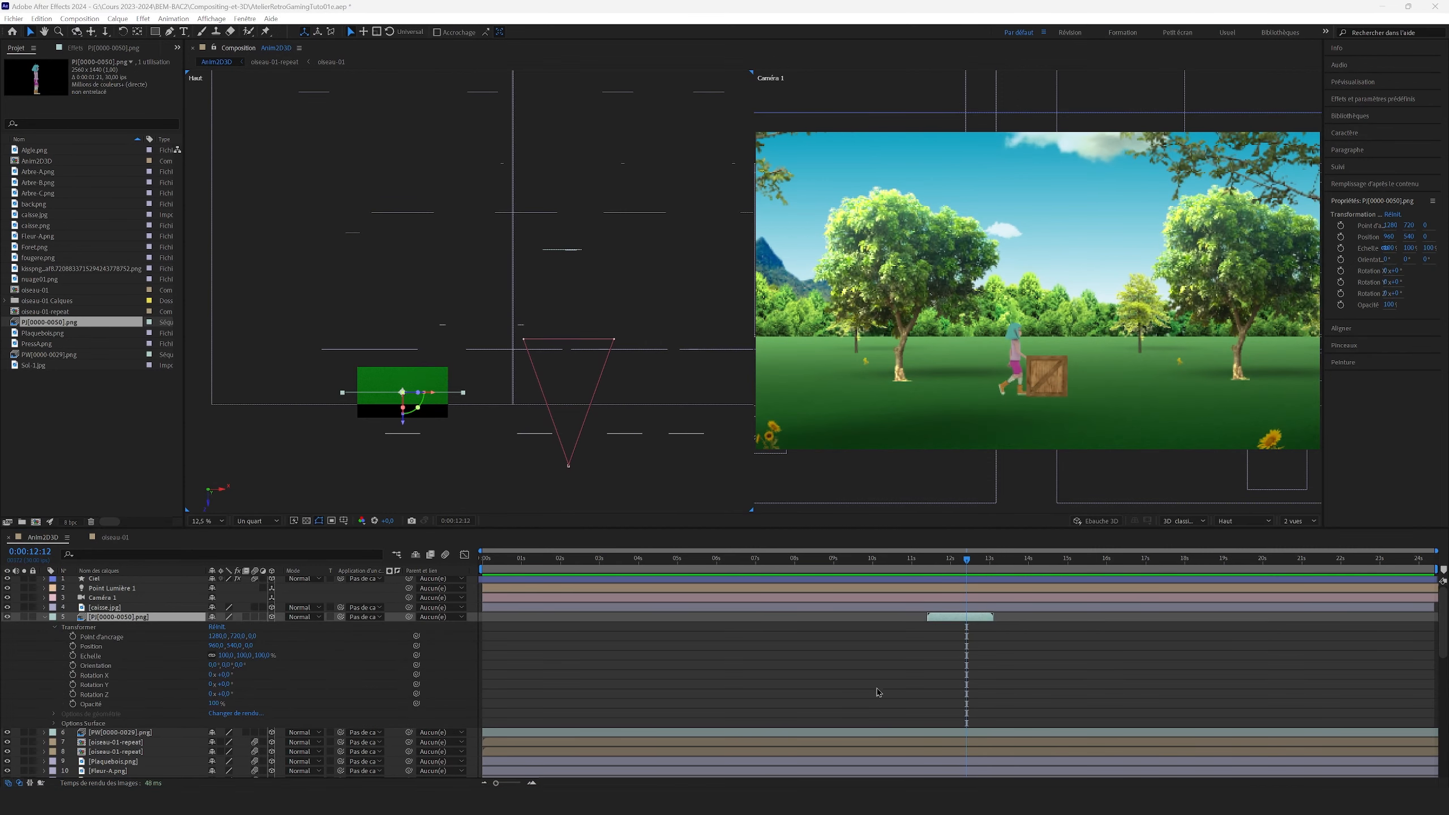
left_click(876, 692)
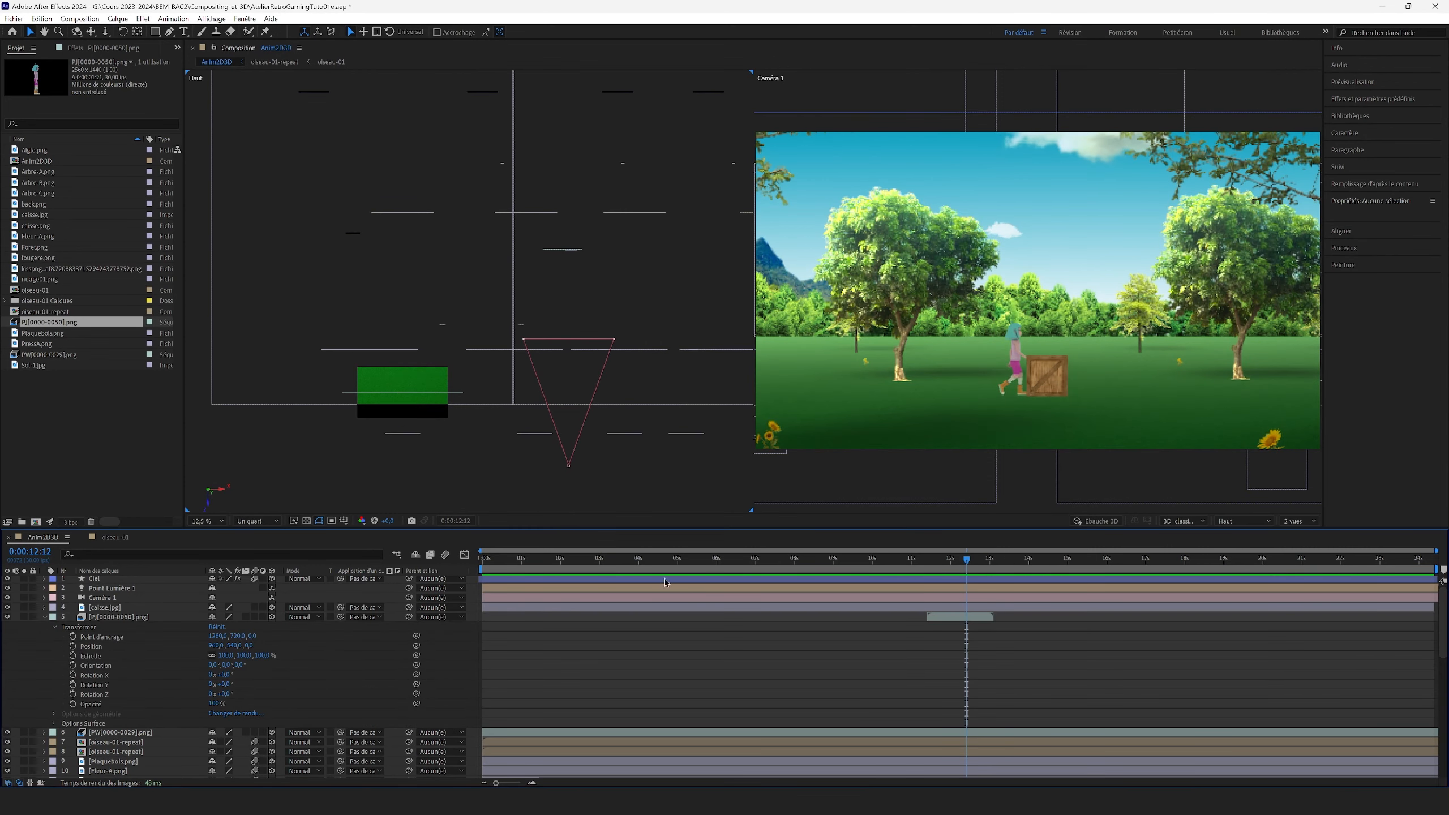
Step: Match the jump layer's position to the walking character's at the current time and set its scale to 32%
left_click(929, 618)
left_click_drag(434, 398, 590, 415)
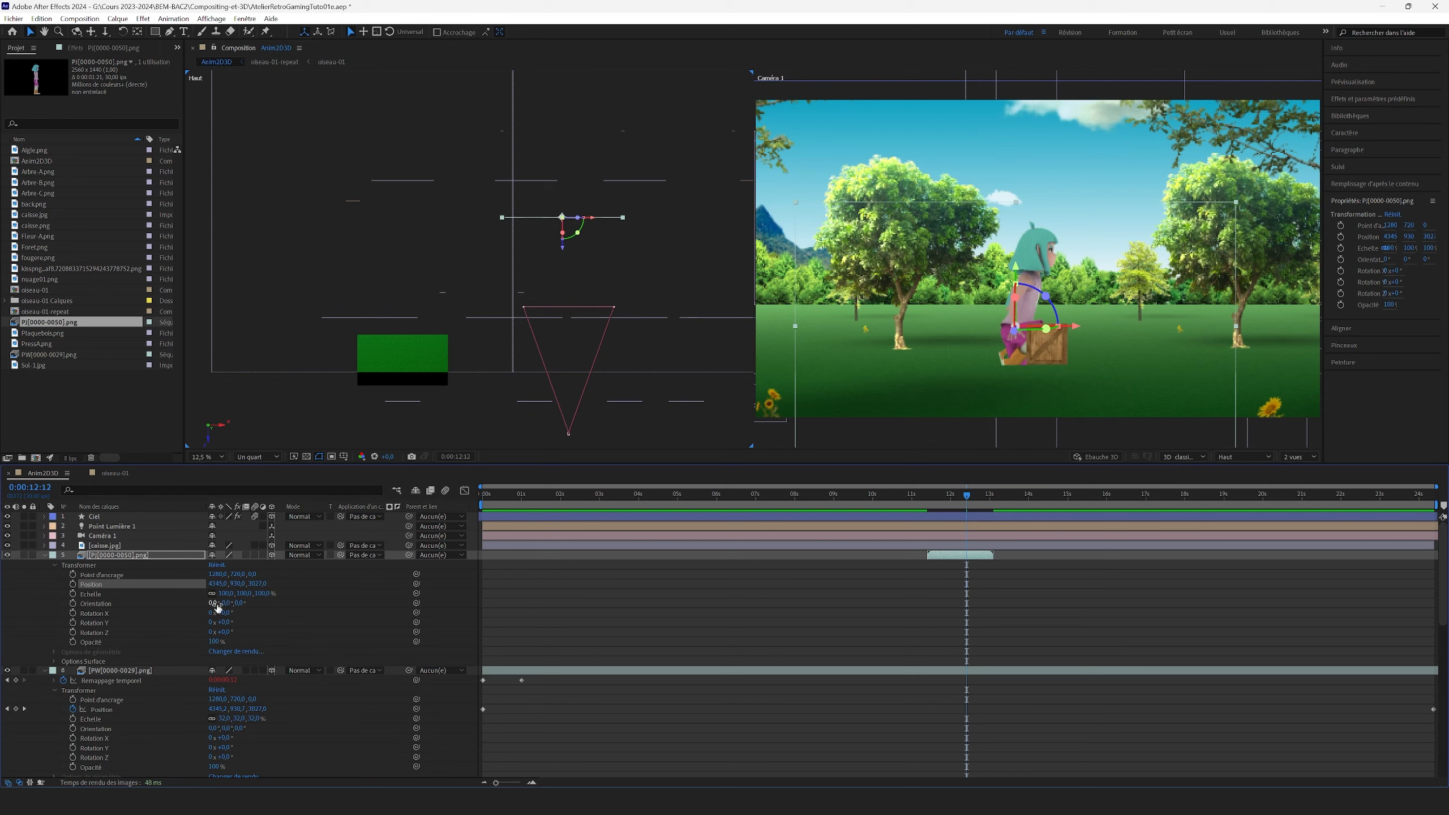
key("Return")
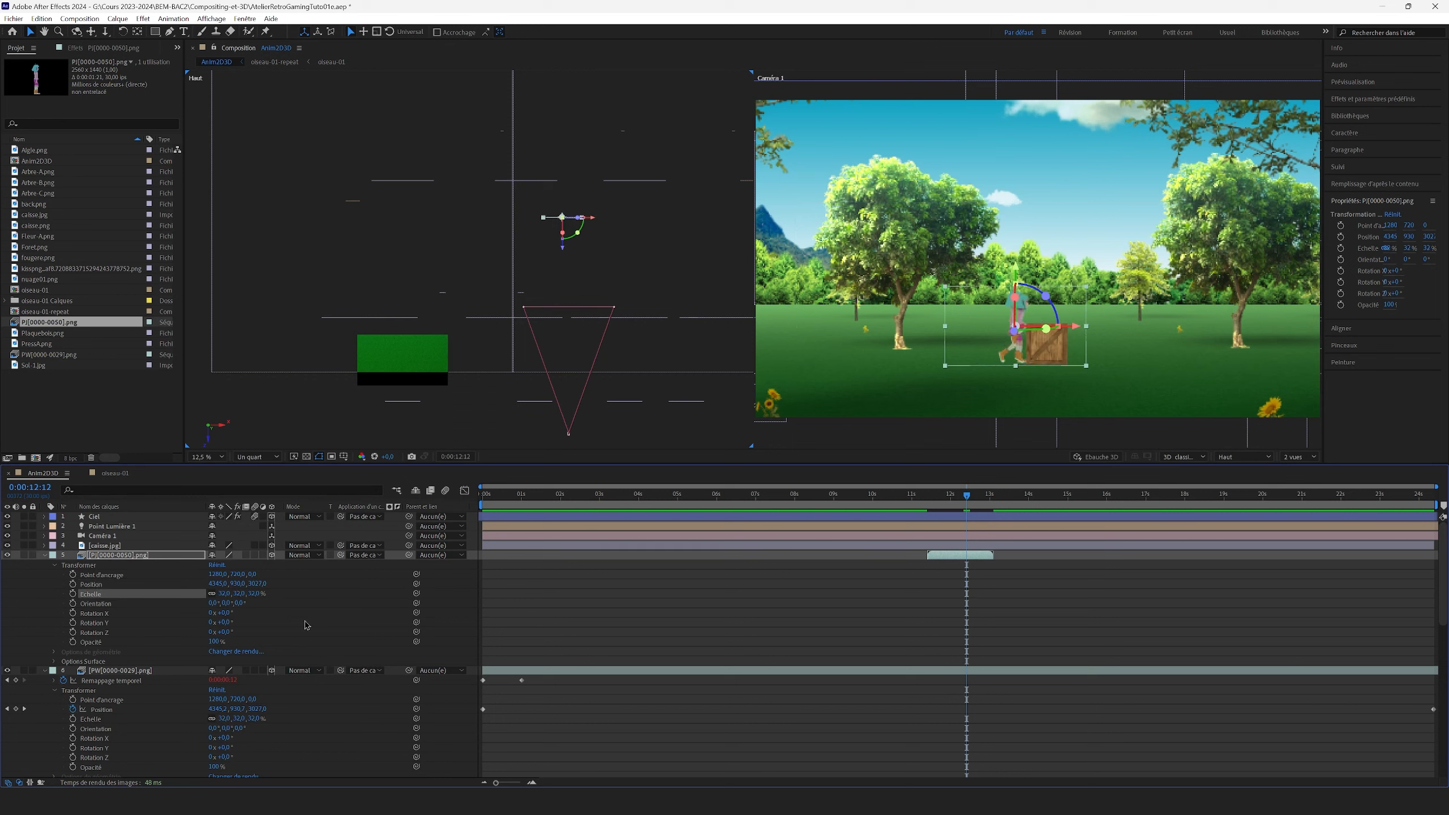
Step: Preview the start of the jump, return to 0:00:11:12 and move the jumping character just ahead of the walking one
scroll(1027, 348, "up", 2)
left_click_drag(1005, 380, 1006, 249)
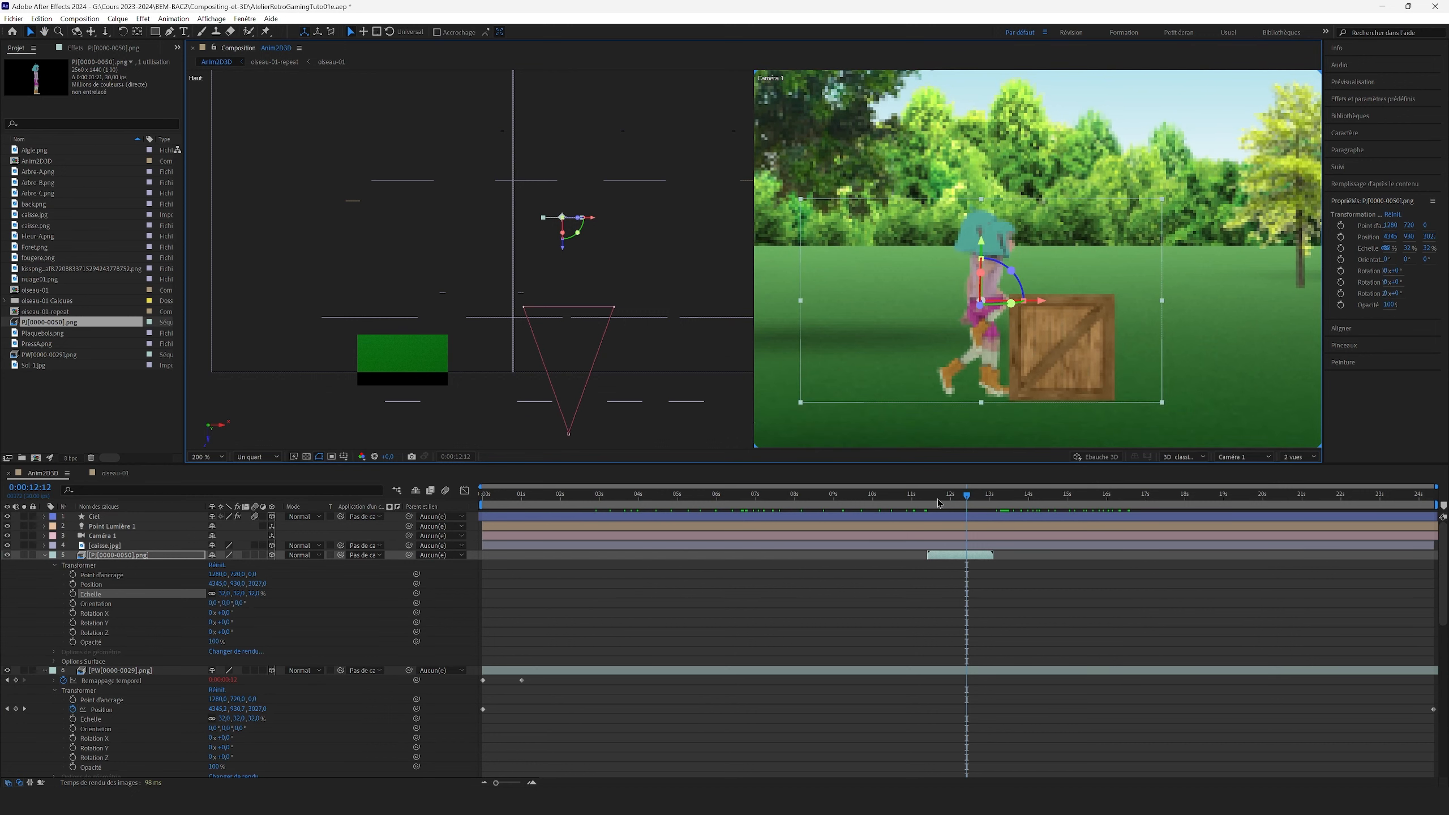
left_click_drag(940, 502, 930, 499)
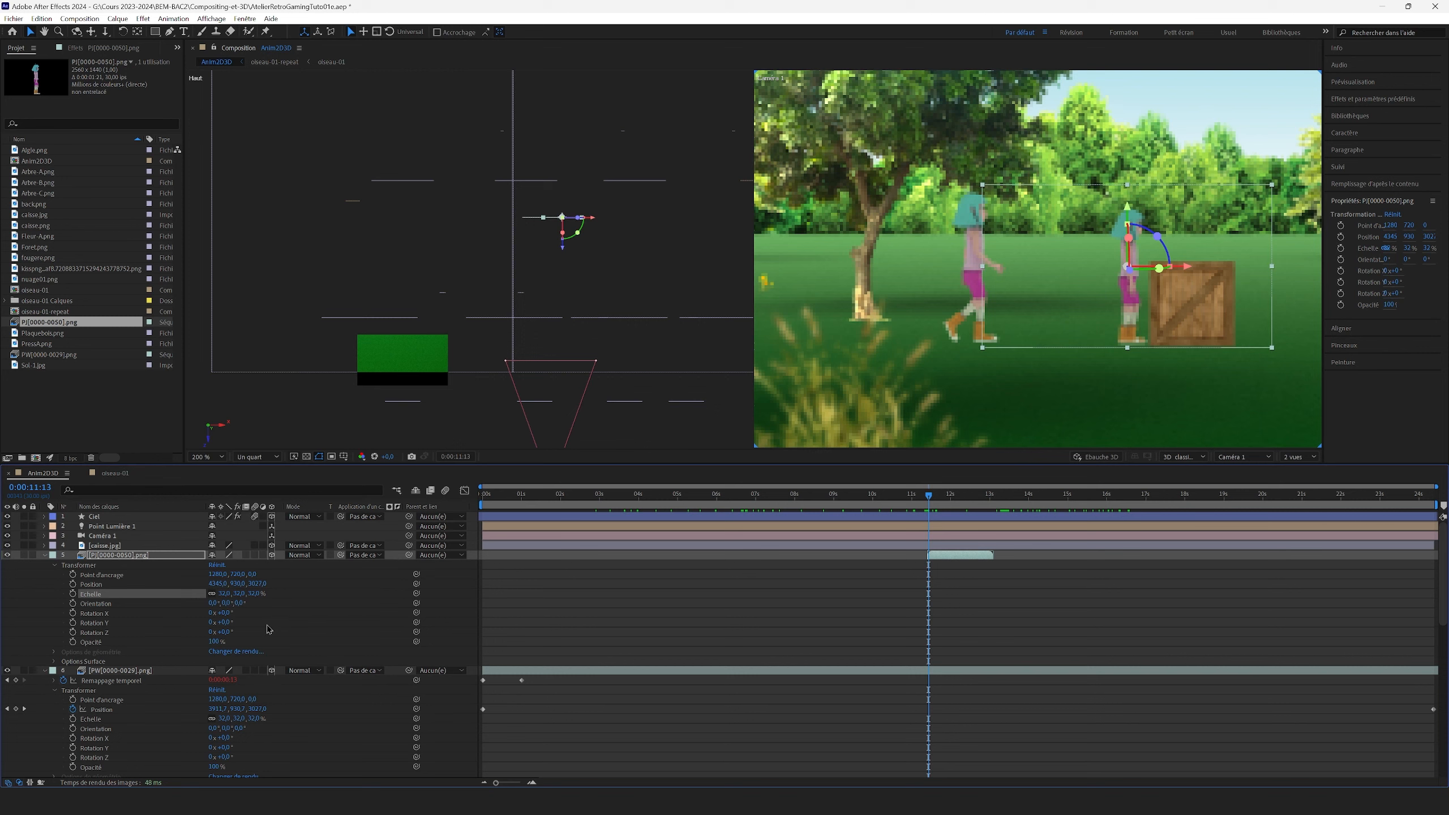
key("space")
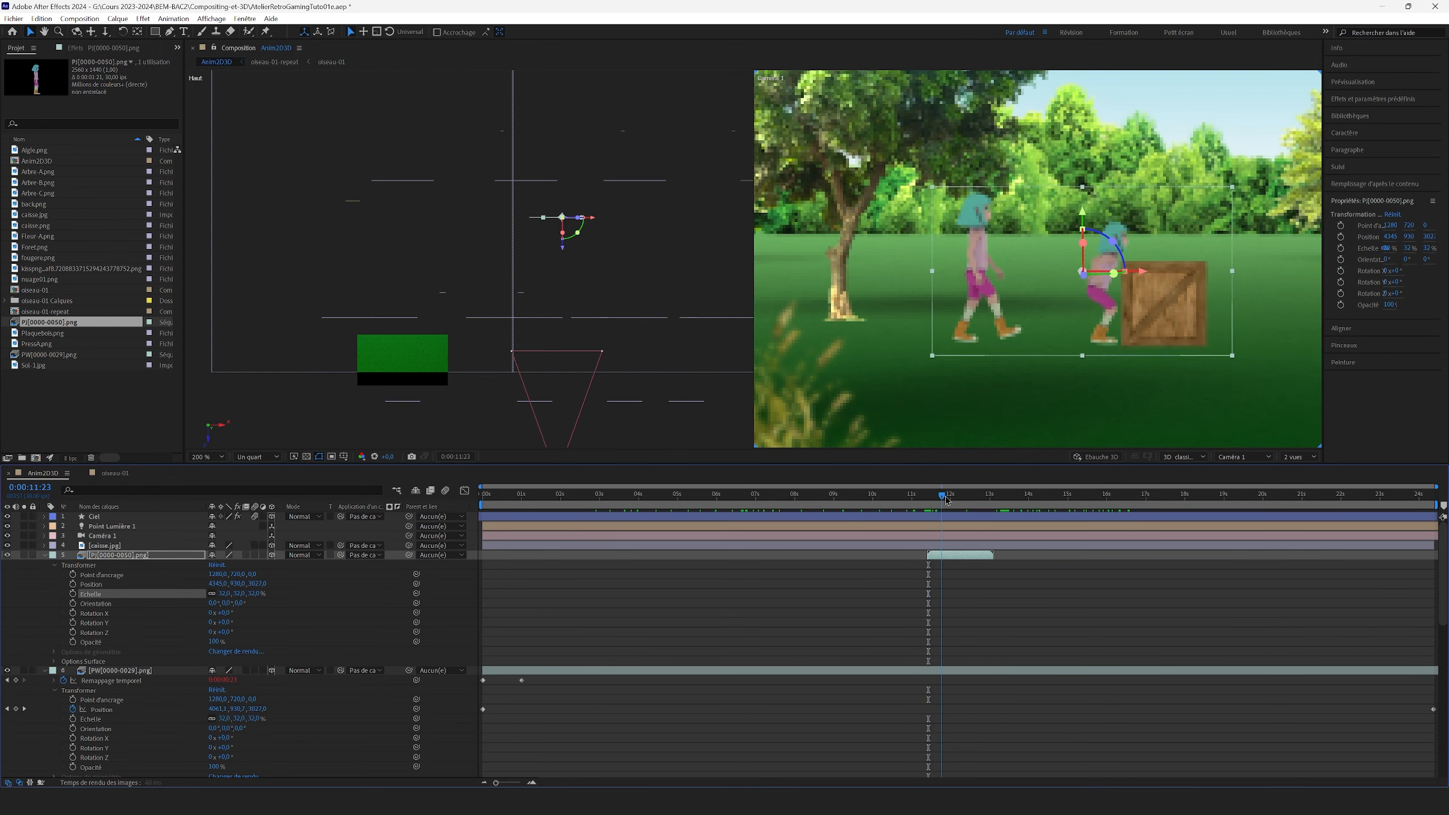
mouse_move(936, 499)
left_mouse_down()
mouse_move(950, 500)
mouse_move(926, 500)
left_mouse_up()
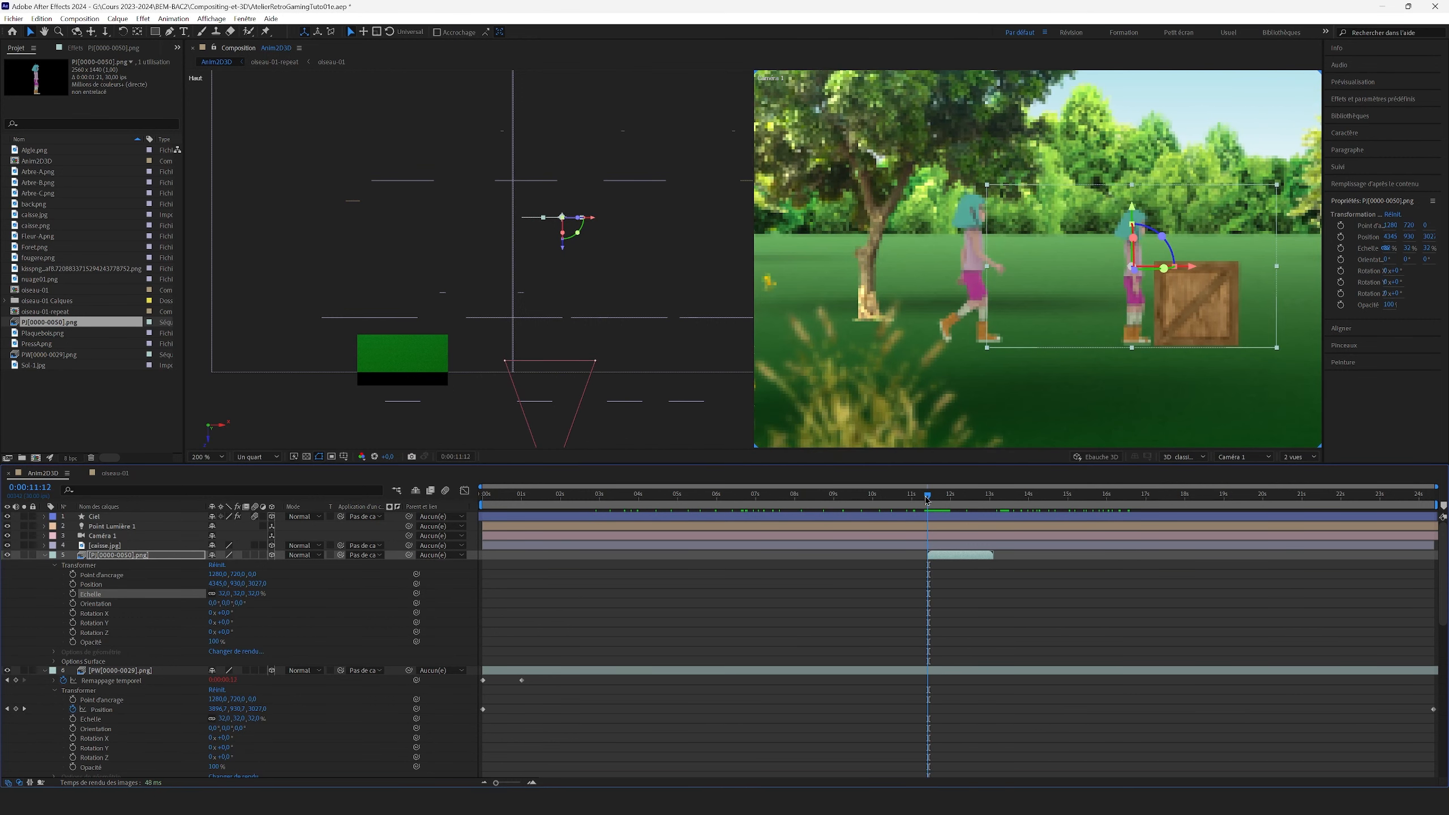
left_click_drag(1134, 211, 1036, 201)
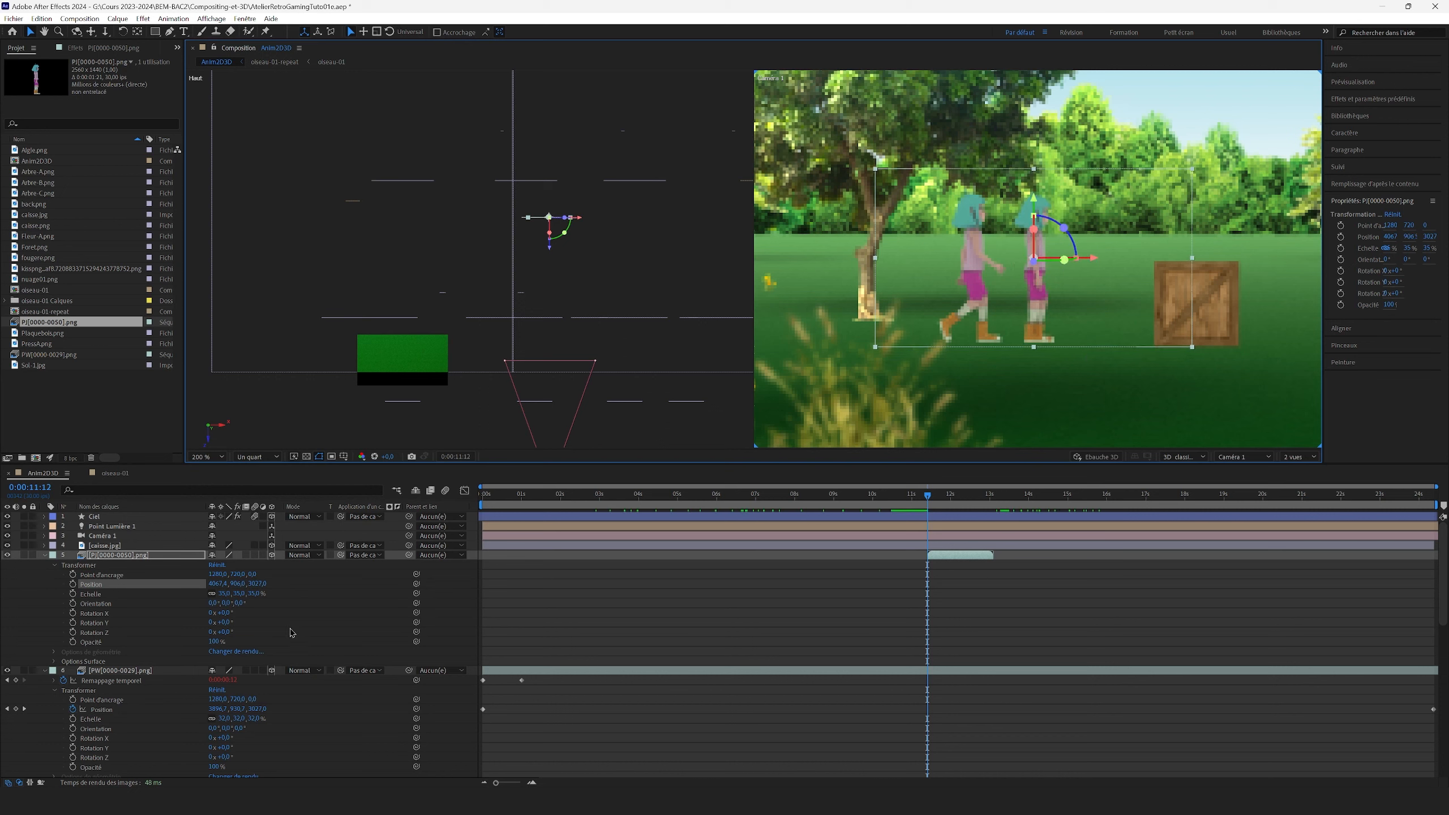
Step: Fine-tune the jump layer's scale to 35,5% so the character's size matches the walking one
left_click(224, 597)
type("36")
key("Return")
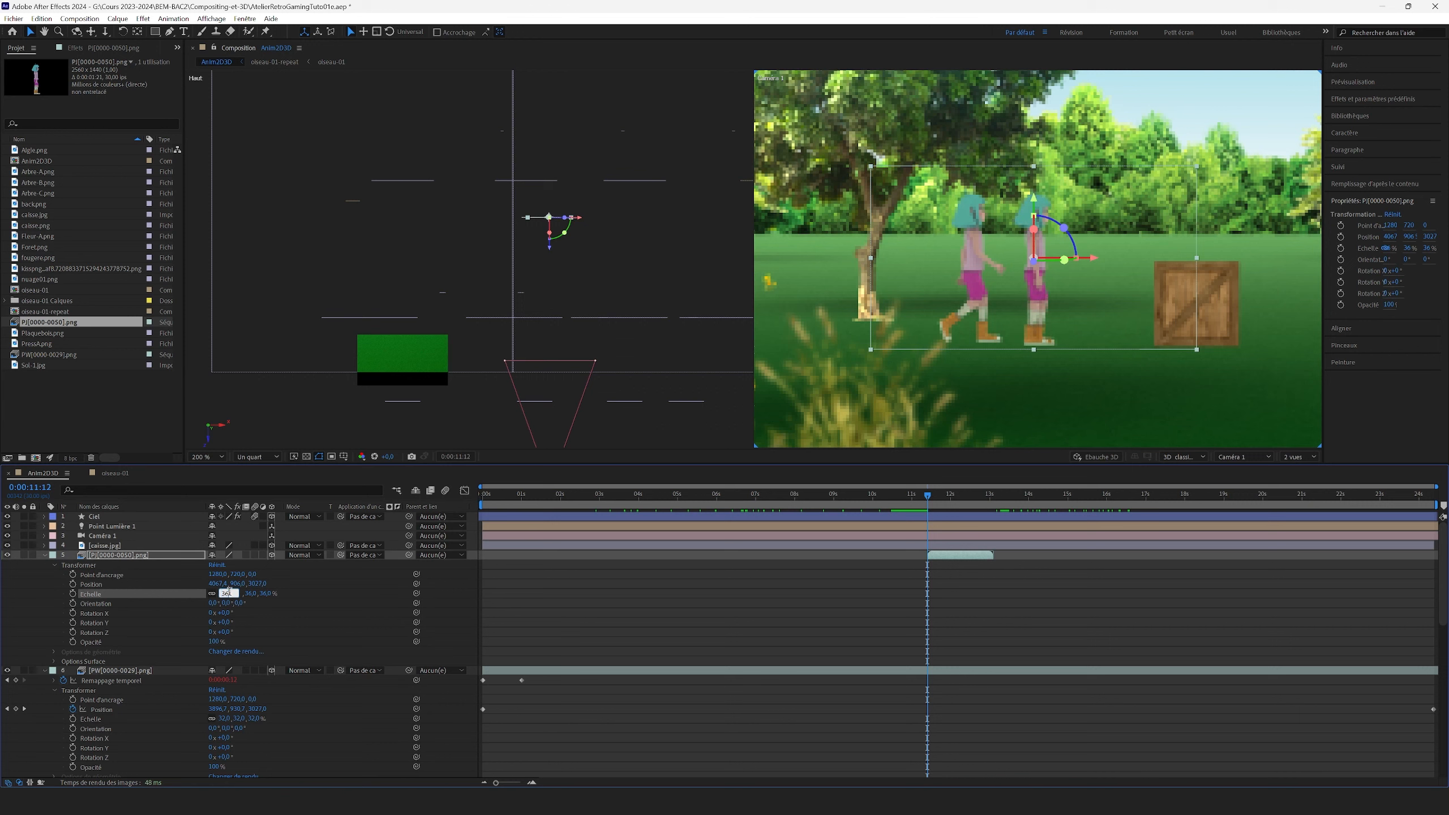
key("Down")
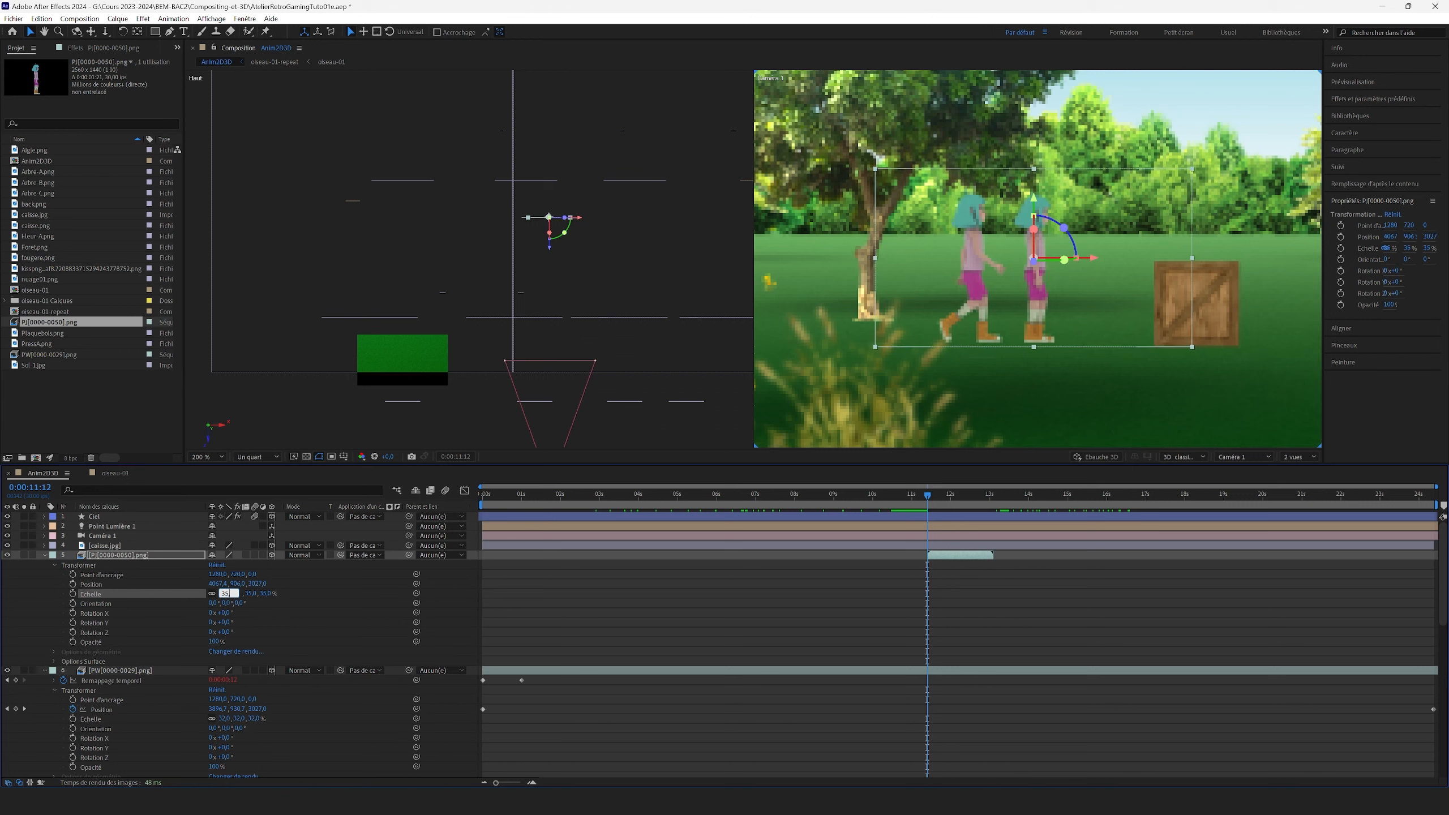
type("35,5")
key("Return")
left_click(908, 592)
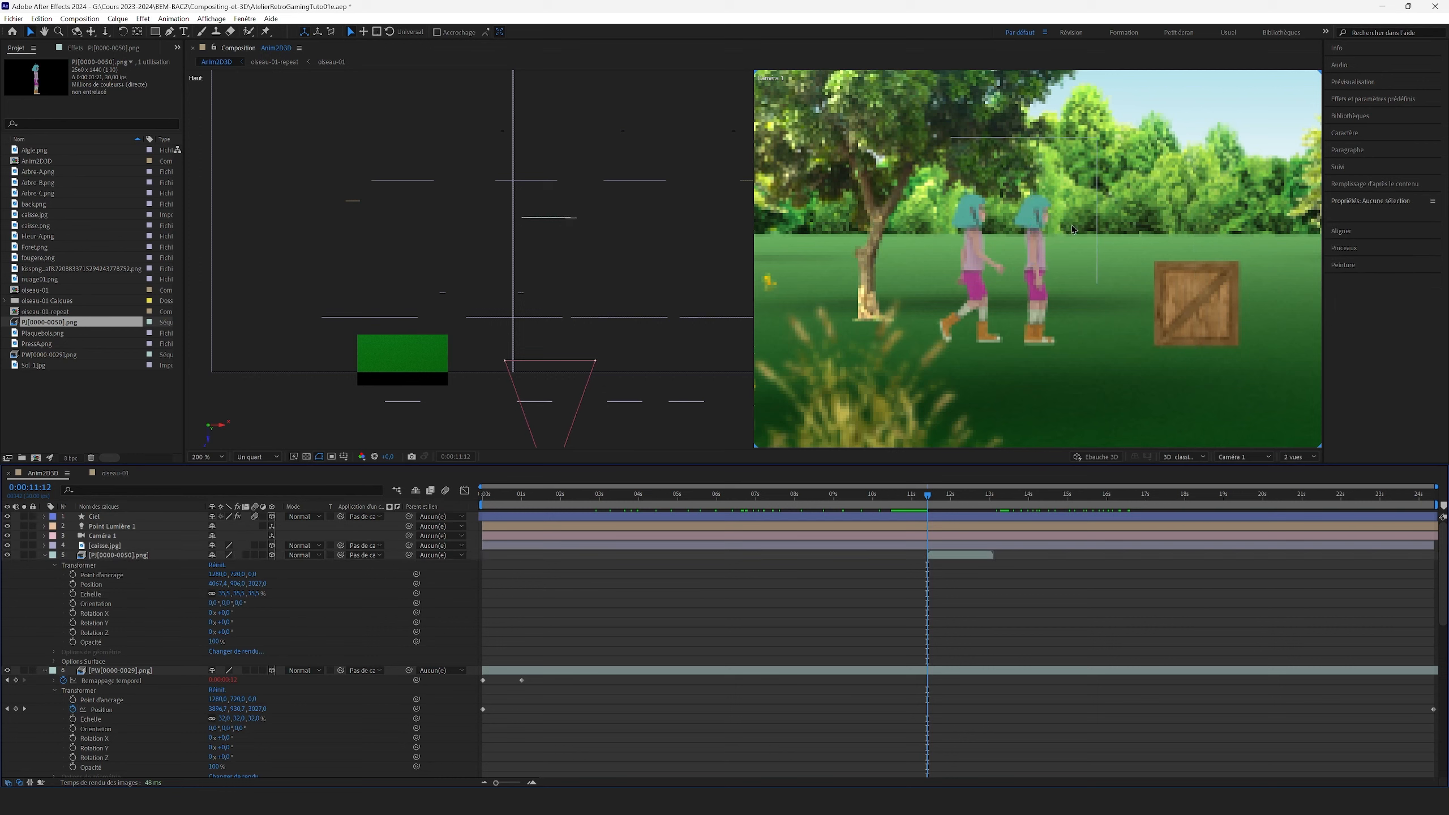
Step: Select the jump sequence layer, raise its character slightly and shift it further ahead of the walking character
scroll(1037, 267, "up", 2)
left_click(1035, 208)
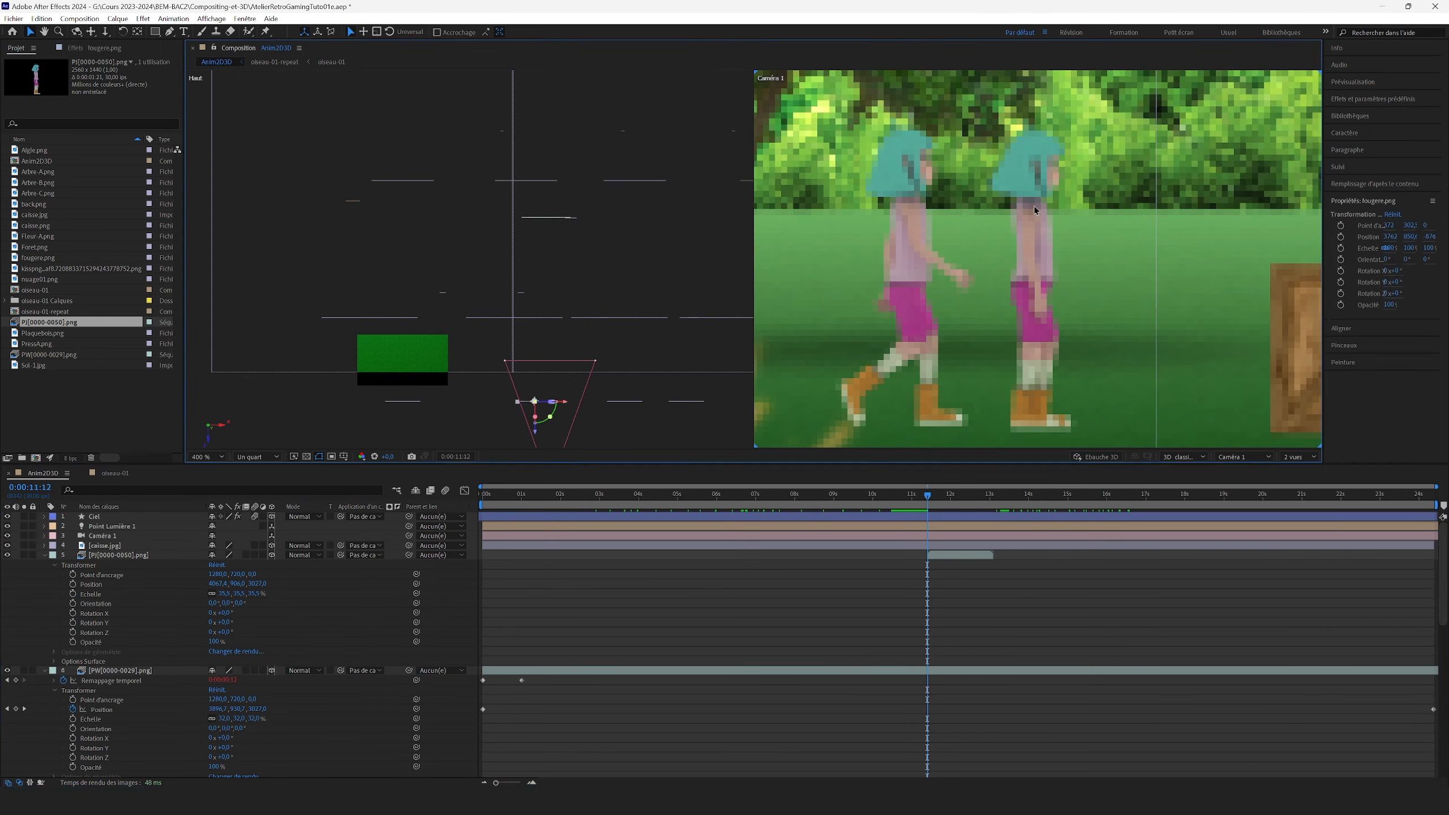
left_click(153, 565)
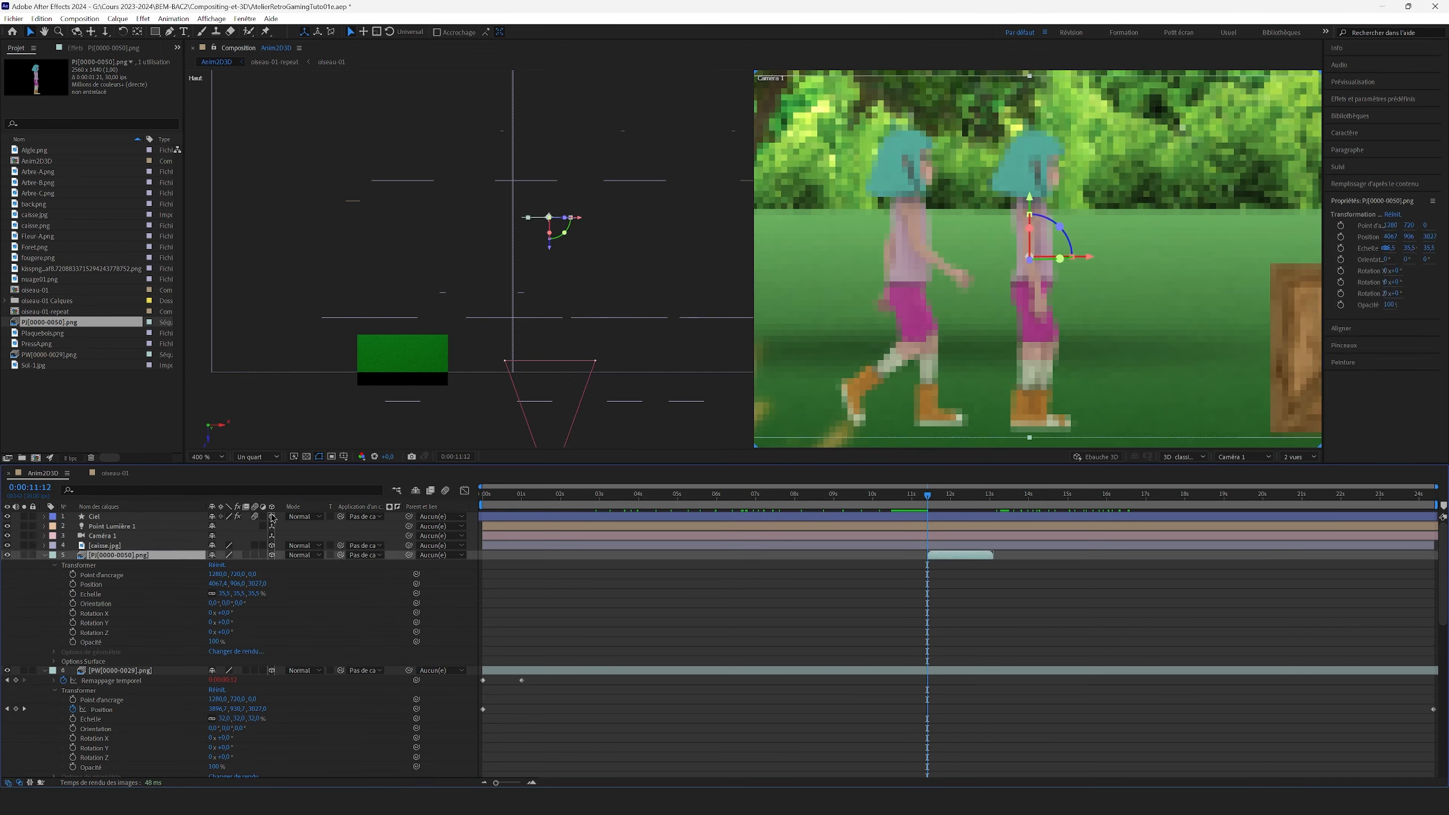
left_click_drag(1035, 207, 1037, 203)
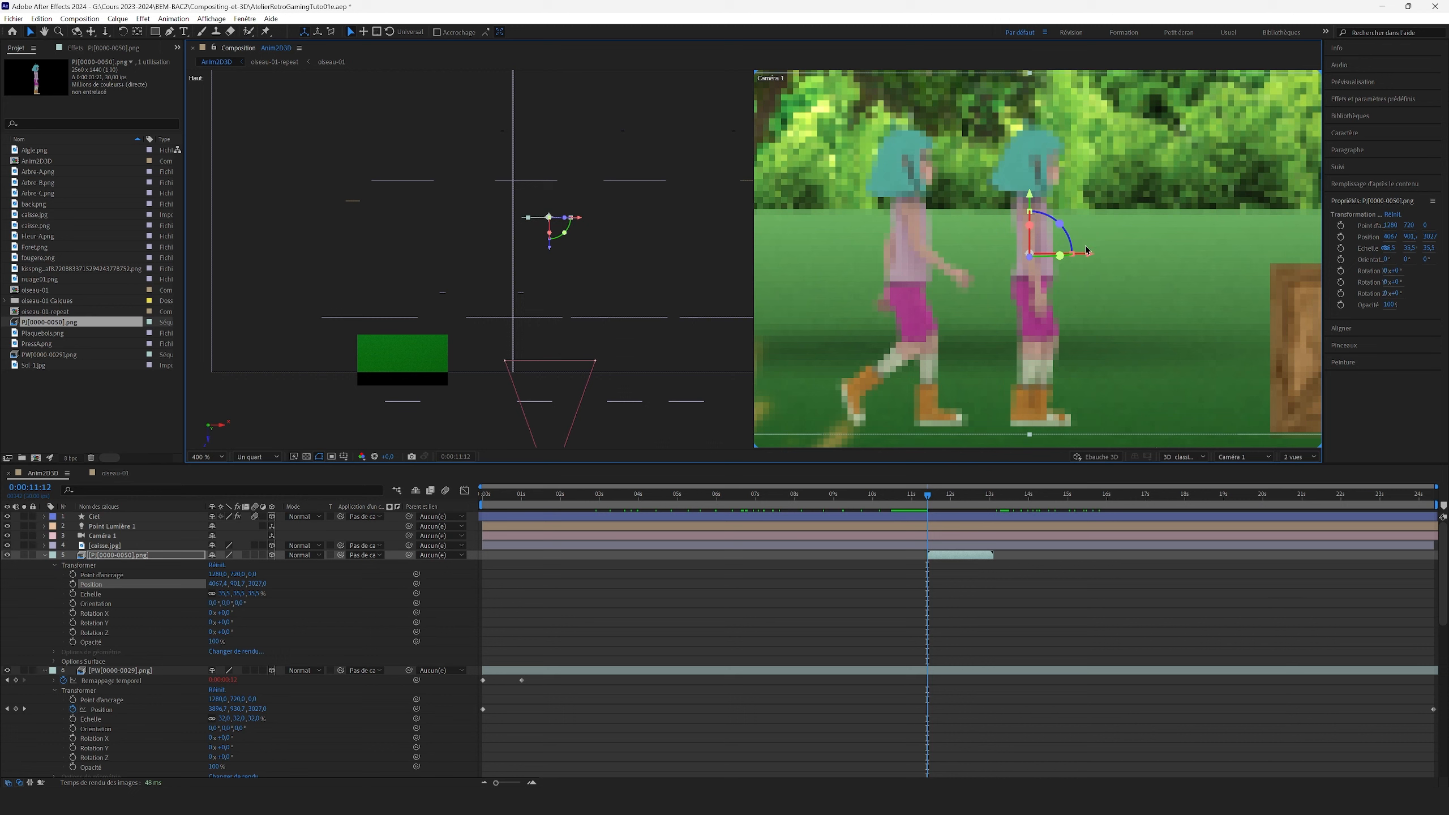
left_click_drag(1088, 258, 1214, 264)
Step: At 0:00:12:01, align the jumping character over the walking one and move the jump clip to start there
left_click_drag(930, 500, 956, 501)
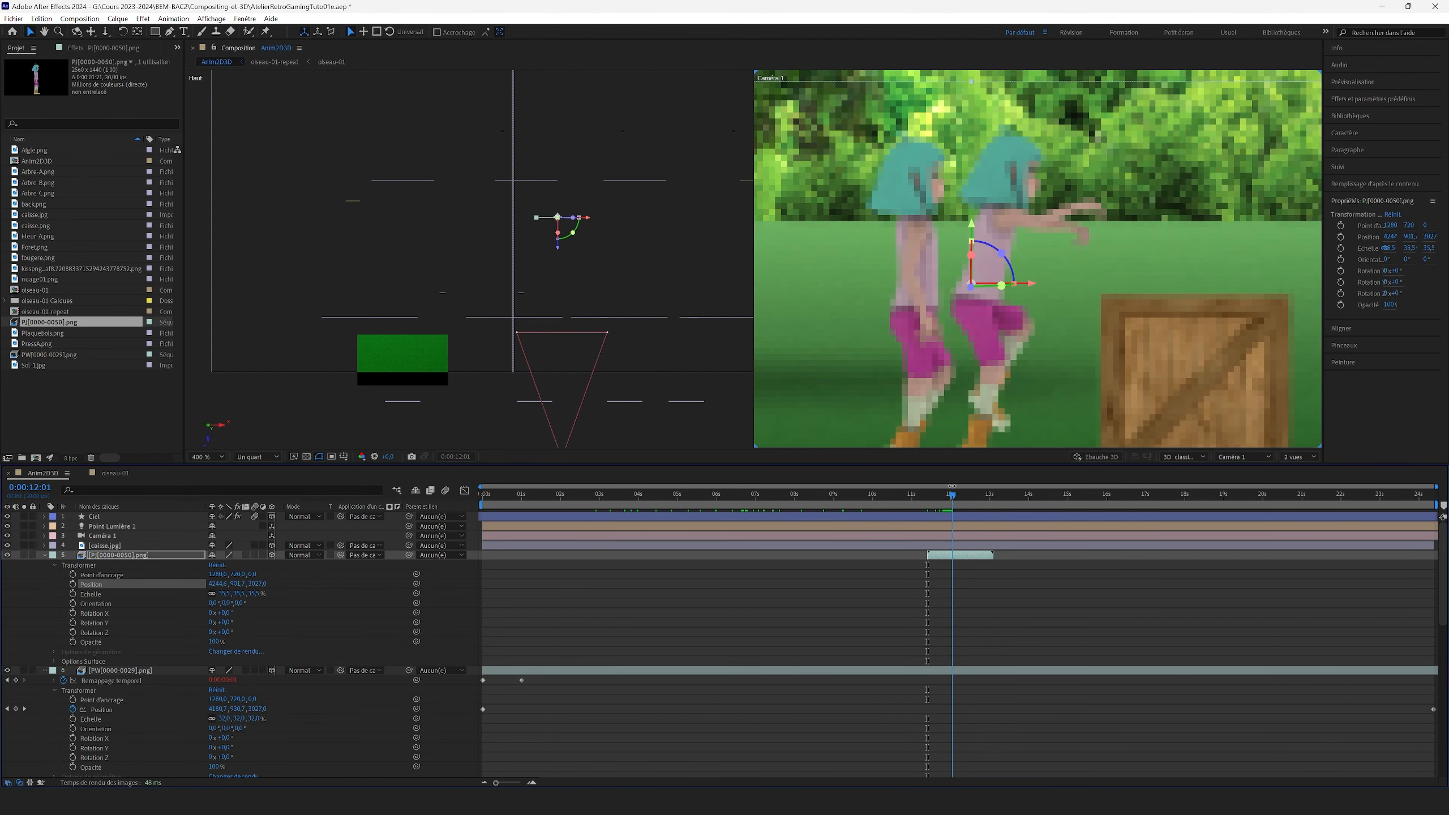
left_click_drag(994, 311, 1029, 243)
right_click(1046, 245)
left_click(1045, 244)
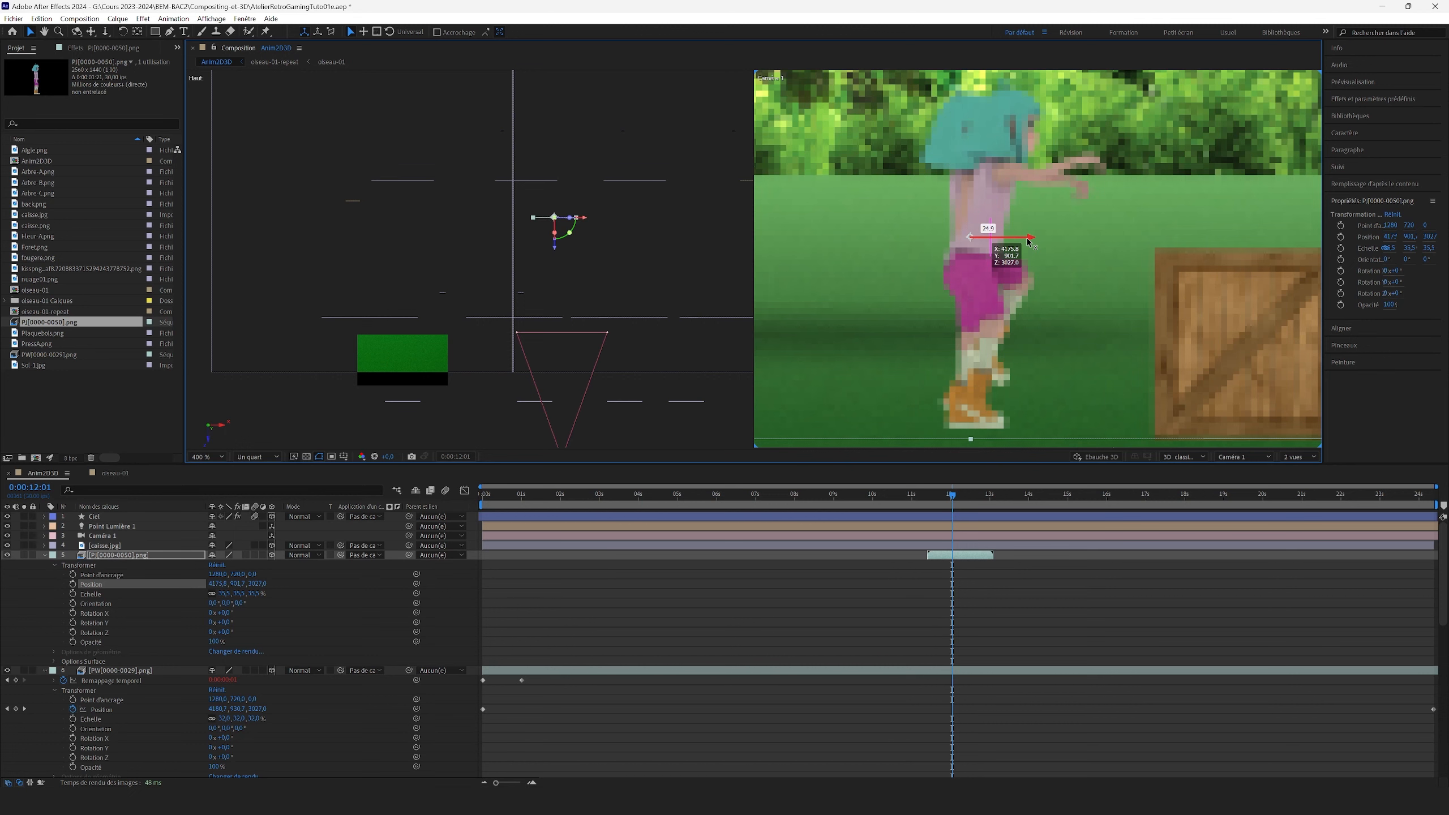
key("Page_Up")
key("bracketleft")
key("ctrl+3")
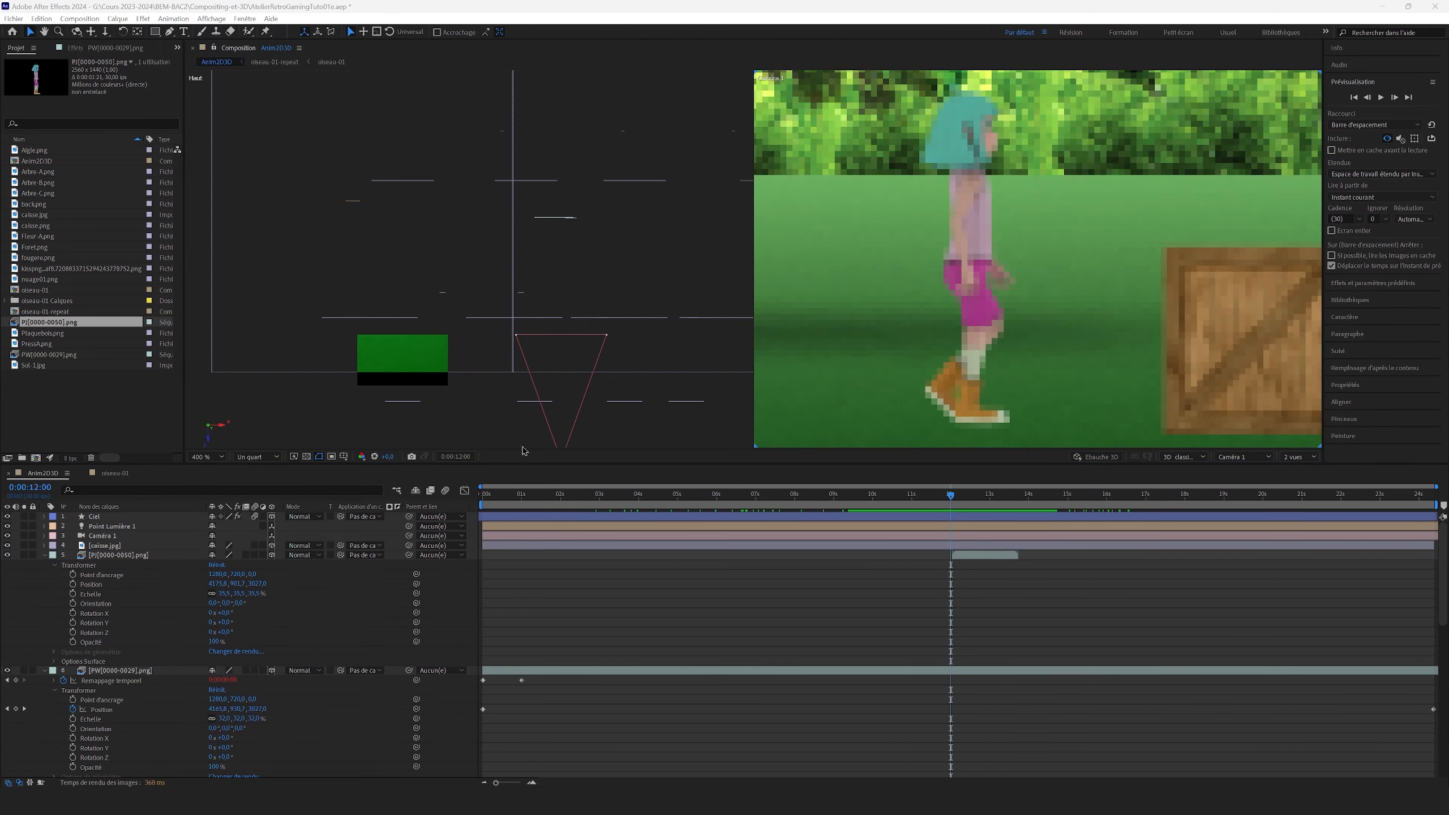
Step: Step frame by frame through the walk-to-jump transition and return to 0:00:12:00
left_click(1394, 96)
left_click(1394, 97)
left_click(1395, 97)
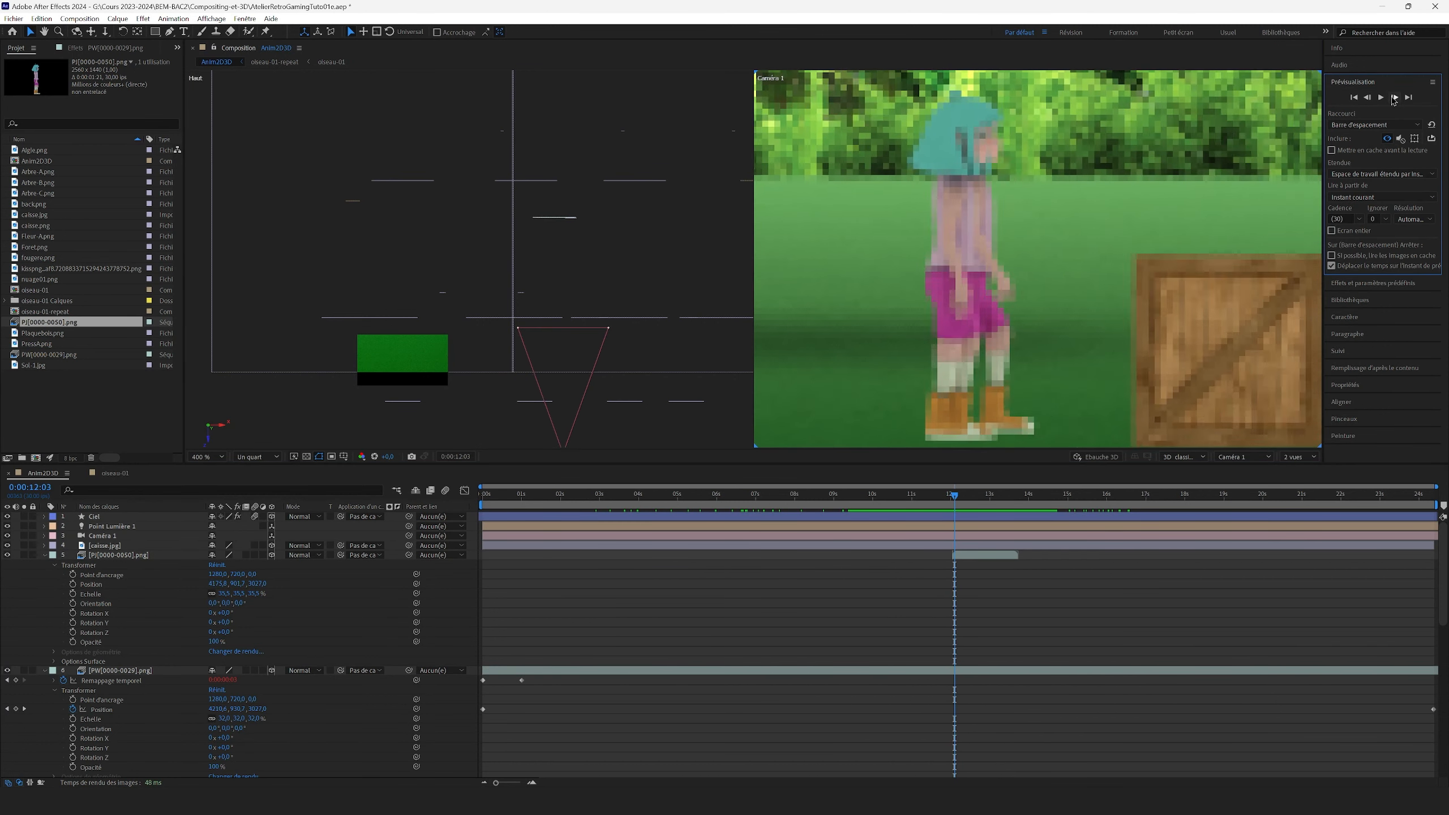
left_click(1394, 97)
left_click(1394, 97)
left_click(1395, 97)
left_click(1395, 96)
left_click(1368, 96)
left_click(1368, 97)
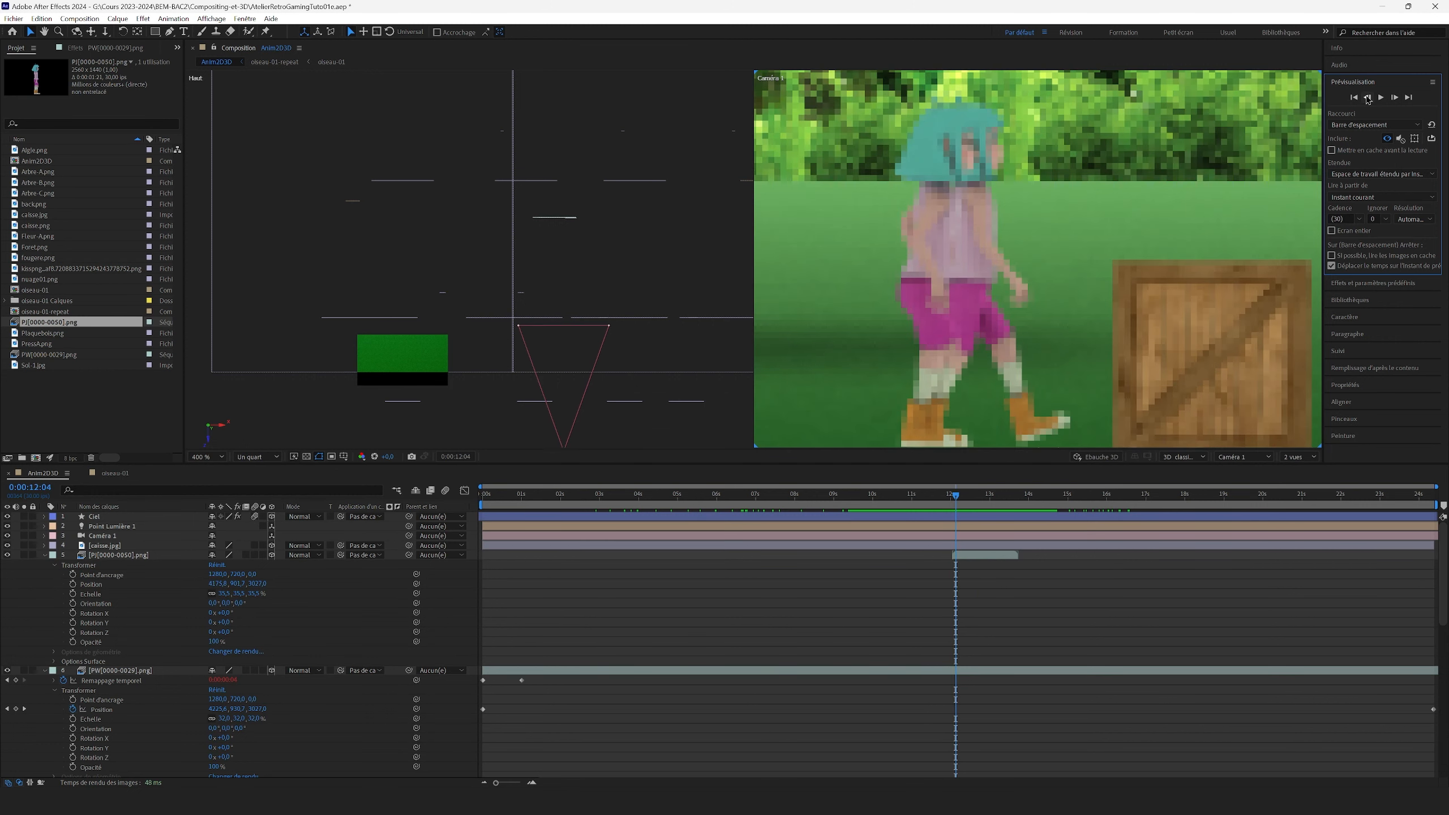
left_click(1368, 97)
left_click(1367, 97)
left_click(1367, 97)
left_click(1367, 97)
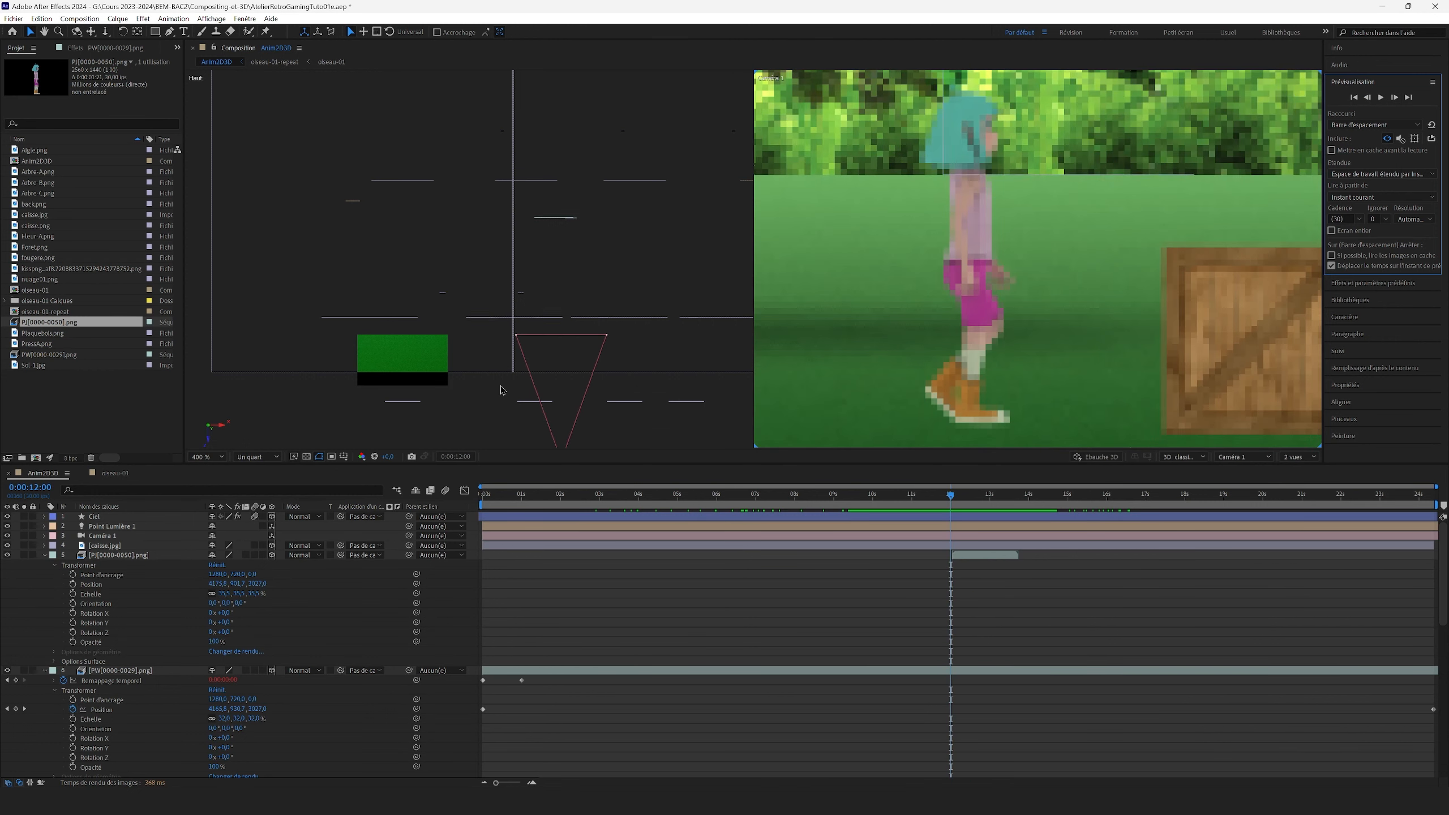
Step: Keyframe the walking layer's opacity at 100% on 0:00:12:00 and 0% on the following frame
left_click(73, 766)
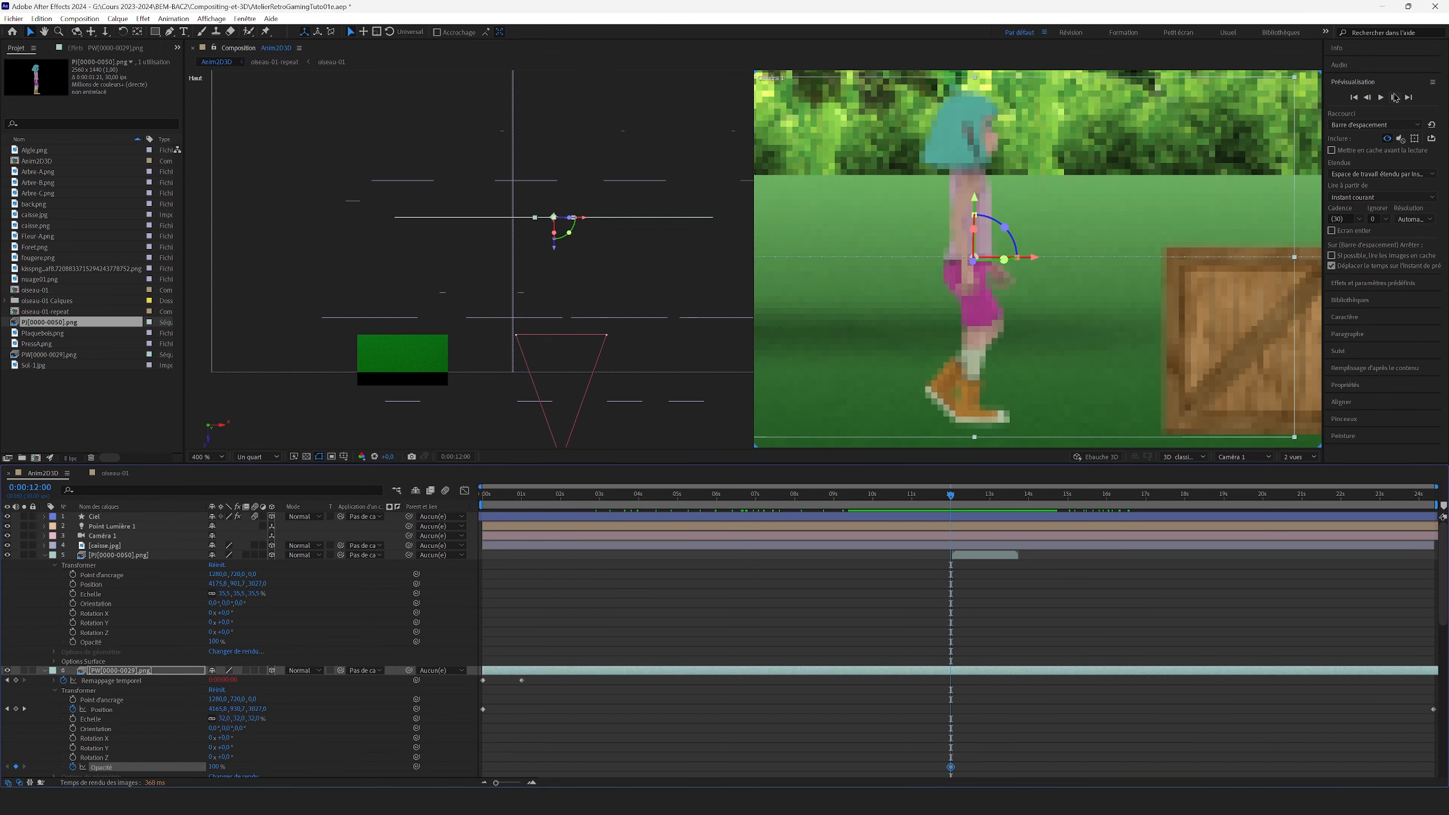
left_click(1394, 97)
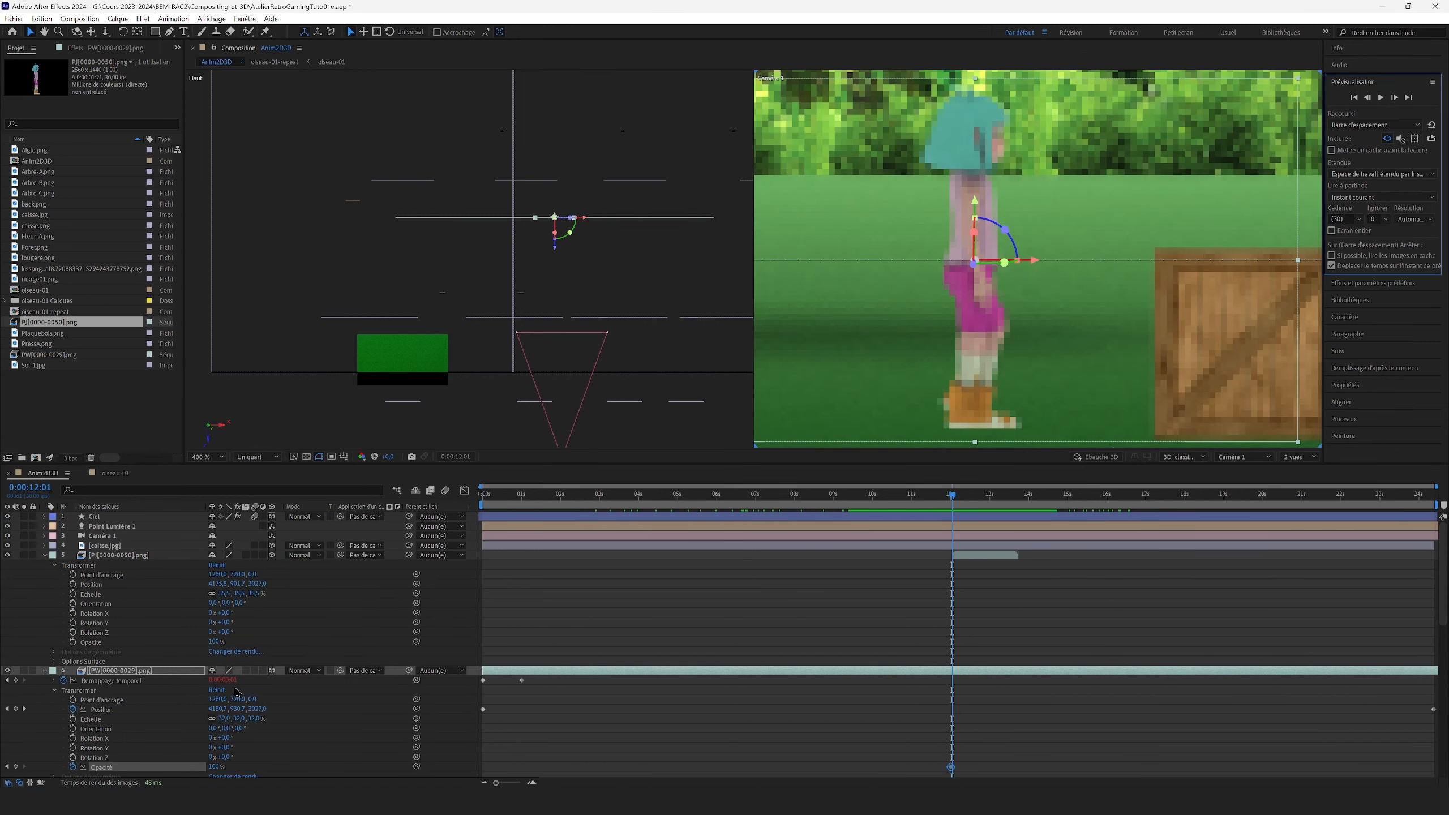
left_click_drag(221, 767, 143, 758)
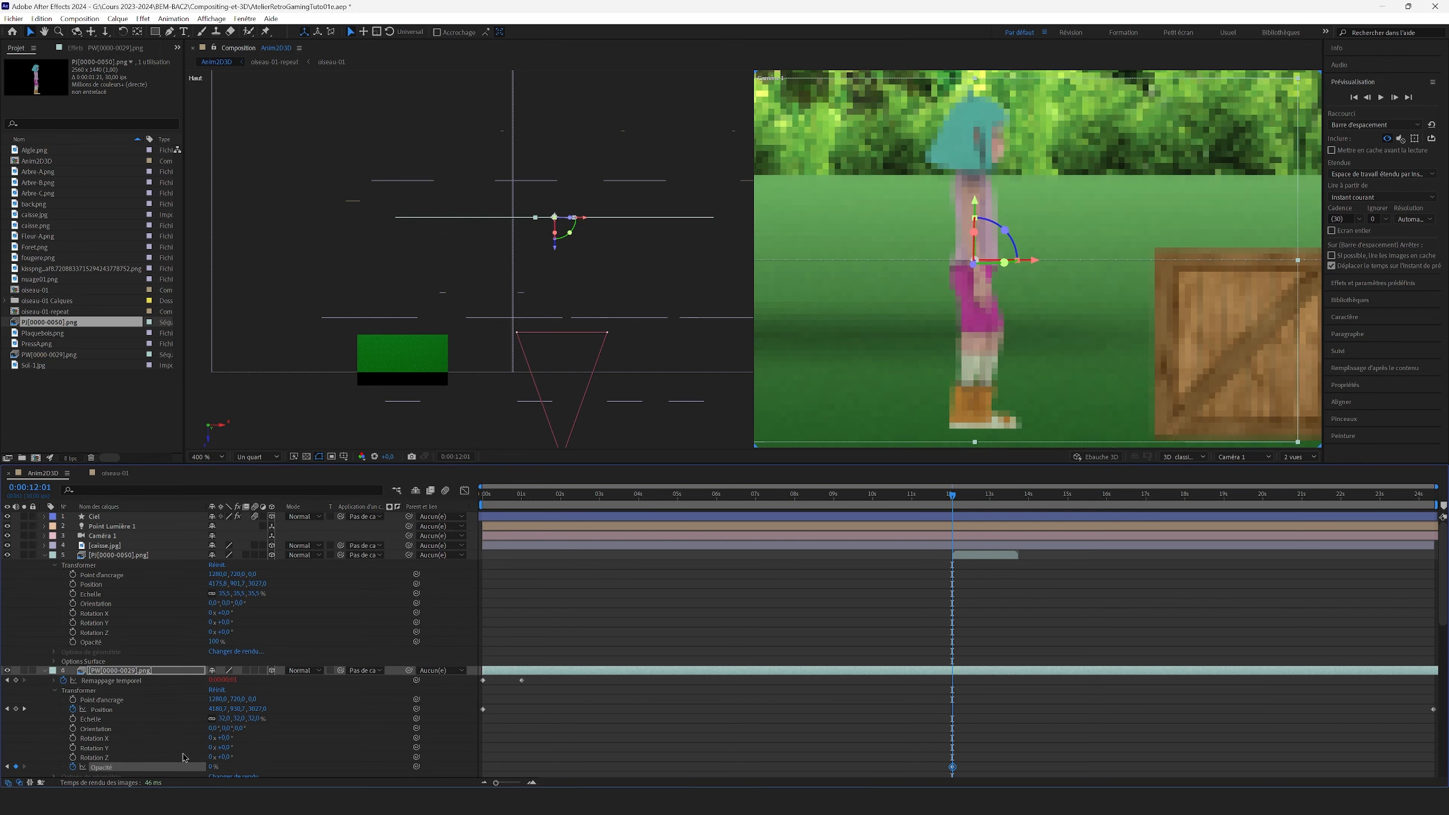
Step: Keyframe the jump layer's position at 0:00:12:01 and hold the same position with a keyframe at 0:00:12:19
left_click(118, 554)
key("comma")
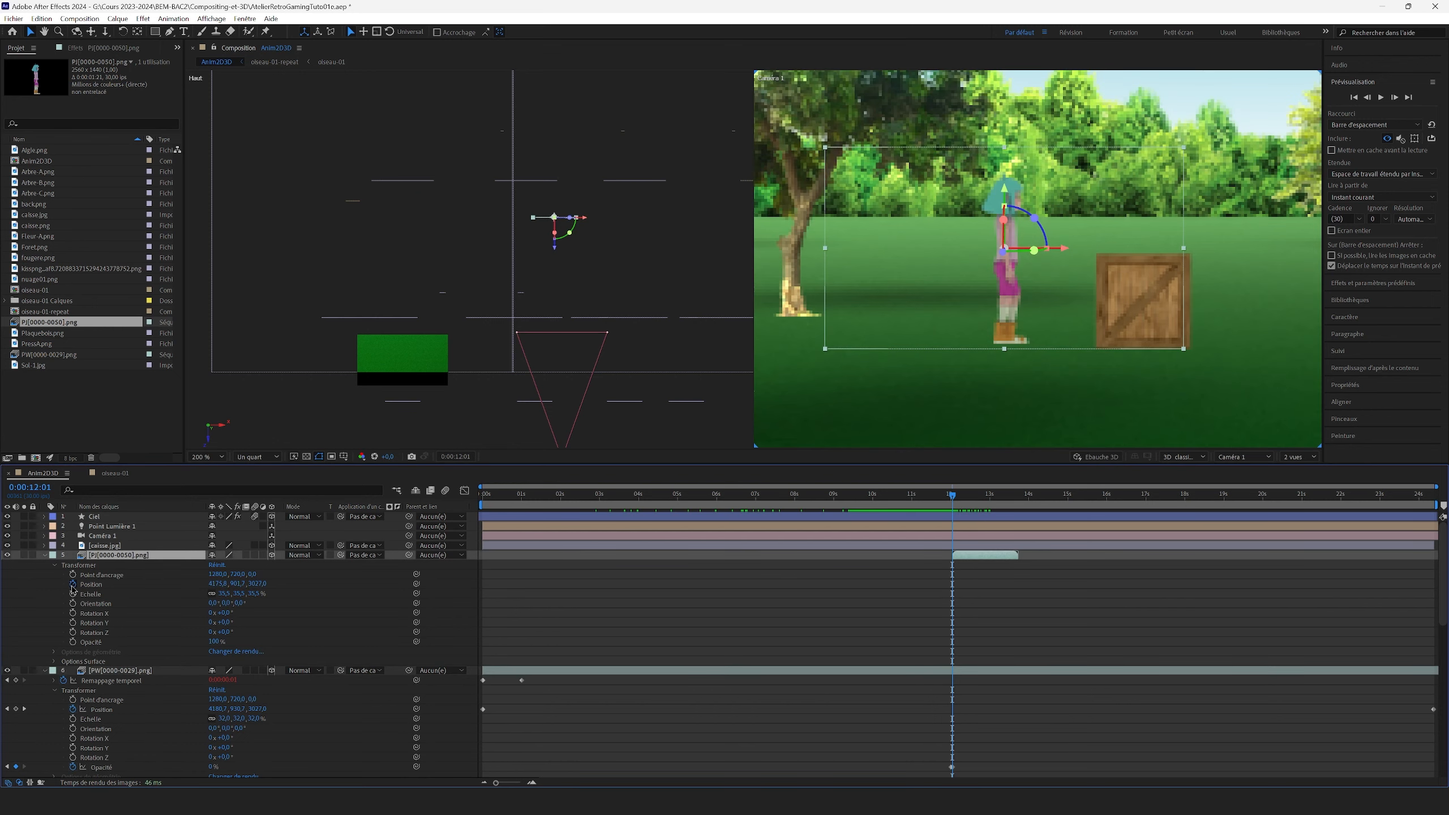
left_click(73, 584)
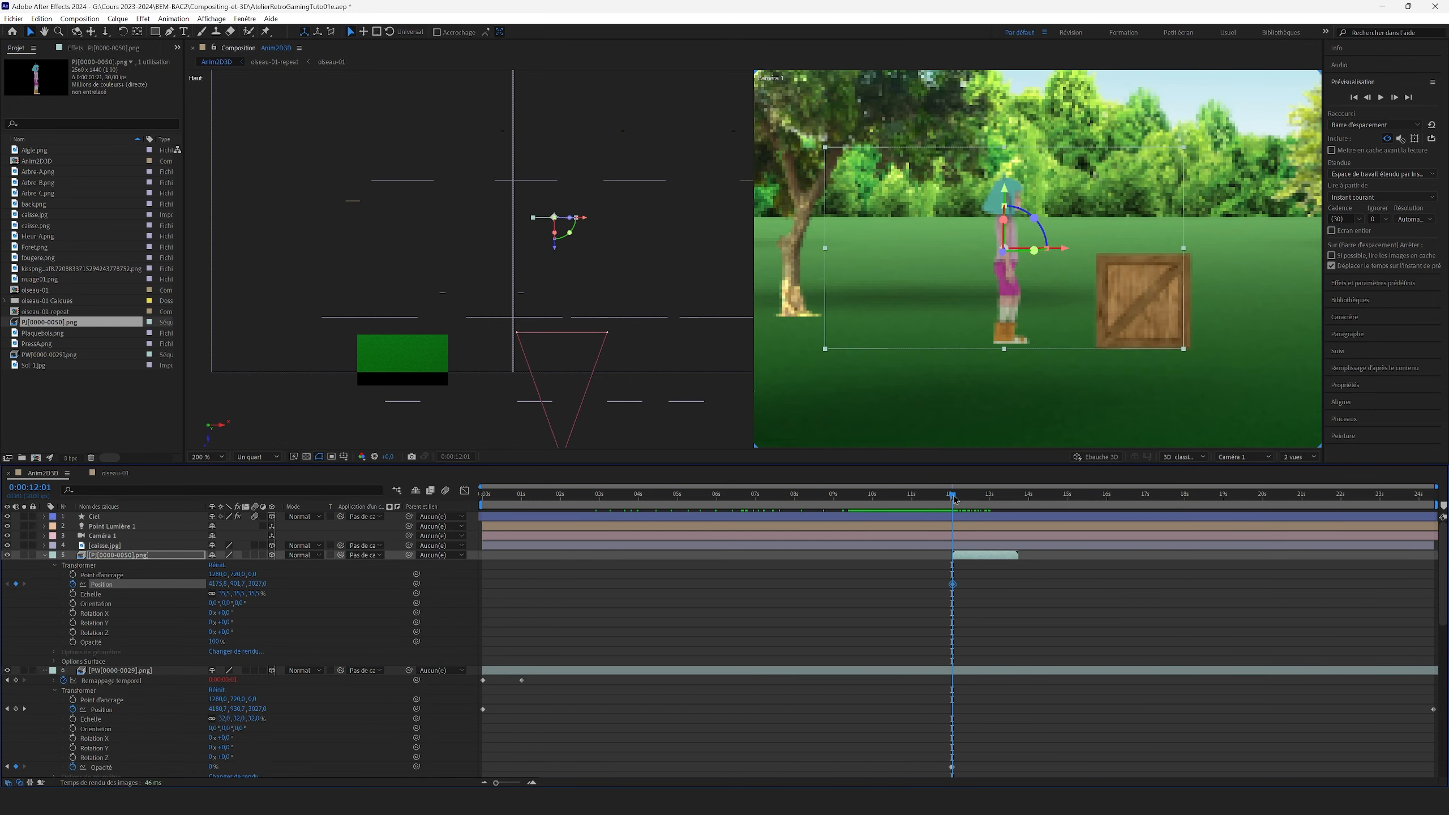
left_click_drag(955, 500, 979, 502)
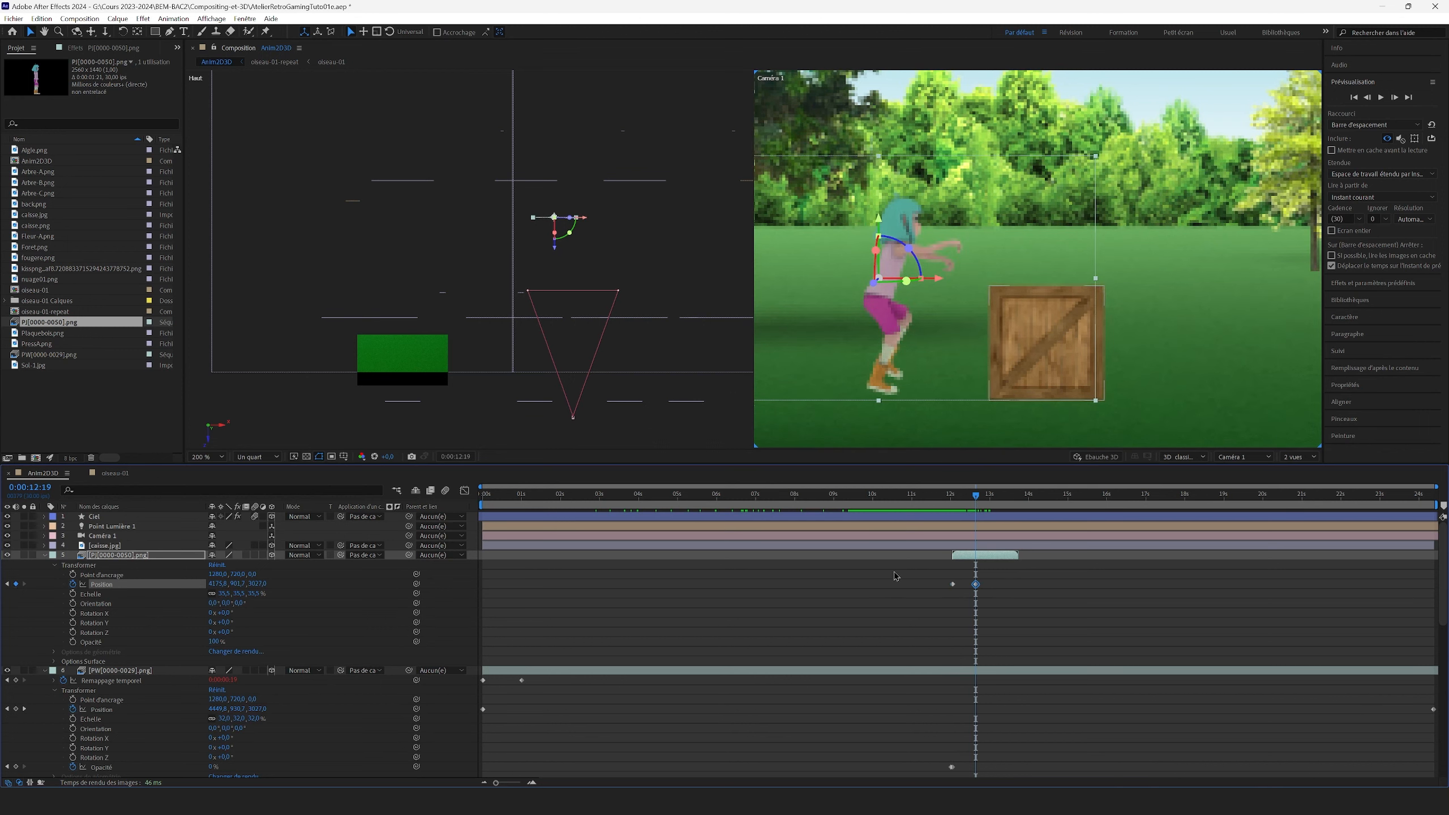
Step: At 0:00:13:09, move the jumping character forward and up to crate-top height, and preview the animation
left_click_drag(979, 500, 1005, 504)
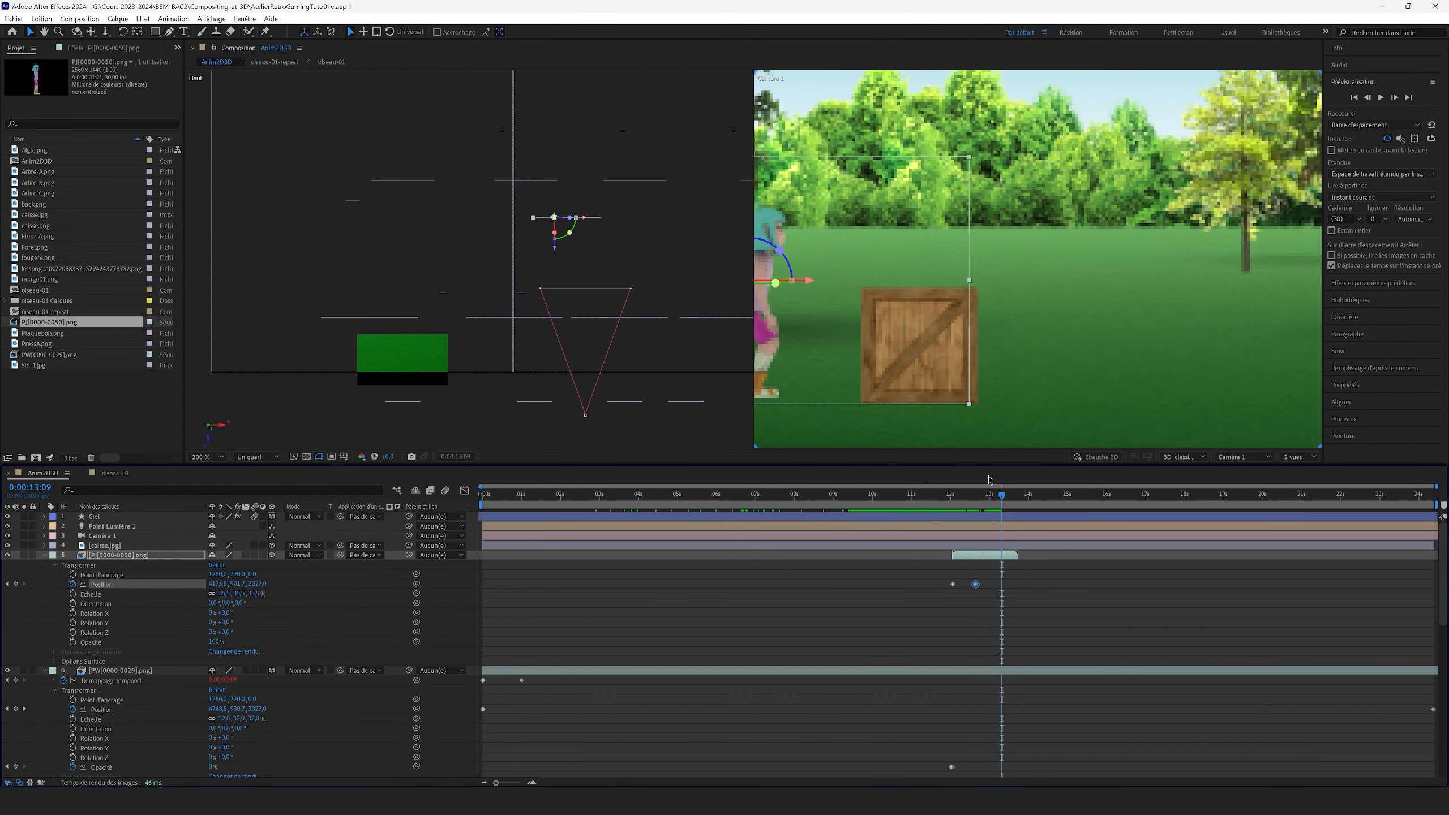
left_click_drag(804, 284, 885, 299)
left_click_drag(828, 225, 835, 112)
key("space")
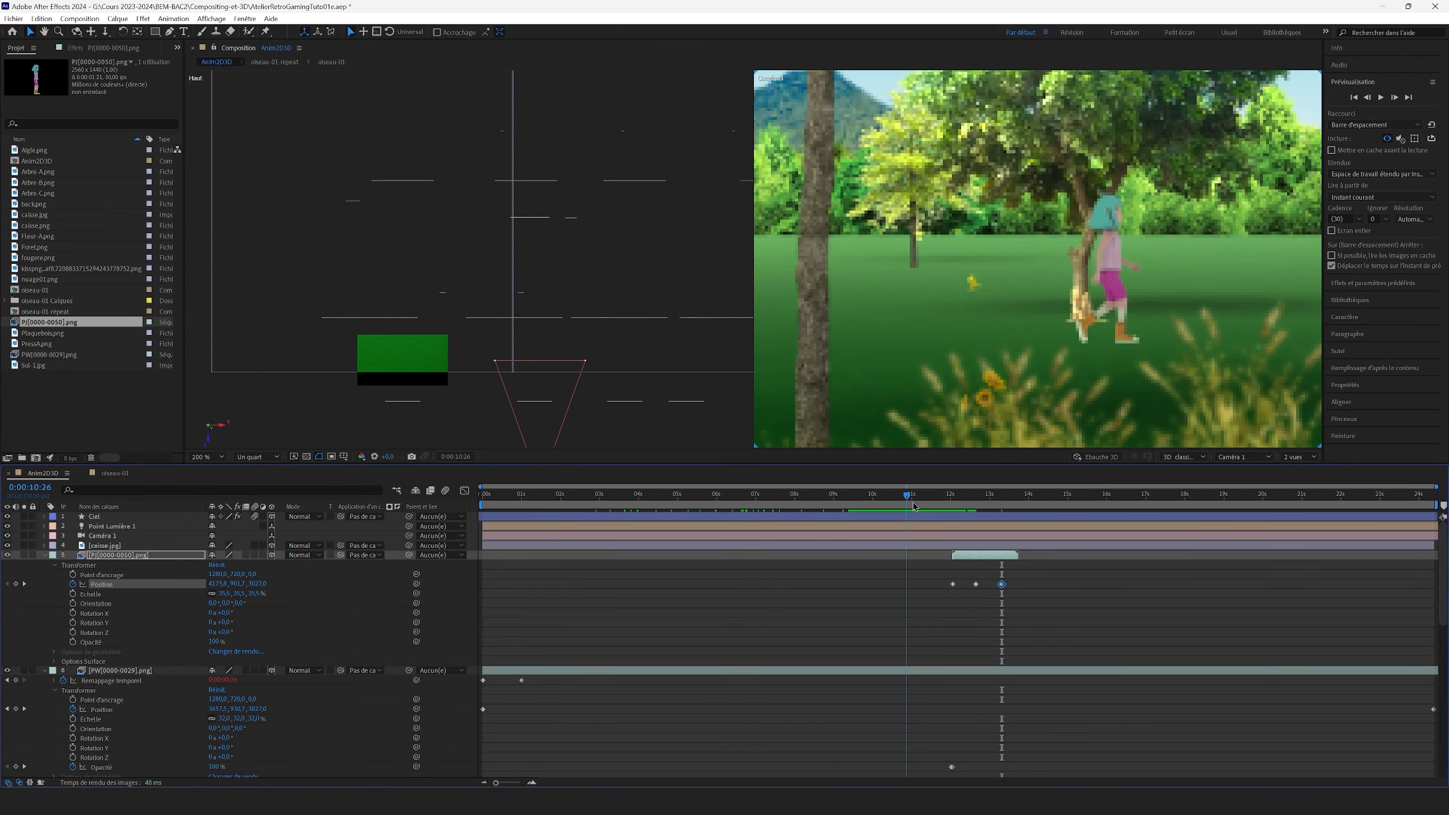
key("space")
Step: At 0:00:12:28, raise the jumping character well above the crate's height to add a mid-jump position keyframe
mouse_move(977, 508)
left_mouse_down()
mouse_move(1014, 514)
mouse_move(990, 513)
left_mouse_up()
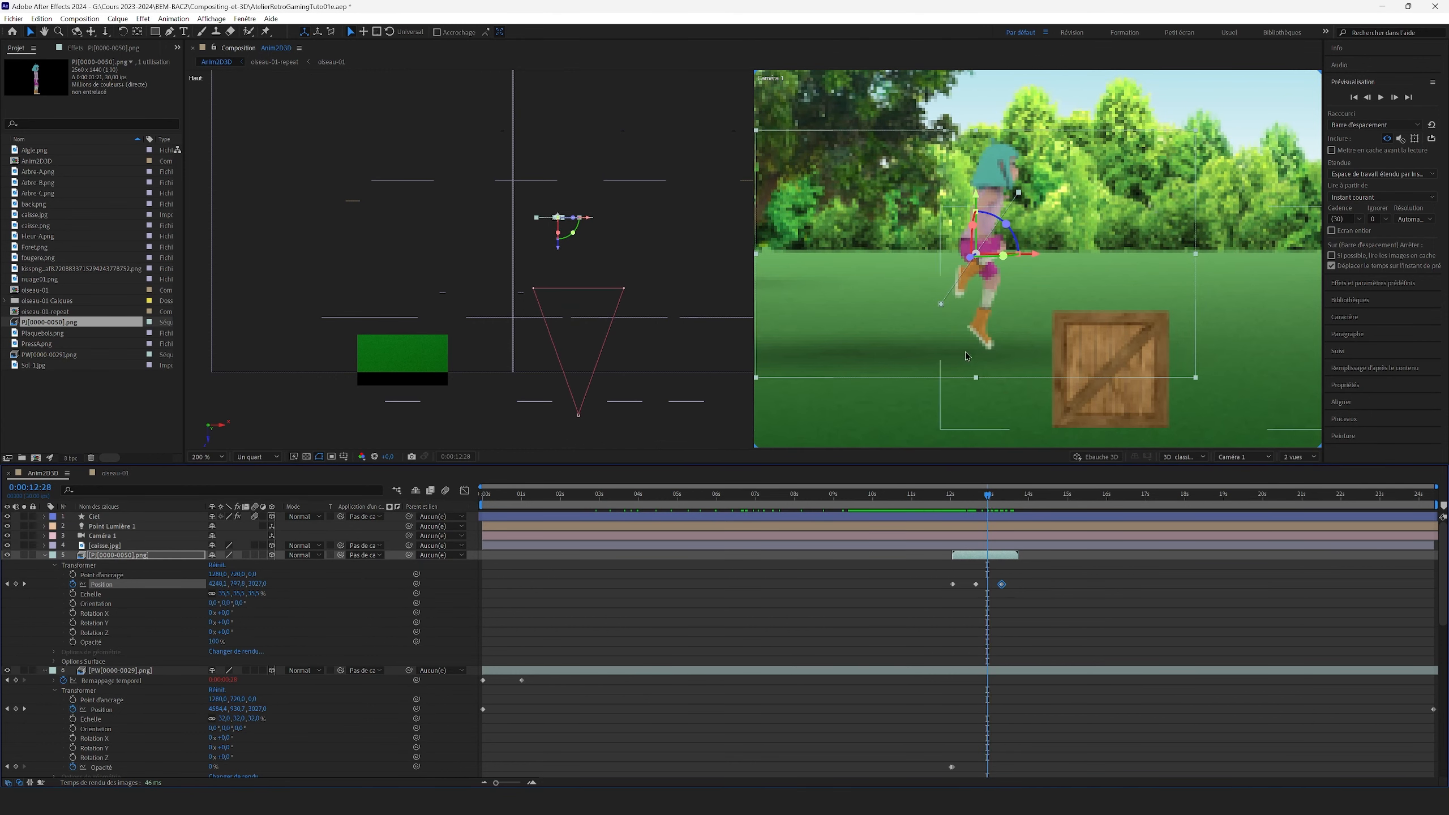
left_click_drag(978, 198, 977, 177)
mouse_move(989, 495)
left_mouse_down()
mouse_move(970, 497)
mouse_move(990, 500)
left_mouse_up()
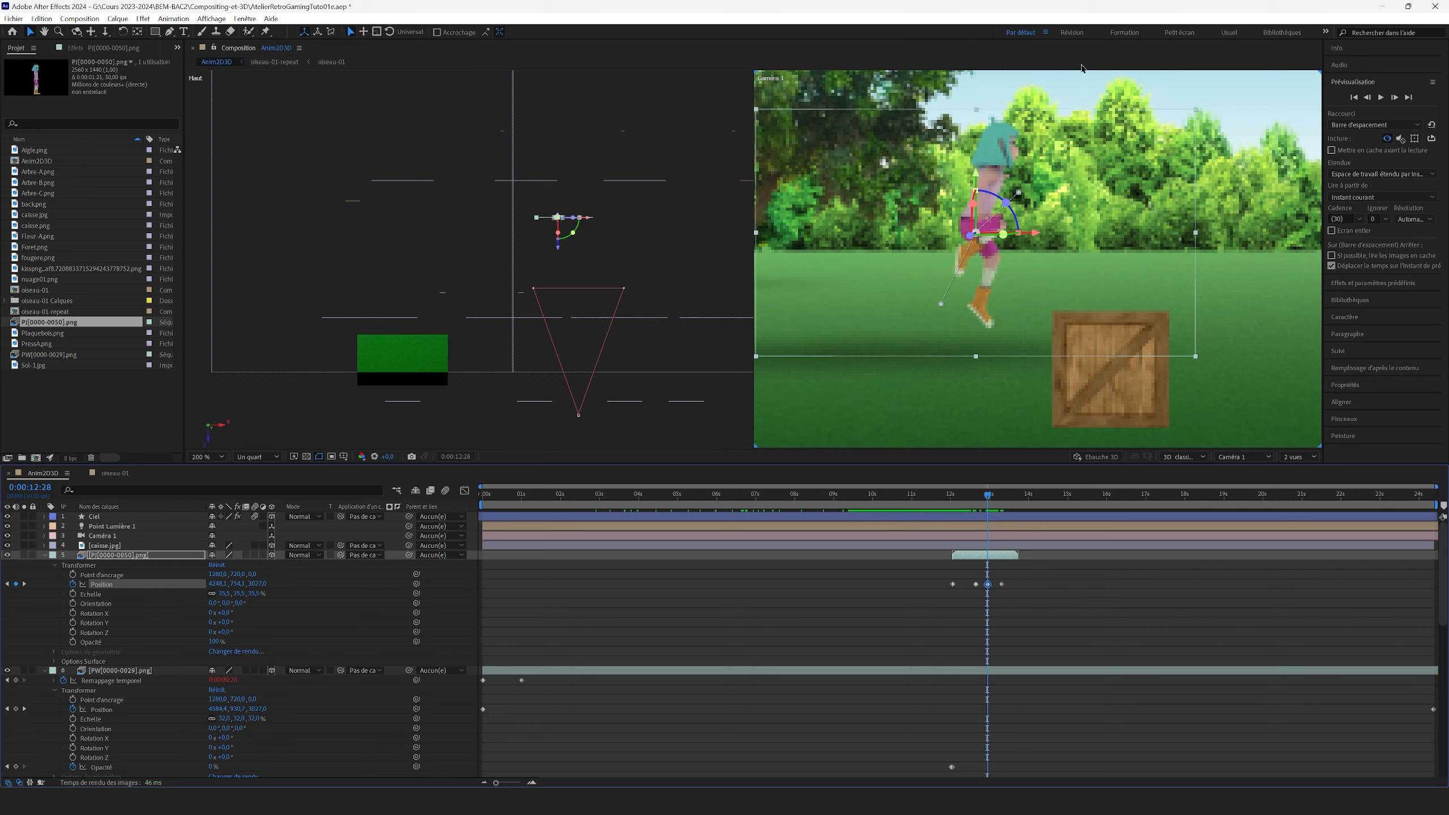
left_click_drag(976, 173, 976, 140)
Step: Move the crate layer closer to the jumping character, fine-tune its gap at 0:00:12:17 and check the landing
left_click(1127, 370)
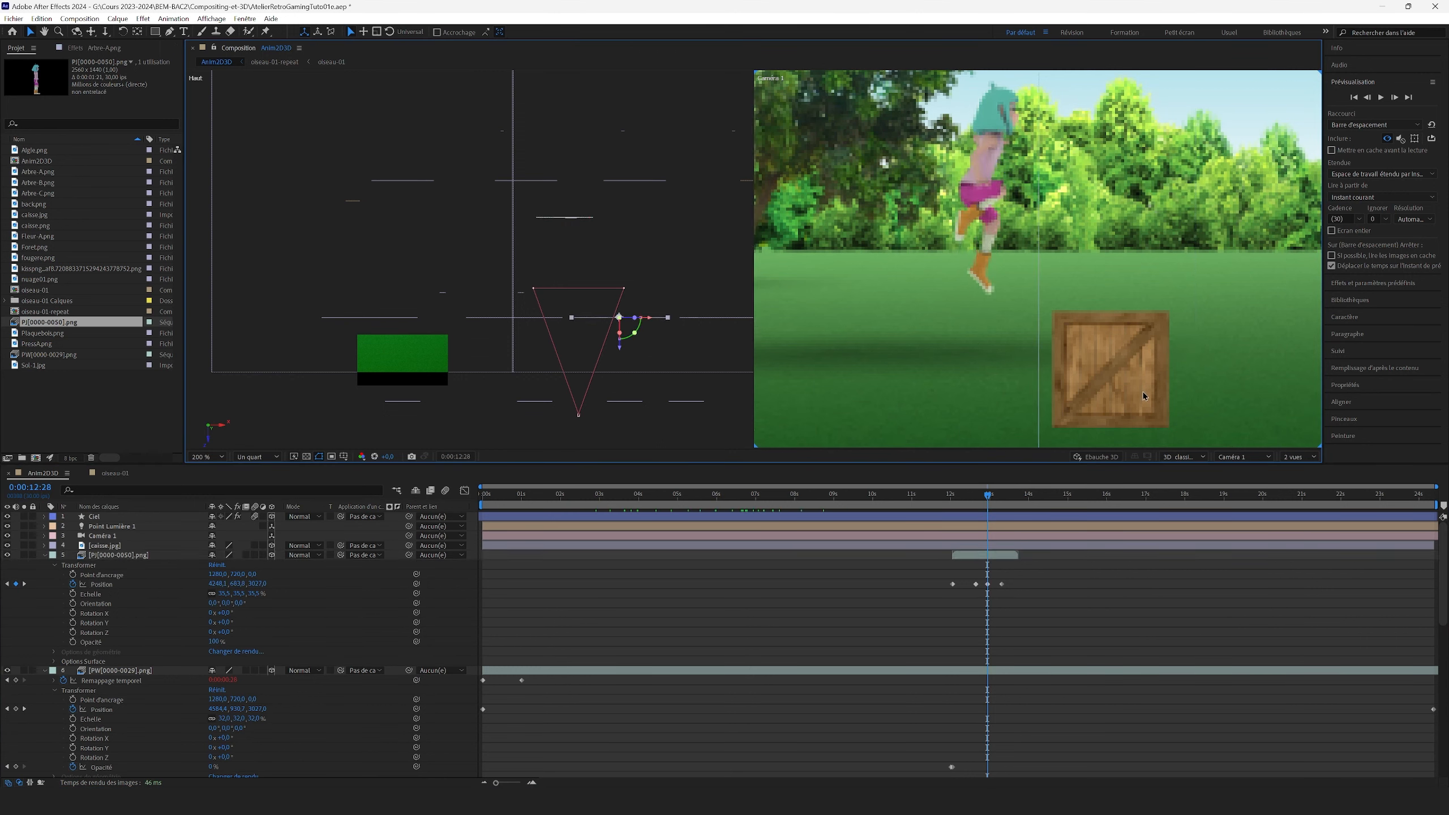
left_click(99, 545)
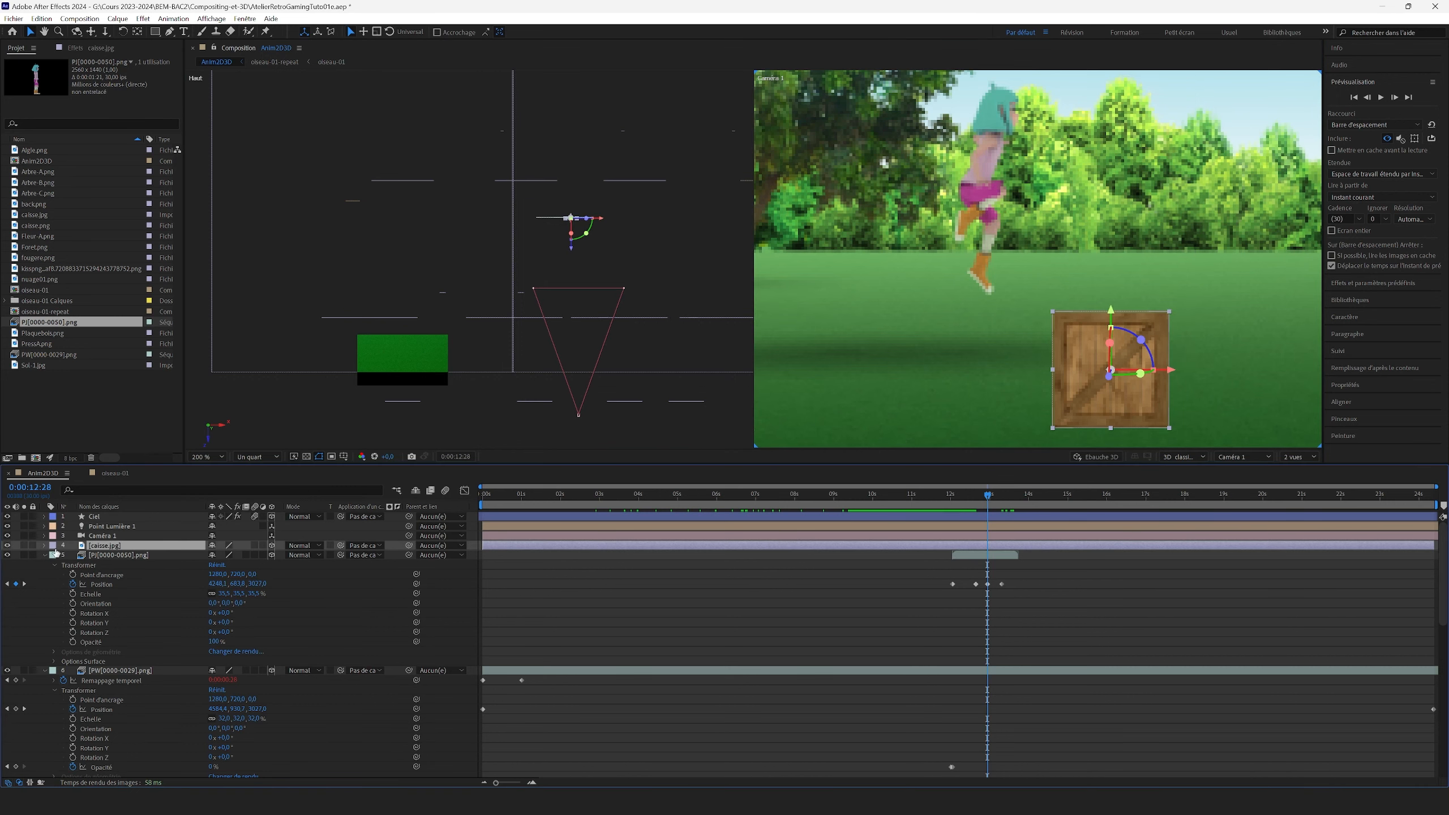
left_click_drag(1170, 369, 1094, 369)
mouse_move(990, 498)
left_mouse_down()
mouse_move(958, 502)
mouse_move(974, 501)
left_mouse_up()
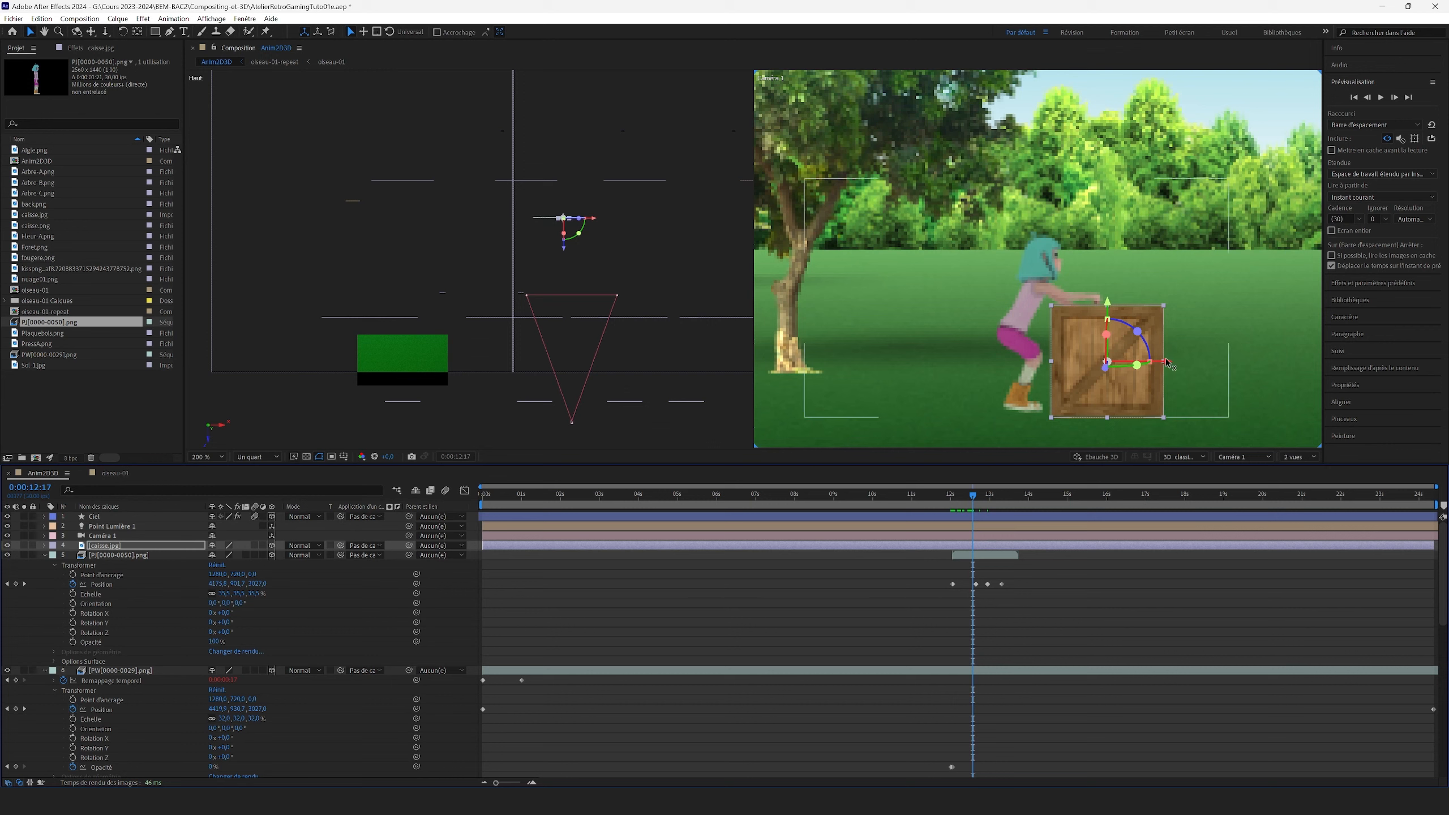
left_click_drag(1166, 362, 1176, 362)
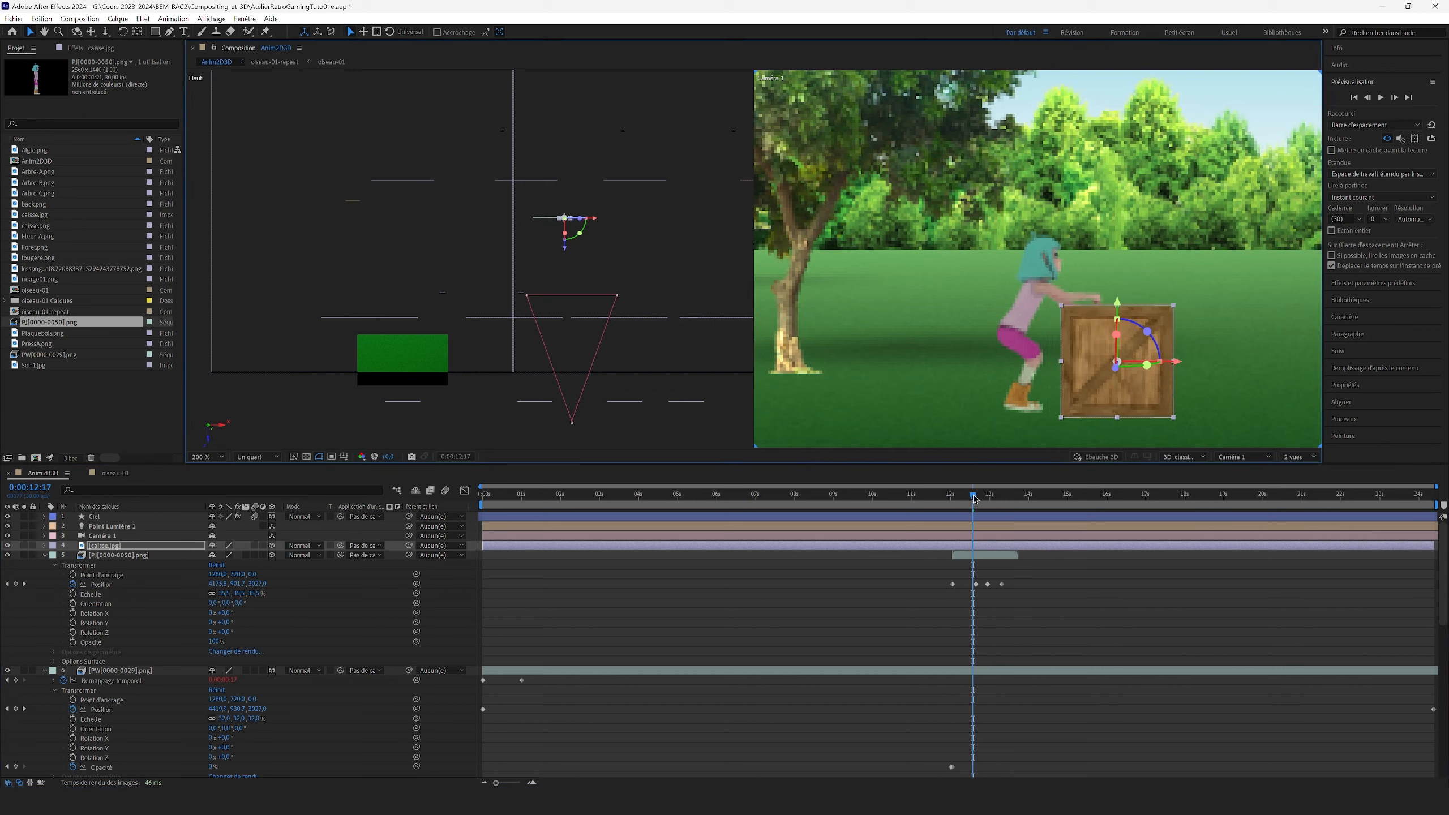
left_click_drag(974, 500, 1000, 506)
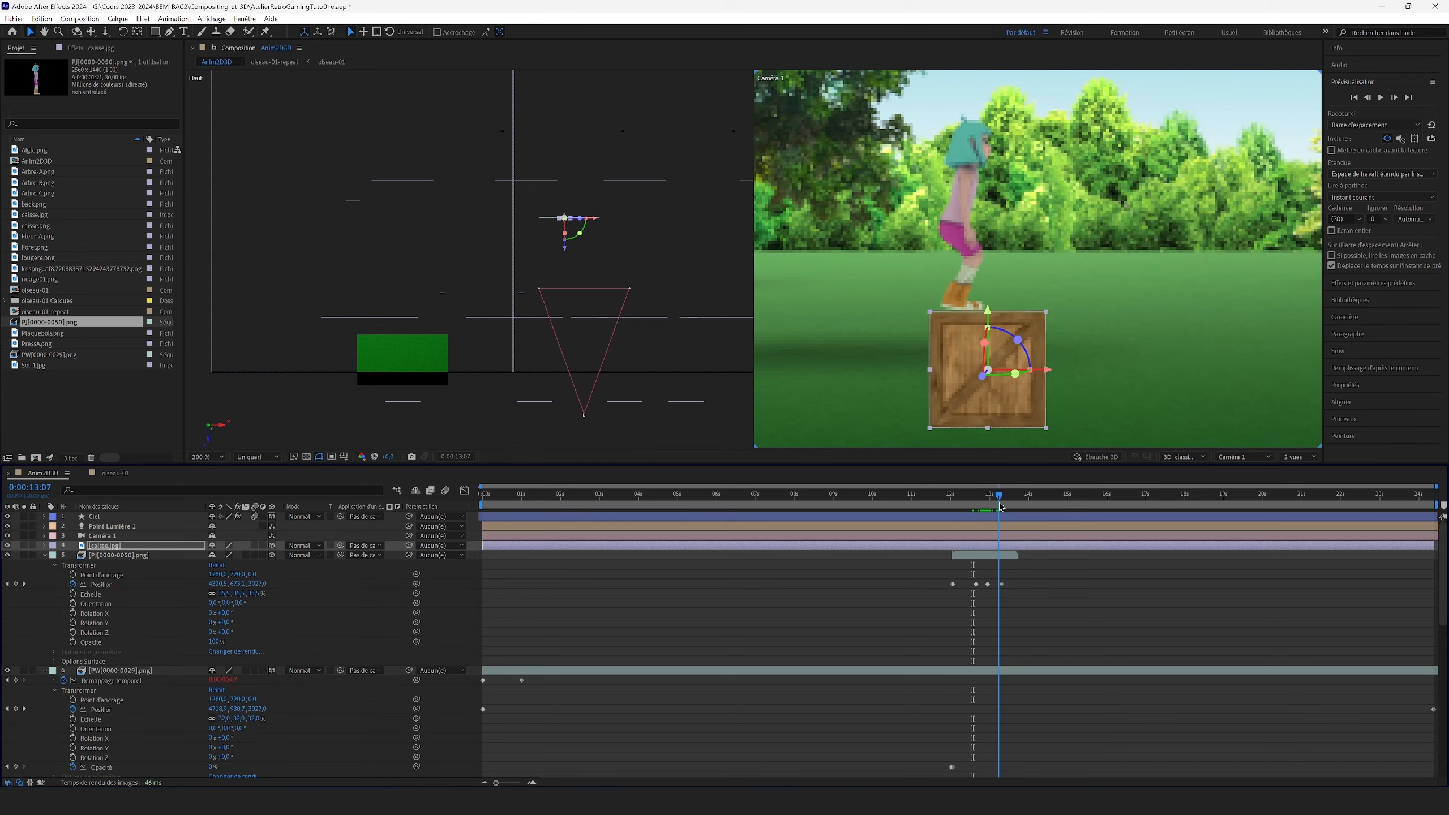